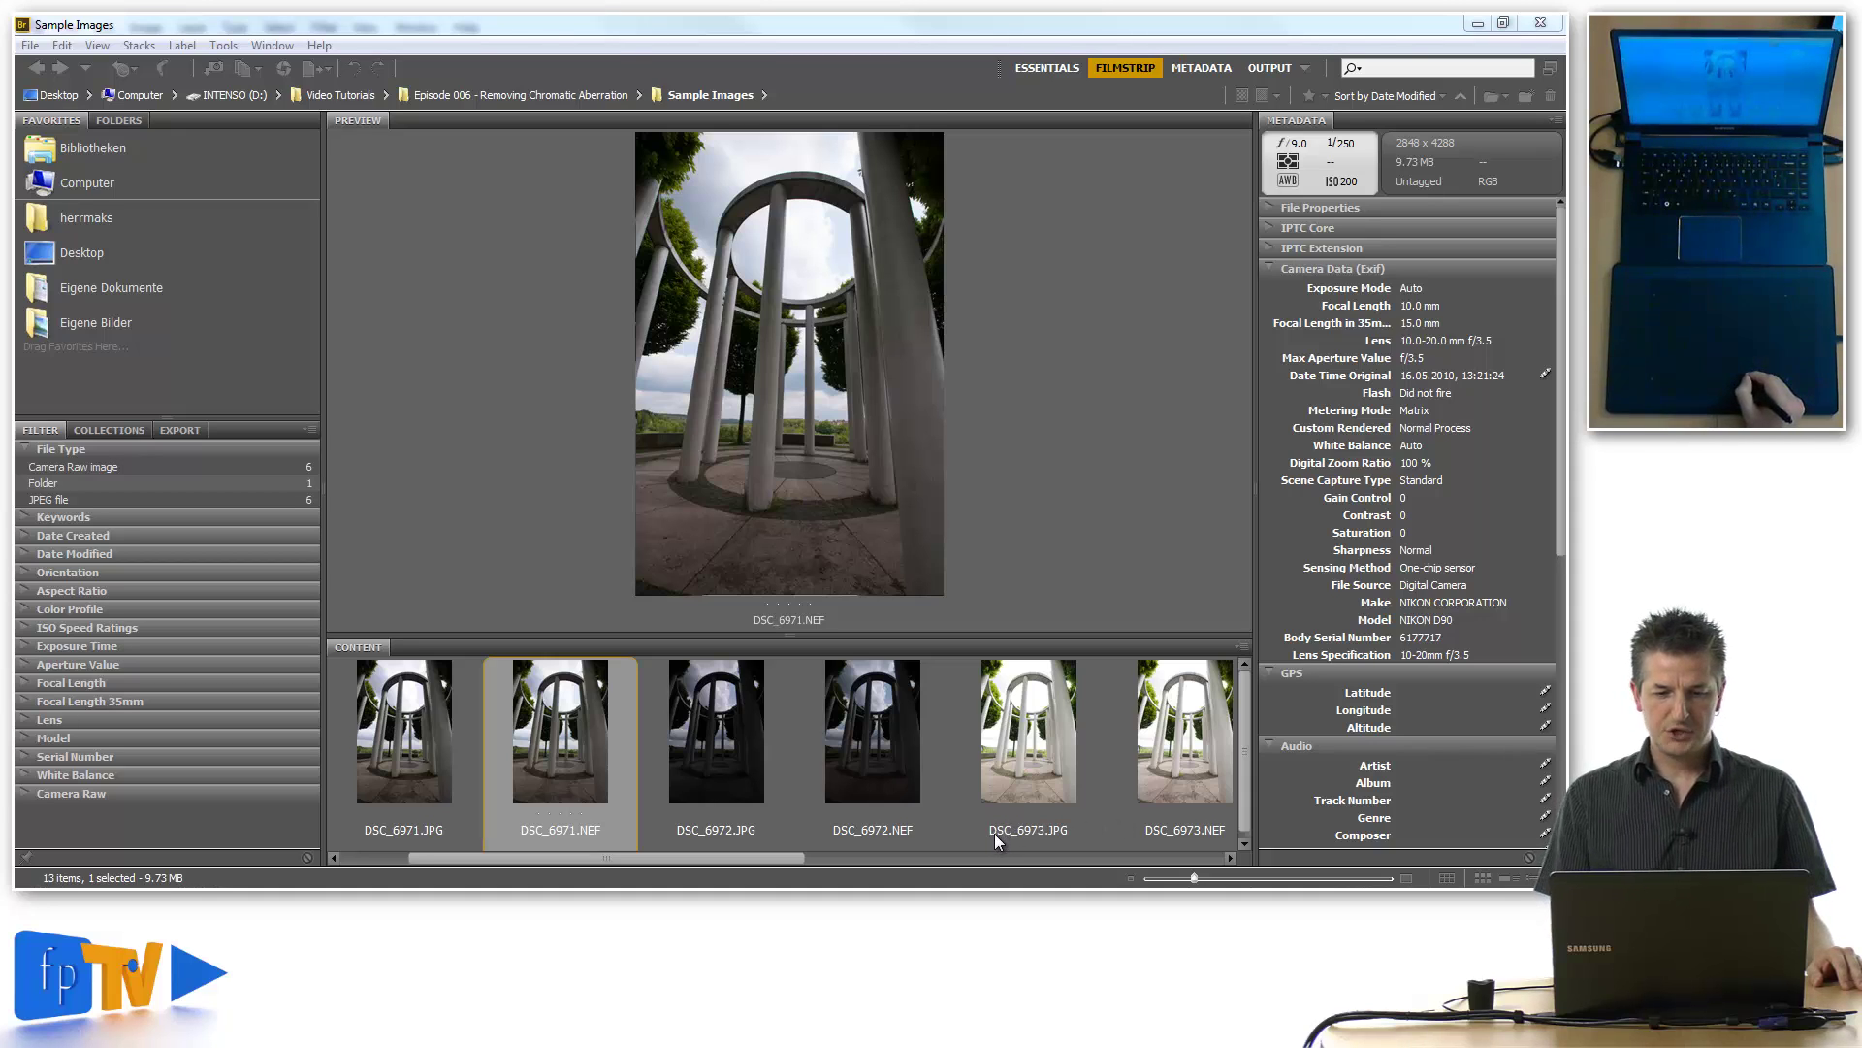
Compare DSC_6972.JPG and DSC_6973.JPG, then select the raw DSC_6971.NEF for preview.
{"action": "left_click", "coordinate": [722, 791]}
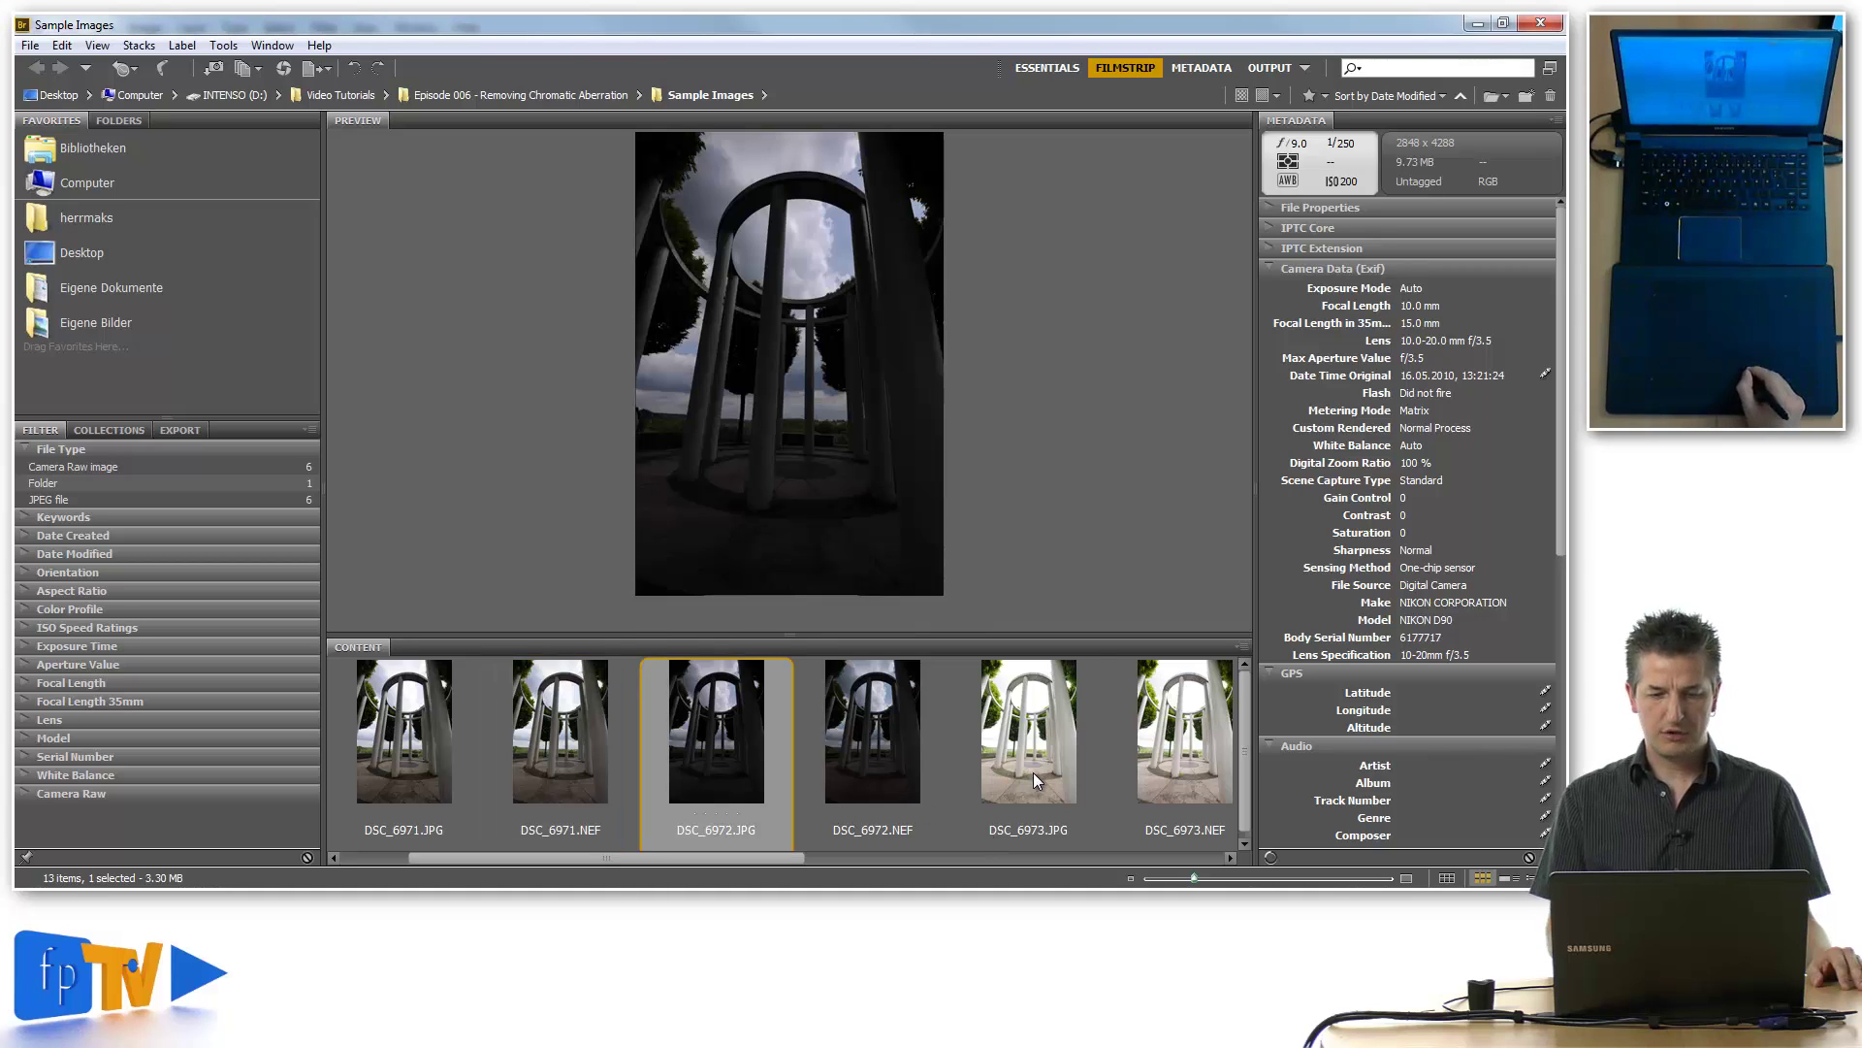
{"action": "left_click", "coordinate": [1007, 807]}
{"action": "left_click", "coordinate": [561, 759]}
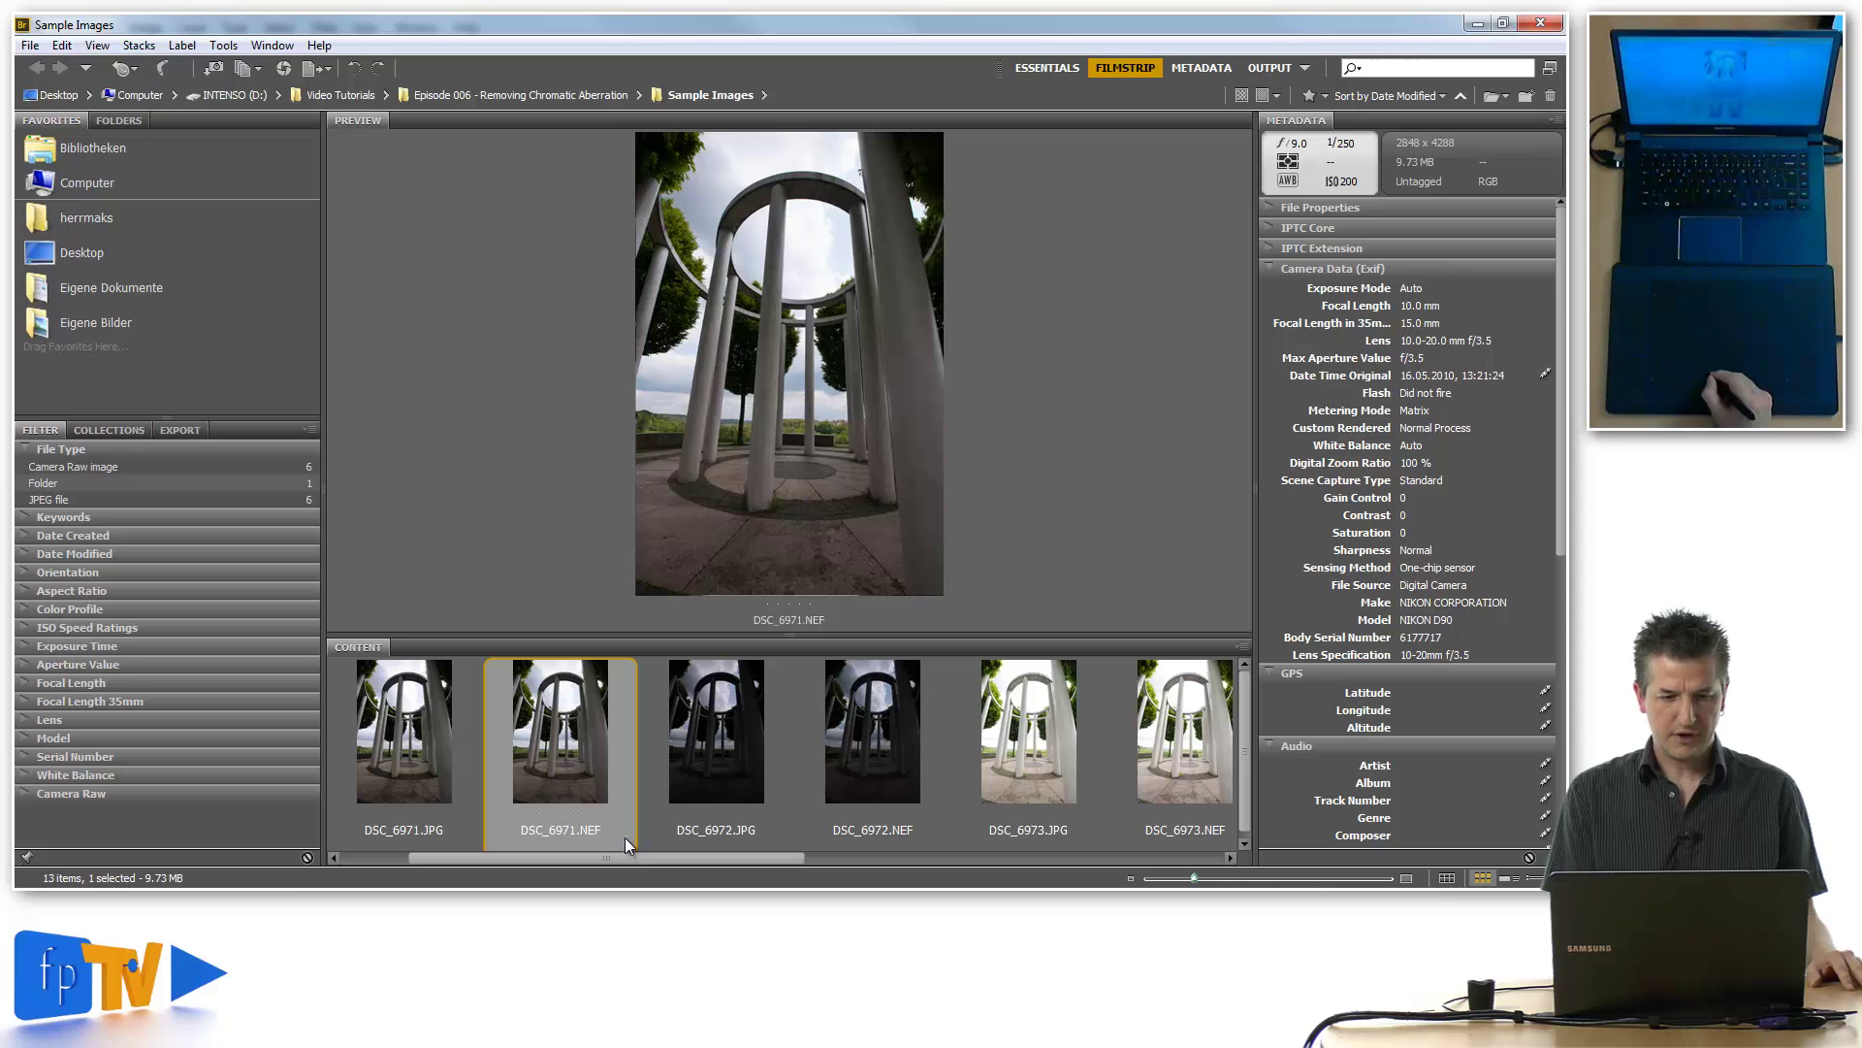
Open DSC_6971.NEF in Camera Raw and inspect the arch top and leaves at 200% zoom.
{"action": "double_click", "coordinate": [537, 760]}
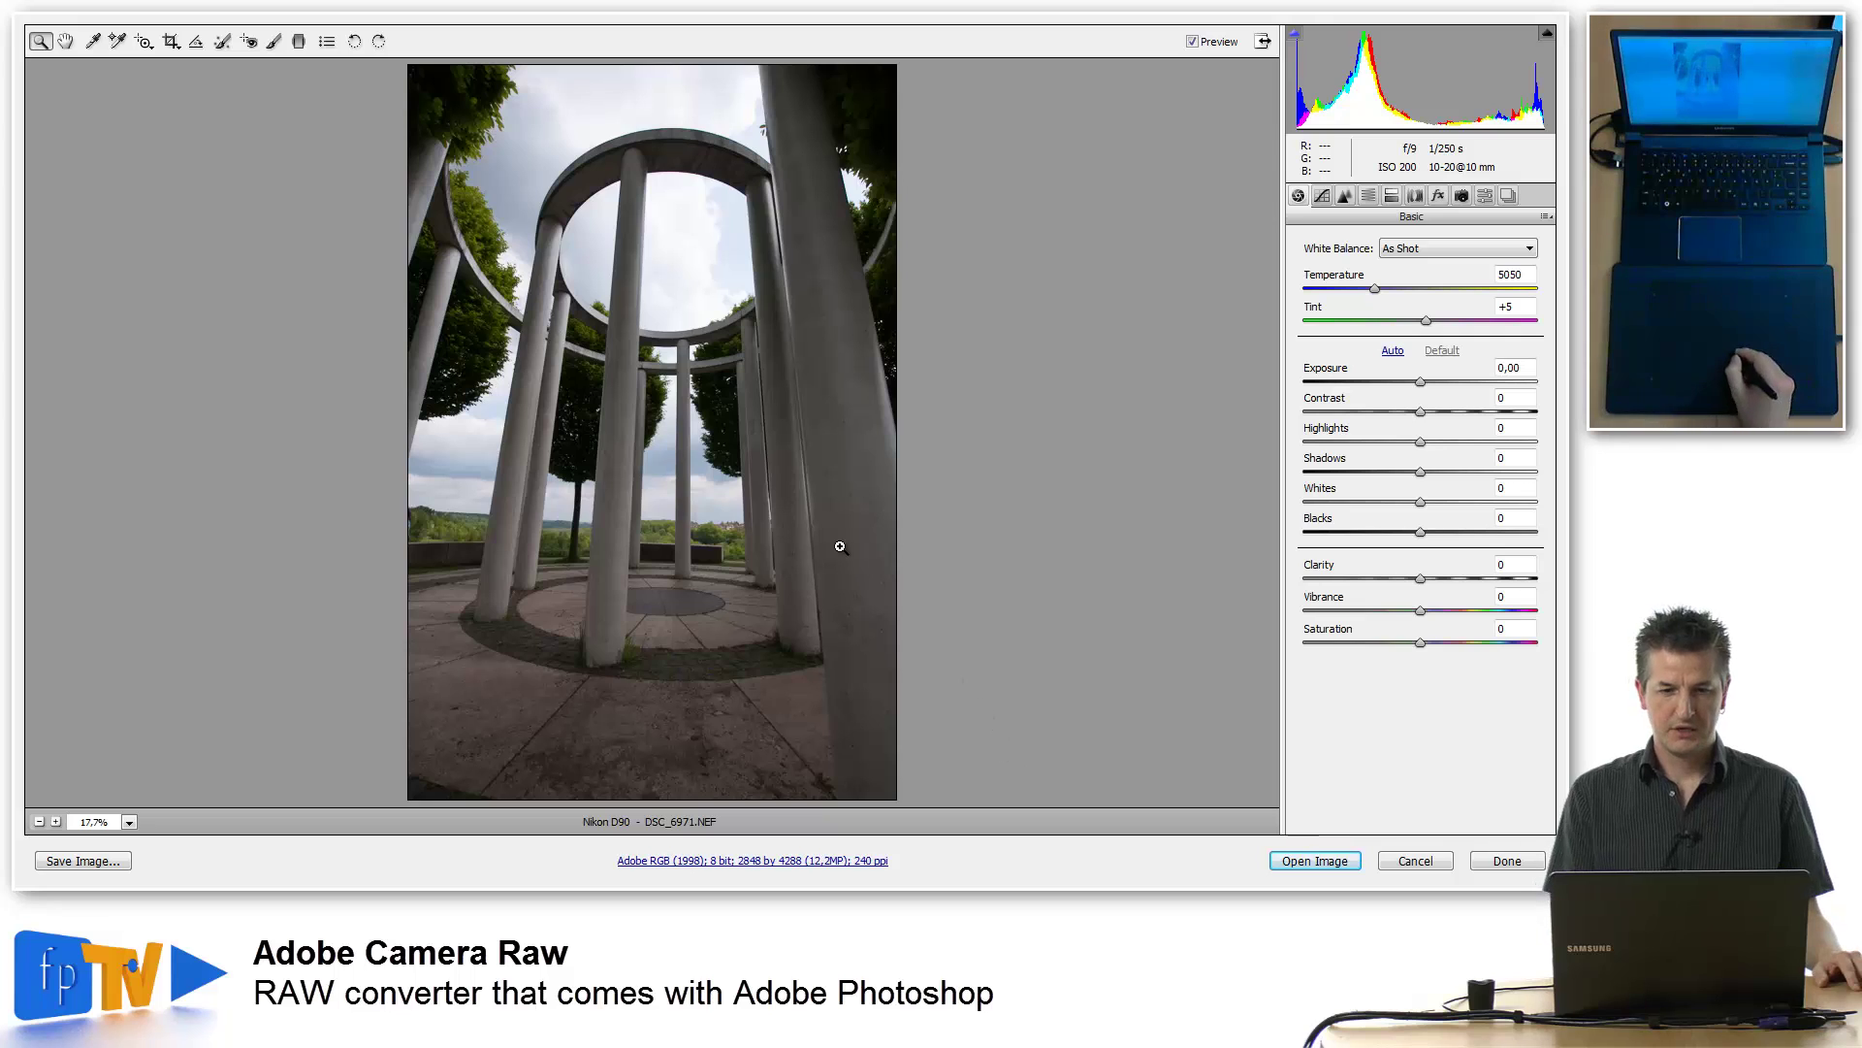
{"action": "left_click_drag", "start_coordinate": [657, 101], "coordinate": [811, 223]}
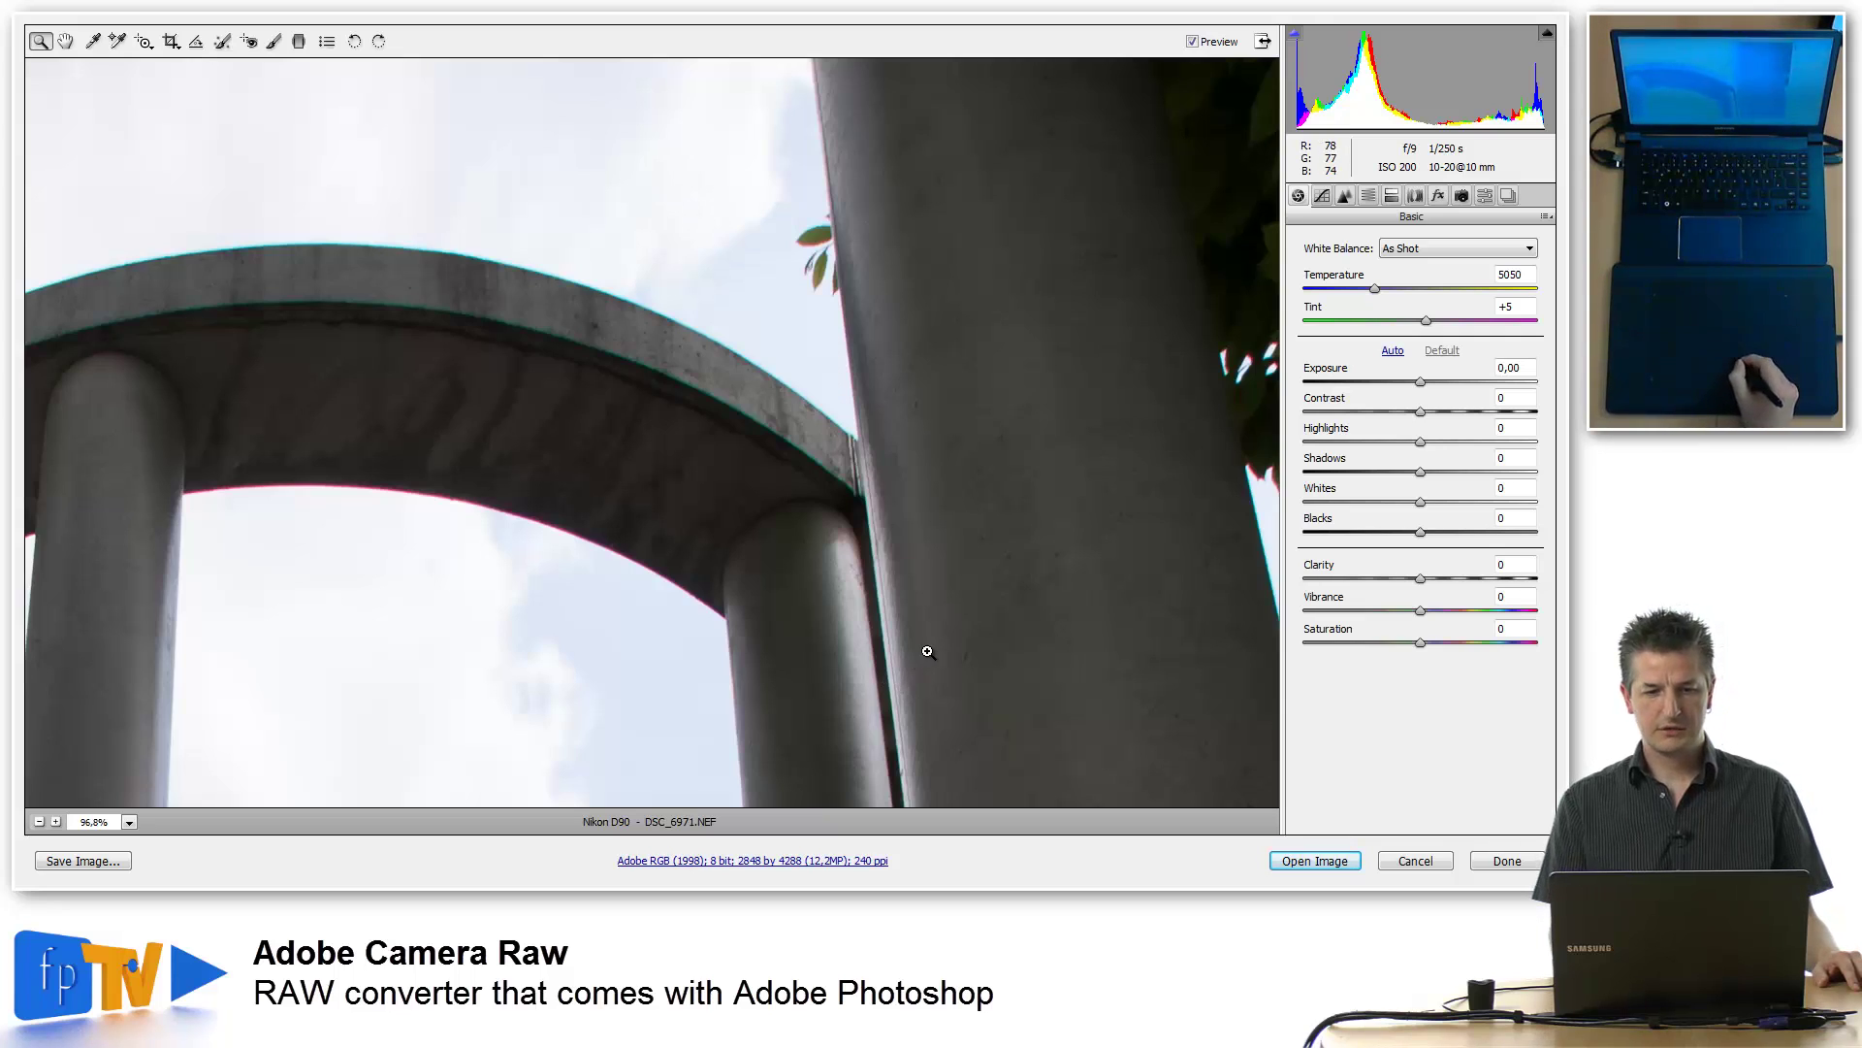
{"action": "left_click_drag", "start_coordinate": [898, 673], "coordinate": [1021, 557]}
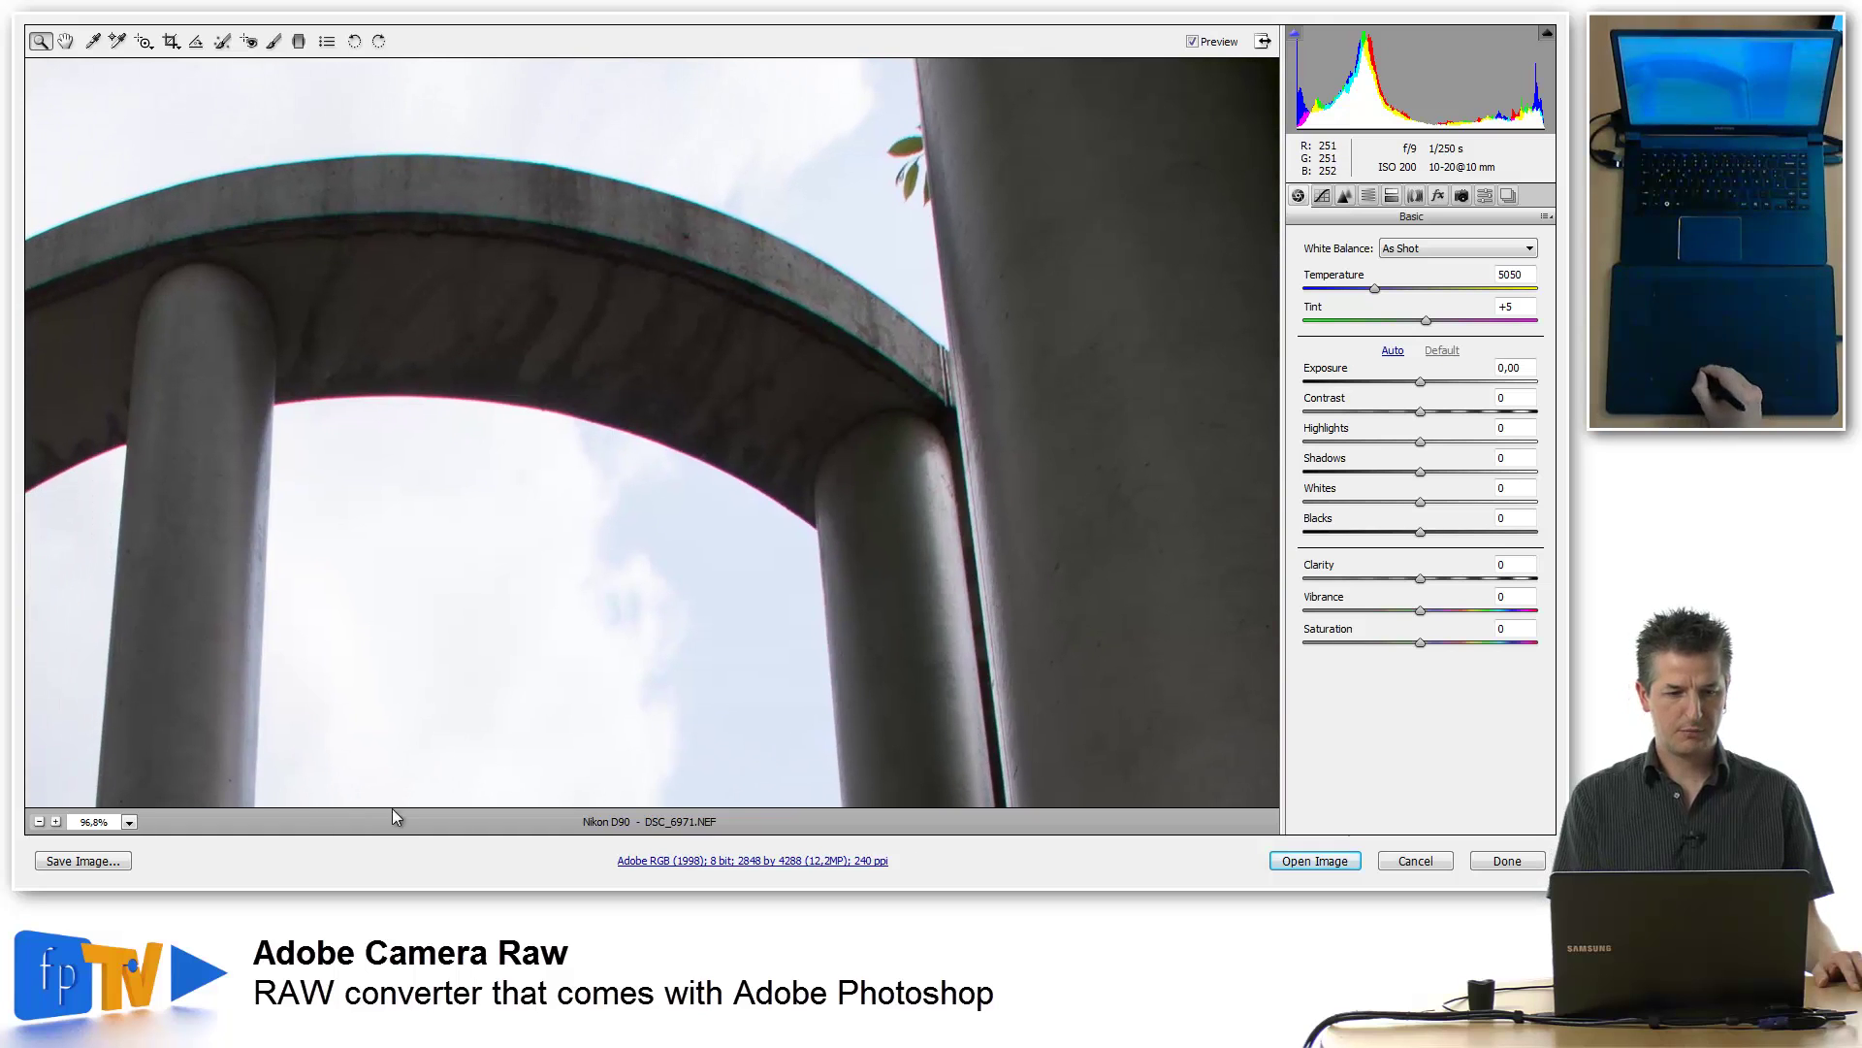
{"action": "left_click", "coordinate": [129, 822]}
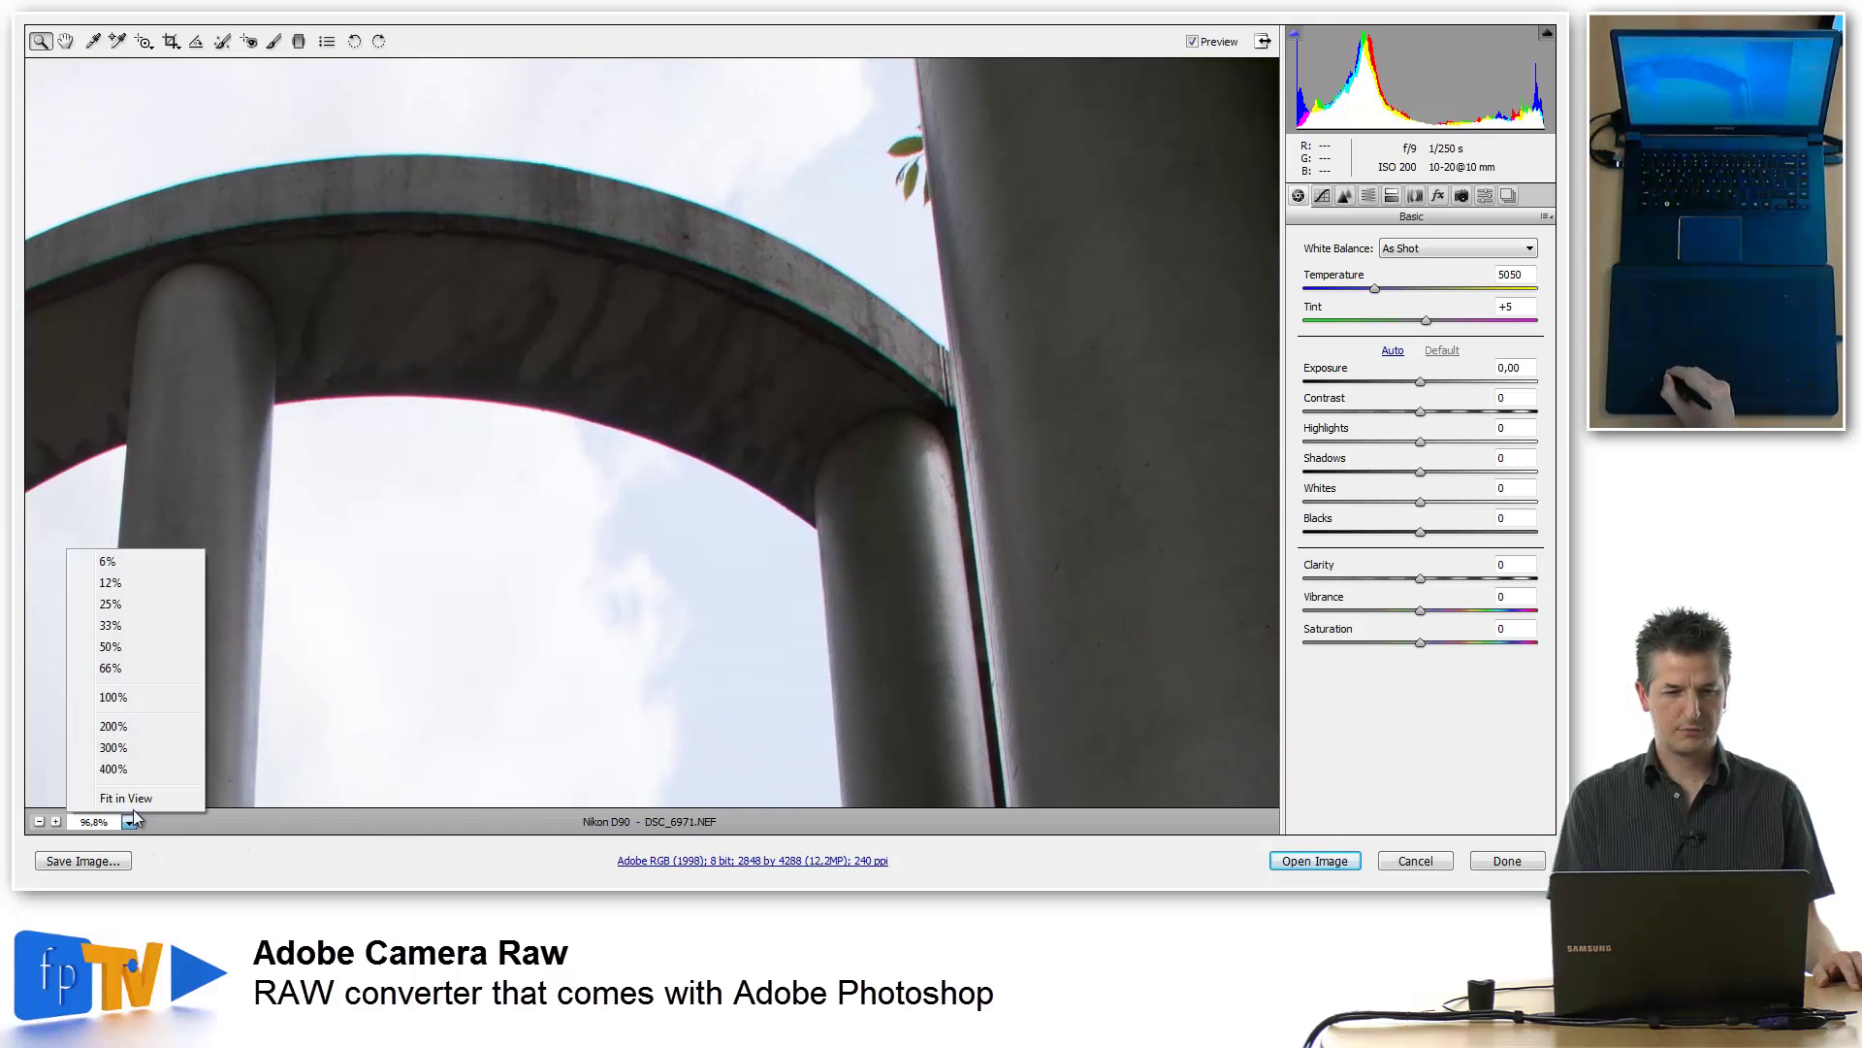
{"action": "left_click", "coordinate": [113, 726]}
{"action": "left_click_drag", "start_coordinate": [883, 532], "coordinate": [936, 750]}
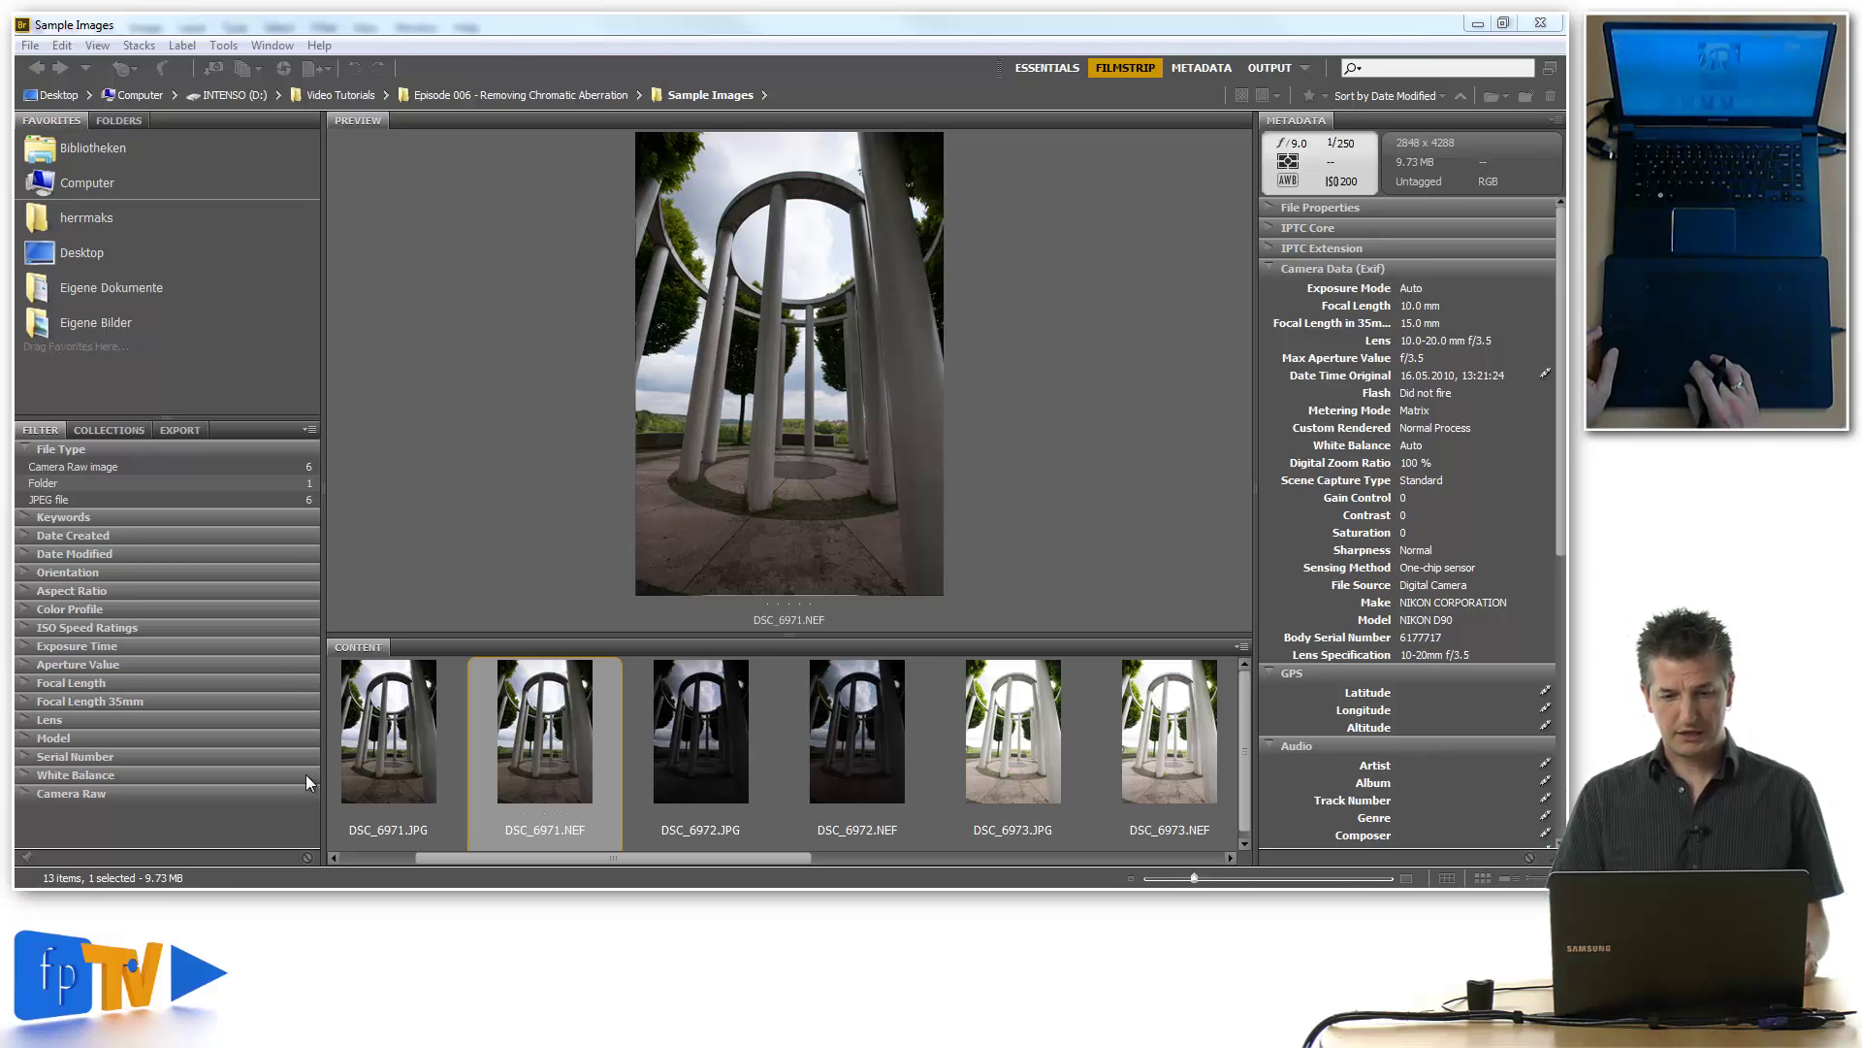
Add DSC_6972.NEF and DSC_6973.NEF to the selection and load all three into Photomatix for HDR merging.
{"action": "left_click", "coordinate": [883, 698], "text": "ctrl"}
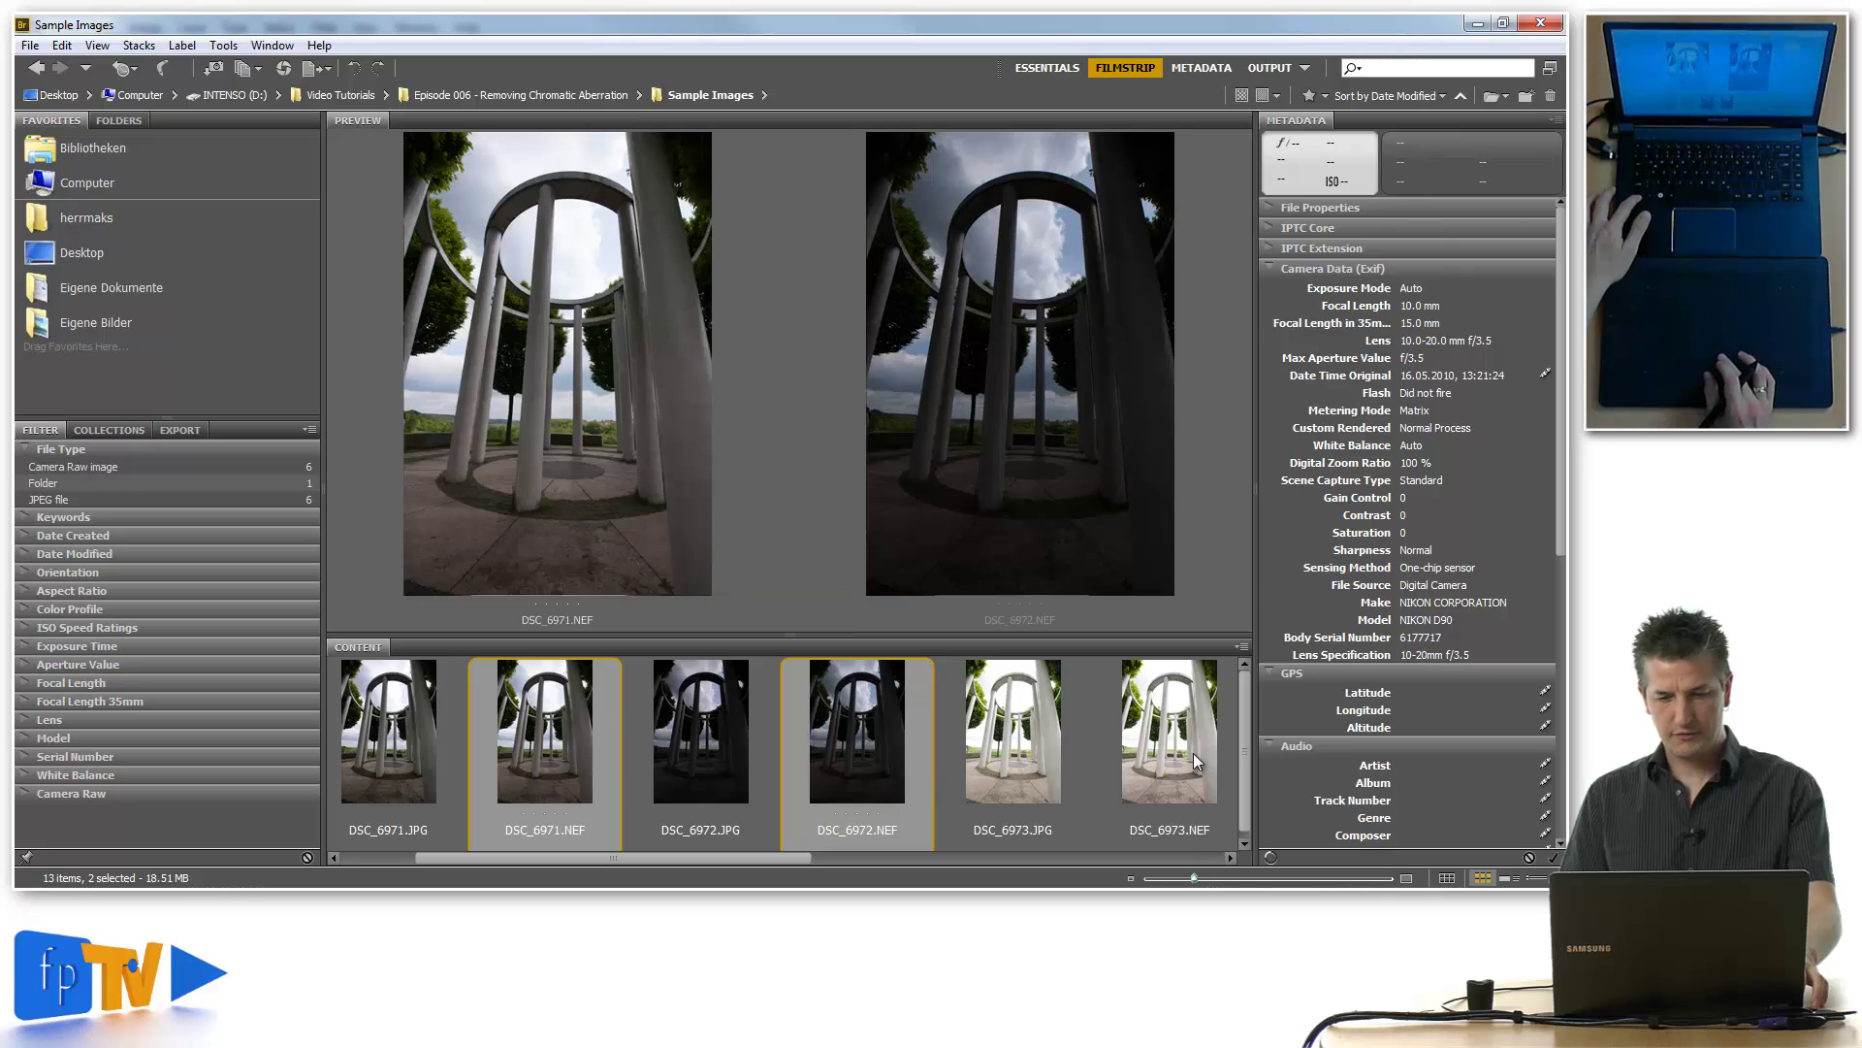
{"action": "left_click", "coordinate": [1193, 752], "text": "ctrl"}
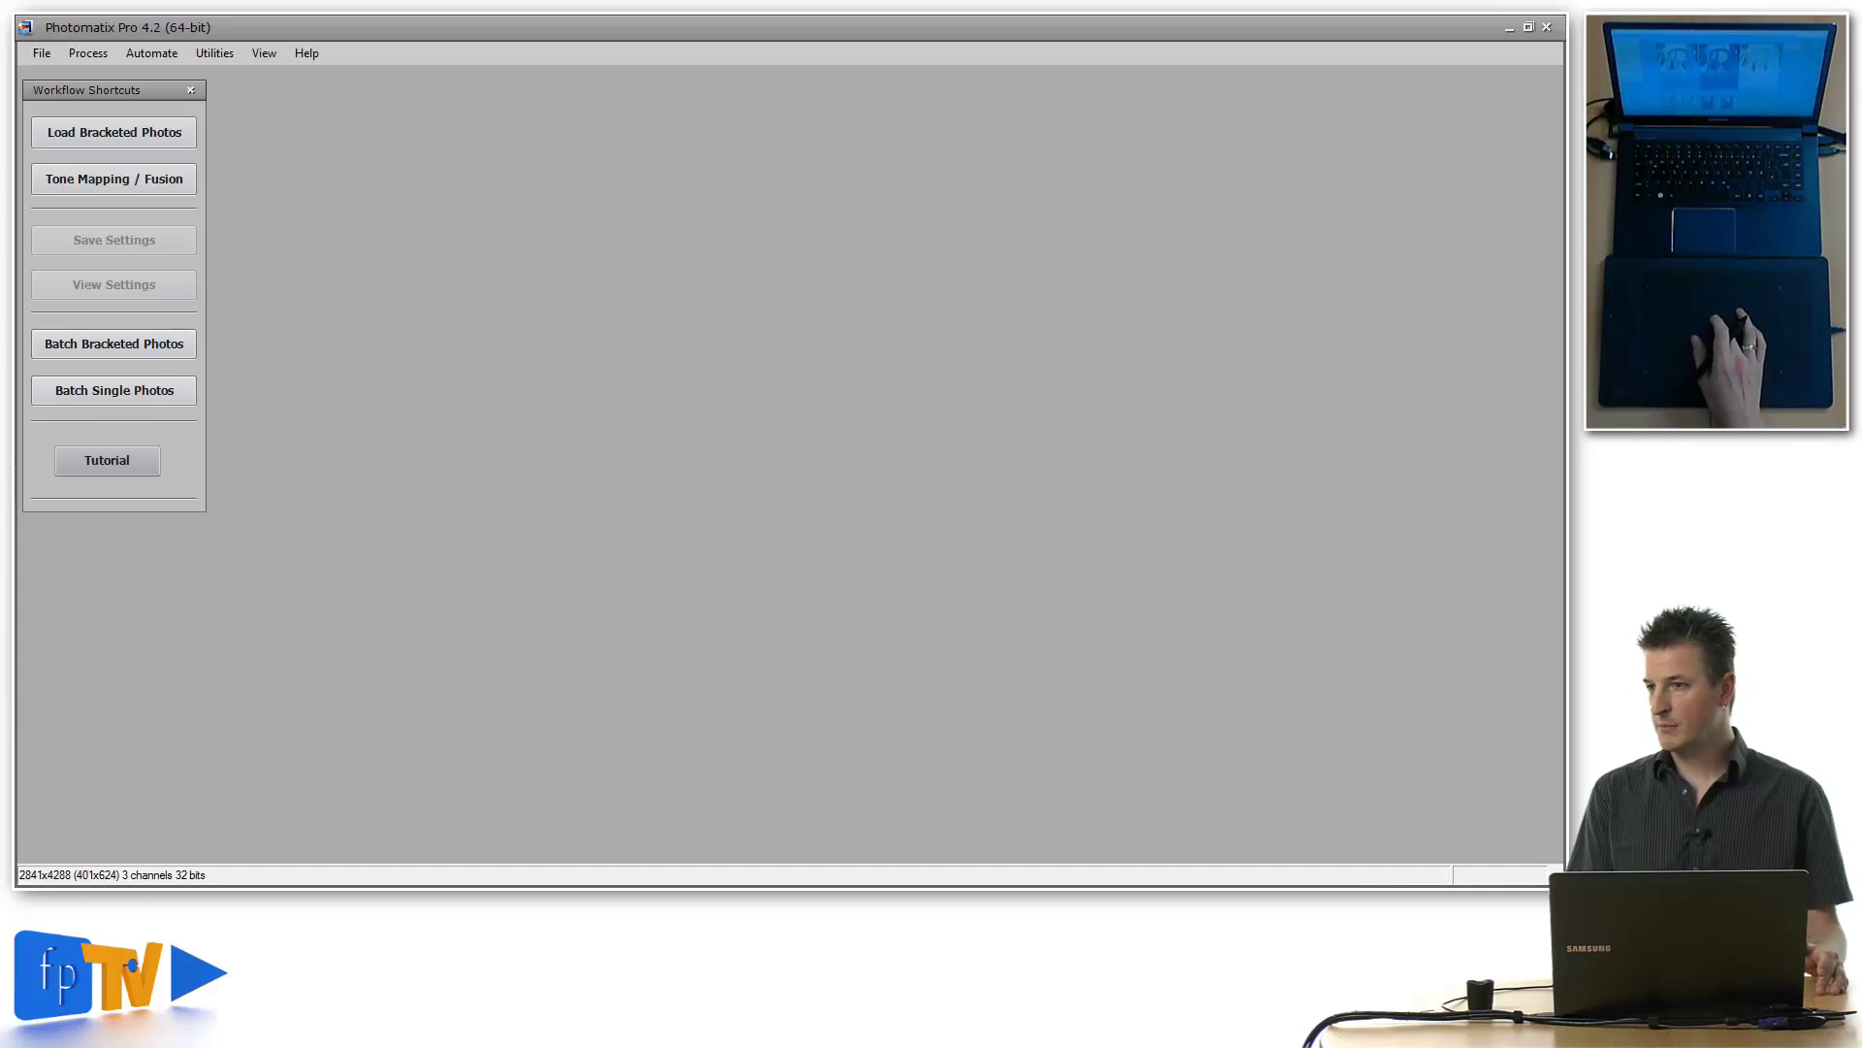
{"action": "left_click_drag", "start_coordinate": [674, 448], "coordinate": [673, 448]}
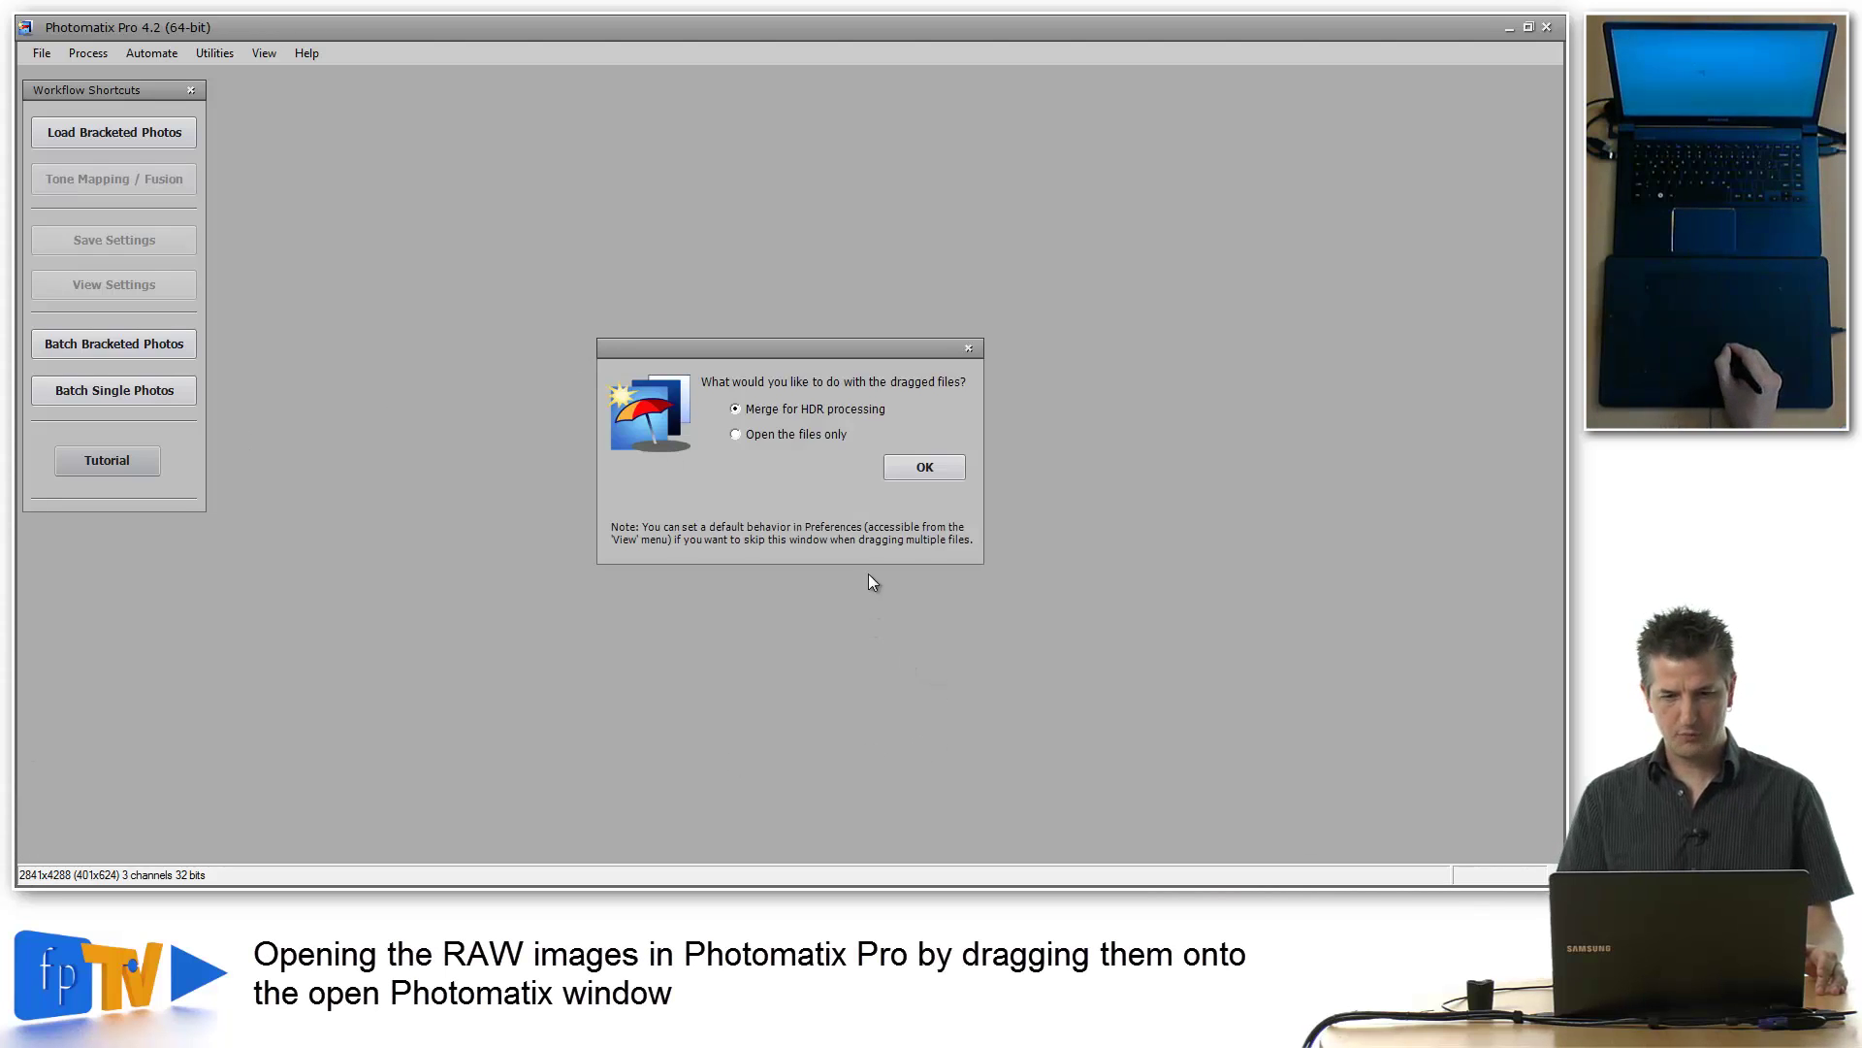
{"action": "left_click", "coordinate": [924, 467]}
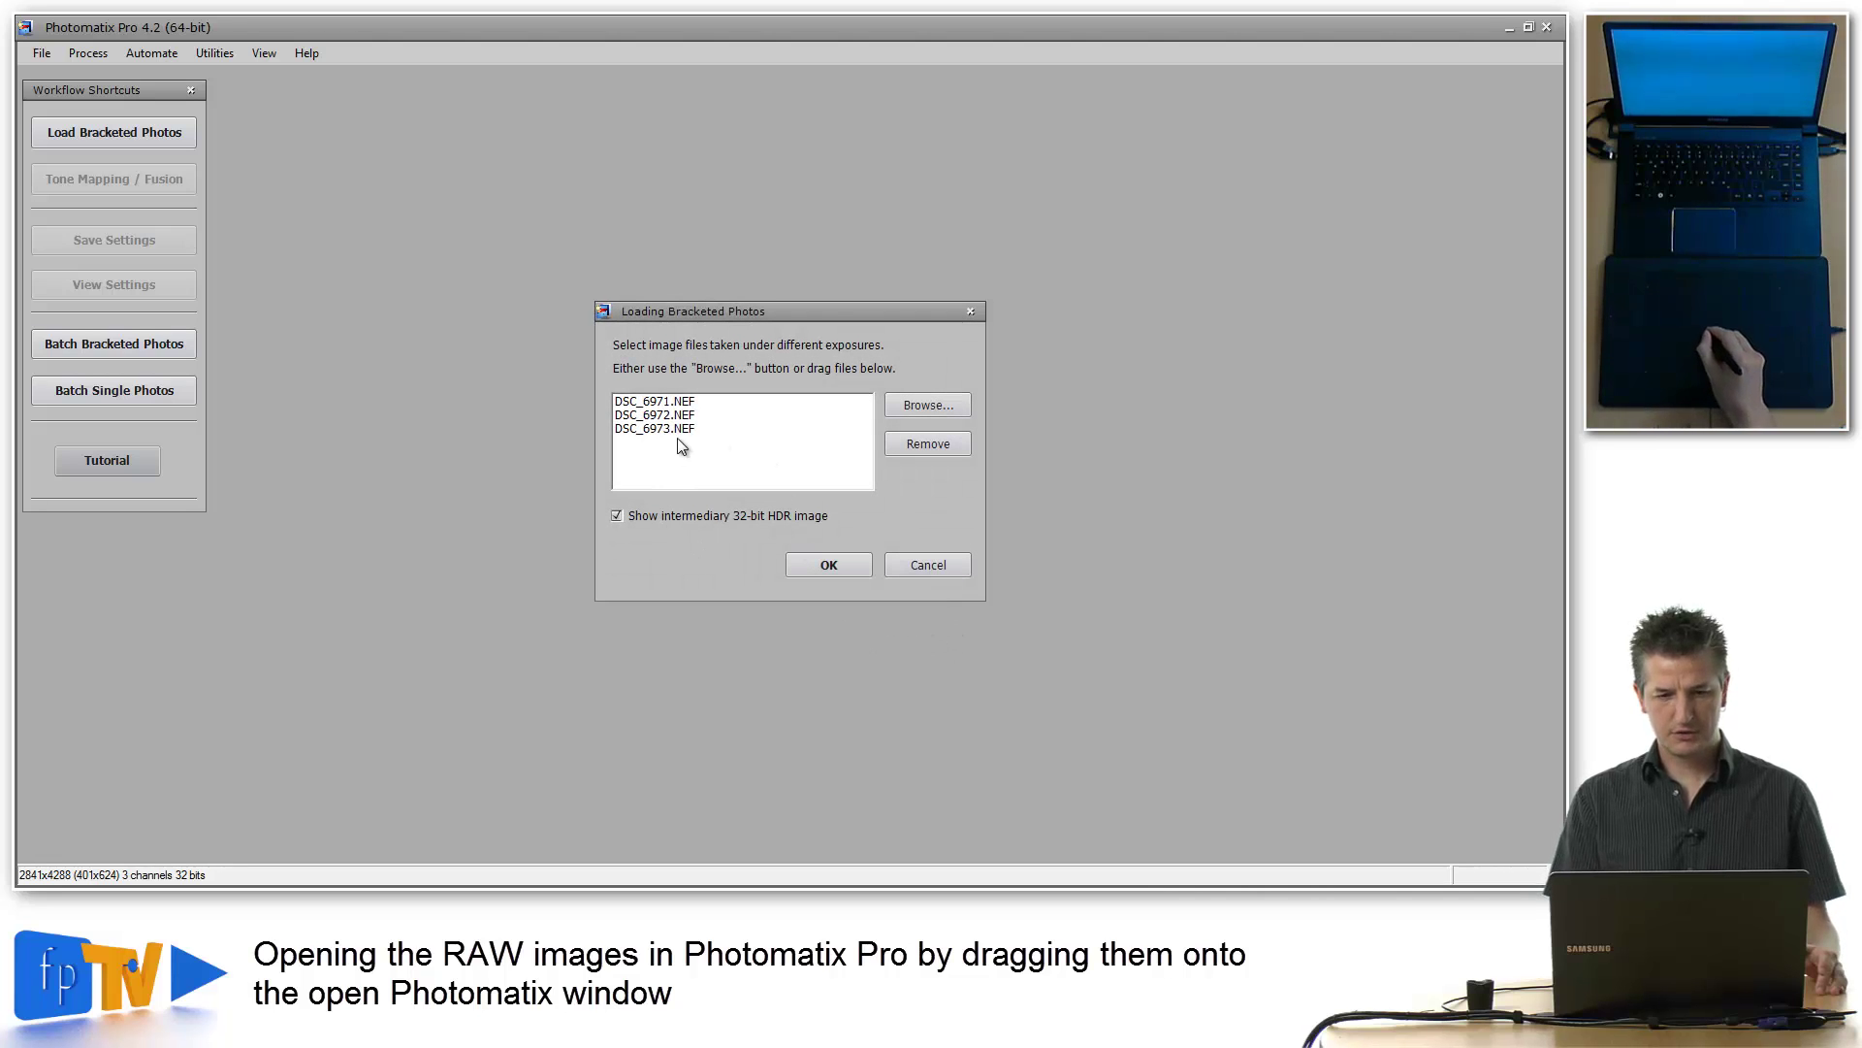
{"action": "left_click", "coordinate": [834, 565]}
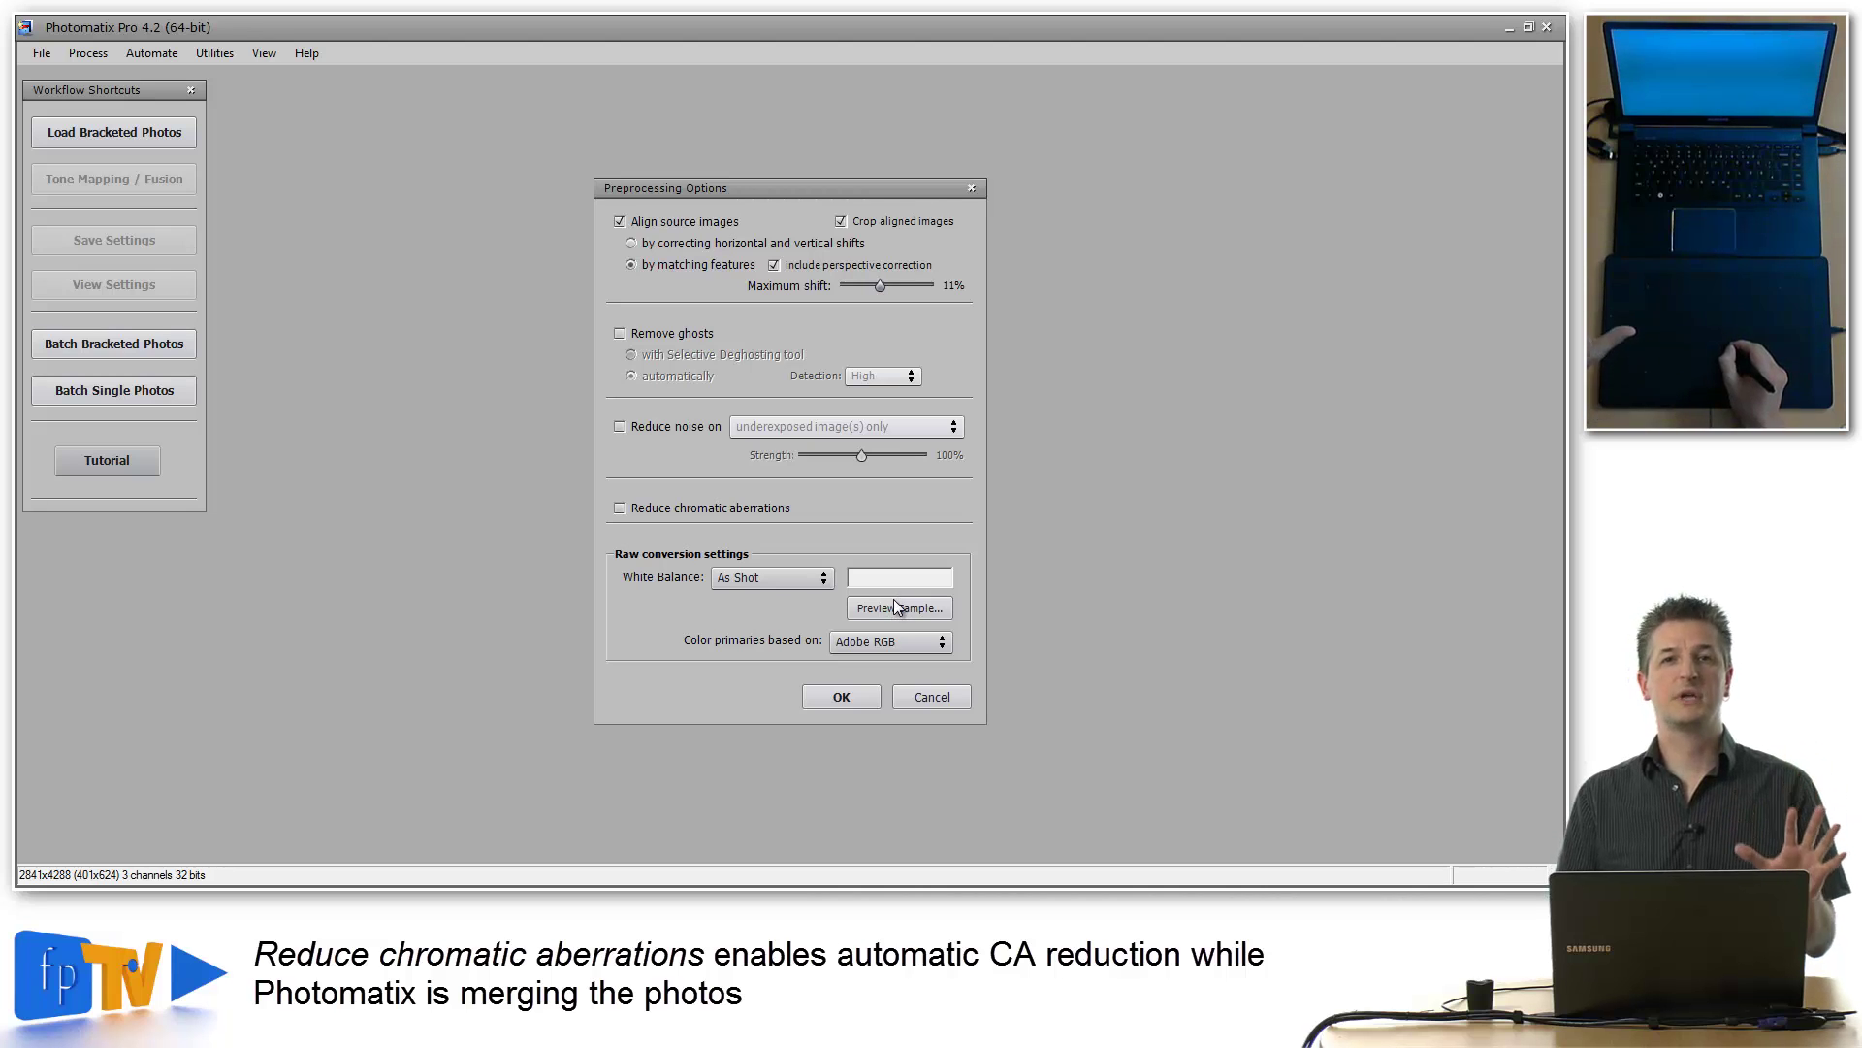
Merge the exposures with Reduce chromatic aberrations left unchecked.
{"action": "left_click", "coordinate": [844, 697]}
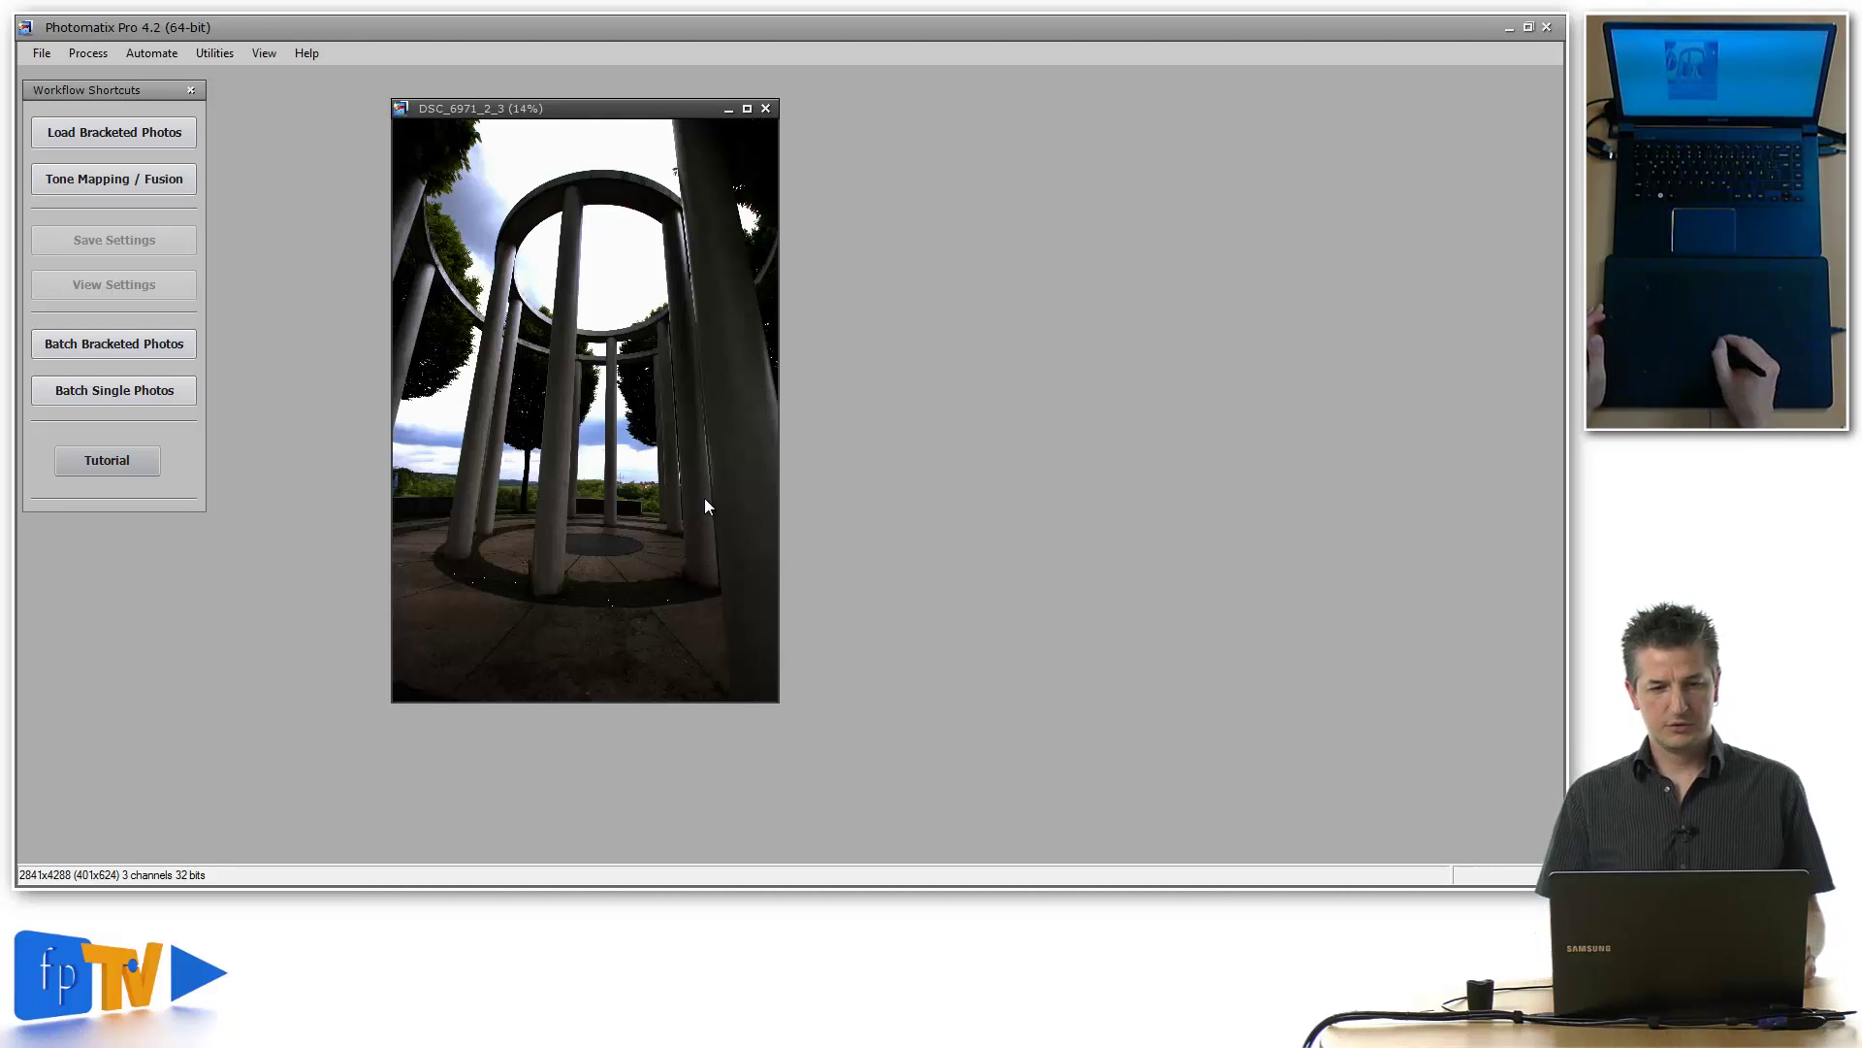
Show the HDR Viewer for the merged image and start tone mapping it.
{"action": "left_click_drag", "start_coordinate": [608, 108], "coordinate": [572, 90]}
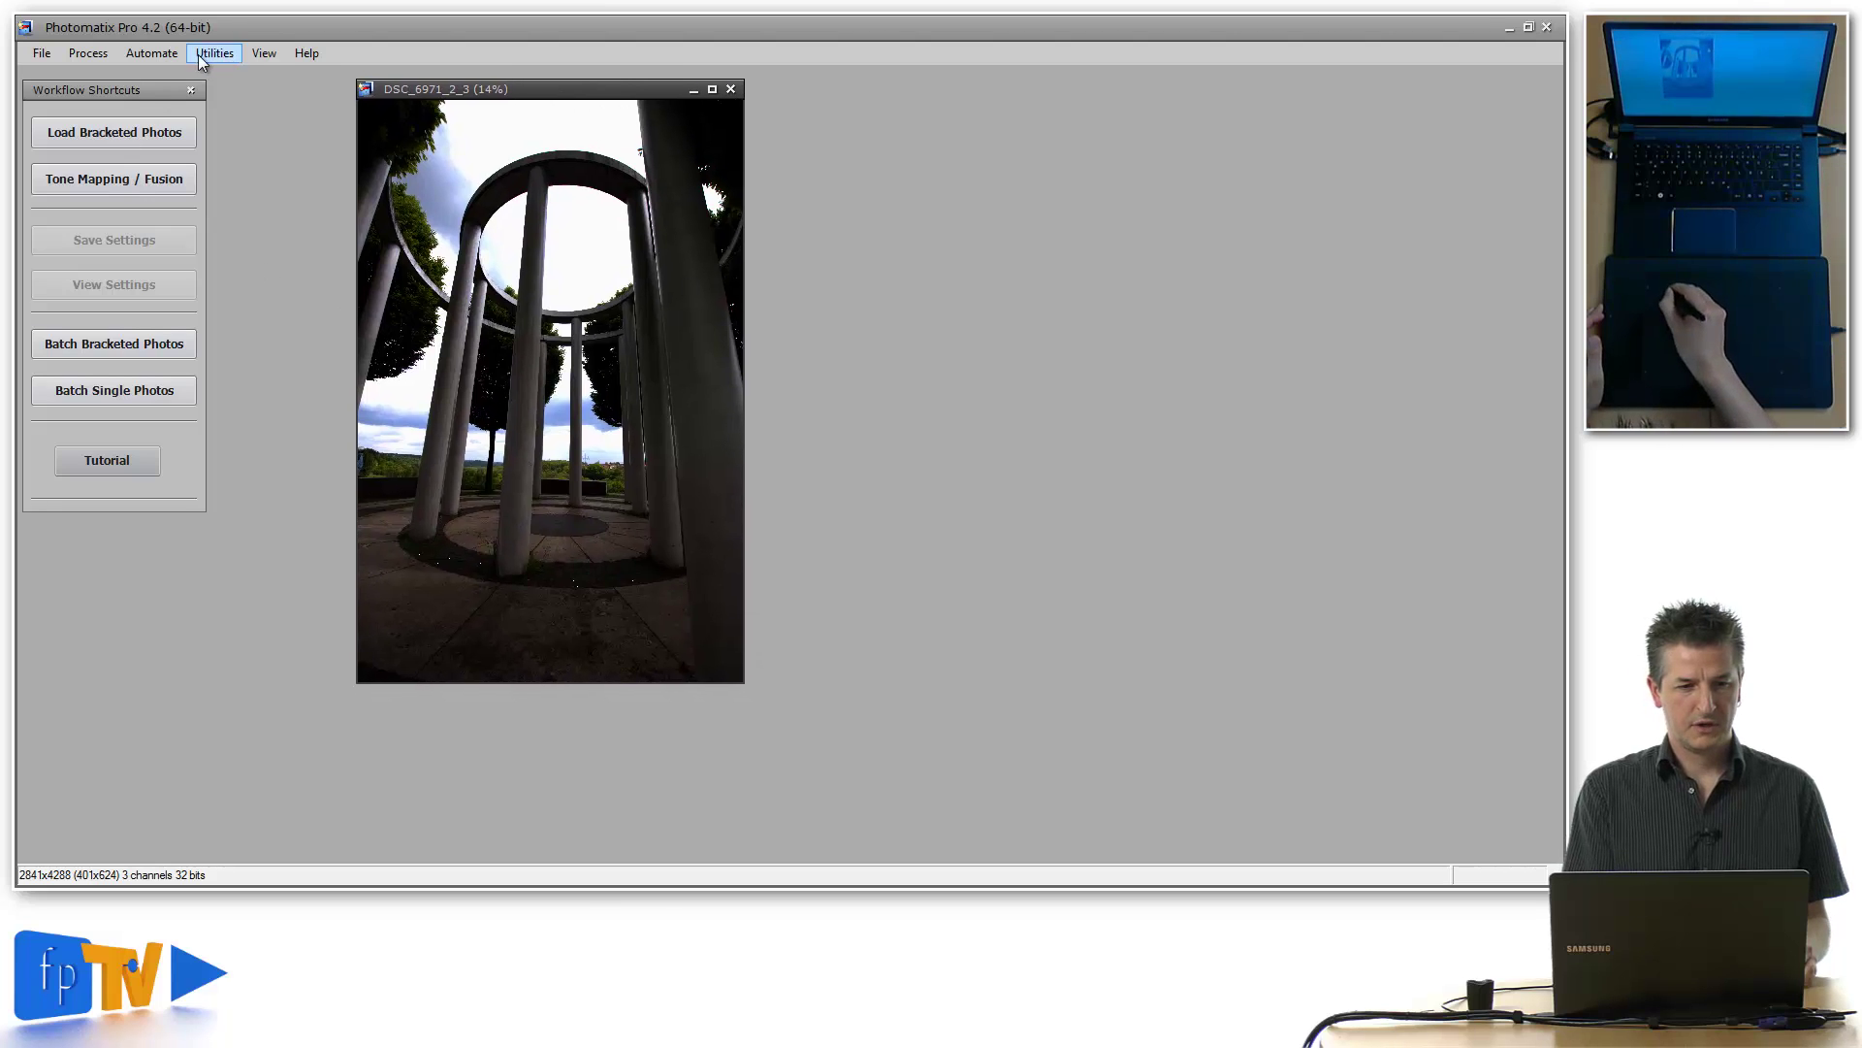
{"action": "left_click", "coordinate": [262, 53]}
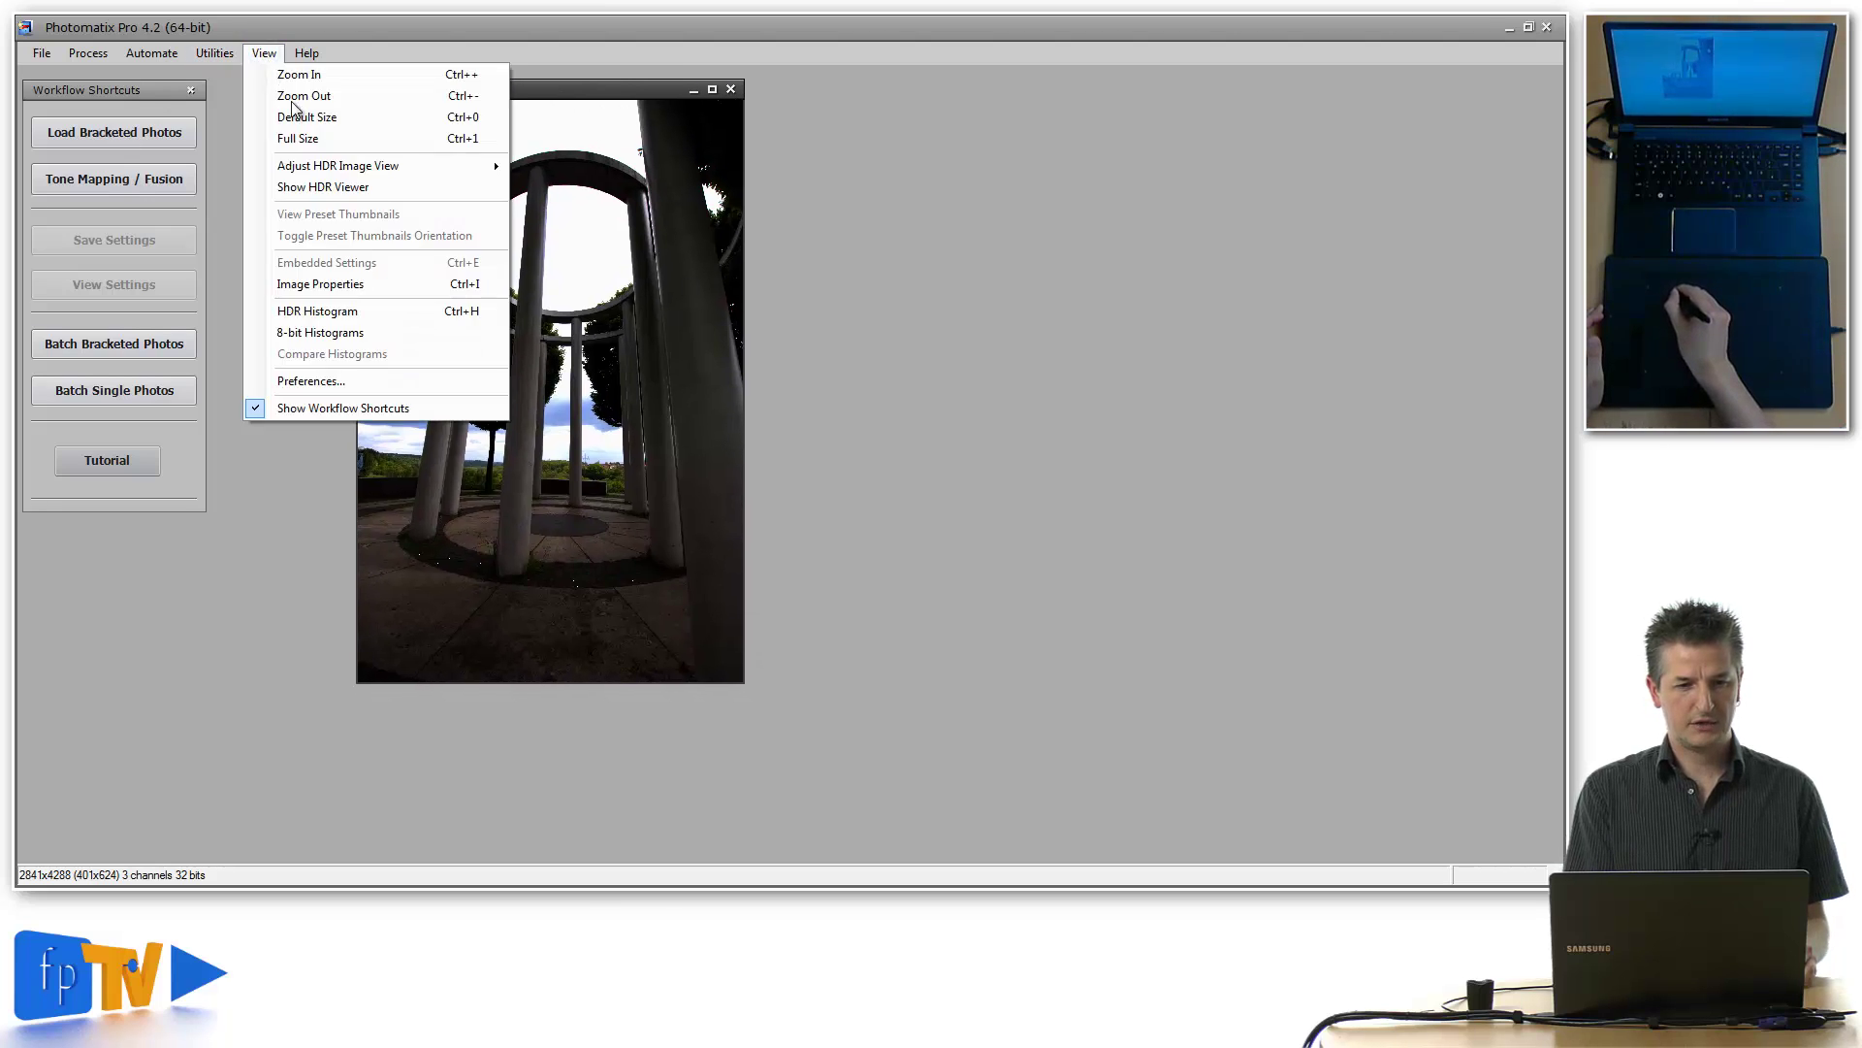
{"action": "left_click", "coordinate": [323, 186]}
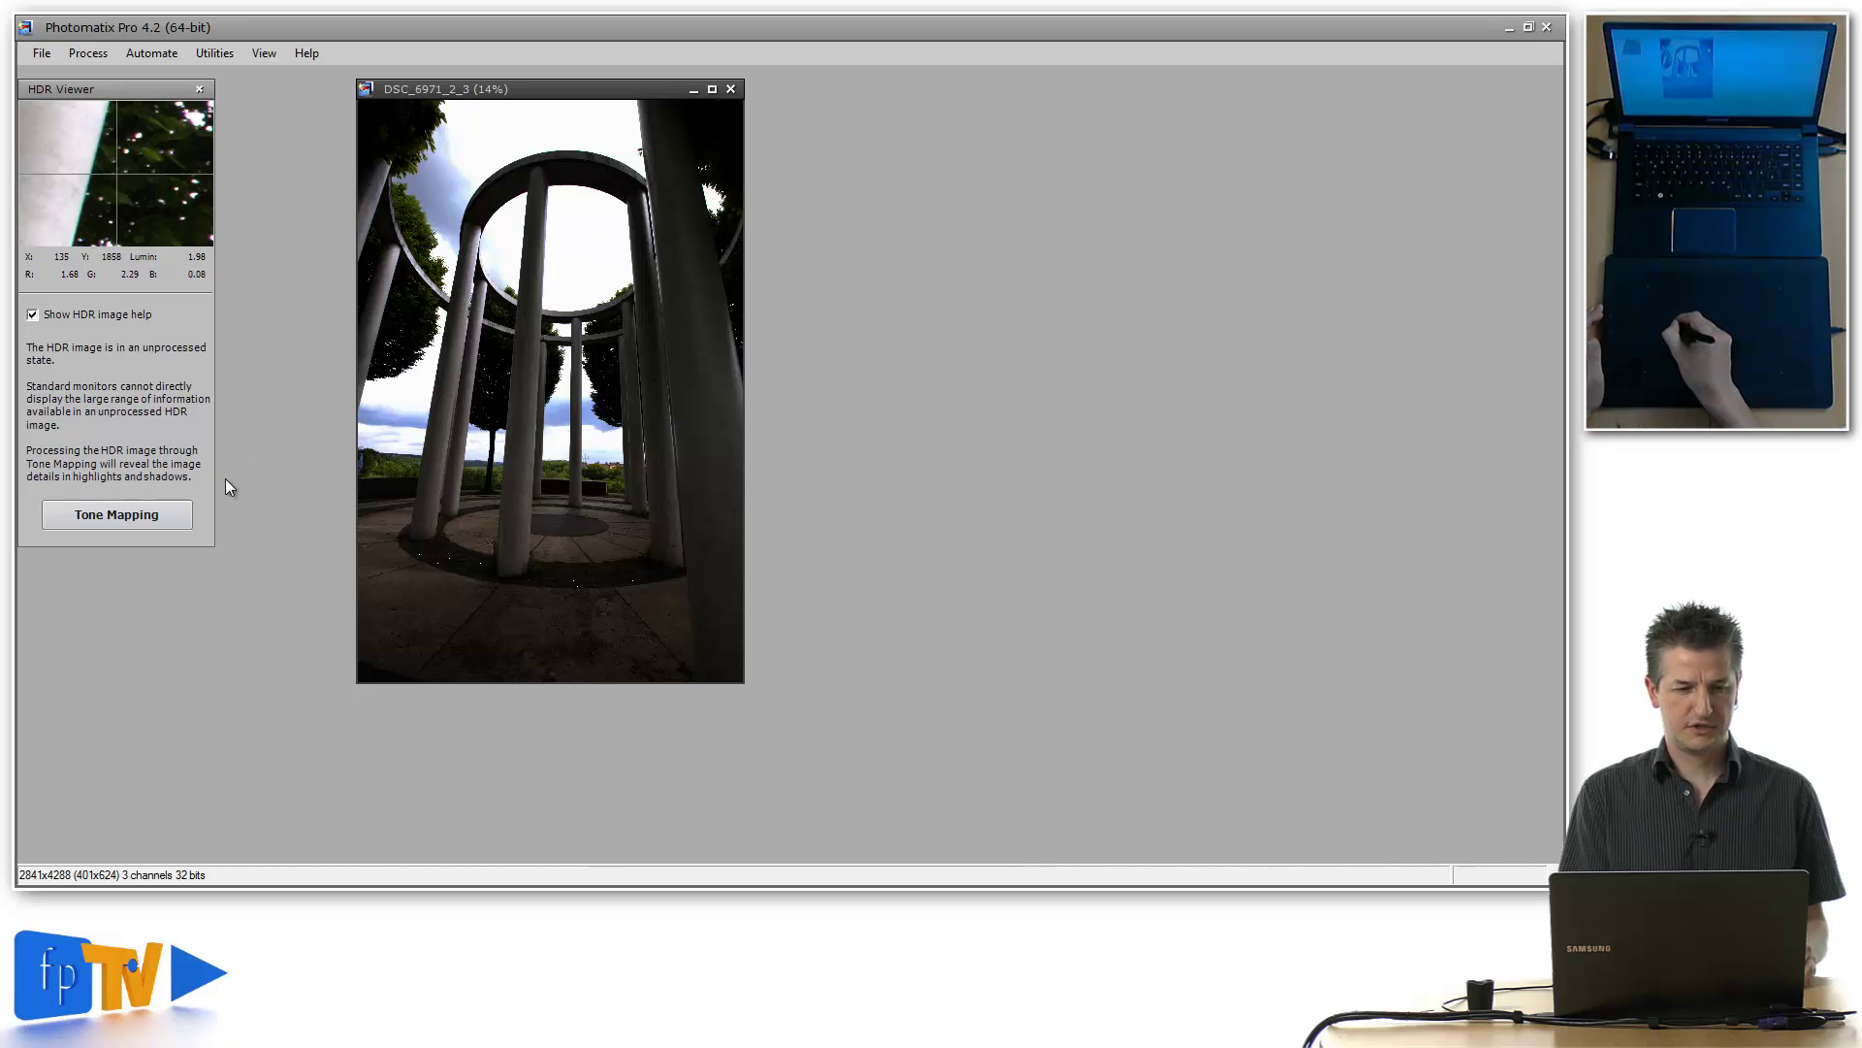
{"action": "left_click", "coordinate": [174, 517]}
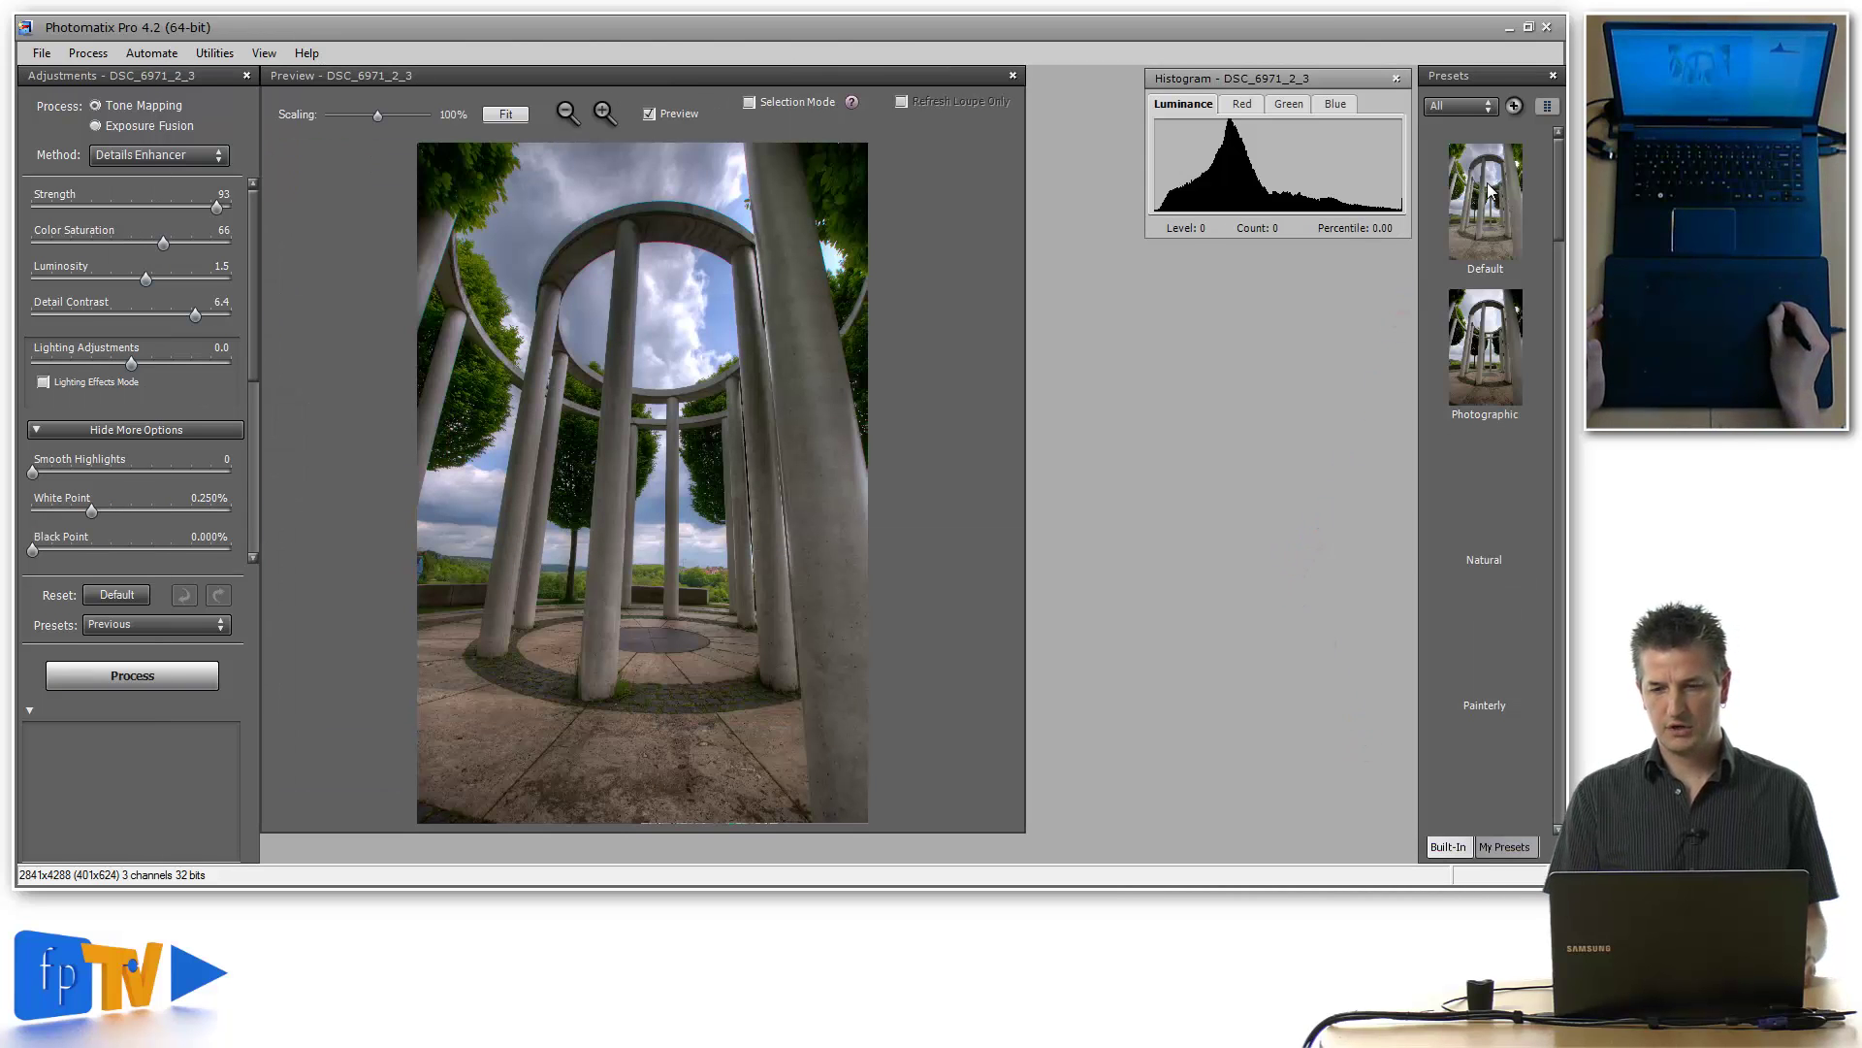
Apply the Default preset and place a Loupe close-up of the arch top beside the preview.
{"action": "left_click", "coordinate": [1486, 212]}
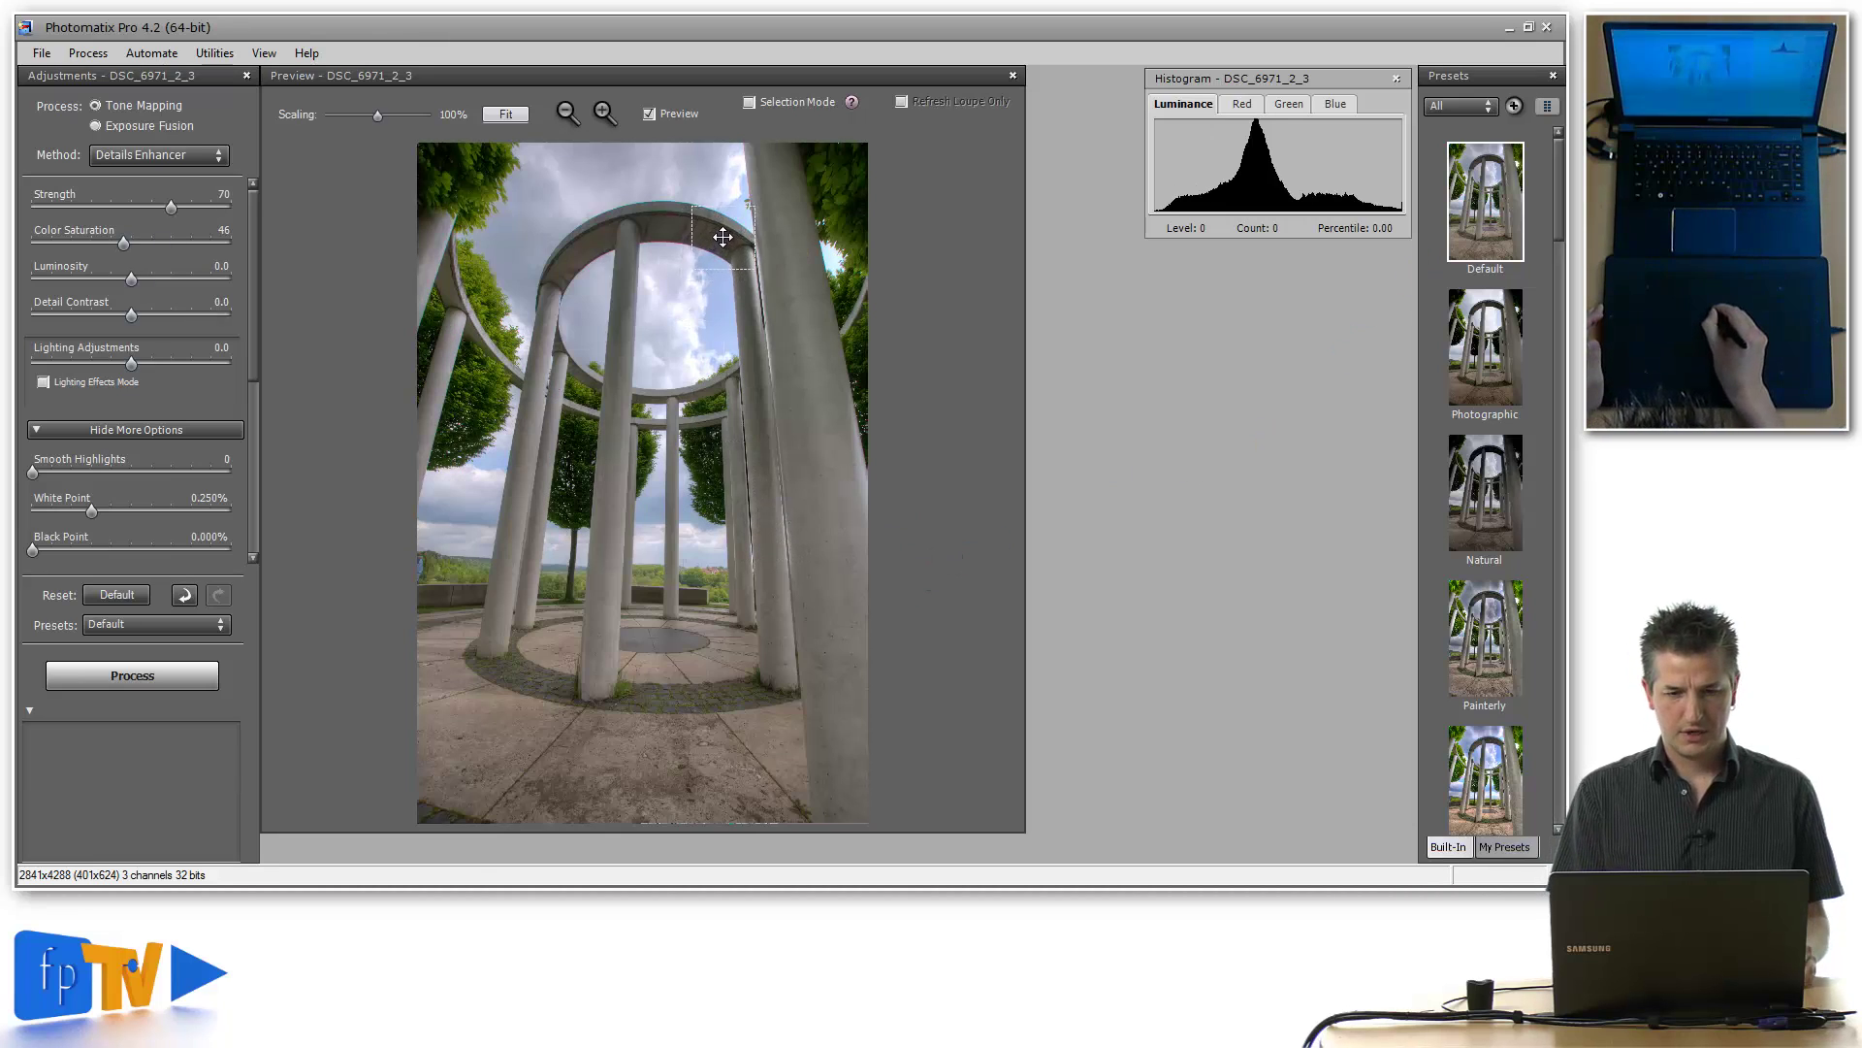
{"action": "left_click", "coordinate": [702, 334]}
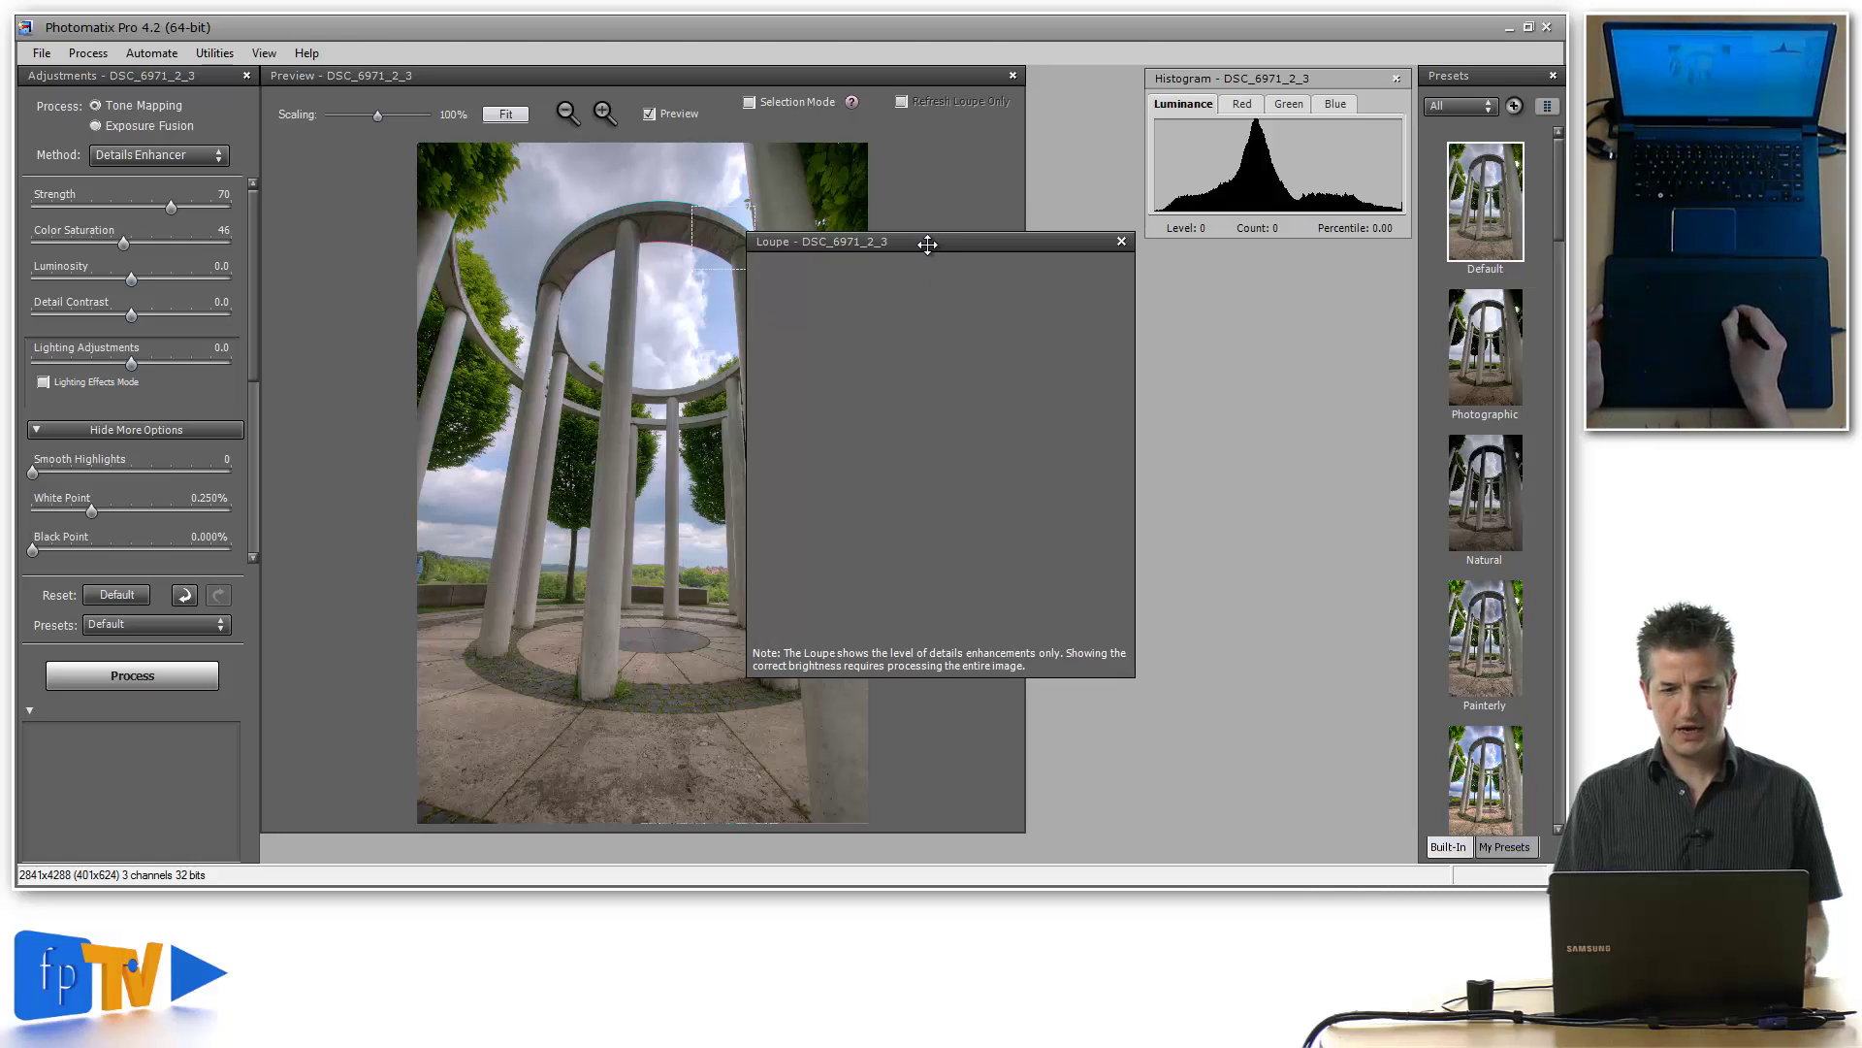
{"action": "left_click_drag", "start_coordinate": [959, 238], "coordinate": [1140, 158]}
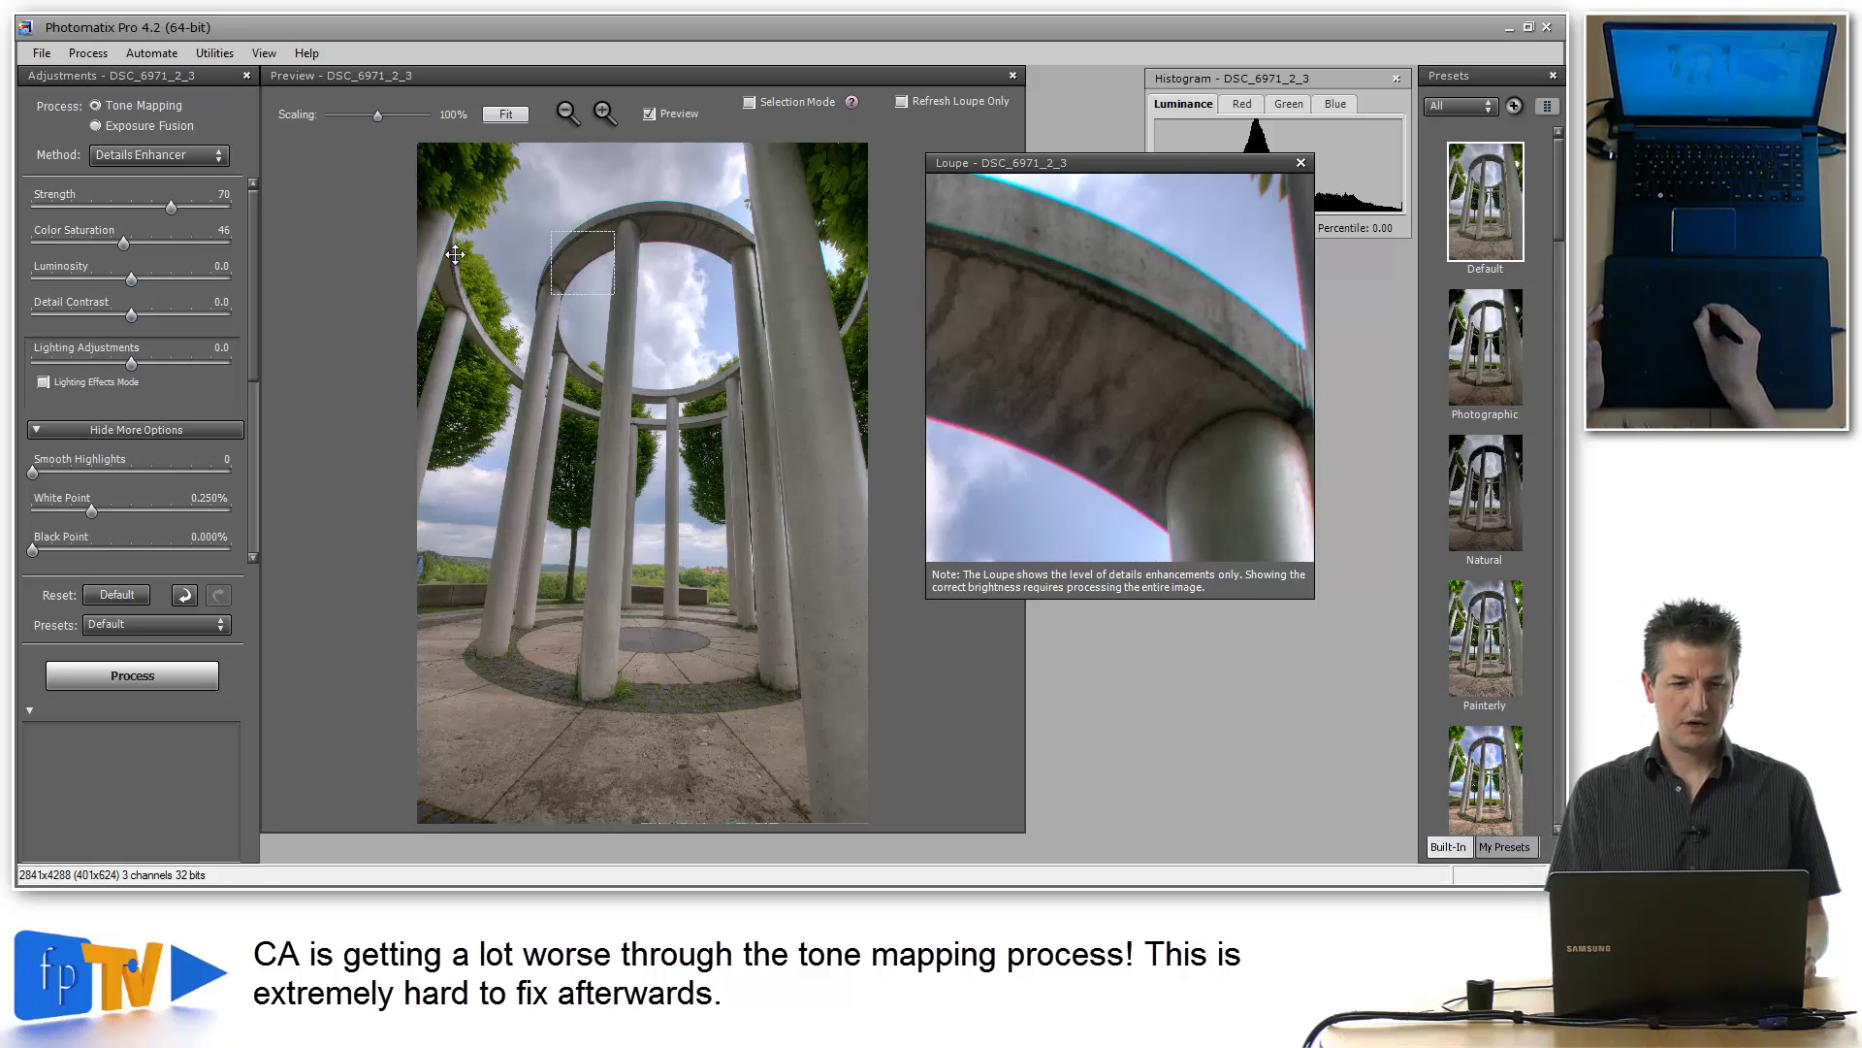
Tune tone mapping: Detail Contrast 6.4, Luminosity 3.9, Lighting 1.4, Saturation 62, higher Strength.
{"action": "left_click_drag", "start_coordinate": [171, 204], "coordinate": [213, 201]}
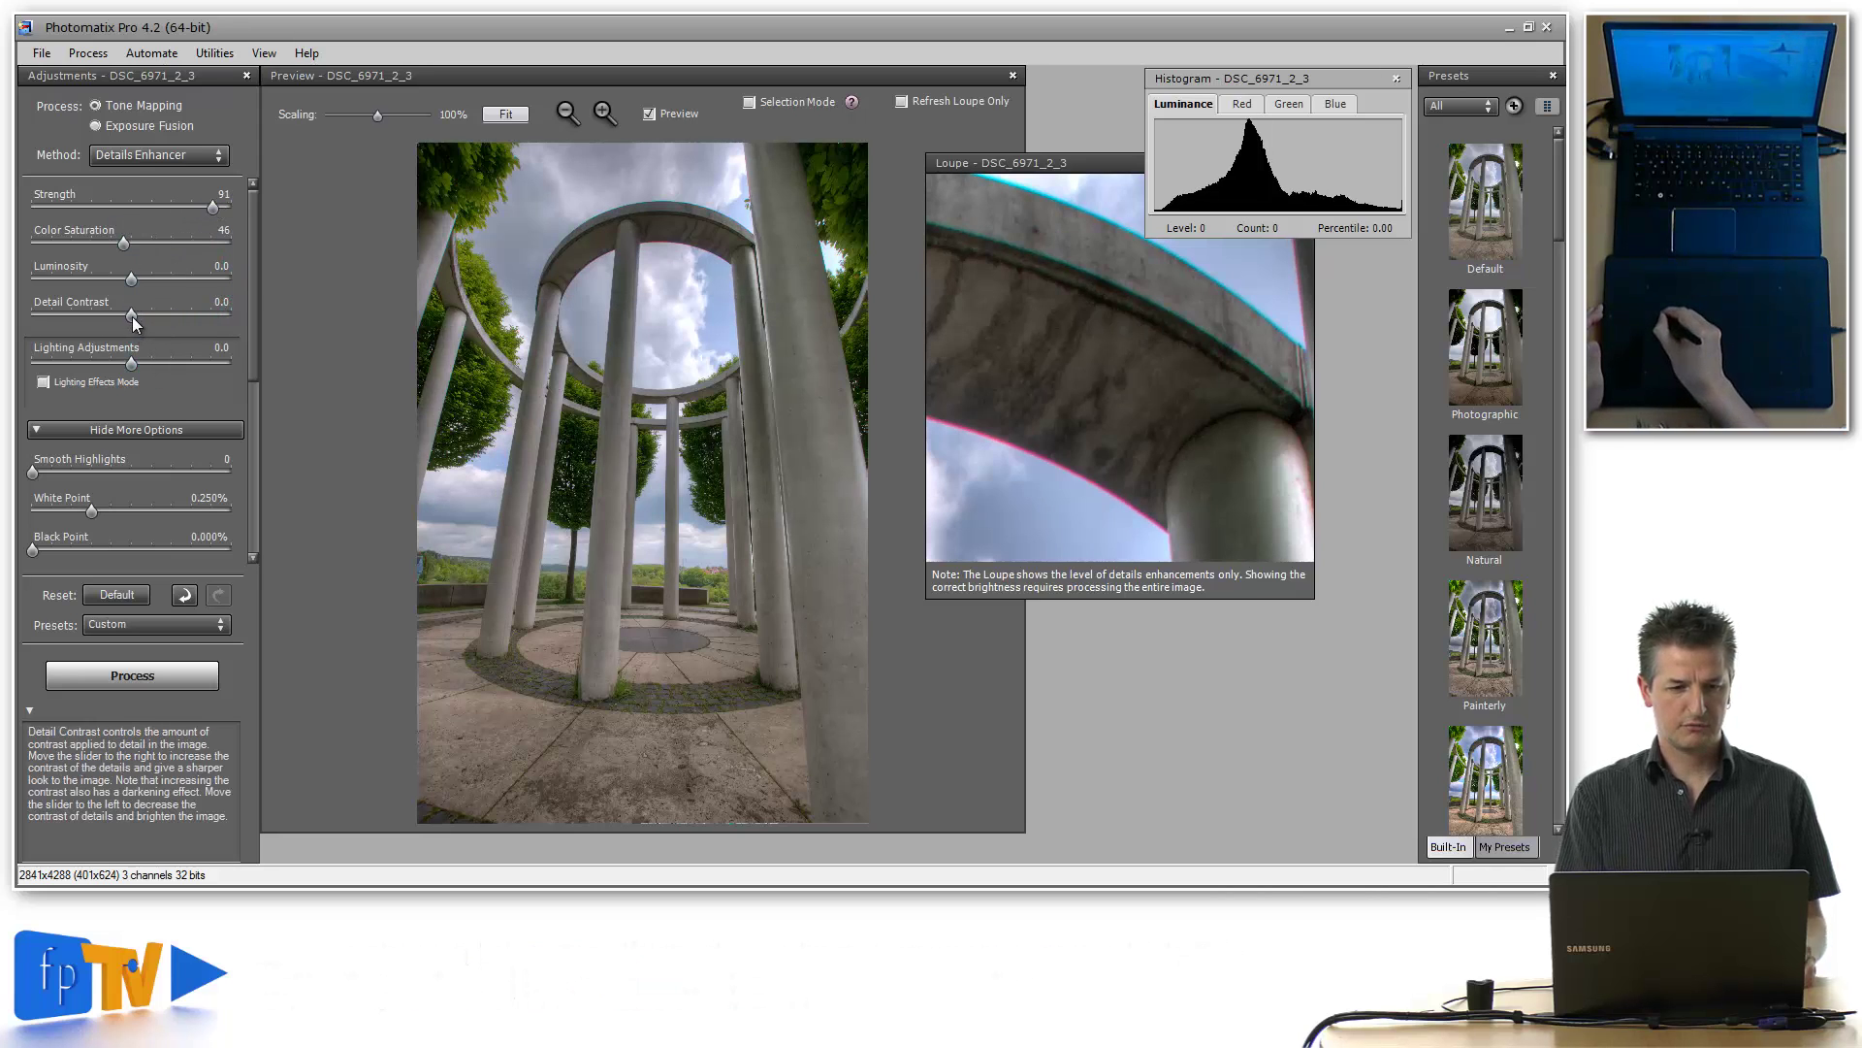
{"action": "left_click_drag", "start_coordinate": [131, 315], "coordinate": [162, 315]}
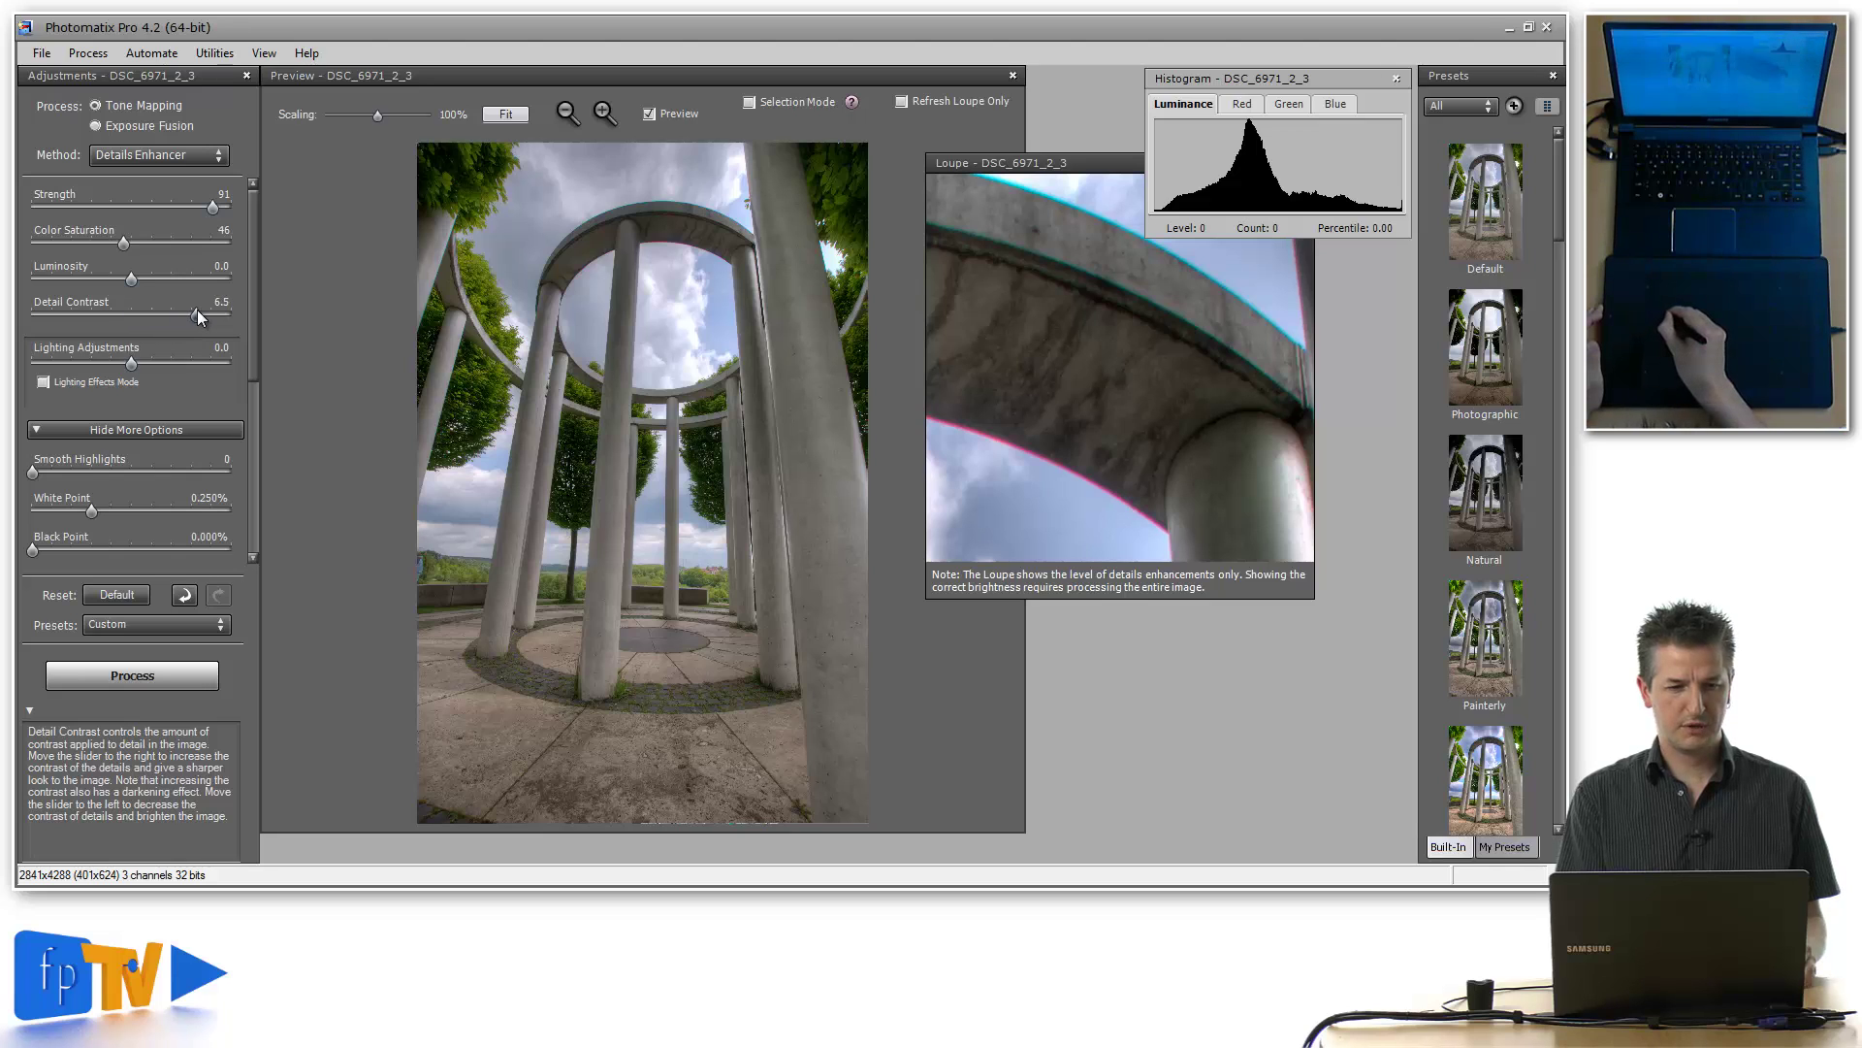
{"action": "left_click_drag", "start_coordinate": [196, 311], "coordinate": [194, 312]}
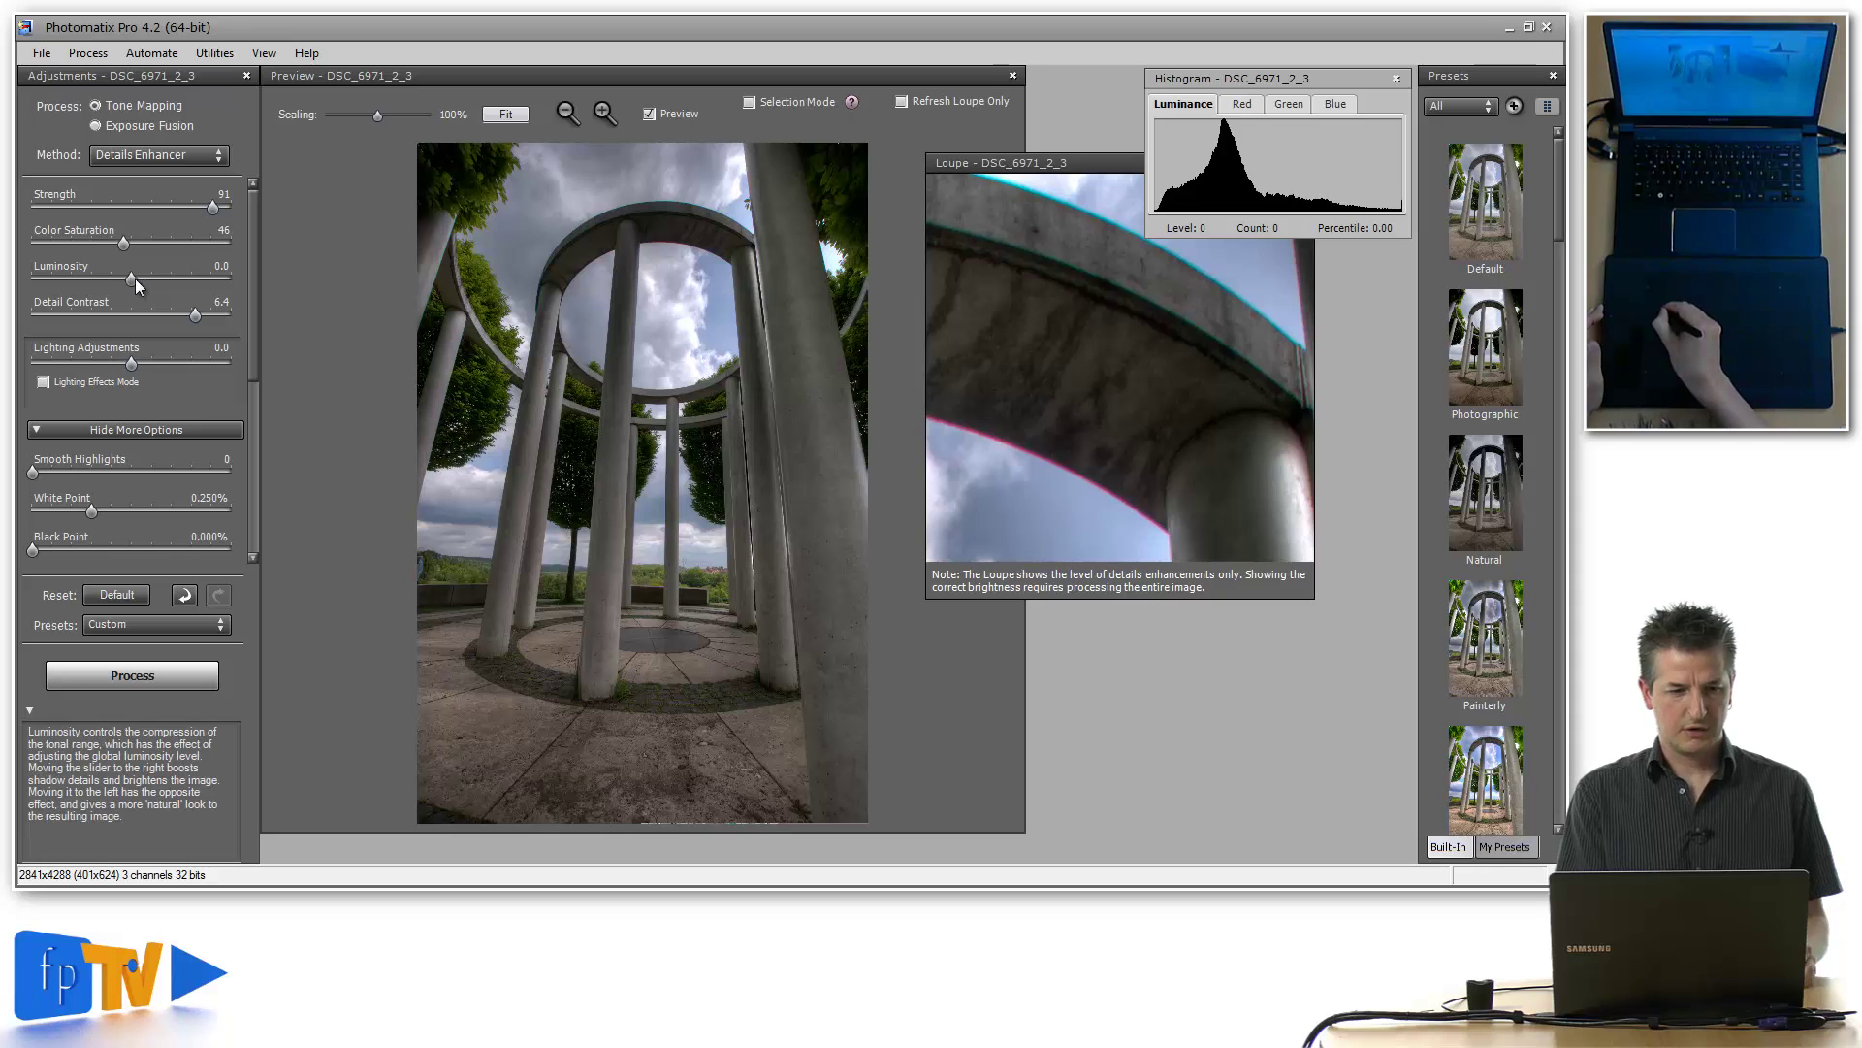
{"action": "left_click_drag", "start_coordinate": [175, 275], "coordinate": [177, 277]}
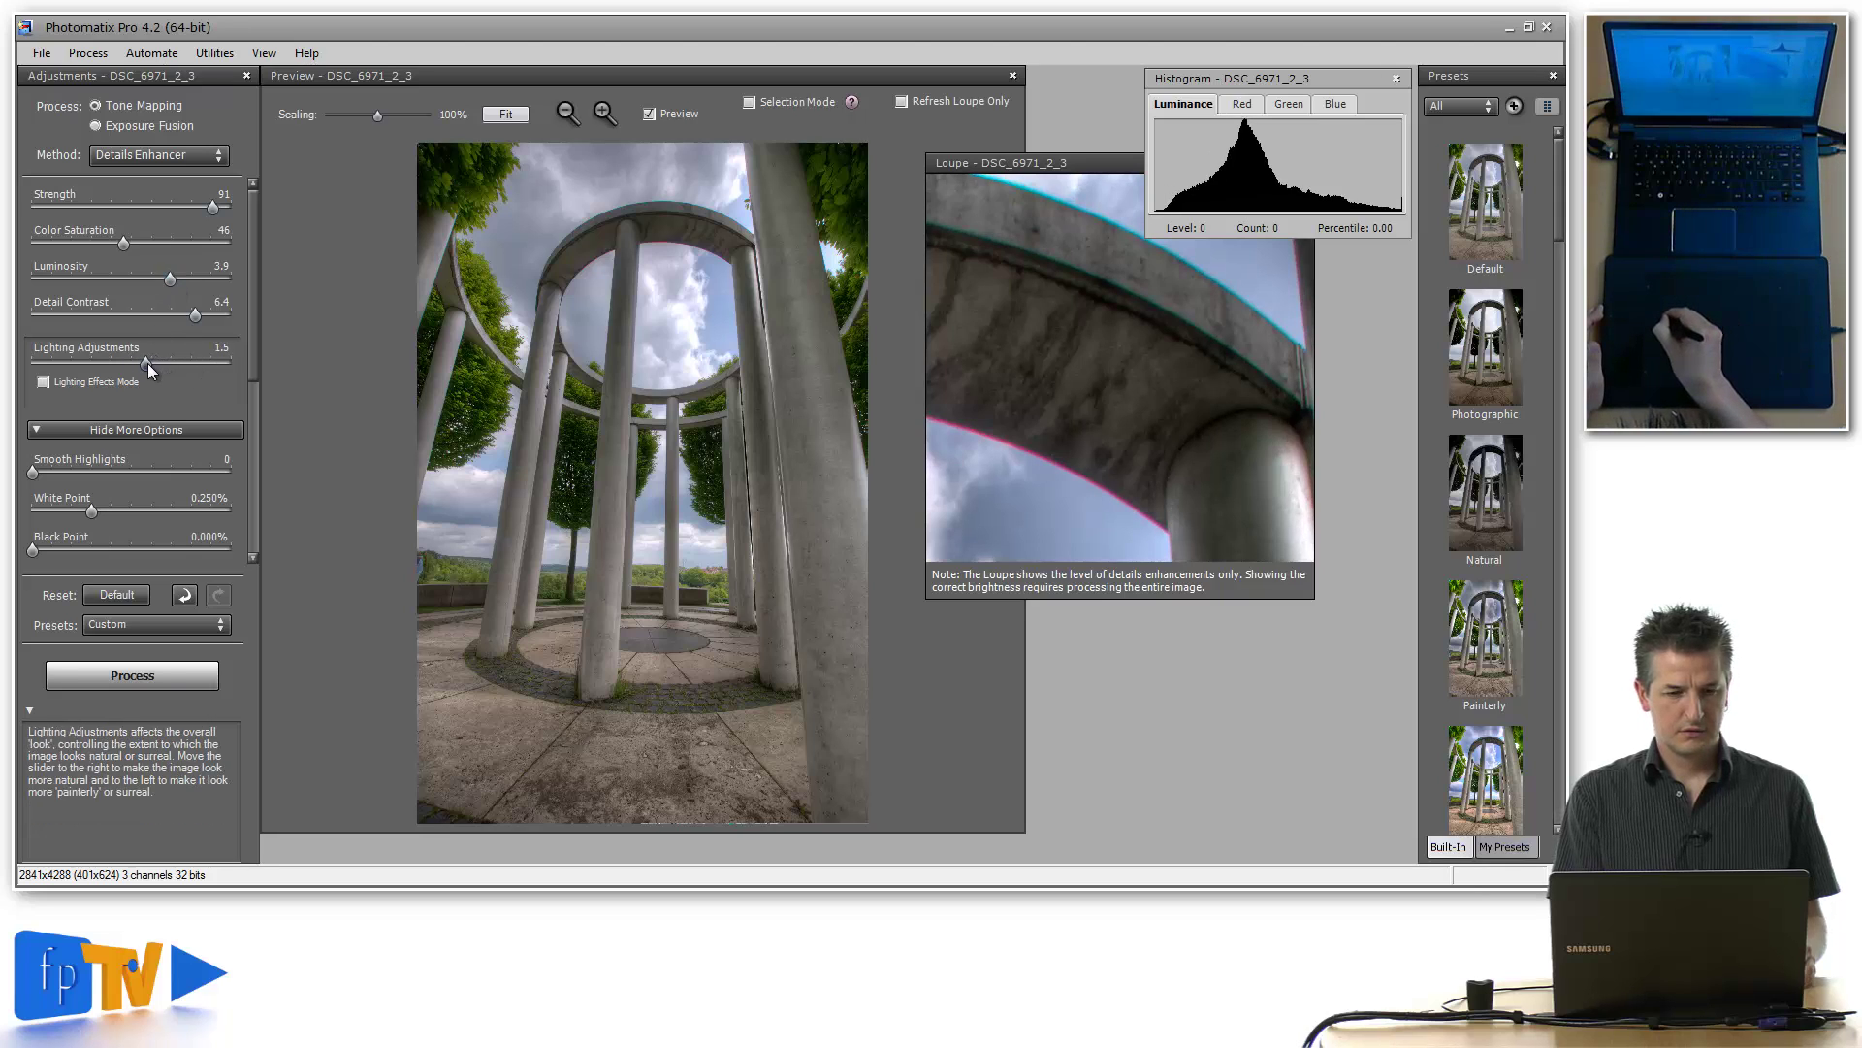
{"action": "left_click_drag", "start_coordinate": [147, 363], "coordinate": [146, 363]}
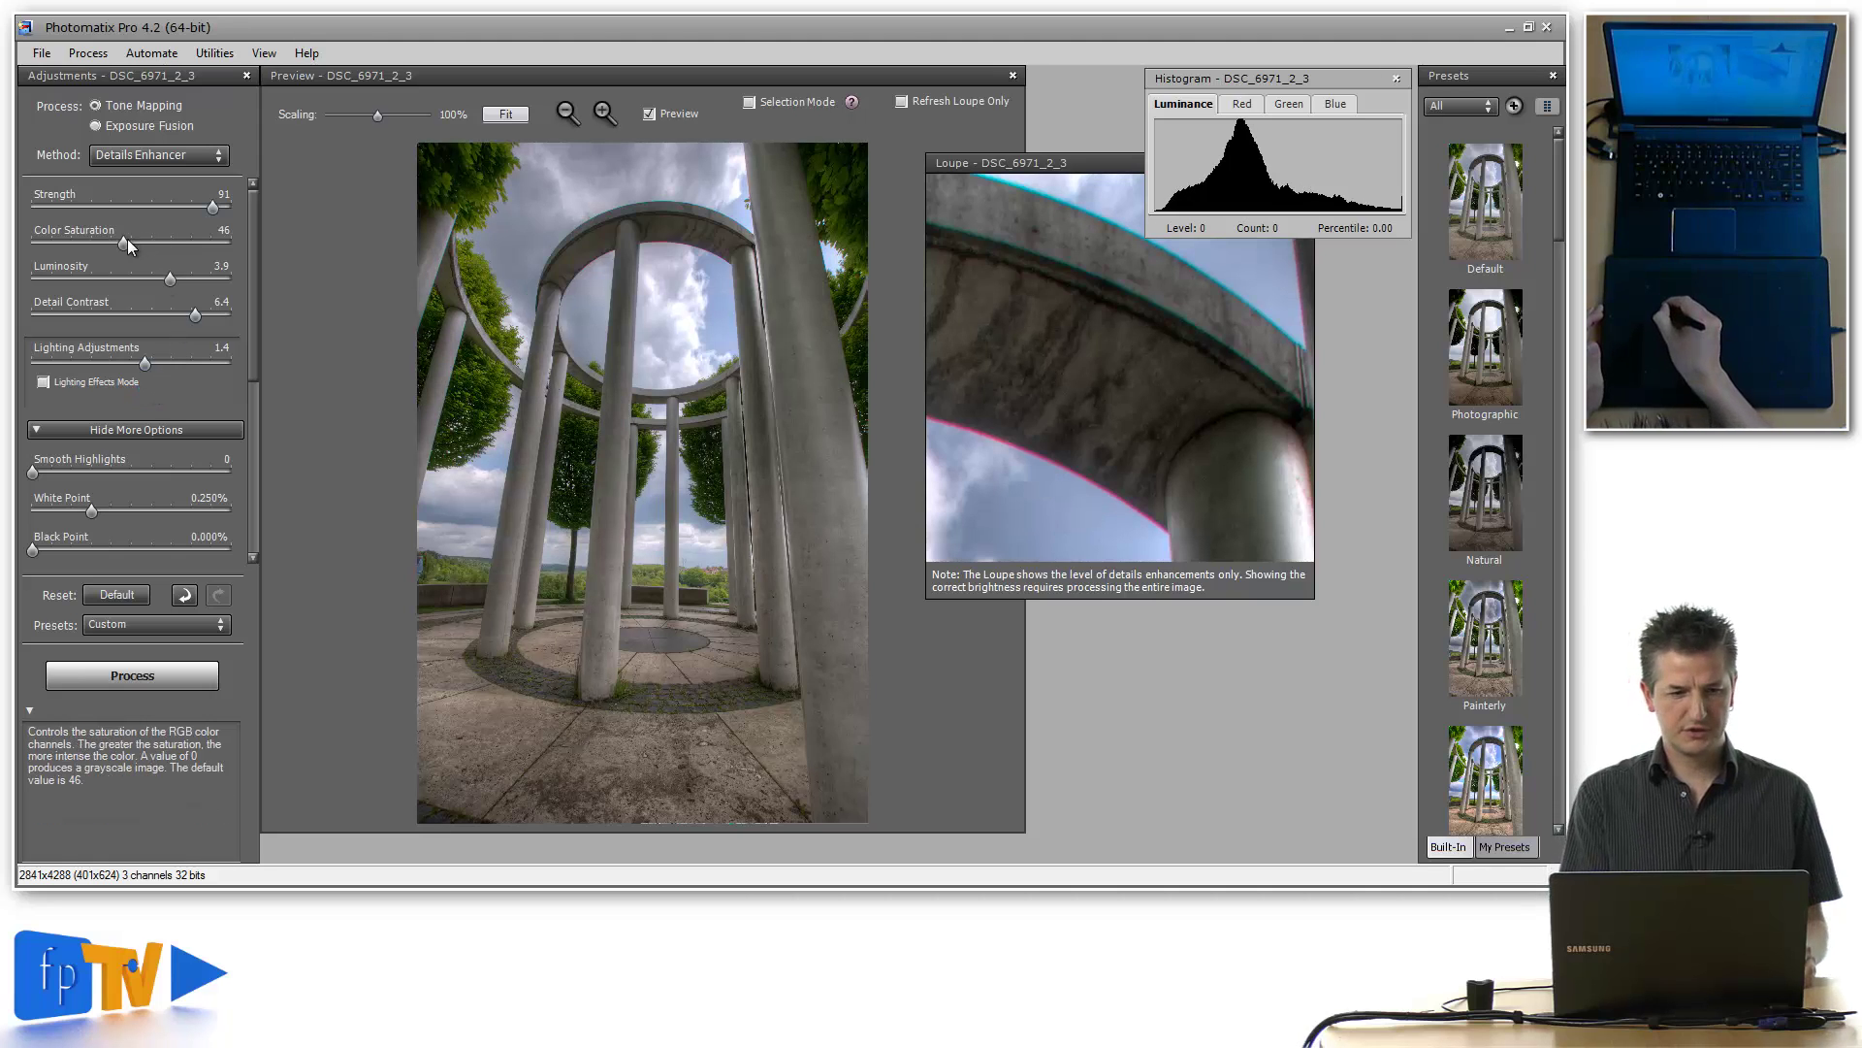
{"action": "left_click_drag", "start_coordinate": [125, 241], "coordinate": [152, 241]}
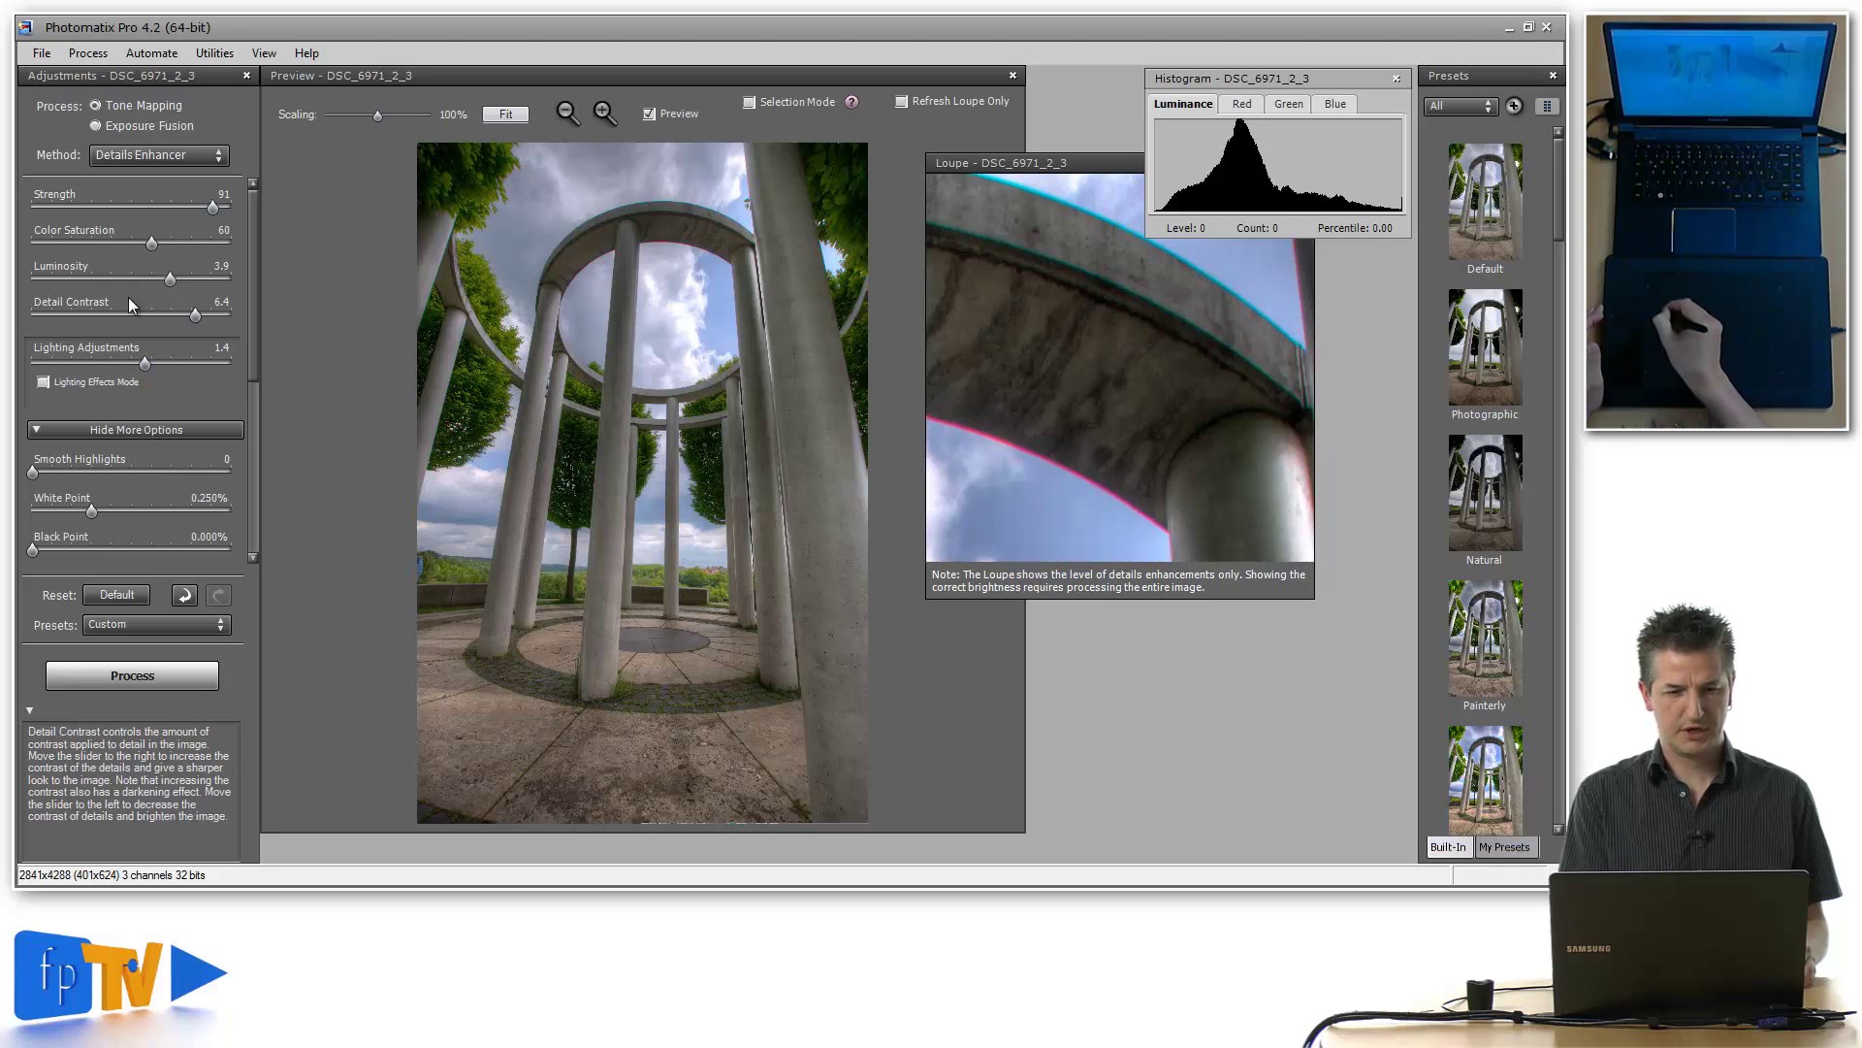
{"action": "left_click_drag", "start_coordinate": [154, 240], "coordinate": [156, 242]}
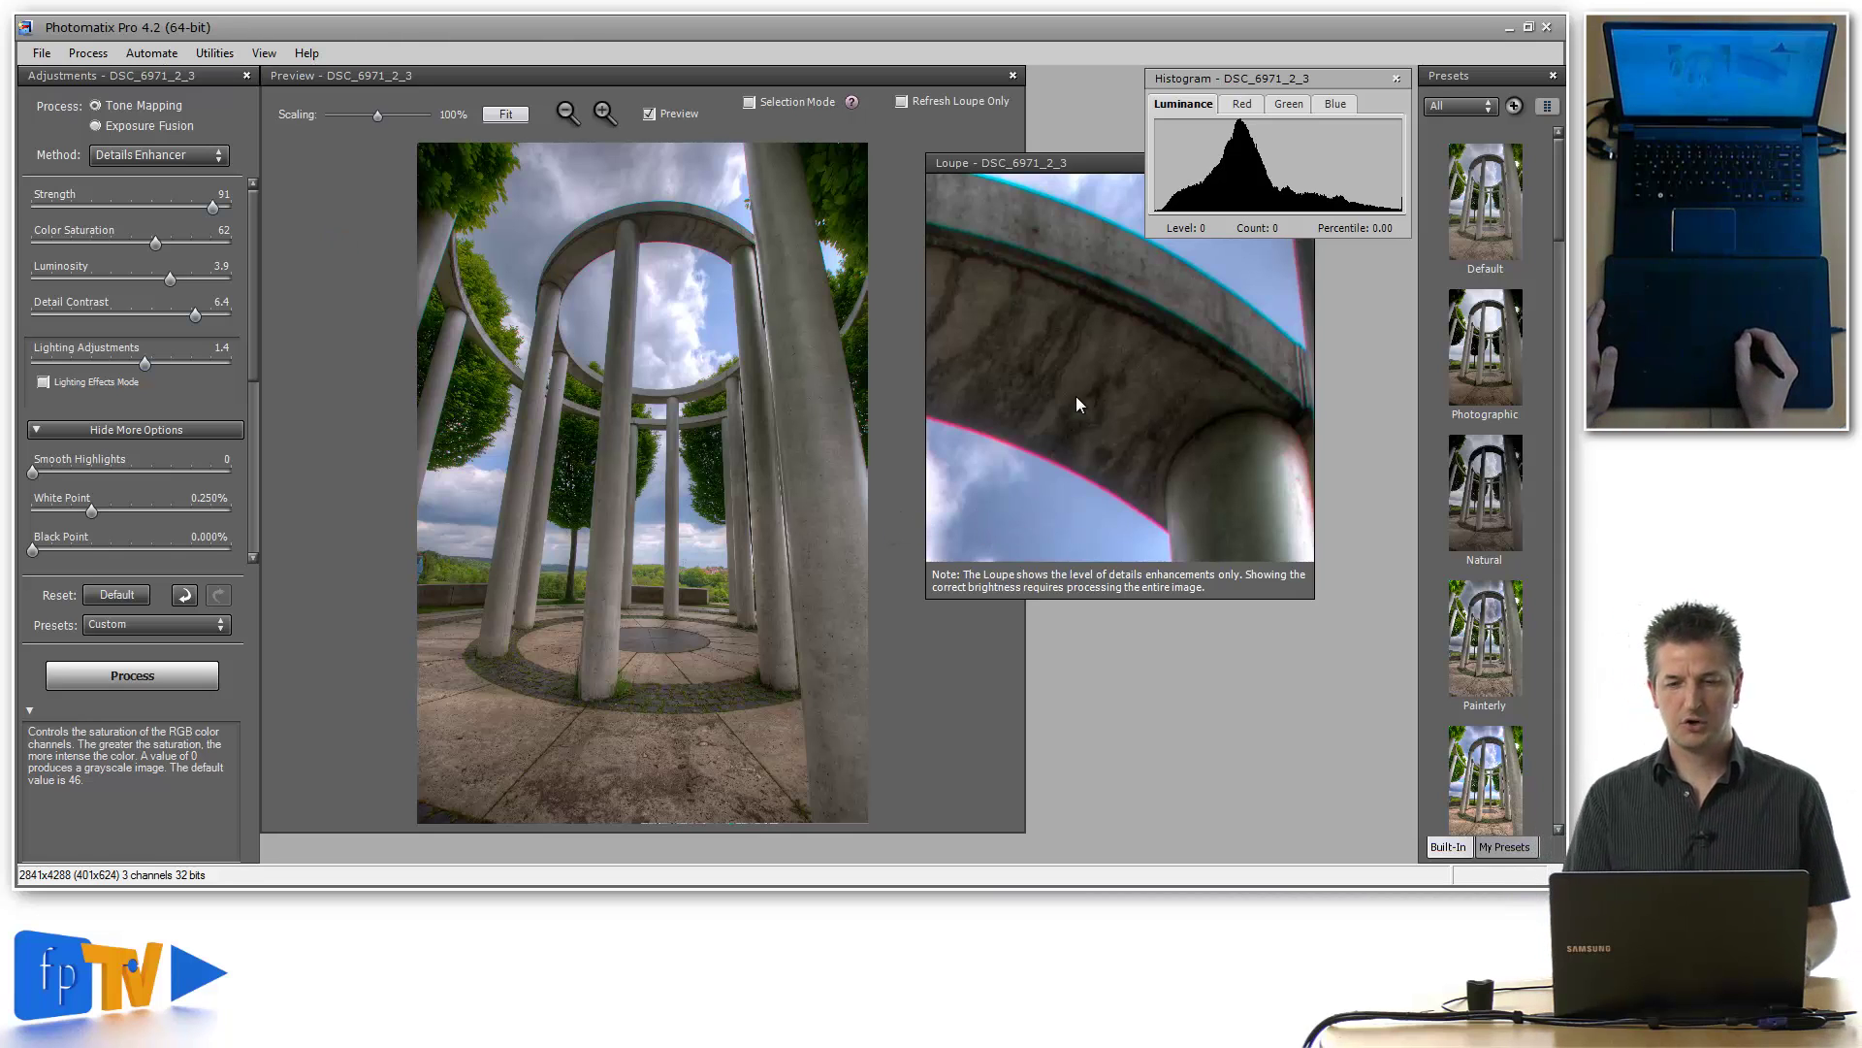
{"action": "left_click_drag", "start_coordinate": [1097, 163], "coordinate": [991, 208]}
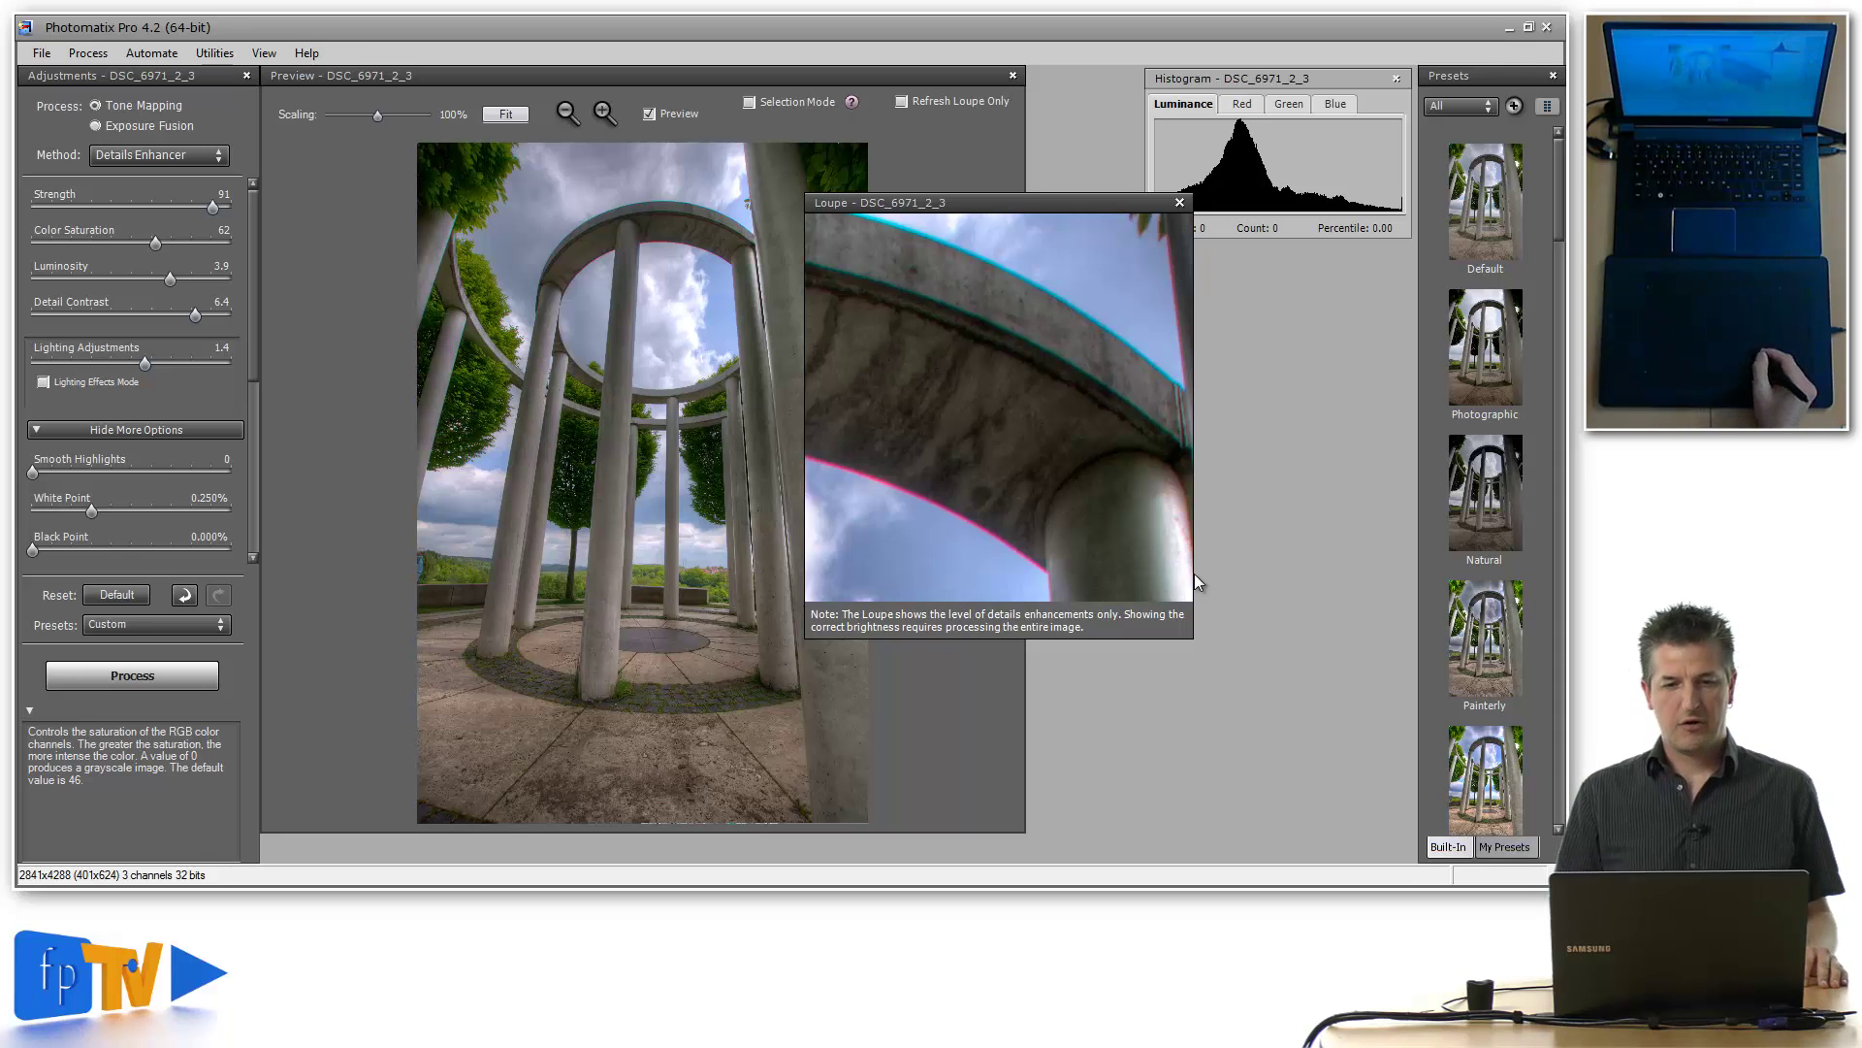
Close the Loupe, preview and HDR image without saving, then minimize Photomatix.
{"action": "left_click", "coordinate": [1179, 202]}
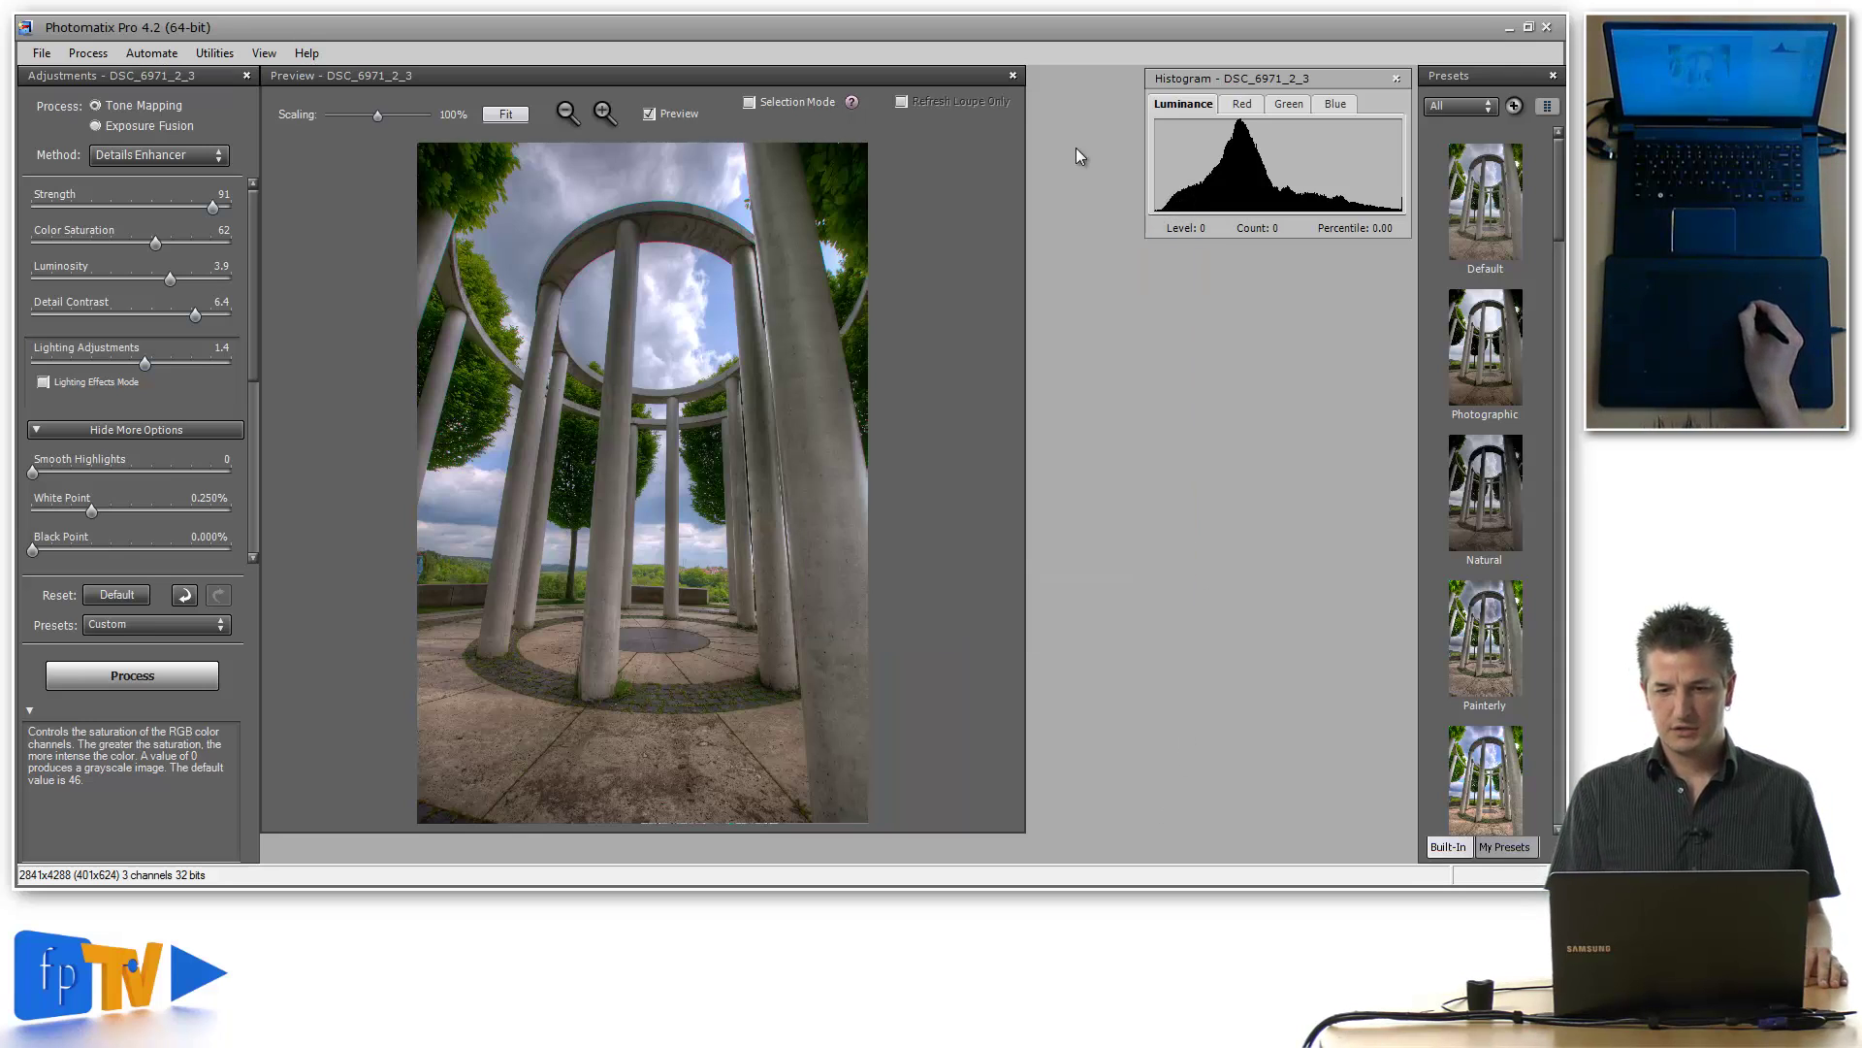
{"action": "left_click", "coordinate": [1012, 75]}
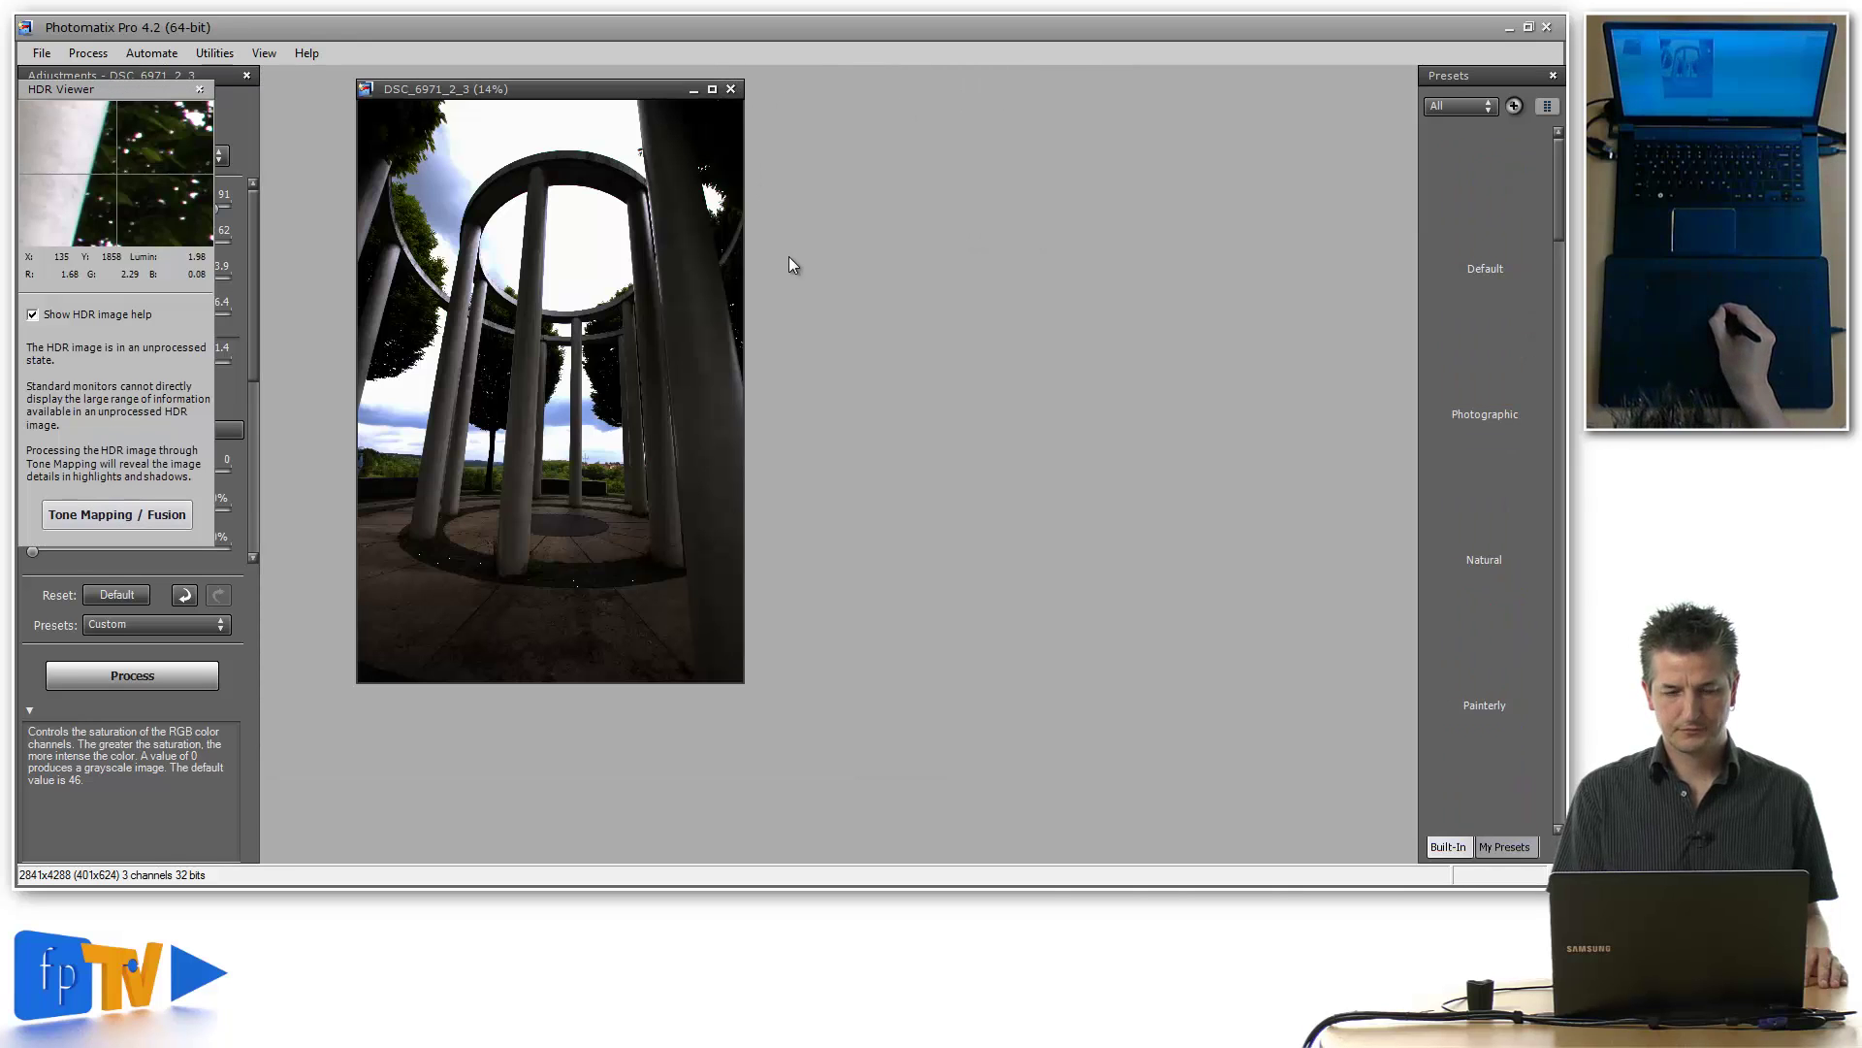
{"action": "left_click", "coordinate": [730, 88]}
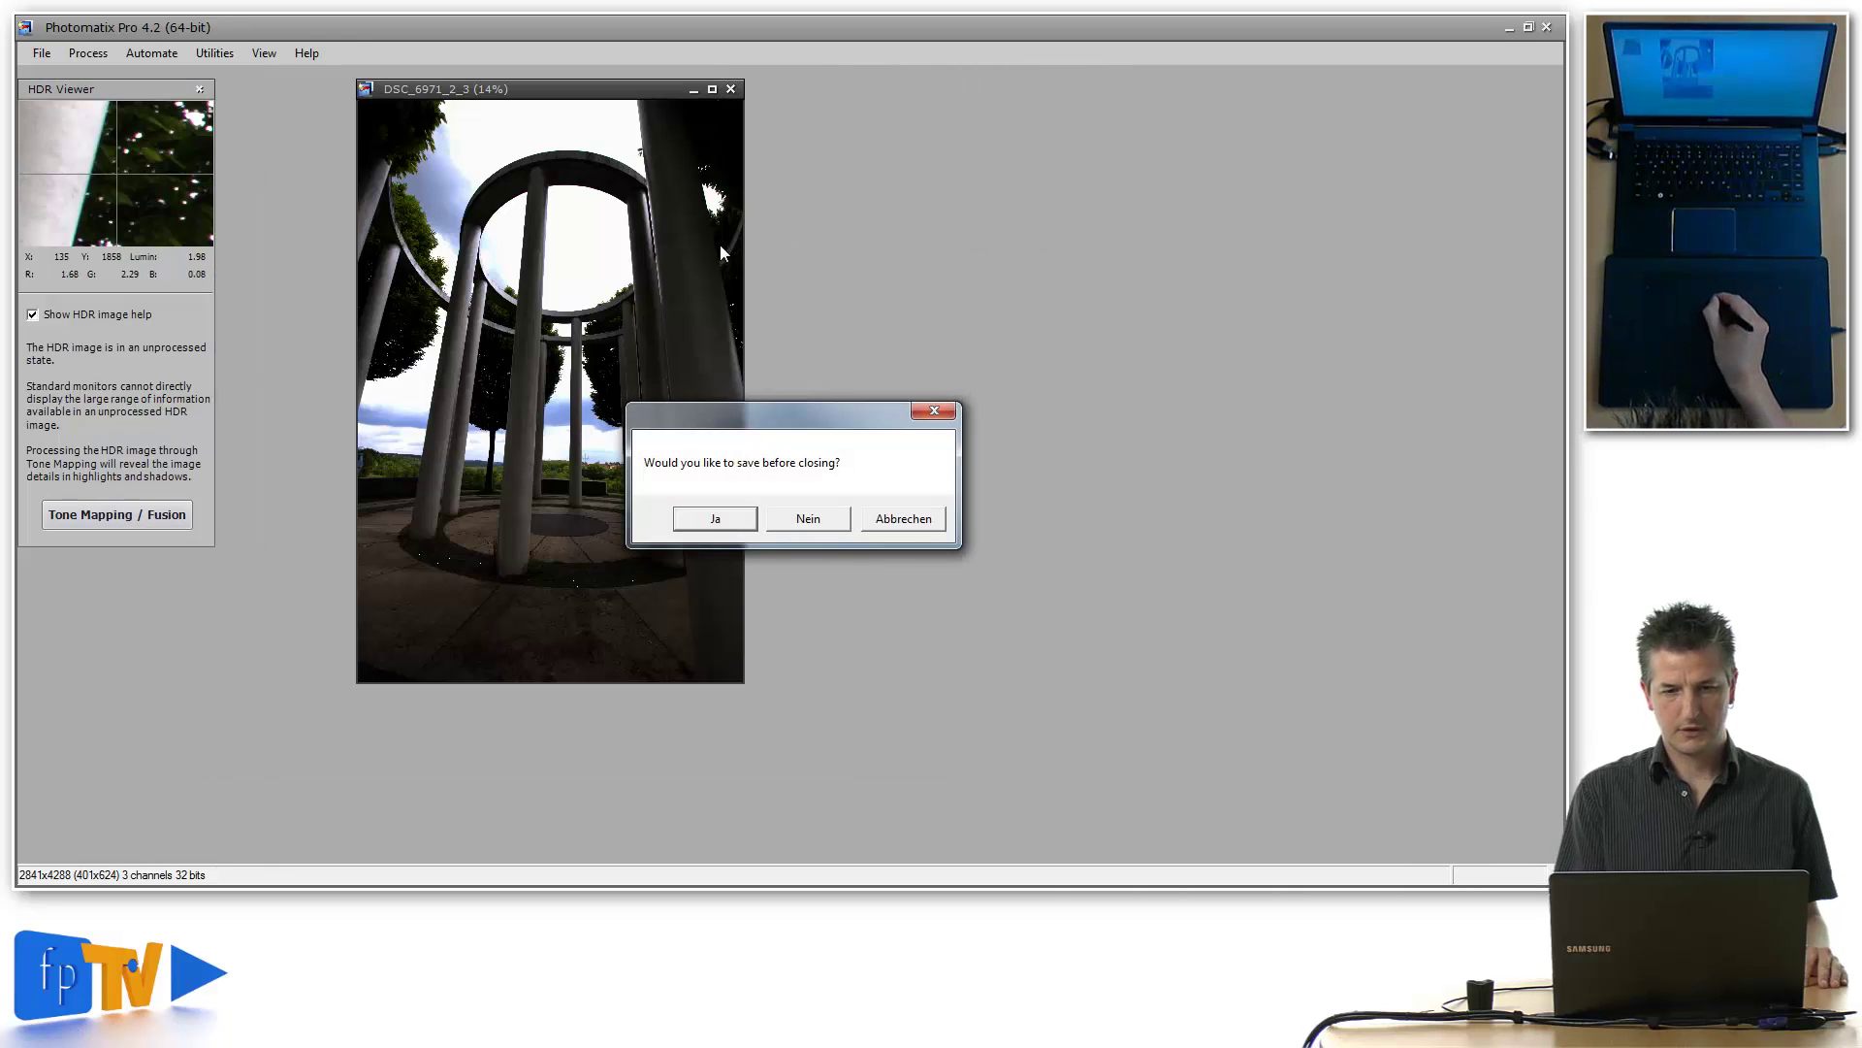
{"action": "left_click", "coordinate": [820, 519]}
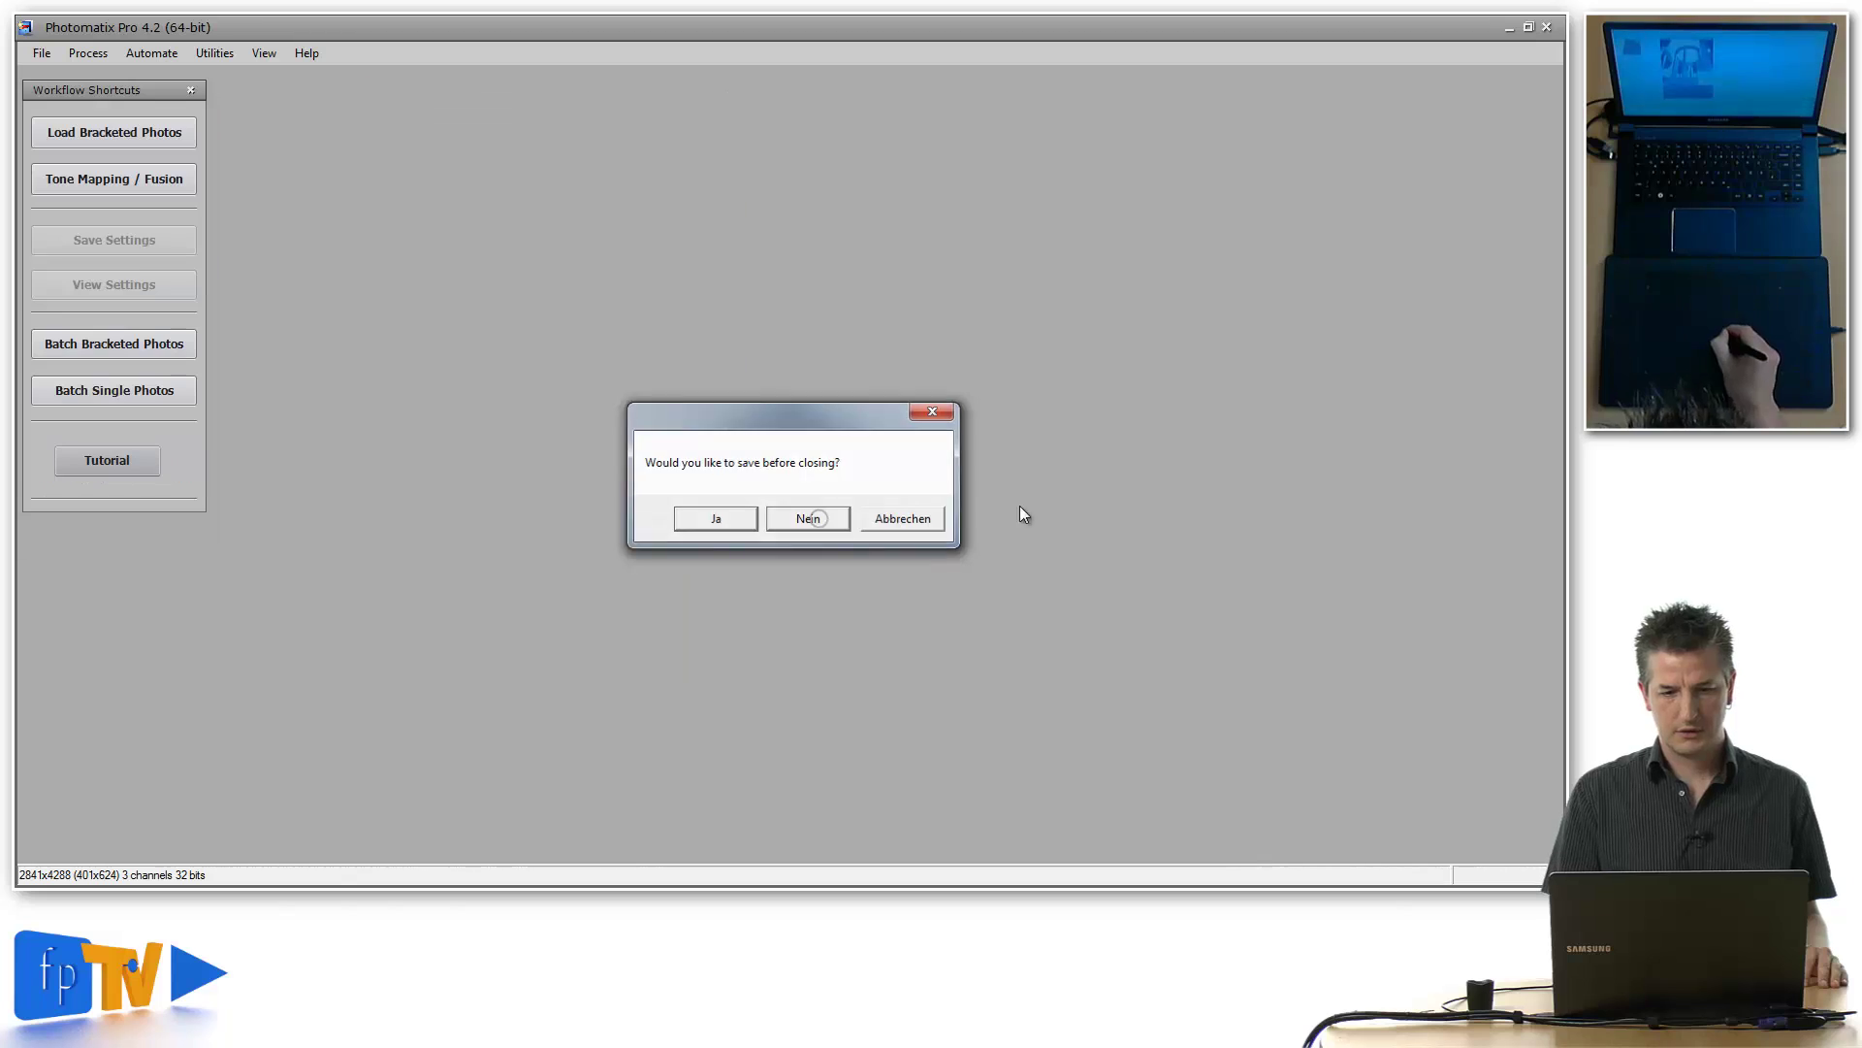
{"action": "left_click", "coordinate": [1510, 28]}
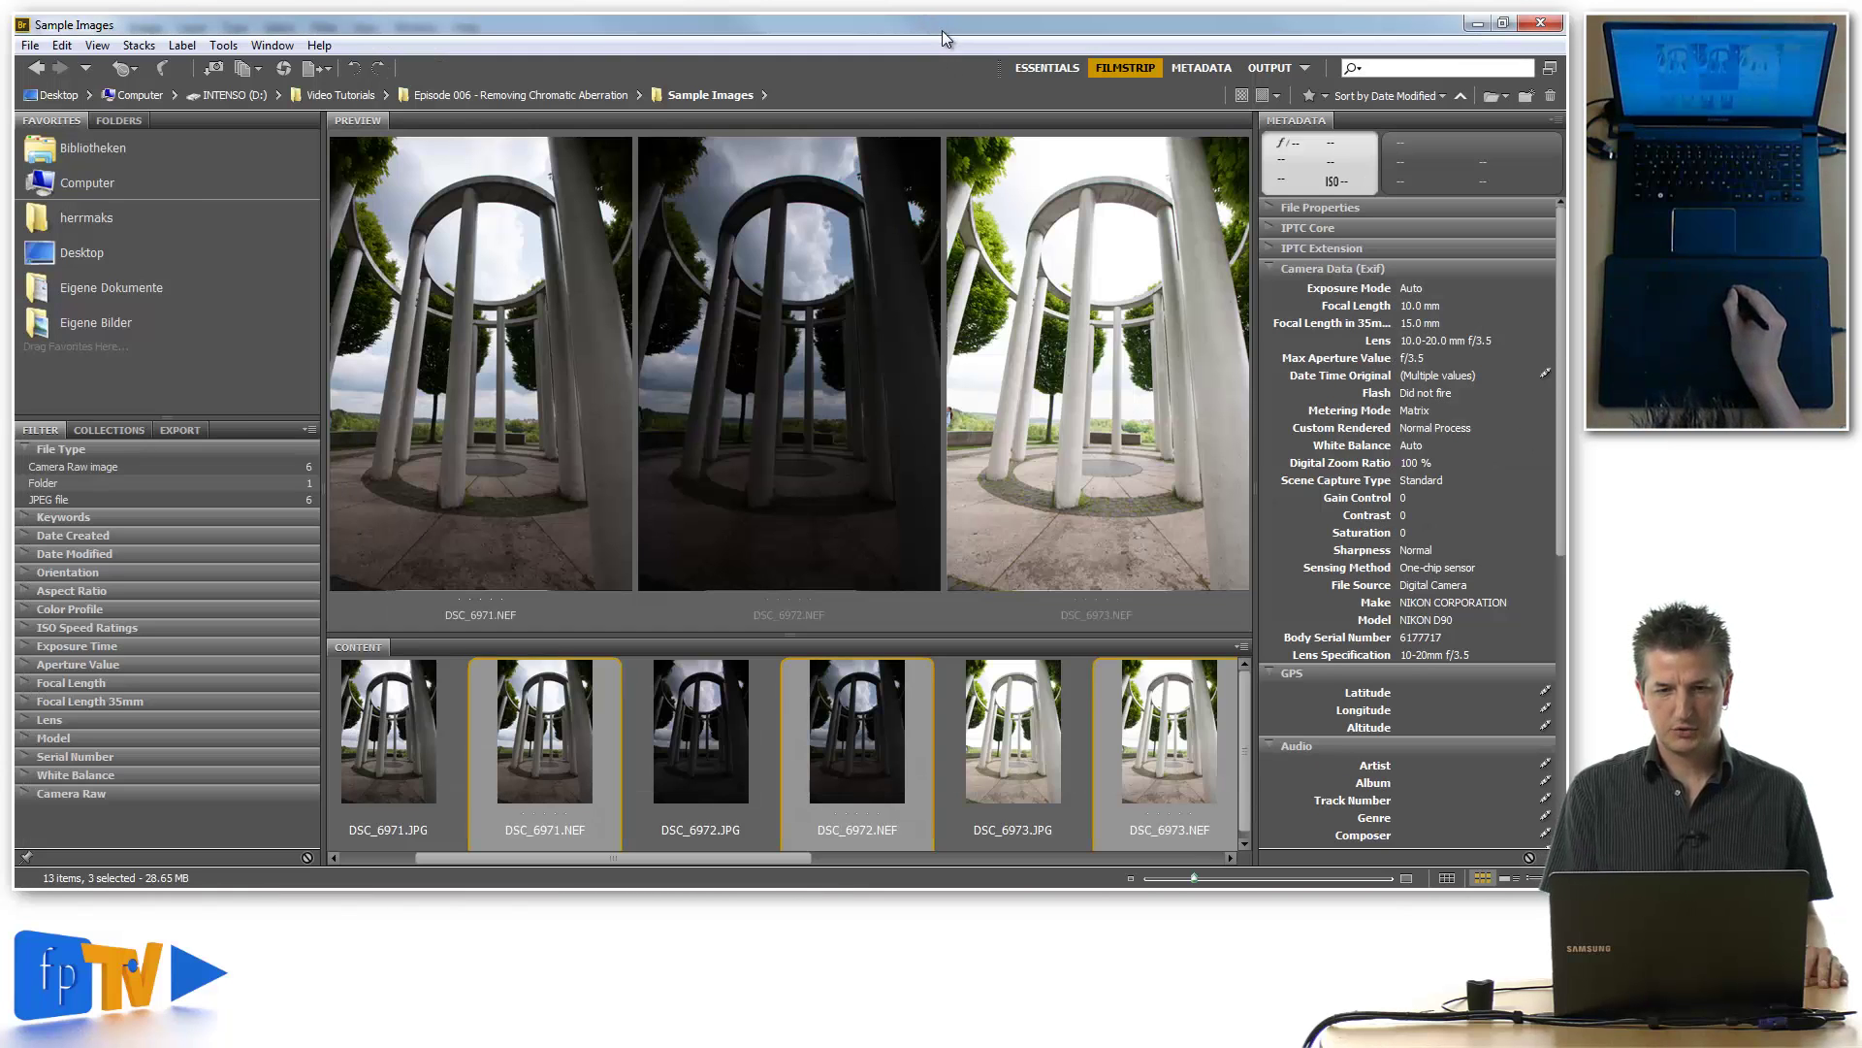
Select only DSC_6971.NEF, open it in Camera Raw and zoom into the arch top.
{"action": "left_click", "coordinate": [578, 745]}
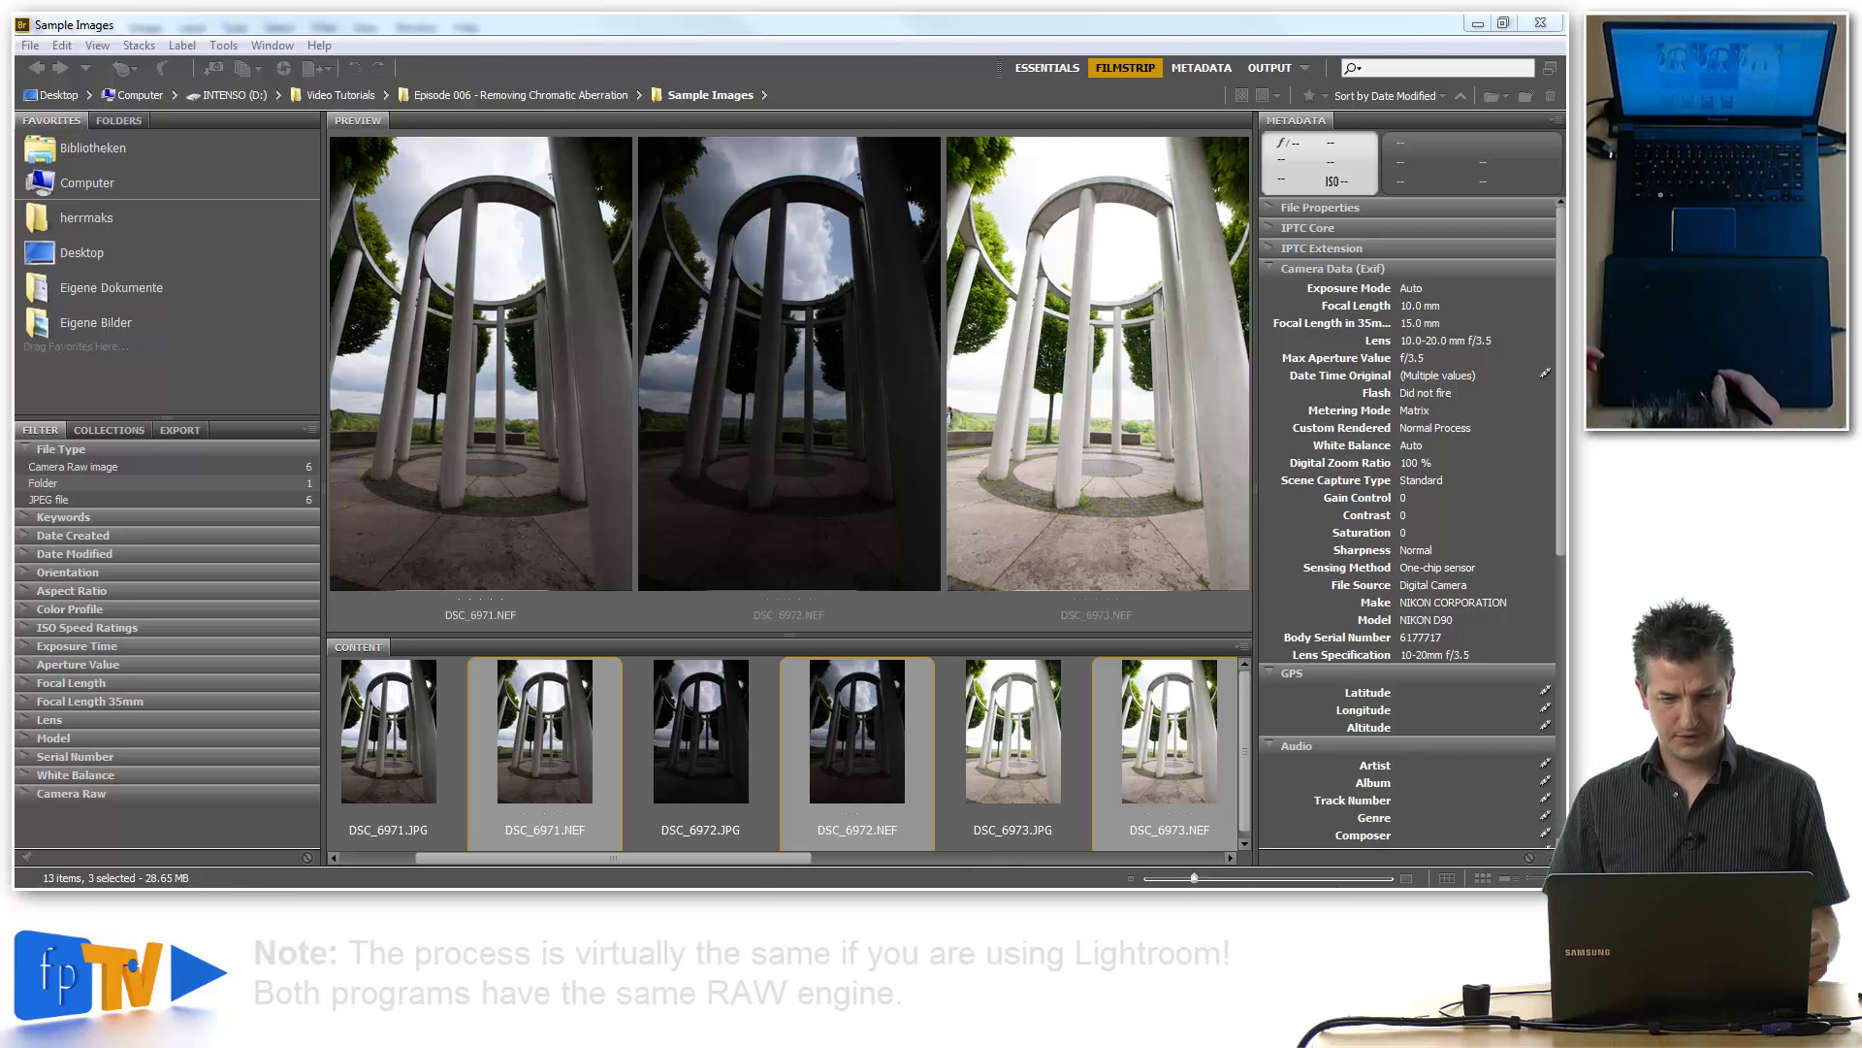
{"action": "left_click", "coordinate": [563, 766]}
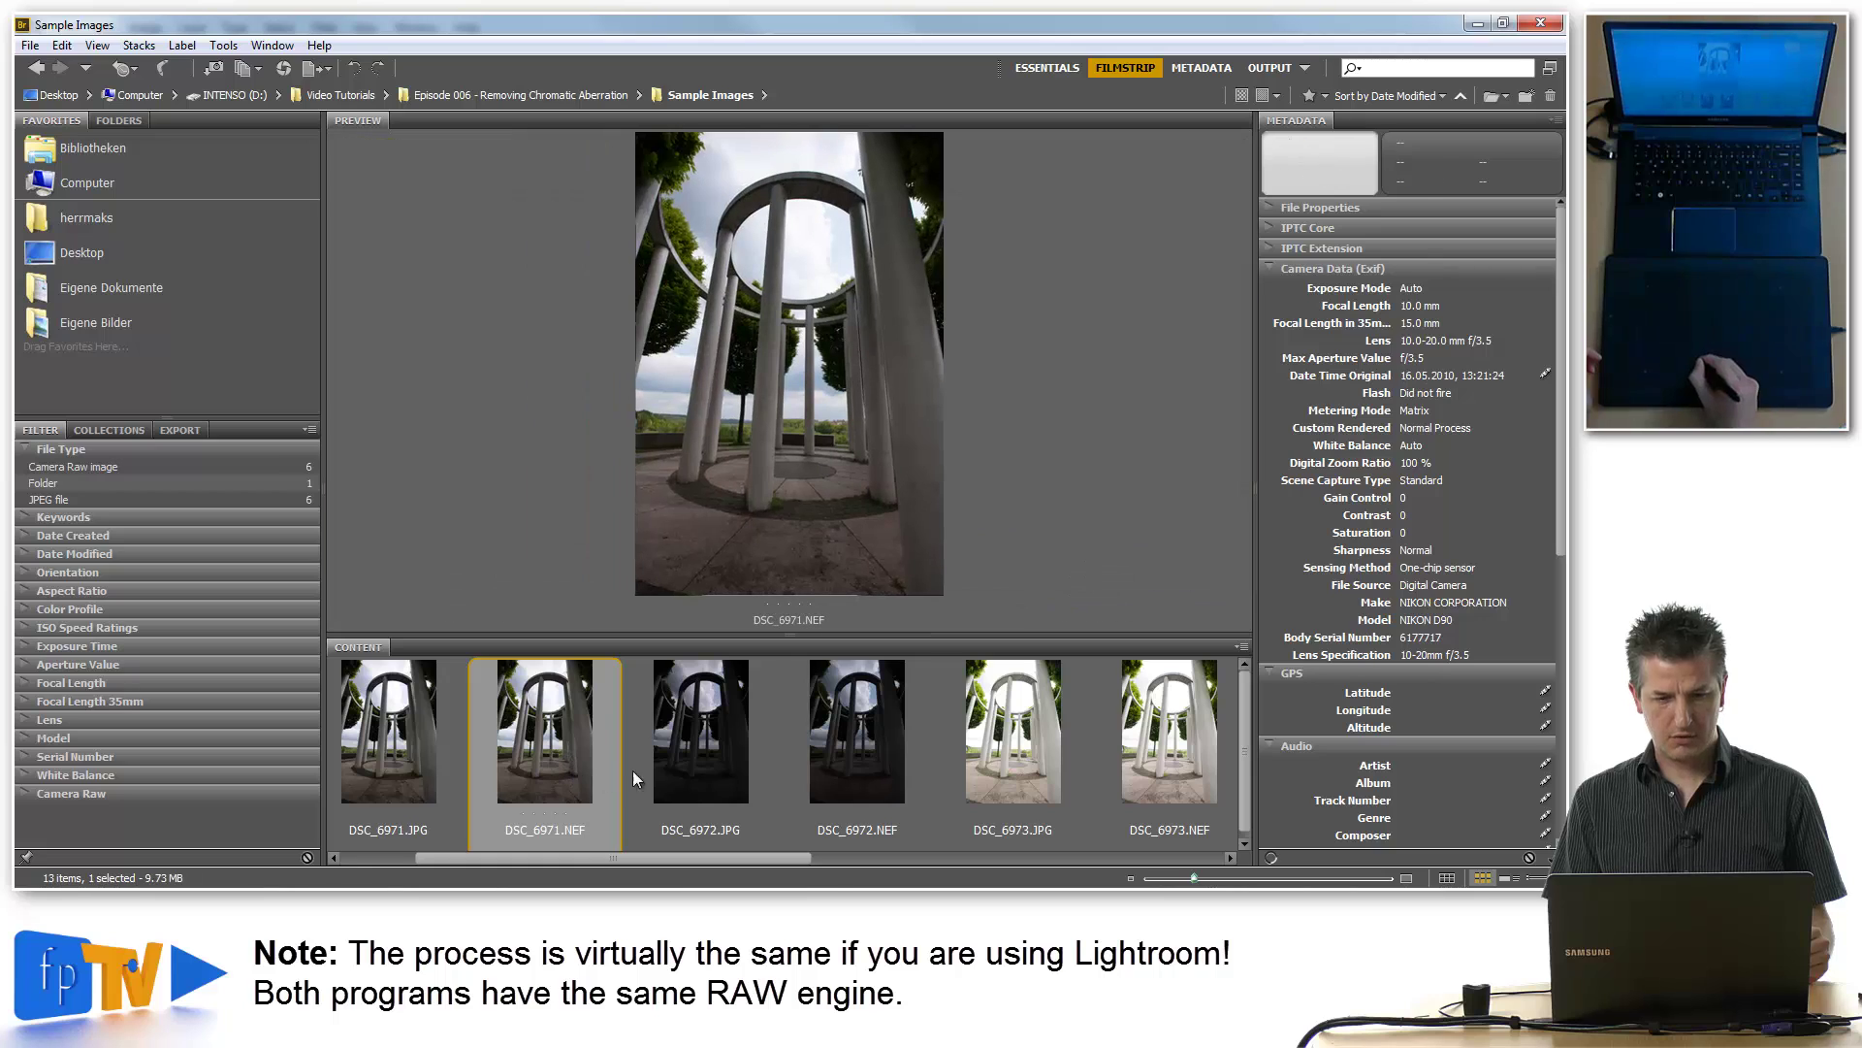
{"action": "double_click", "coordinate": [552, 745]}
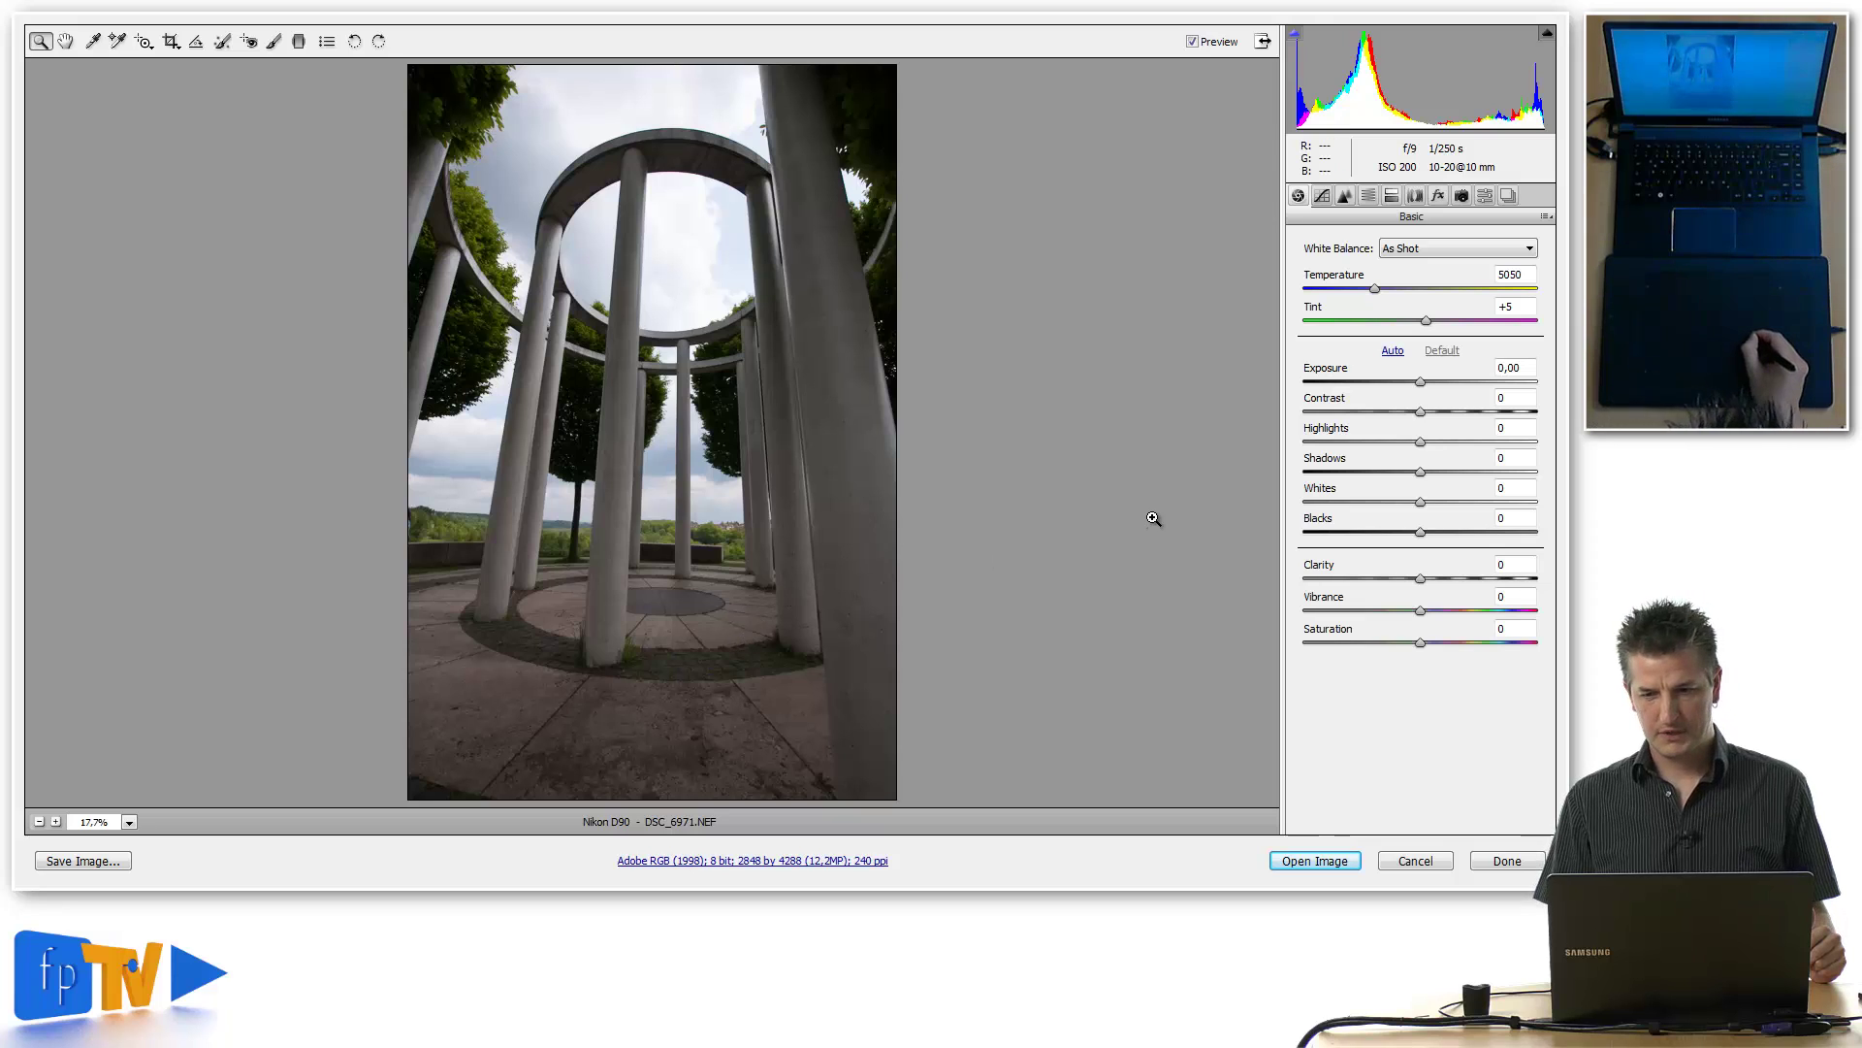
{"action": "left_click_drag", "start_coordinate": [692, 115], "coordinate": [786, 244]}
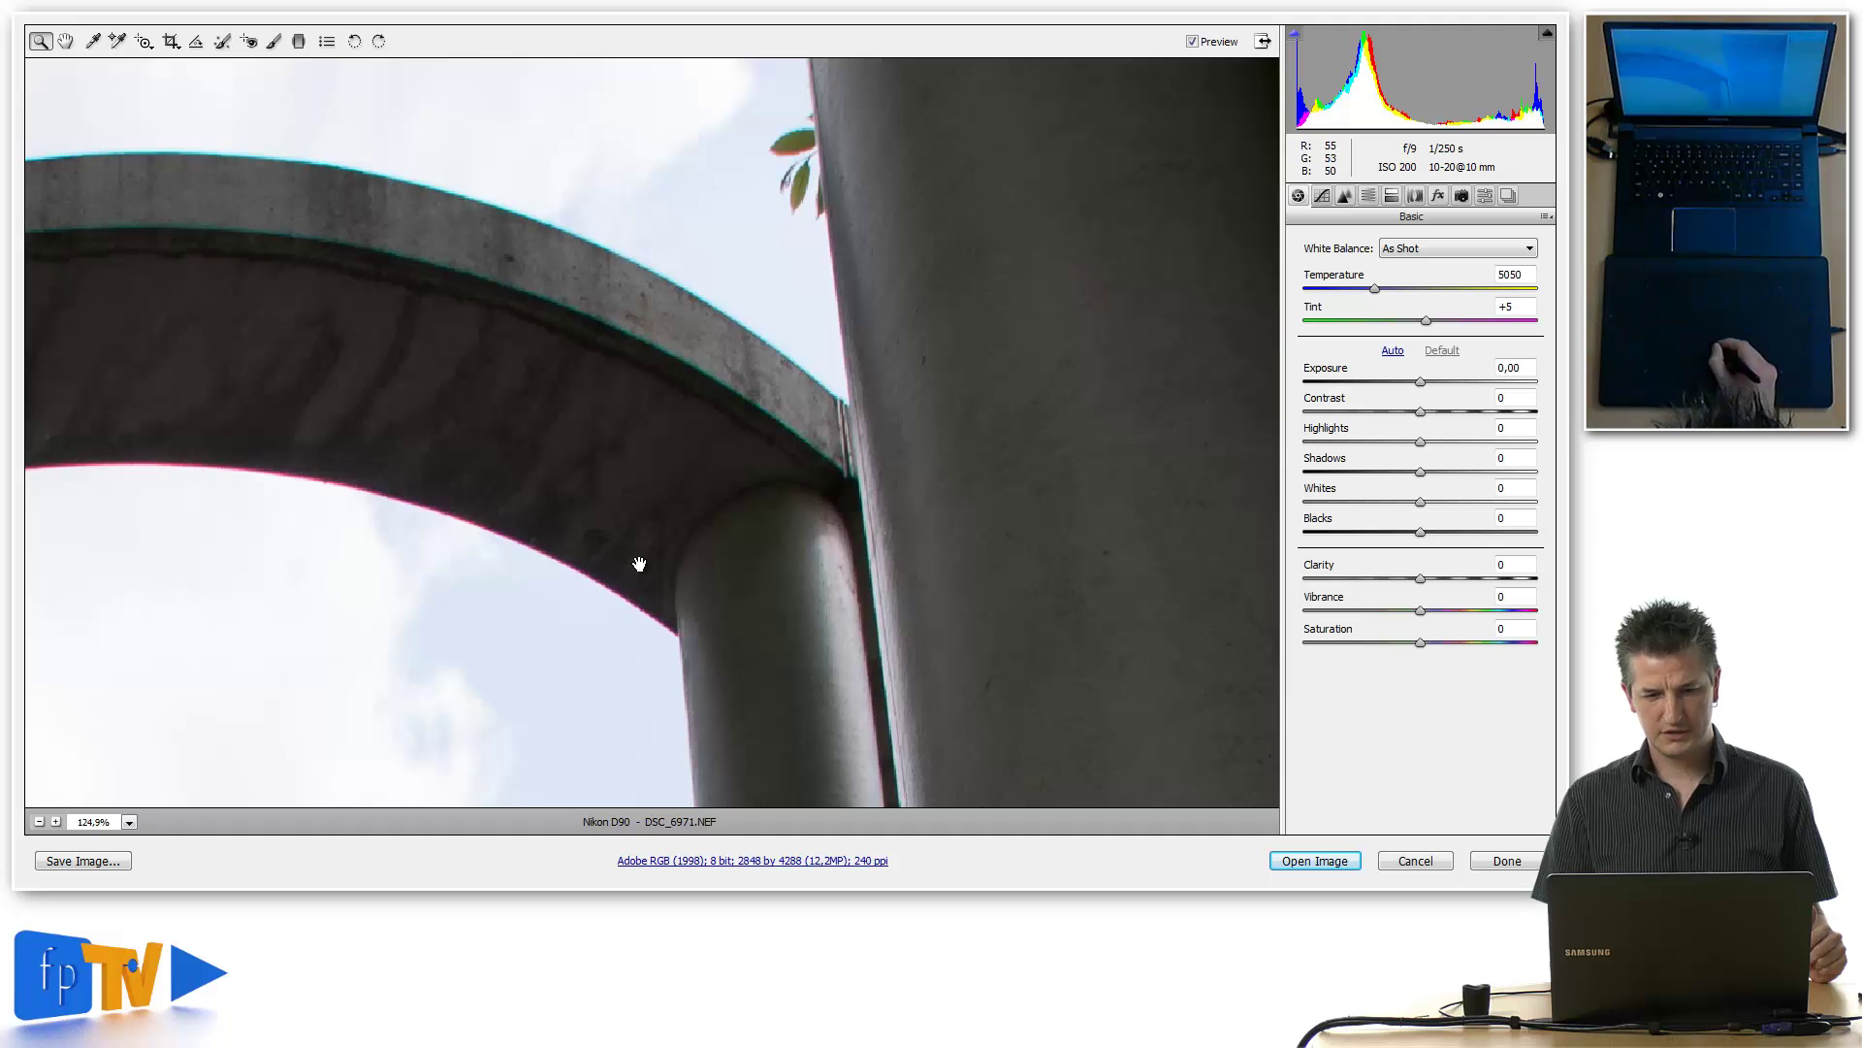
Inspect the arch's left column and pillar against the sky at 200%, then fit to view.
{"action": "left_click_drag", "start_coordinate": [639, 563], "coordinate": [917, 557]}
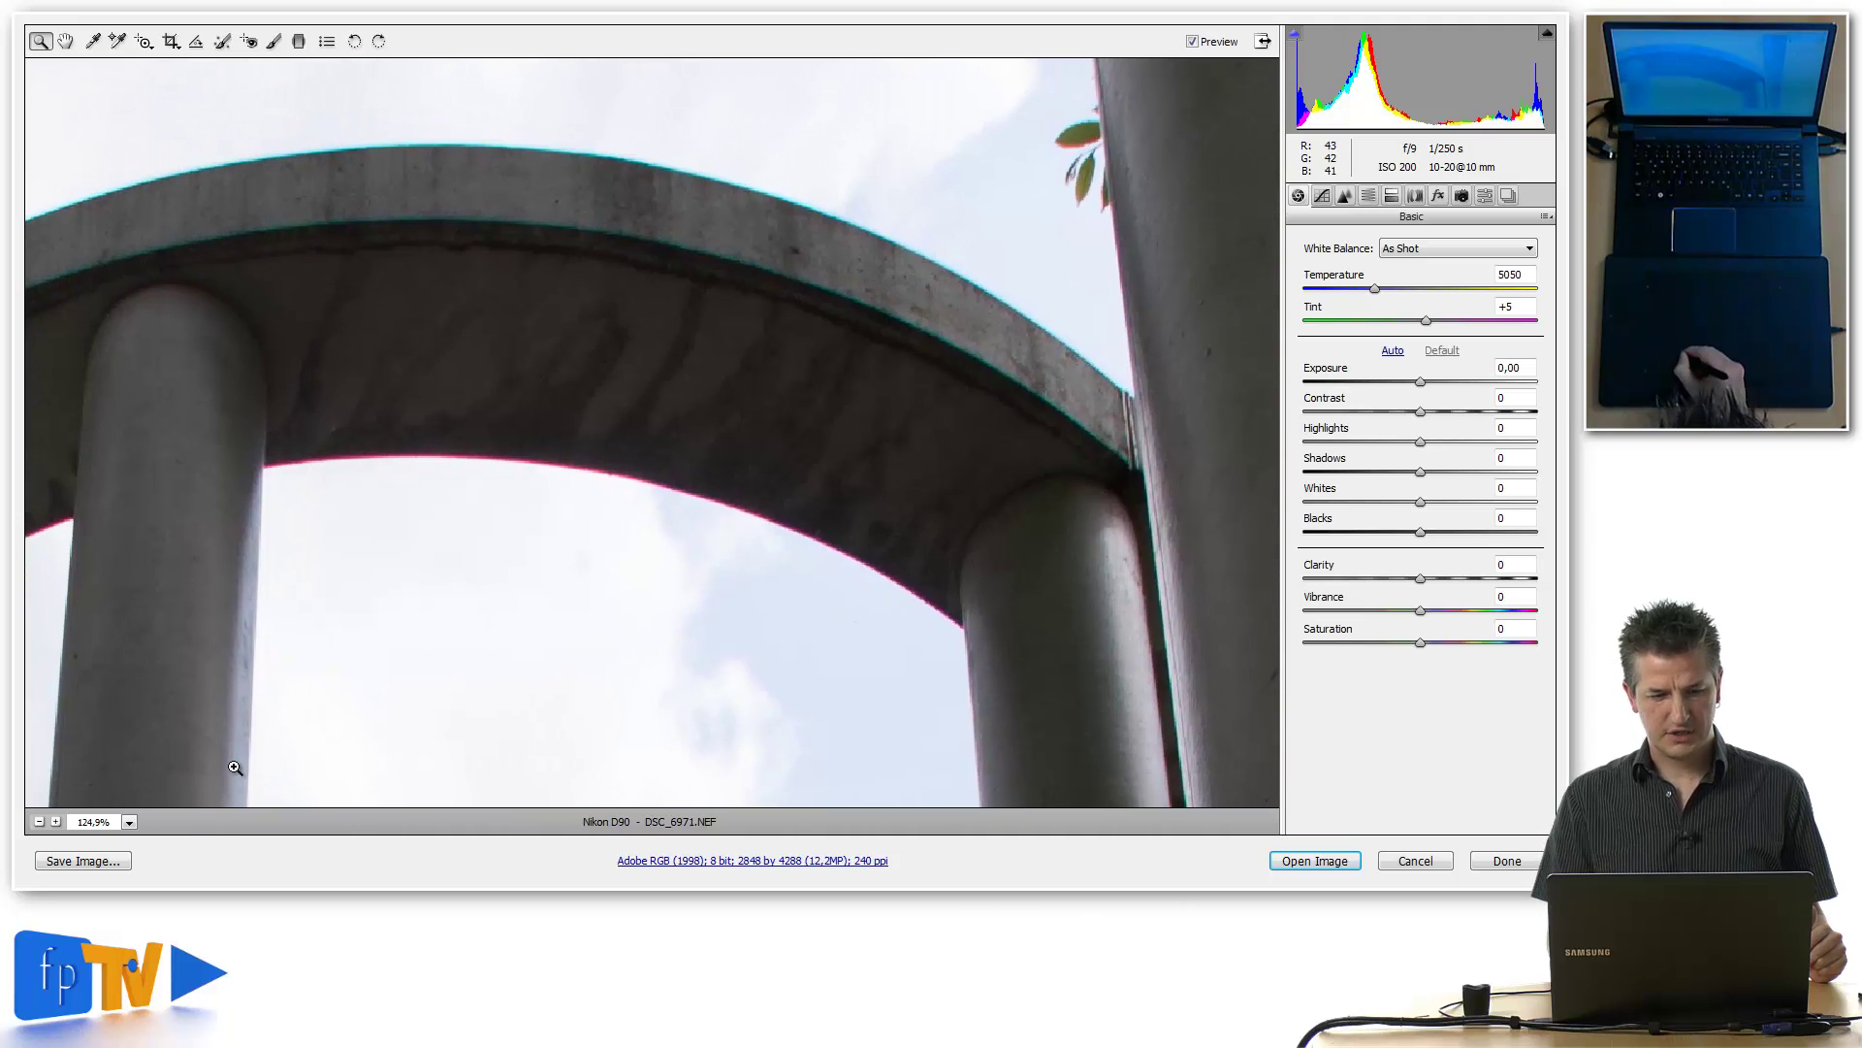
{"action": "left_click", "coordinate": [129, 821]}
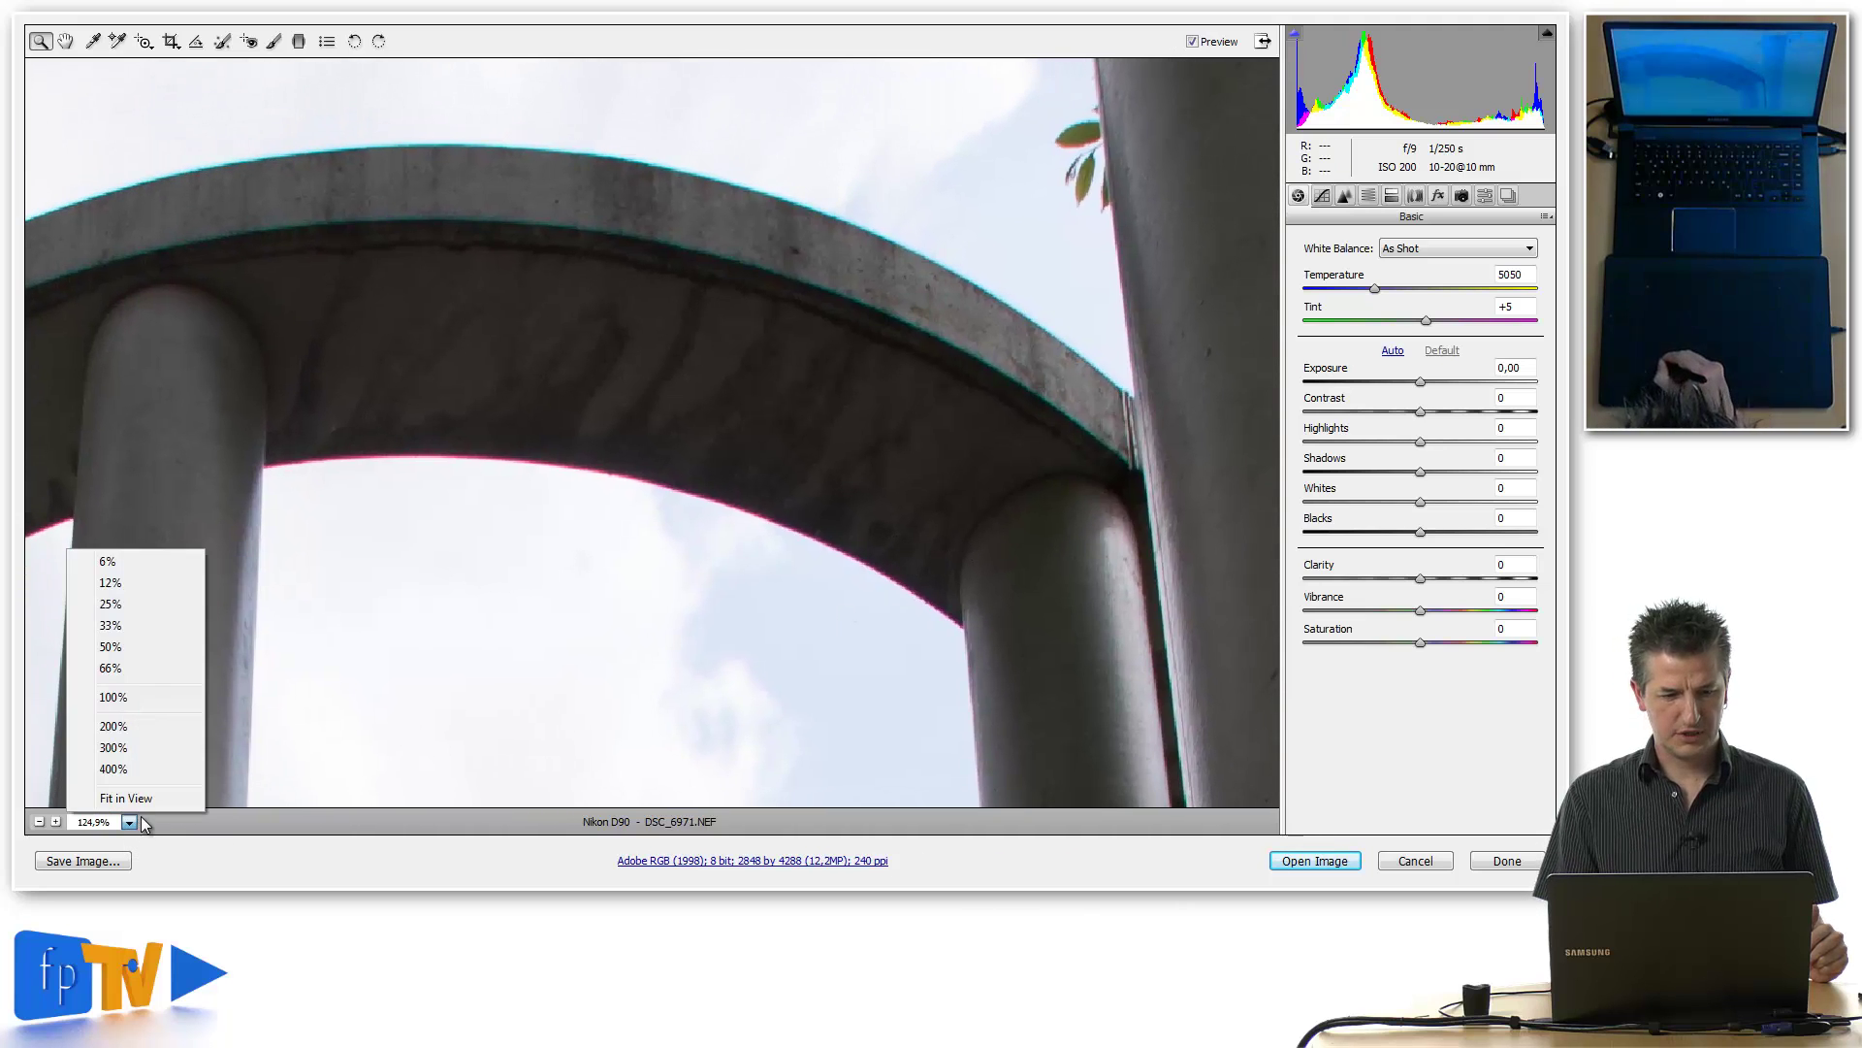
{"action": "left_click", "coordinate": [113, 726]}
{"action": "left_click_drag", "start_coordinate": [634, 696], "coordinate": [946, 306]}
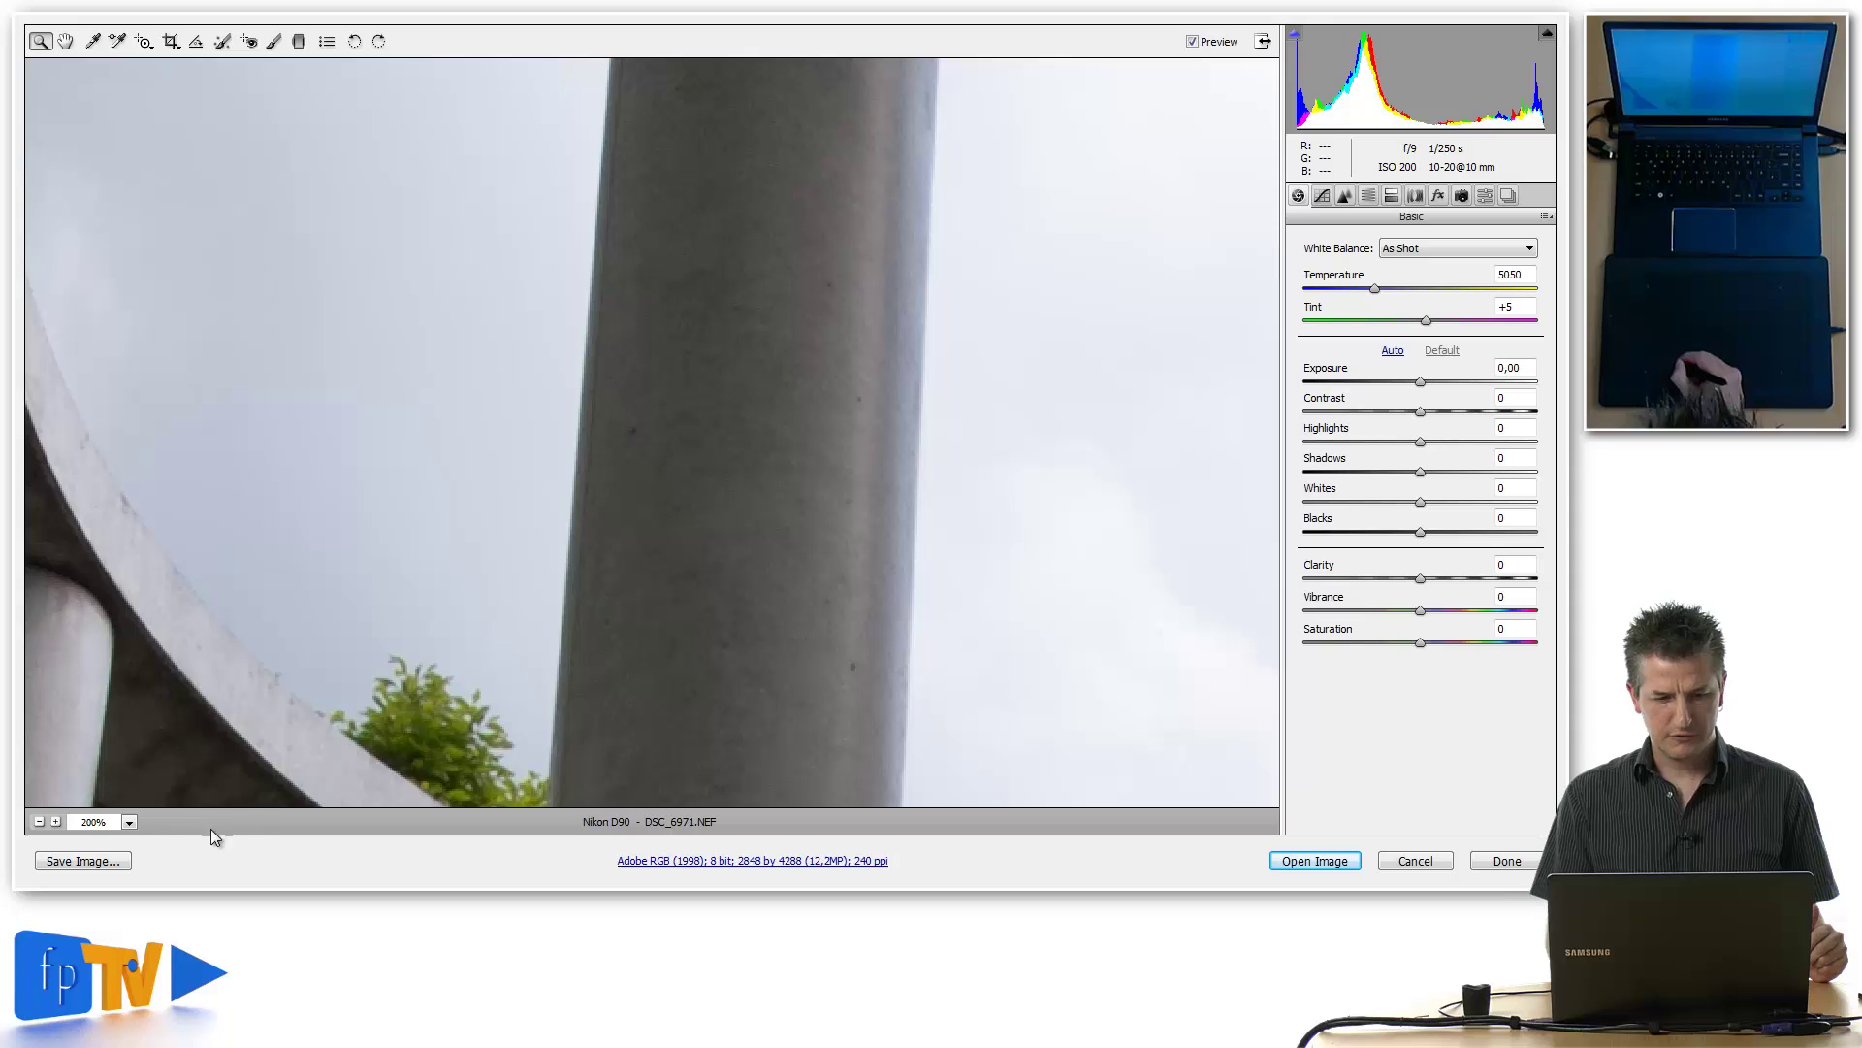
{"action": "left_click", "coordinate": [129, 822]}
{"action": "left_click", "coordinate": [106, 793]}
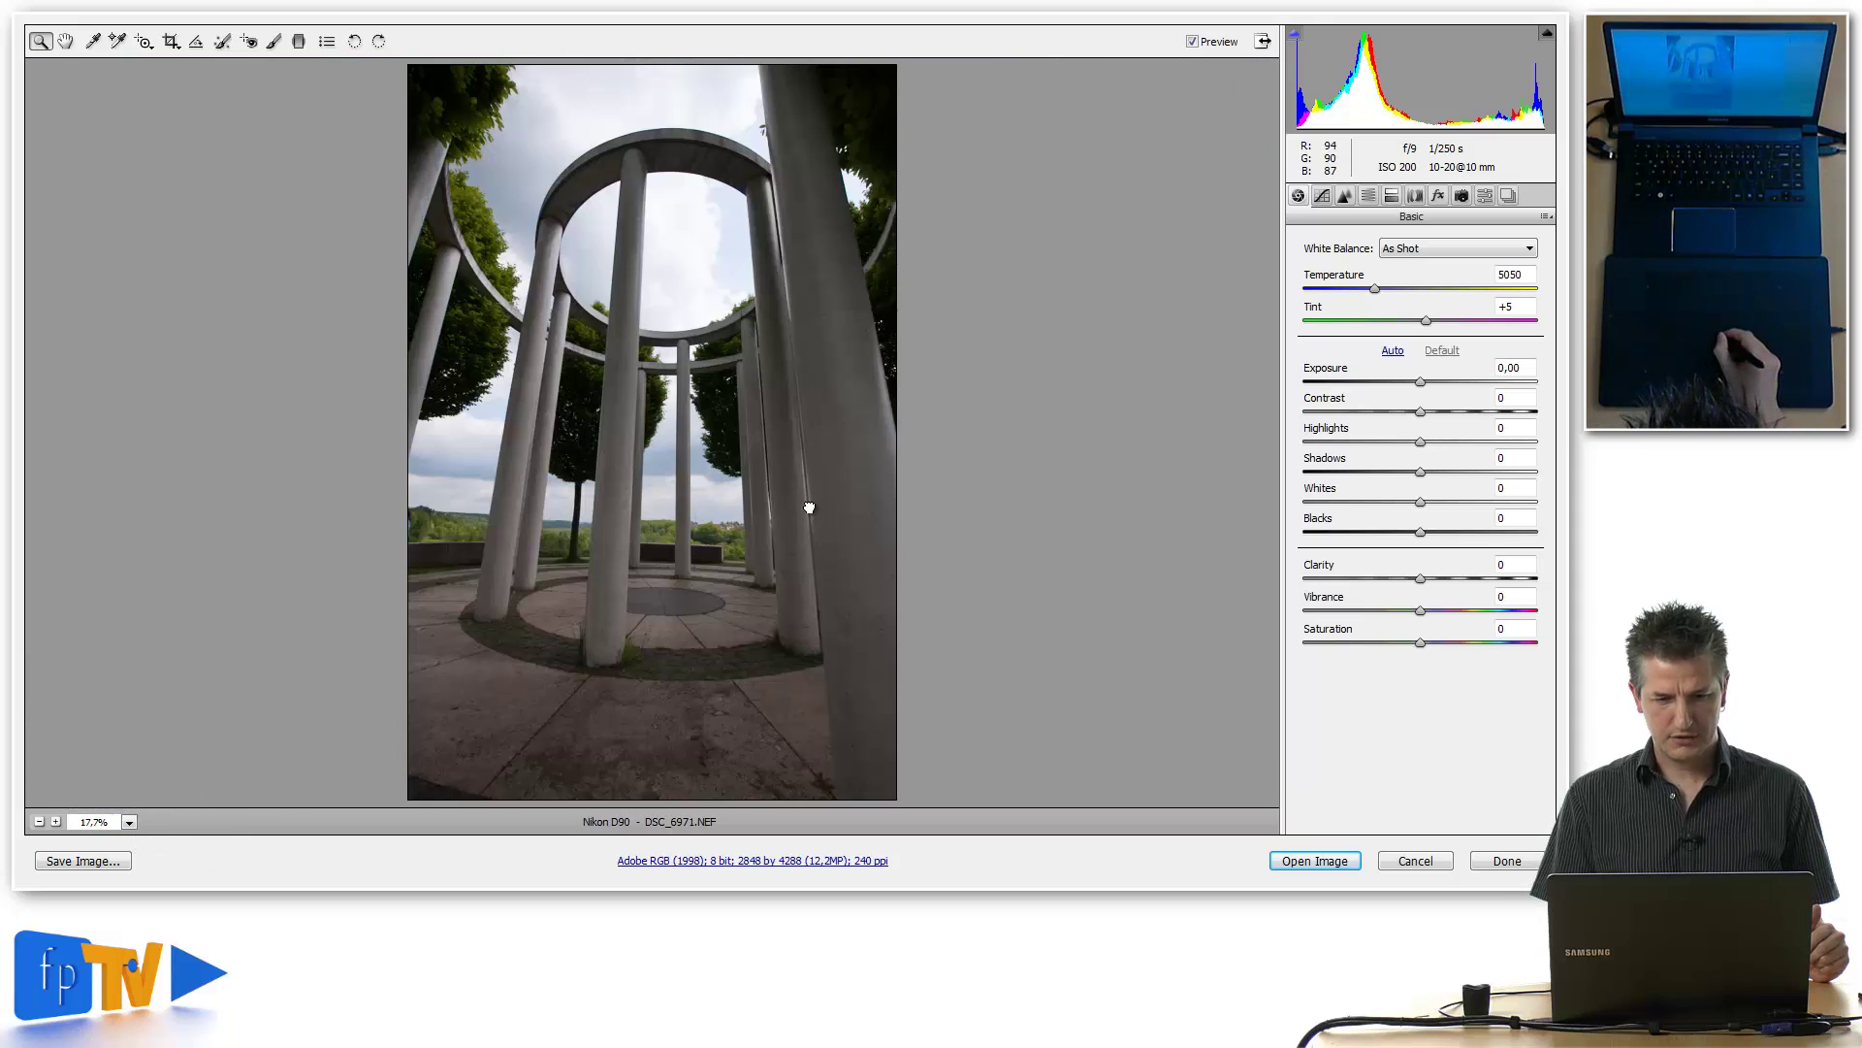
Zoom into the pillars against the sky and pan over the trees and houses.
{"action": "left_click_drag", "start_coordinate": [699, 497], "coordinate": [720, 516]}
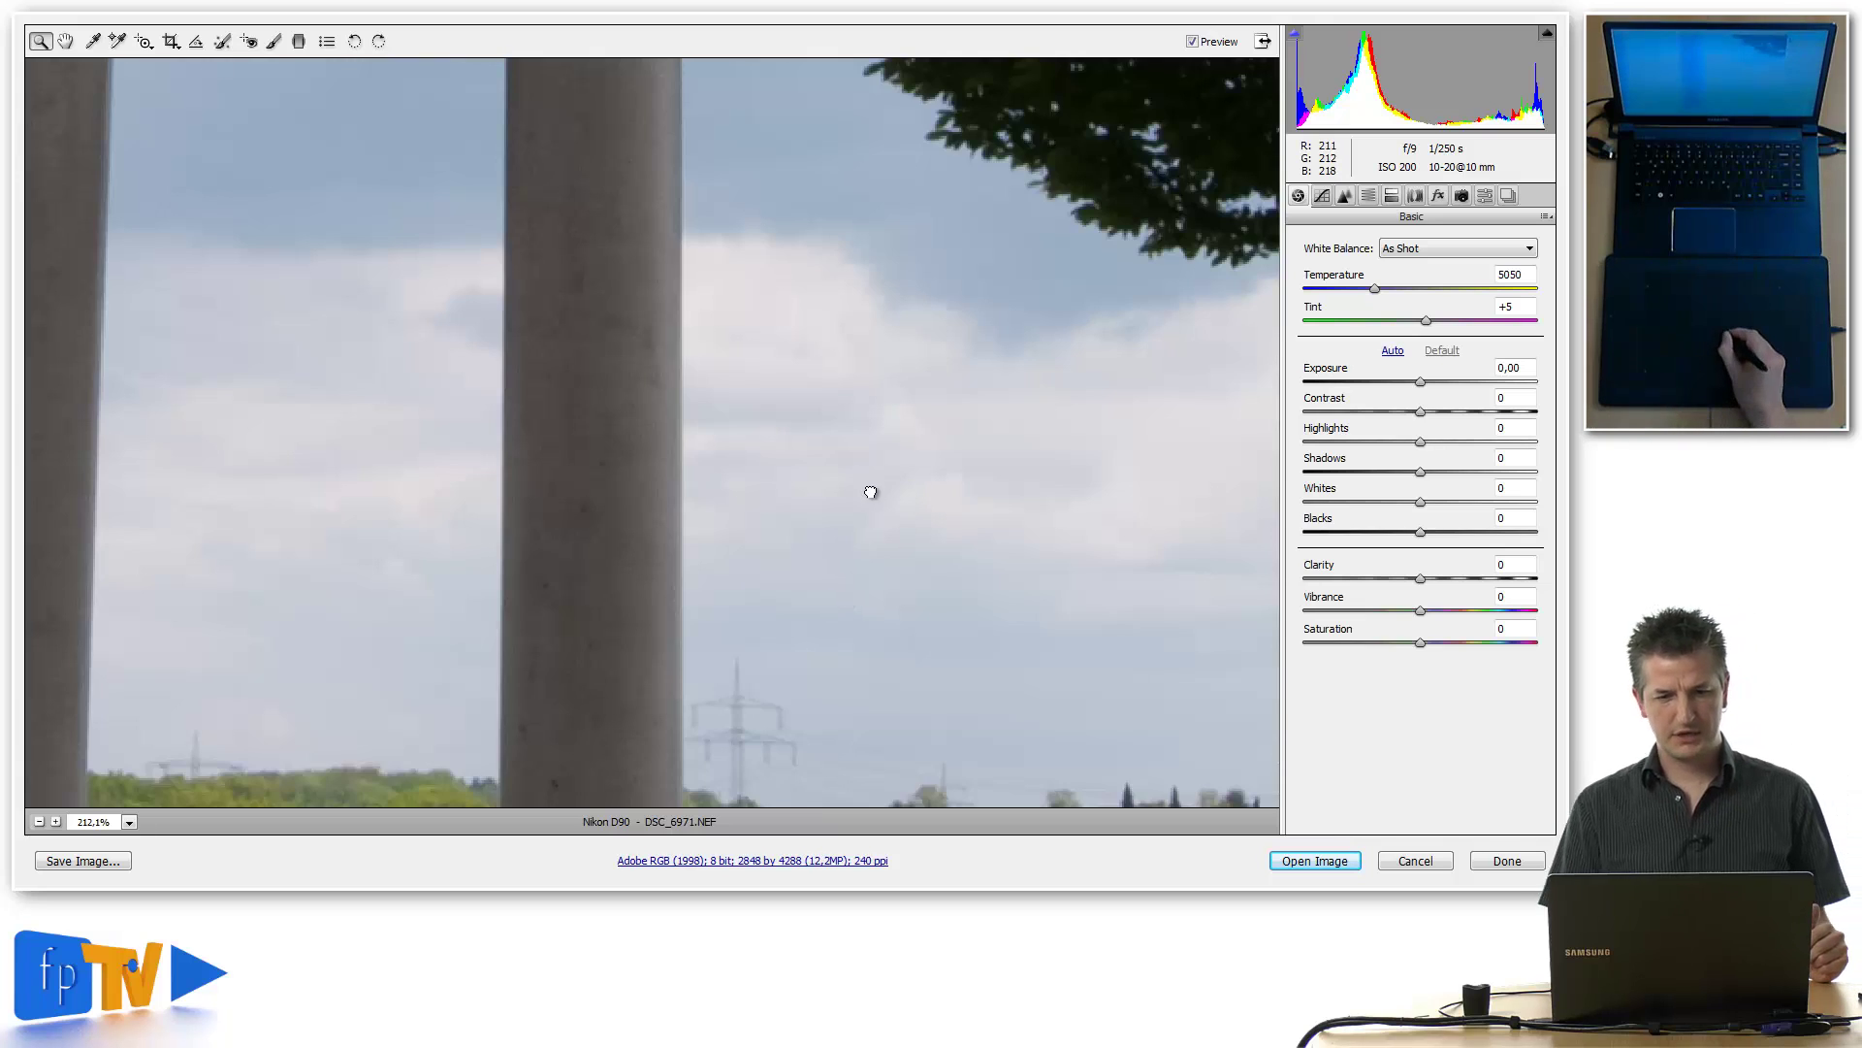
{"action": "left_click_drag", "start_coordinate": [870, 492], "coordinate": [944, 553]}
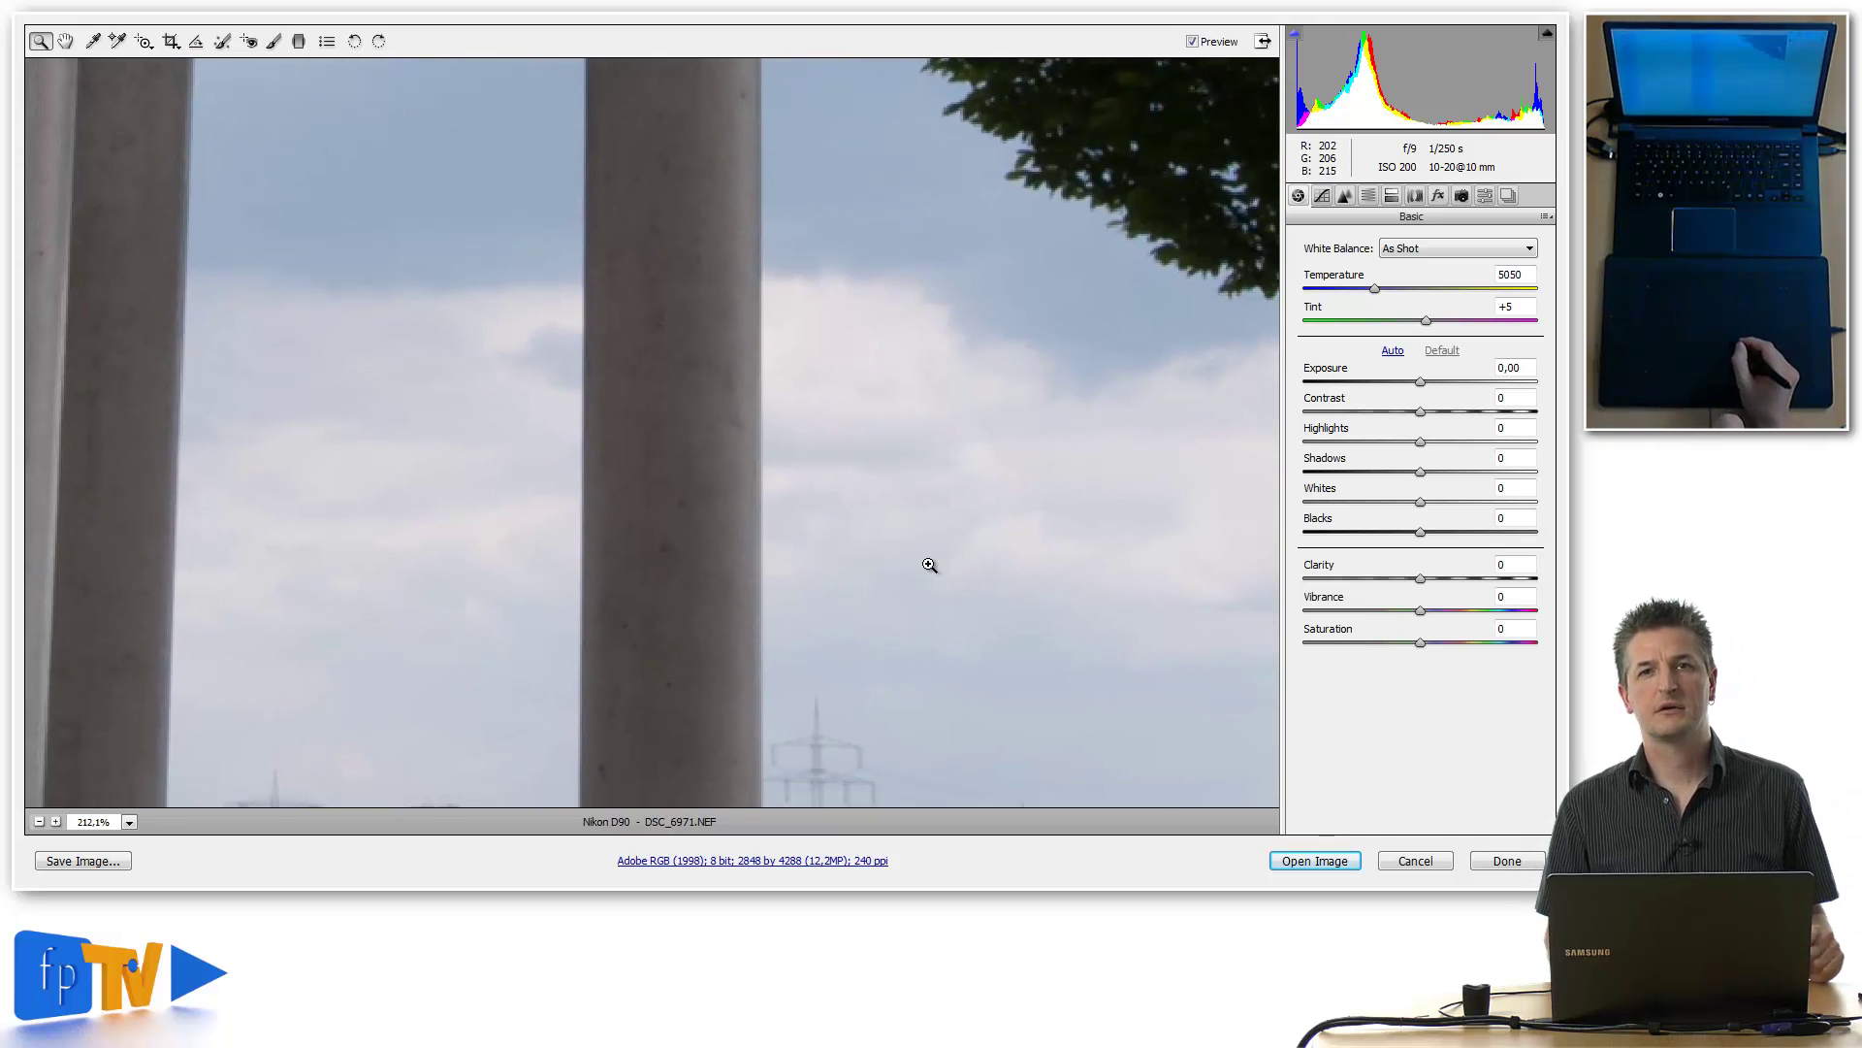
{"action": "mouse_move", "coordinate": [910, 565]}
{"action": "left_mouse_down"}
{"action": "mouse_move", "coordinate": [1035, 332]}
{"action": "mouse_move", "coordinate": [886, 482]}
{"action": "mouse_move", "coordinate": [957, 438]}
{"action": "mouse_move", "coordinate": [940, 553]}
{"action": "mouse_move", "coordinate": [853, 399]}
{"action": "mouse_move", "coordinate": [757, 495]}
{"action": "mouse_move", "coordinate": [919, 517]}
{"action": "mouse_move", "coordinate": [952, 469]}
{"action": "mouse_move", "coordinate": [893, 486]}
{"action": "mouse_move", "coordinate": [880, 371]}
{"action": "left_mouse_up"}
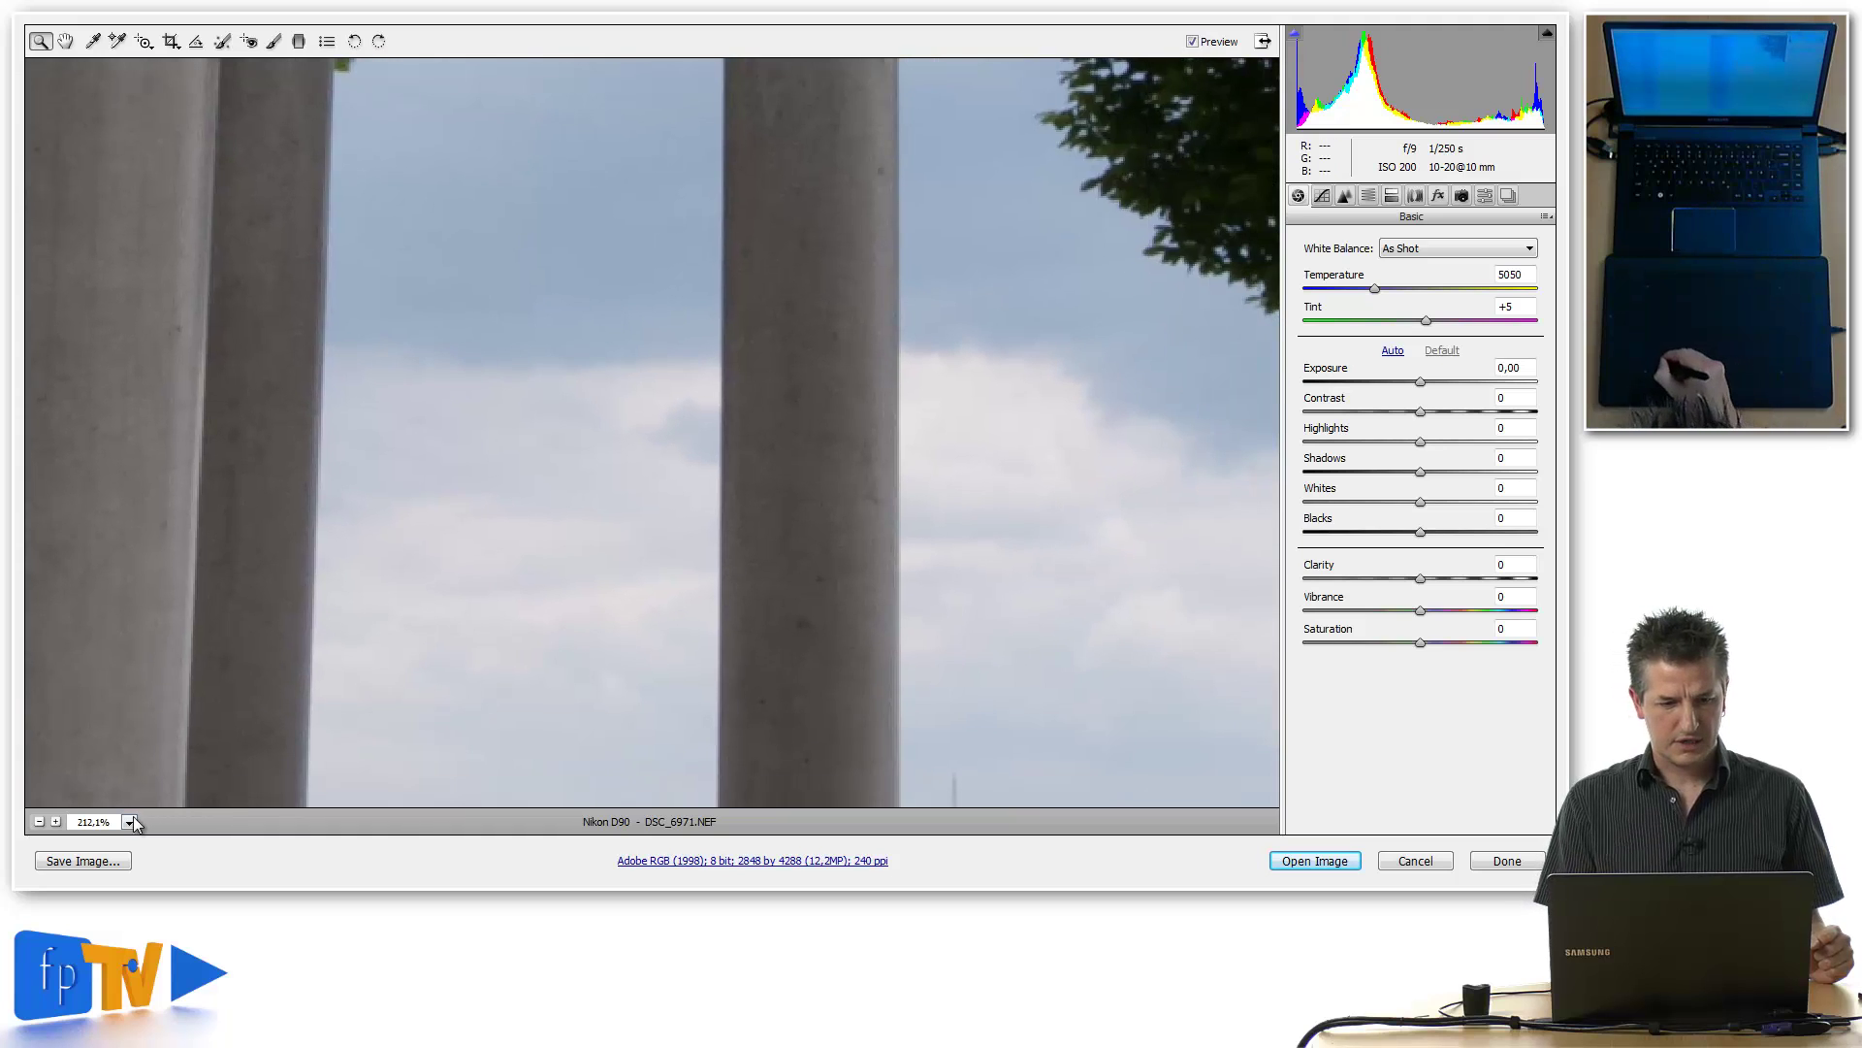
{"action": "left_click", "coordinate": [129, 822]}
{"action": "left_click", "coordinate": [92, 790]}
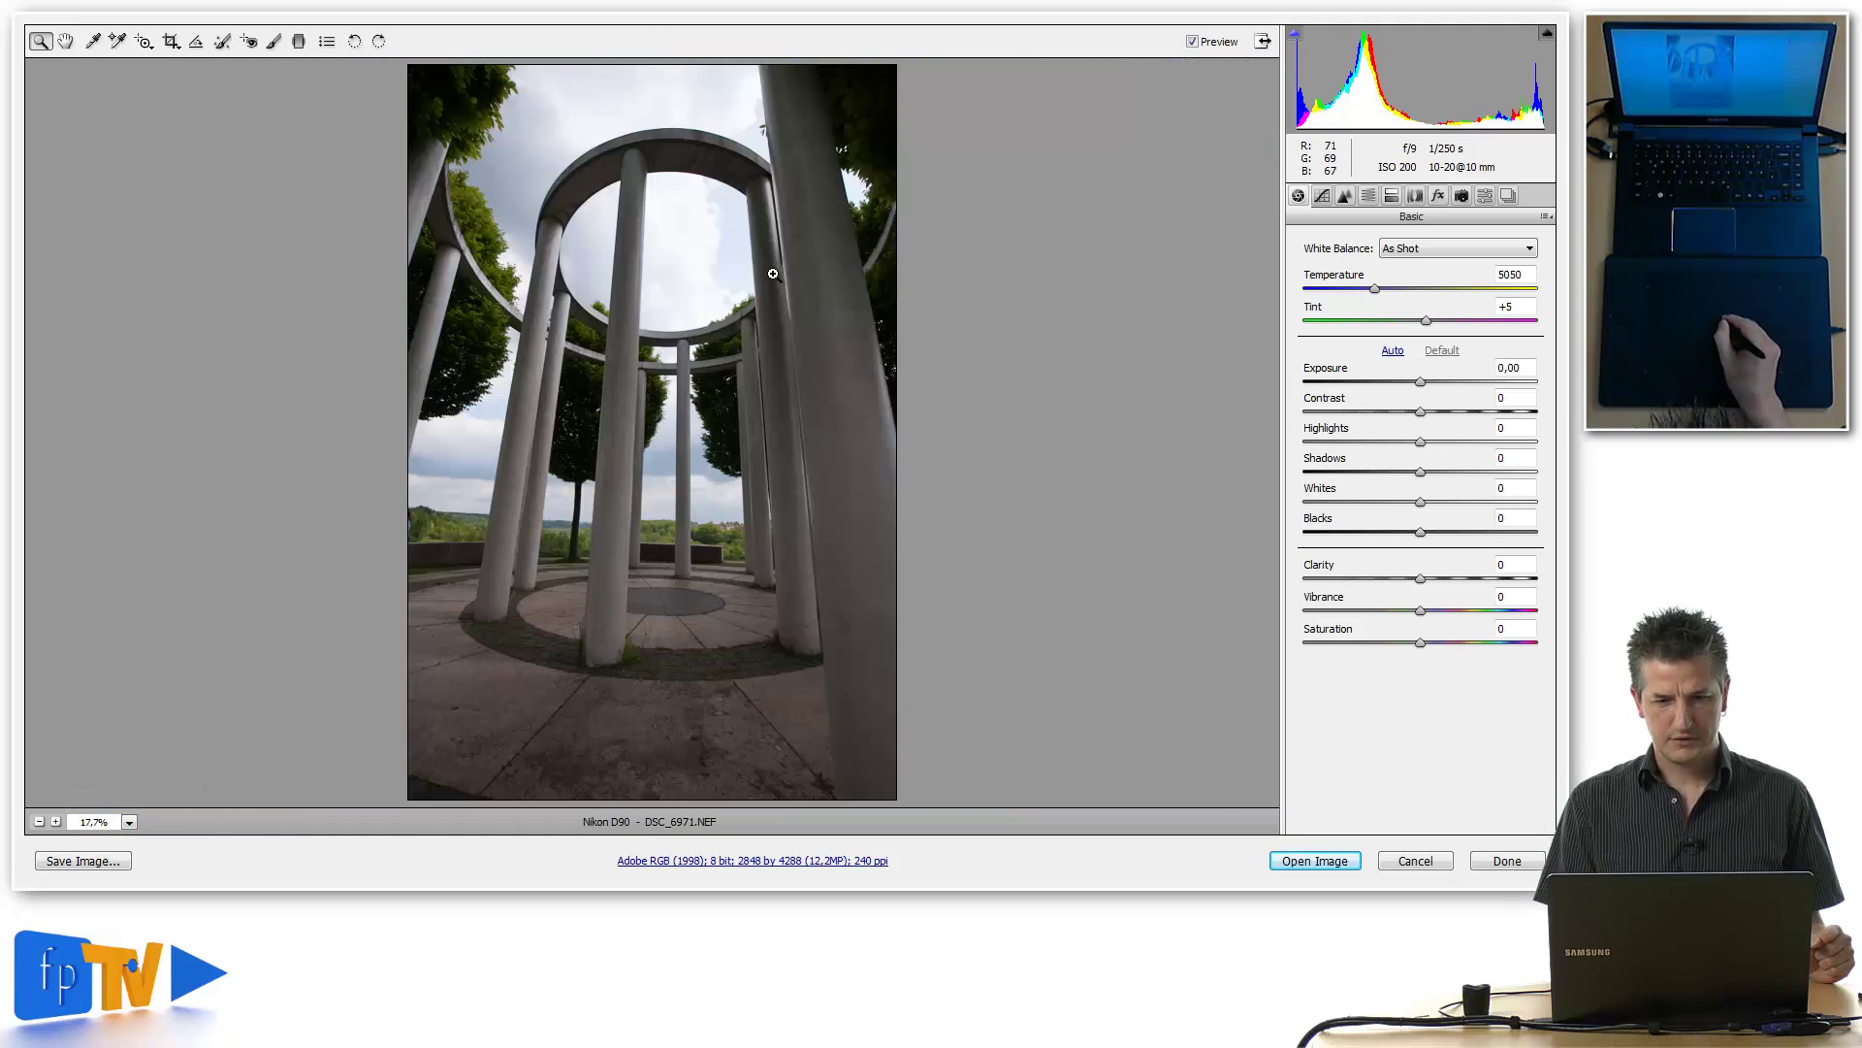
Examine the fringed top edge of the arch at 200% zoom.
{"action": "left_click_drag", "start_coordinate": [752, 183], "coordinate": [864, 466]}
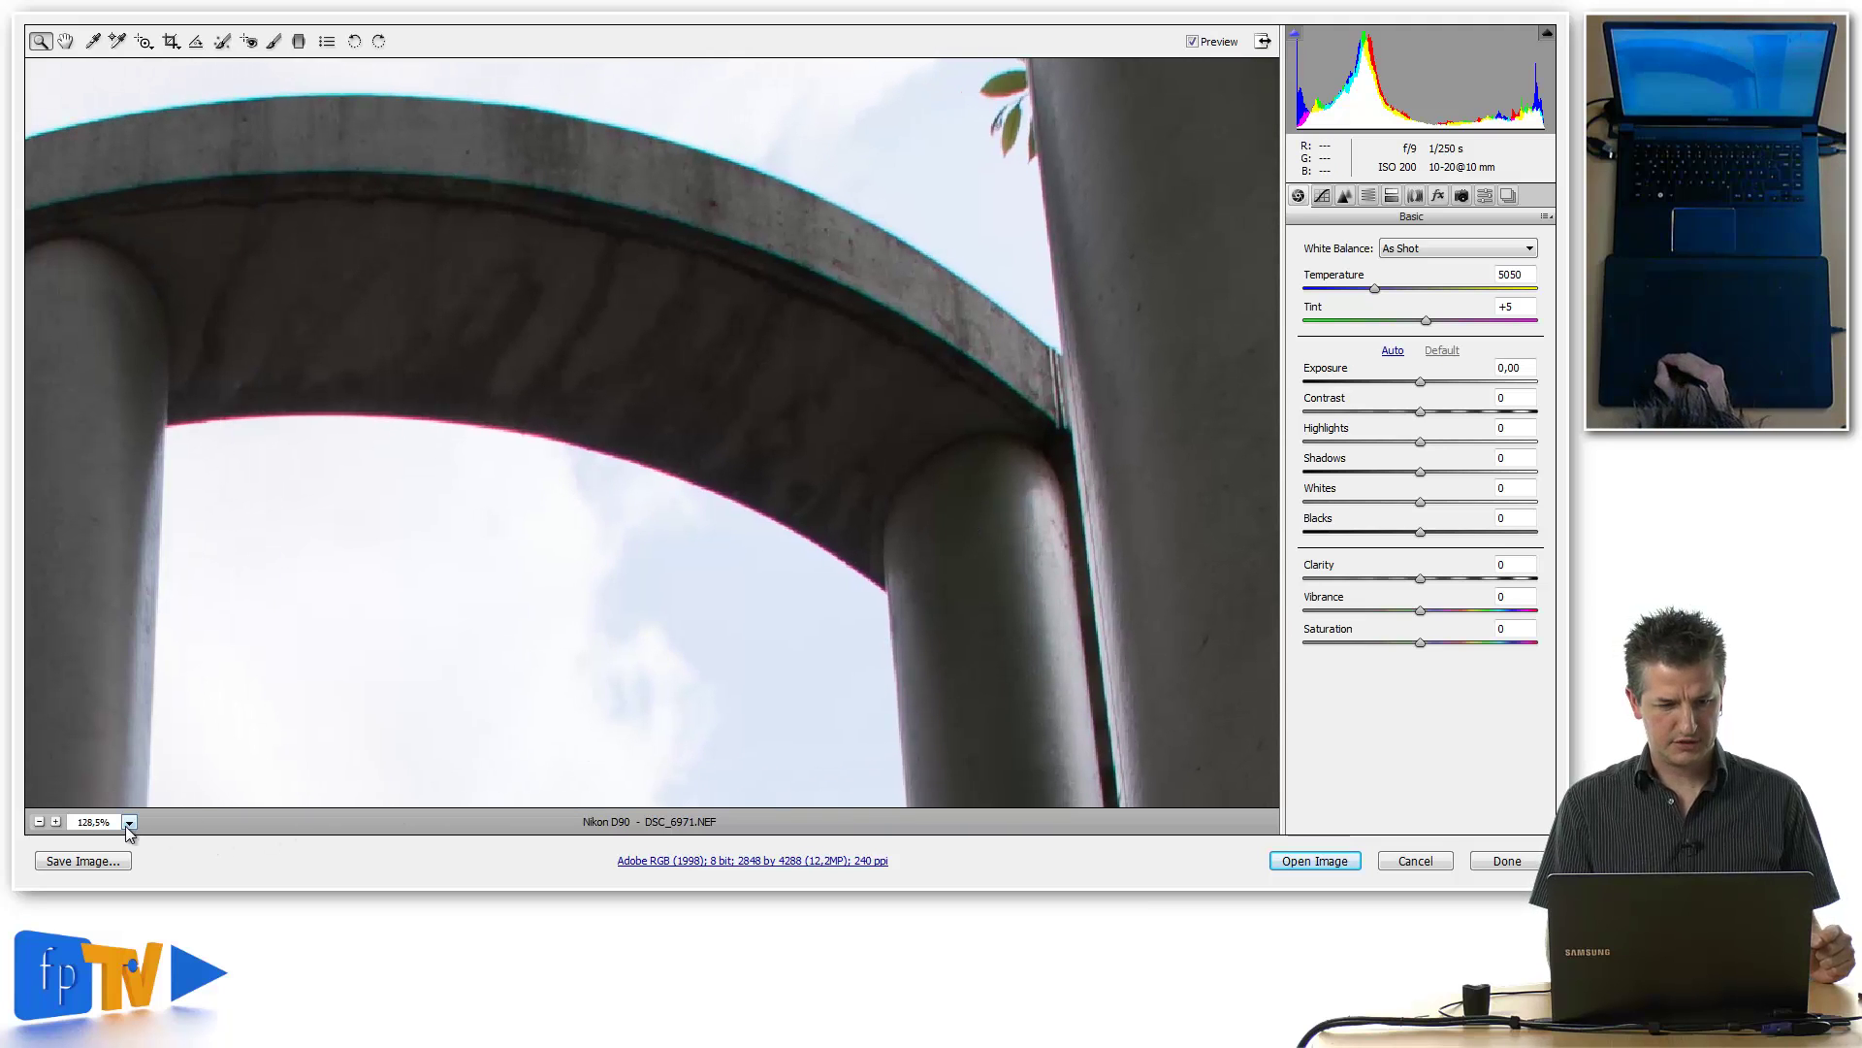
{"action": "left_click", "coordinate": [129, 822]}
{"action": "left_click", "coordinate": [118, 730]}
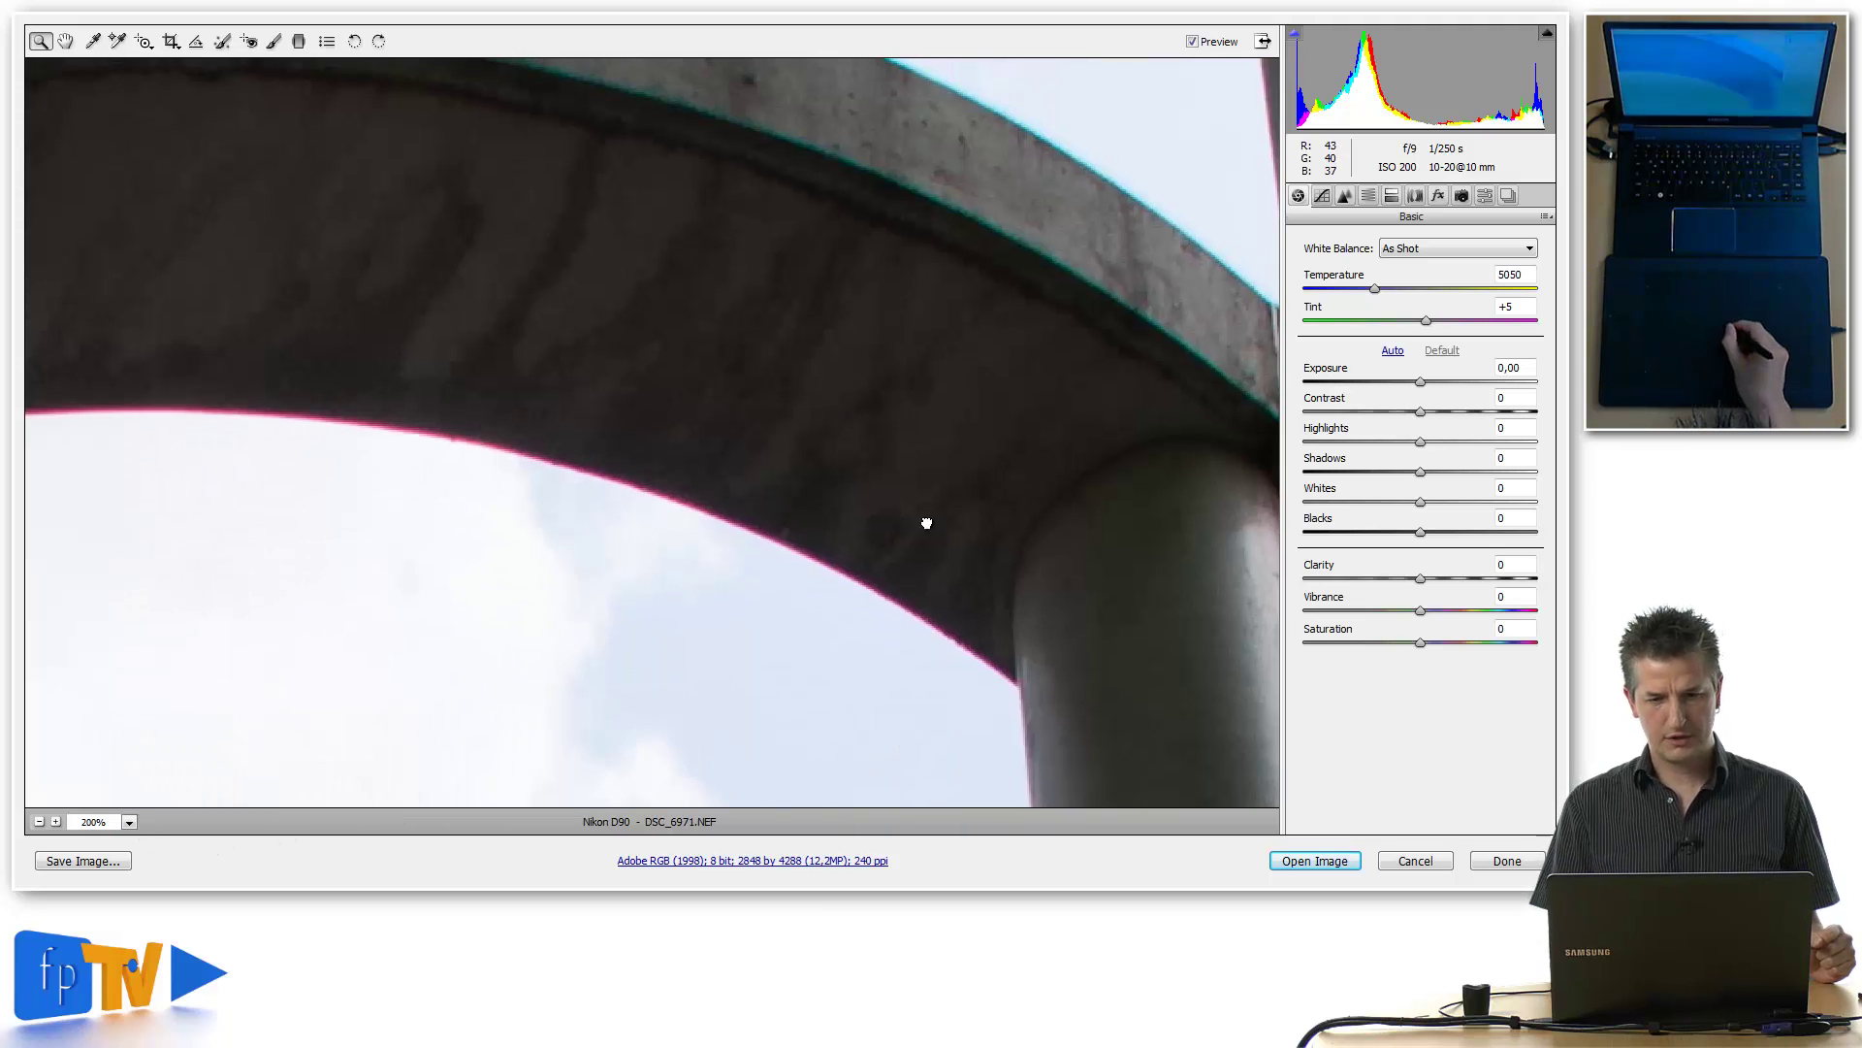
{"action": "left_click_drag", "start_coordinate": [927, 523], "coordinate": [952, 584]}
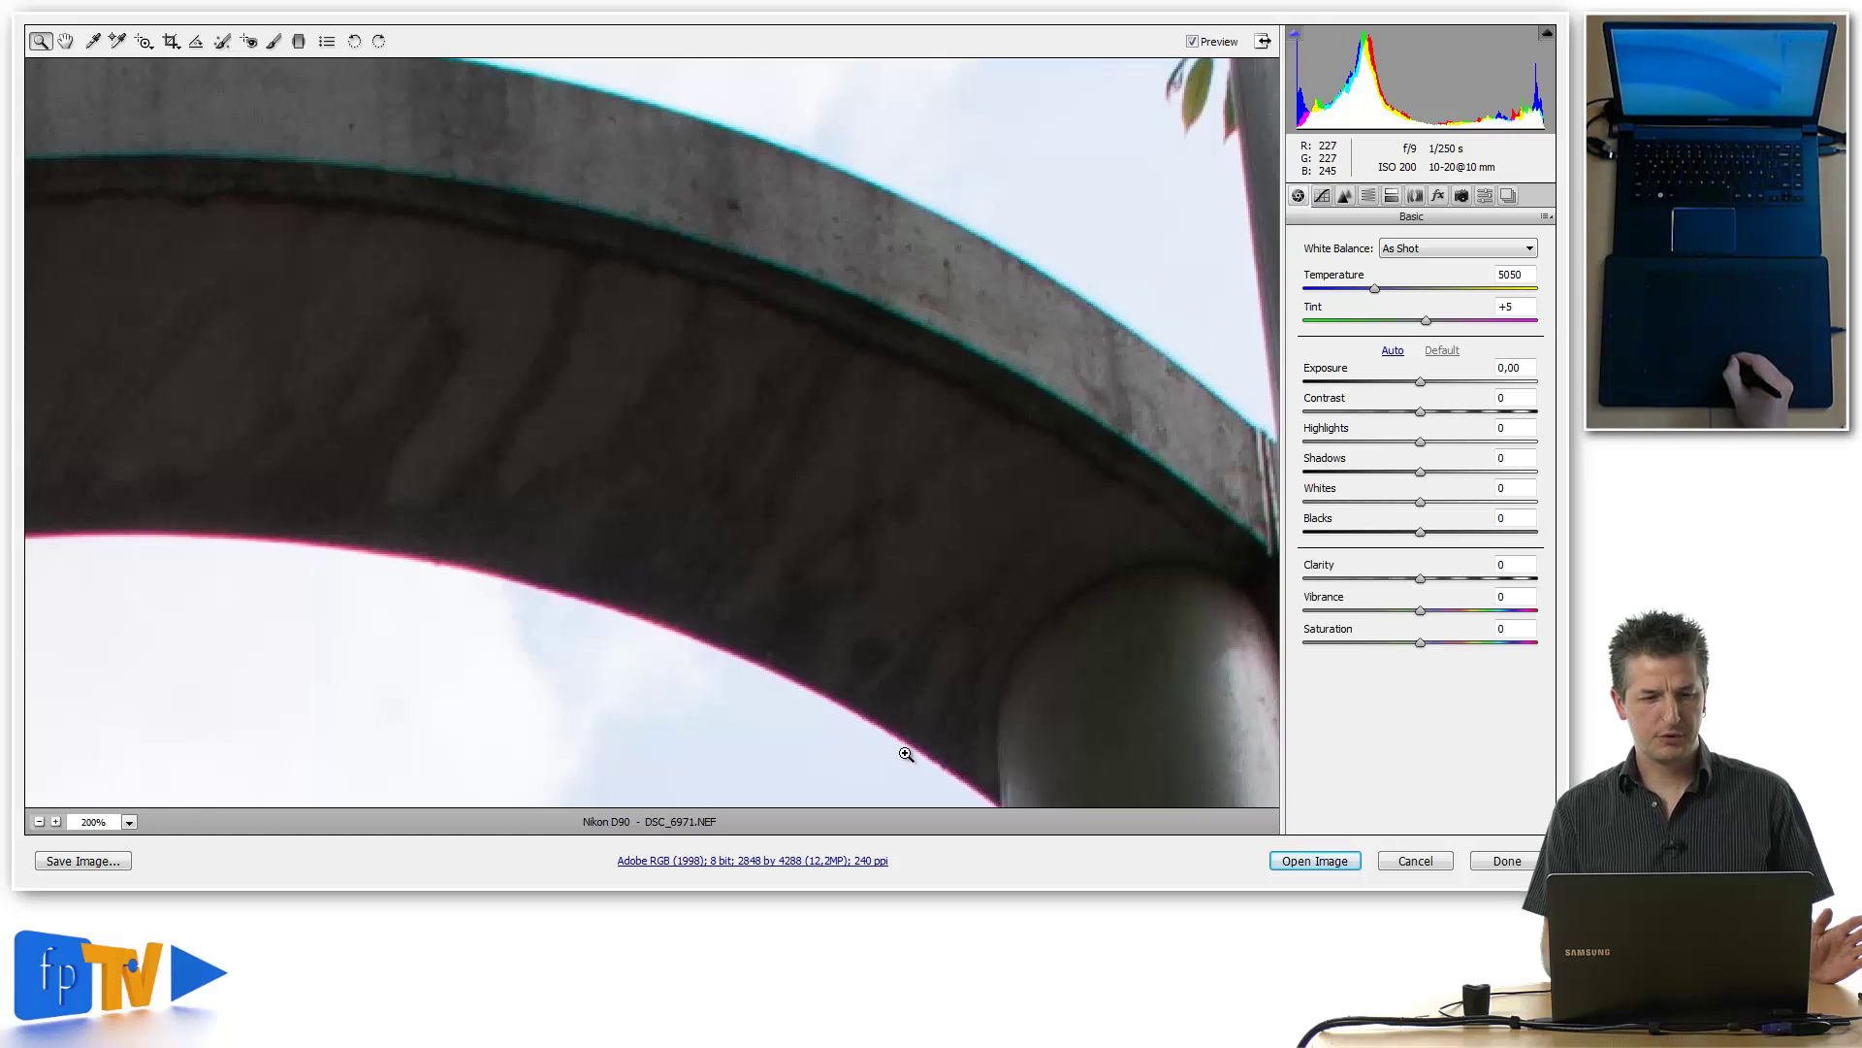
{"action": "left_click_drag", "start_coordinate": [918, 682], "coordinate": [962, 718]}
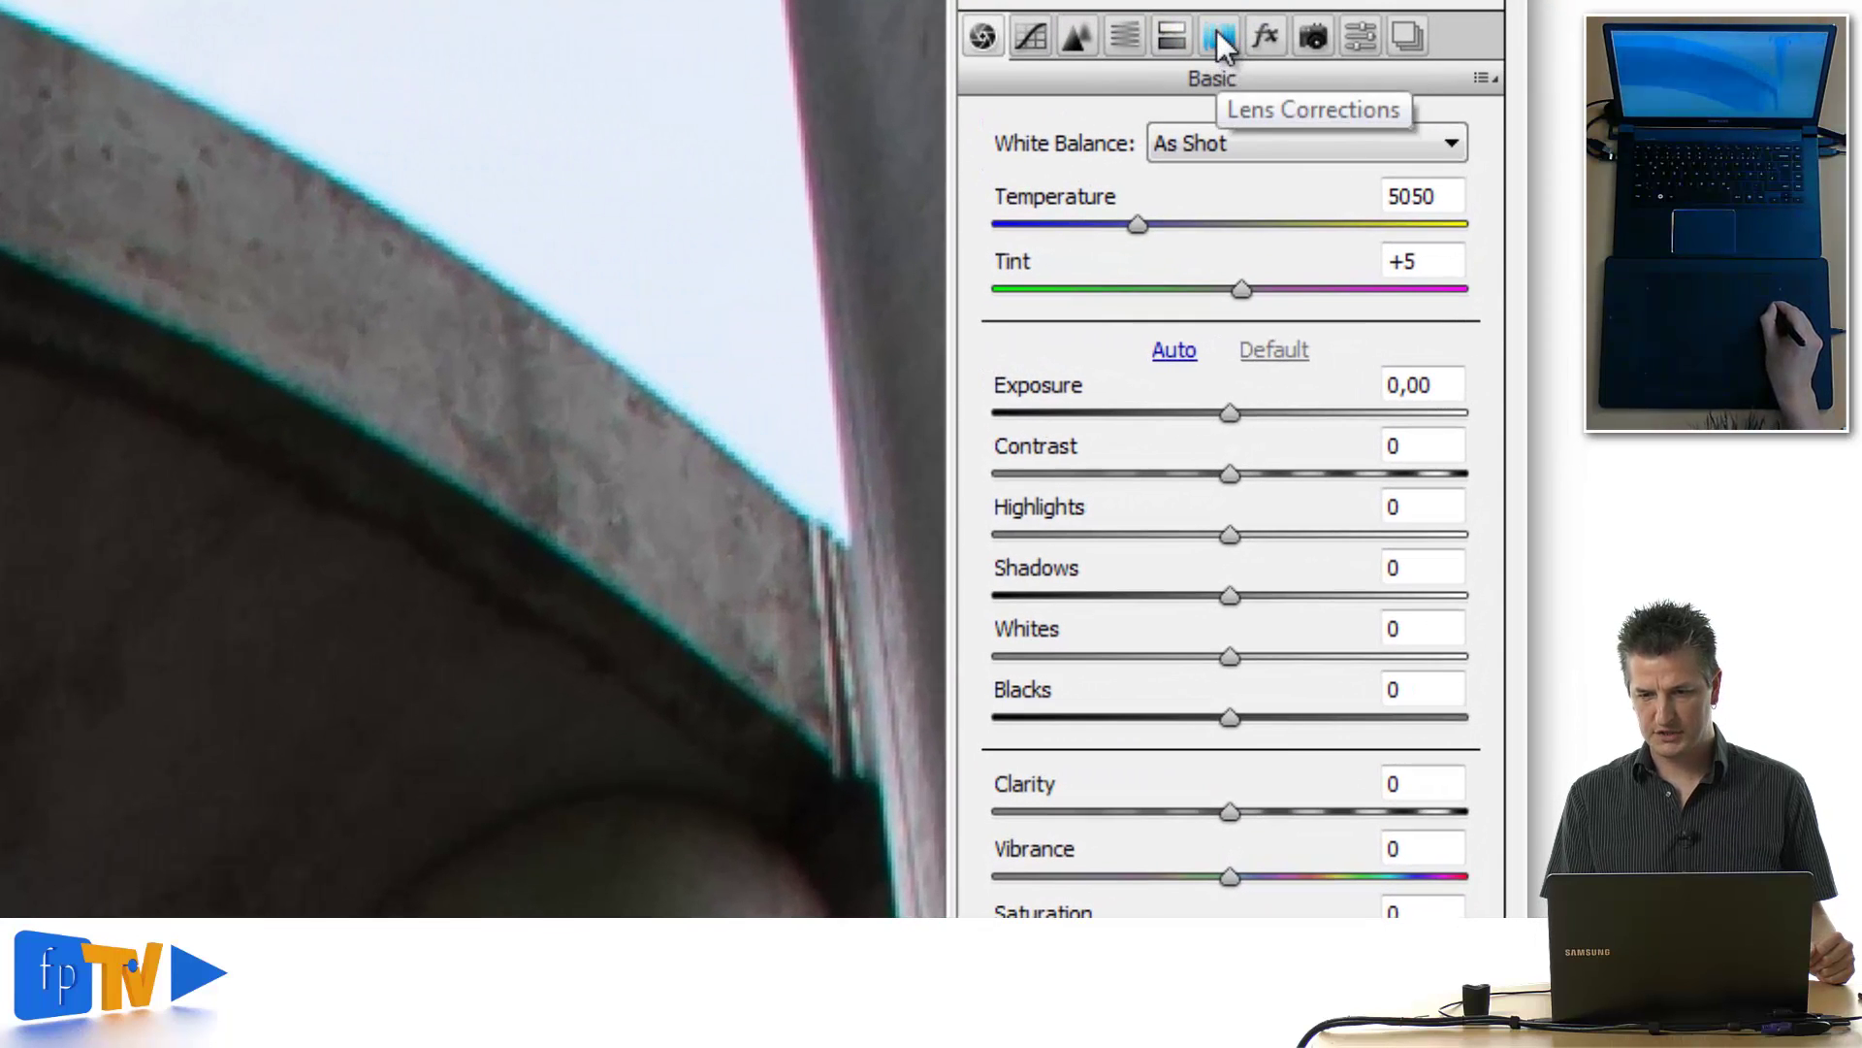
Show Lens Corrections' Color tab with chromatic aberration off and Defringe at 0, leaving profile correction off.
{"action": "left_click", "coordinate": [1221, 38]}
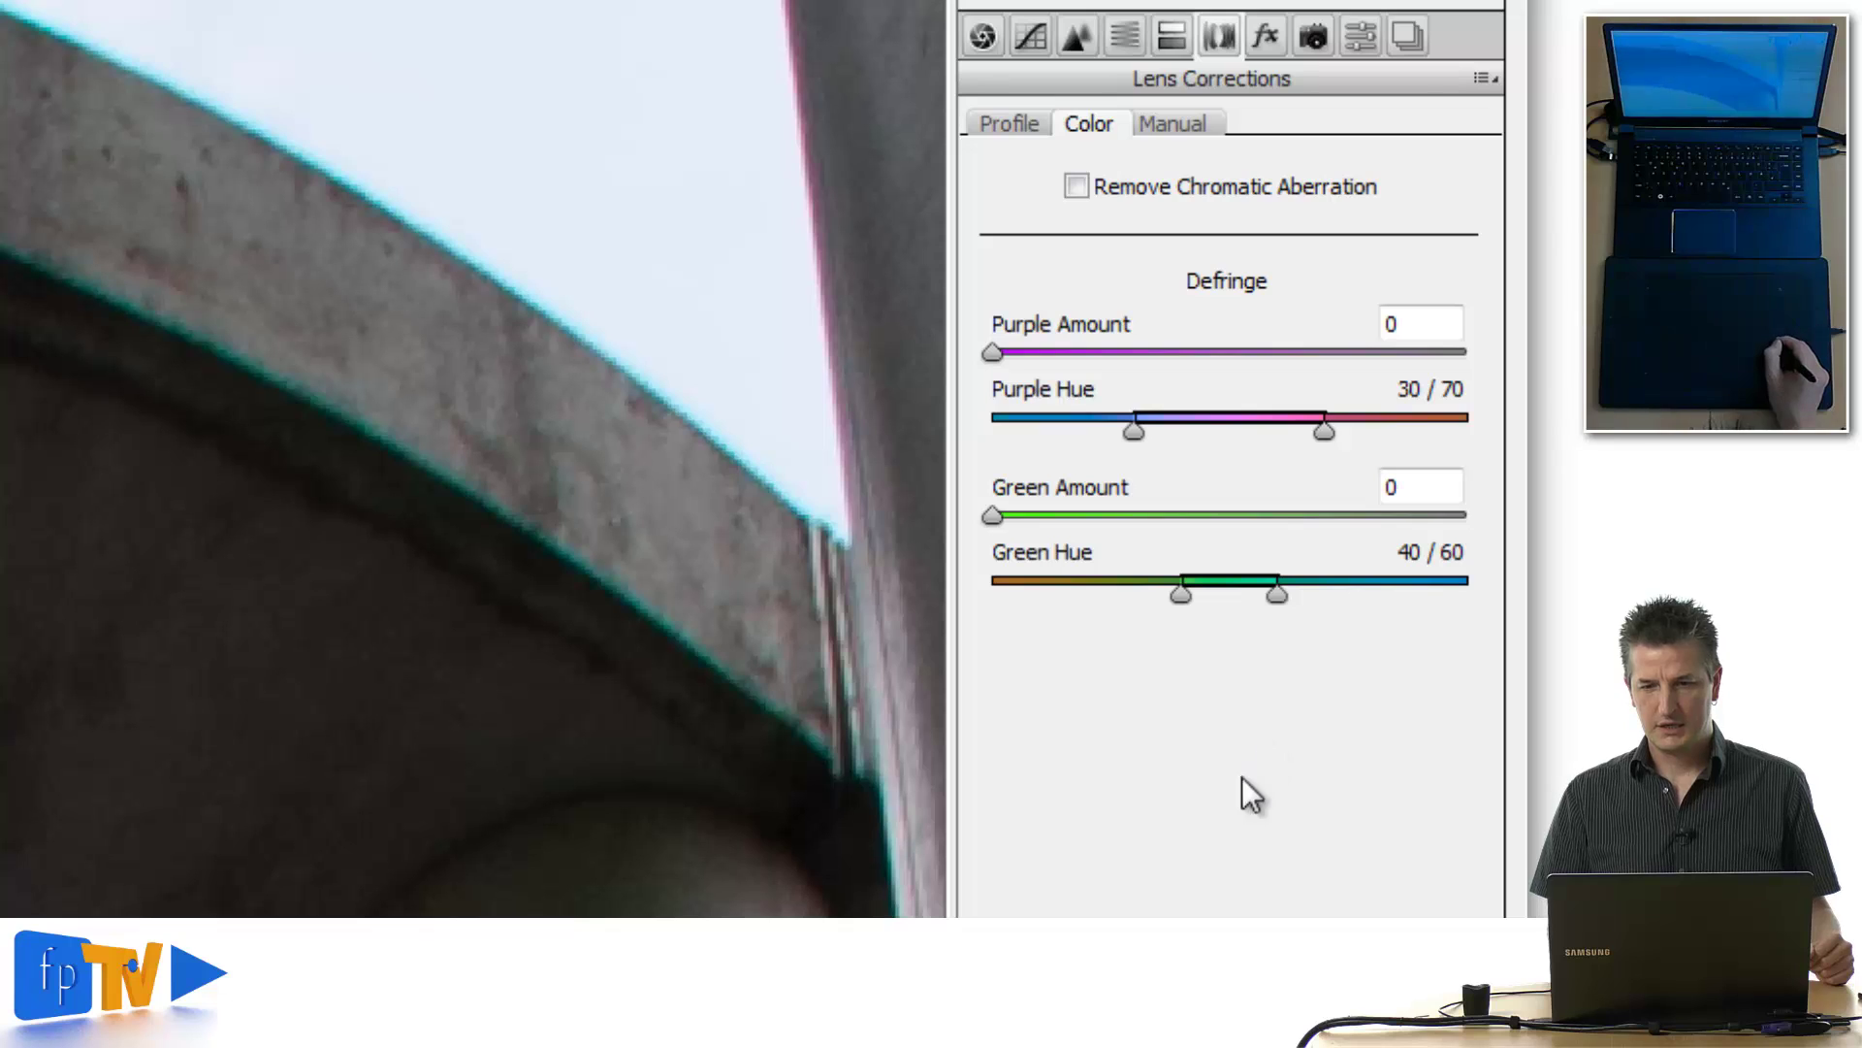
{"action": "left_click", "coordinate": [1014, 123]}
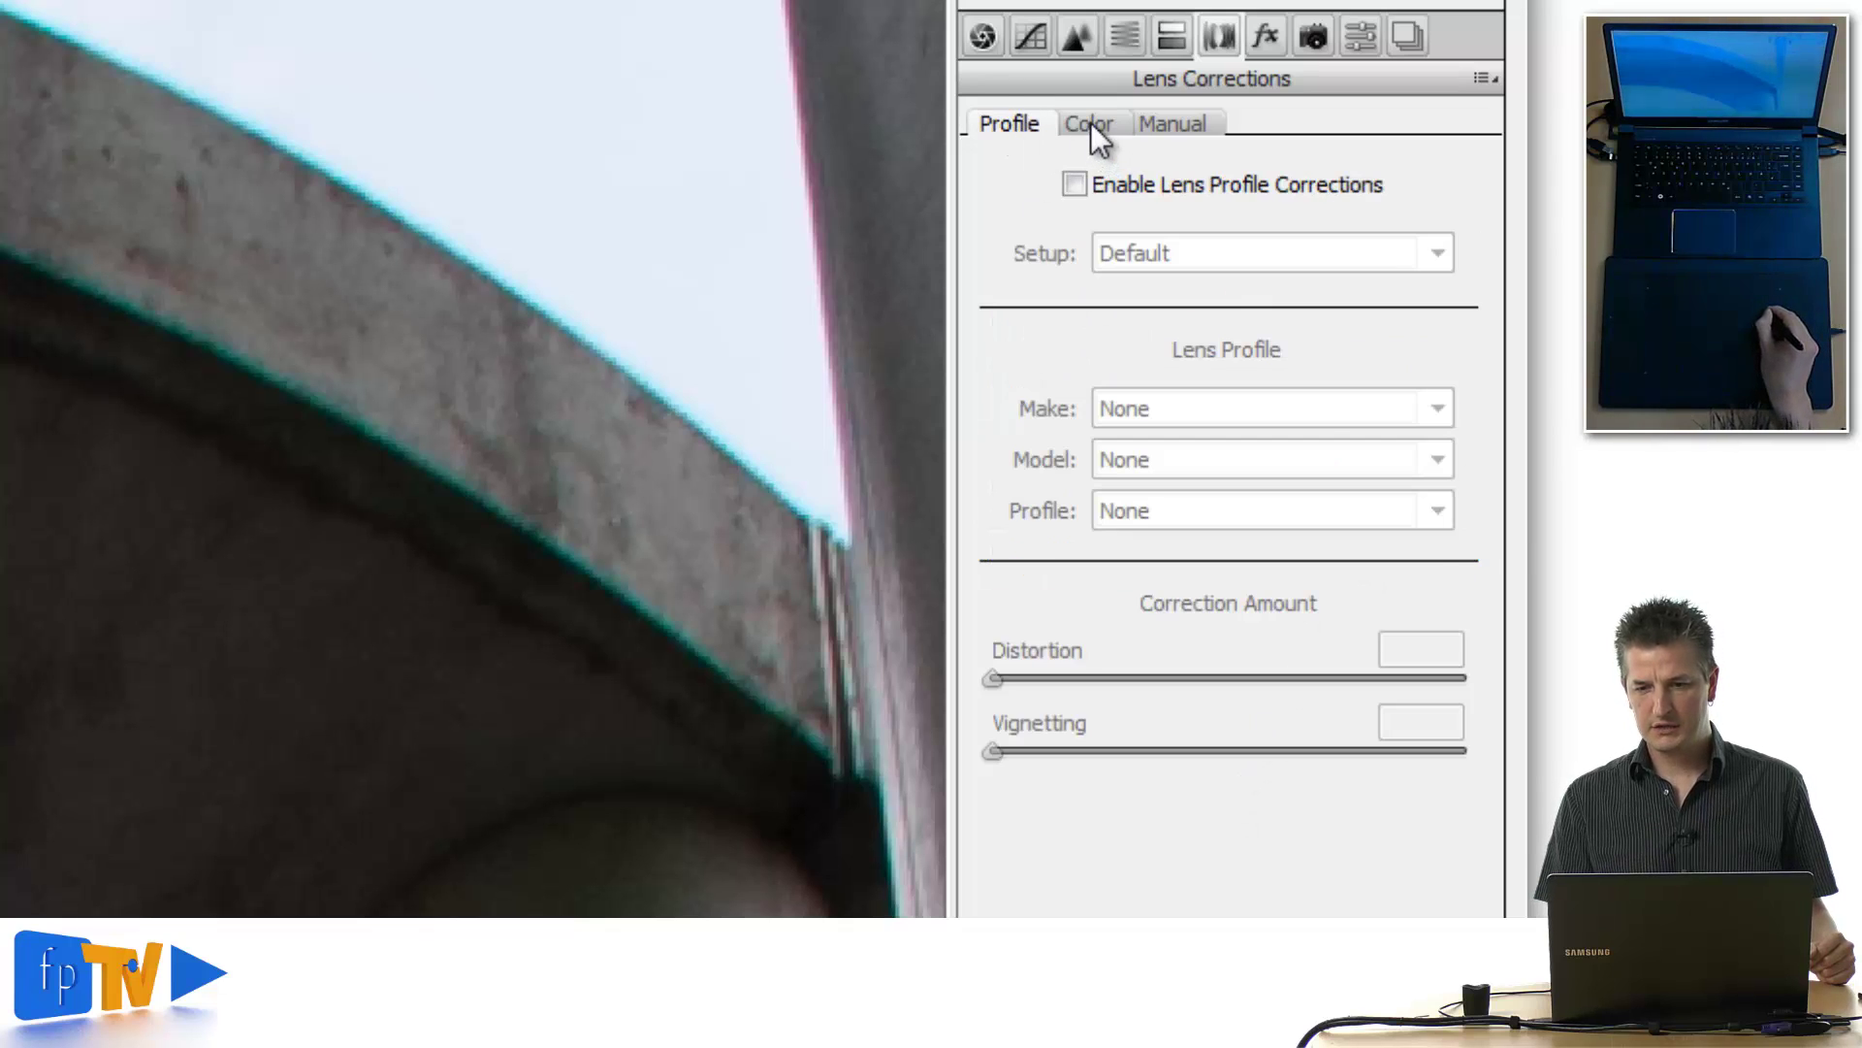
{"action": "left_click", "coordinate": [1090, 123]}
{"action": "left_click", "coordinate": [1162, 126]}
{"action": "left_click", "coordinate": [1006, 126]}
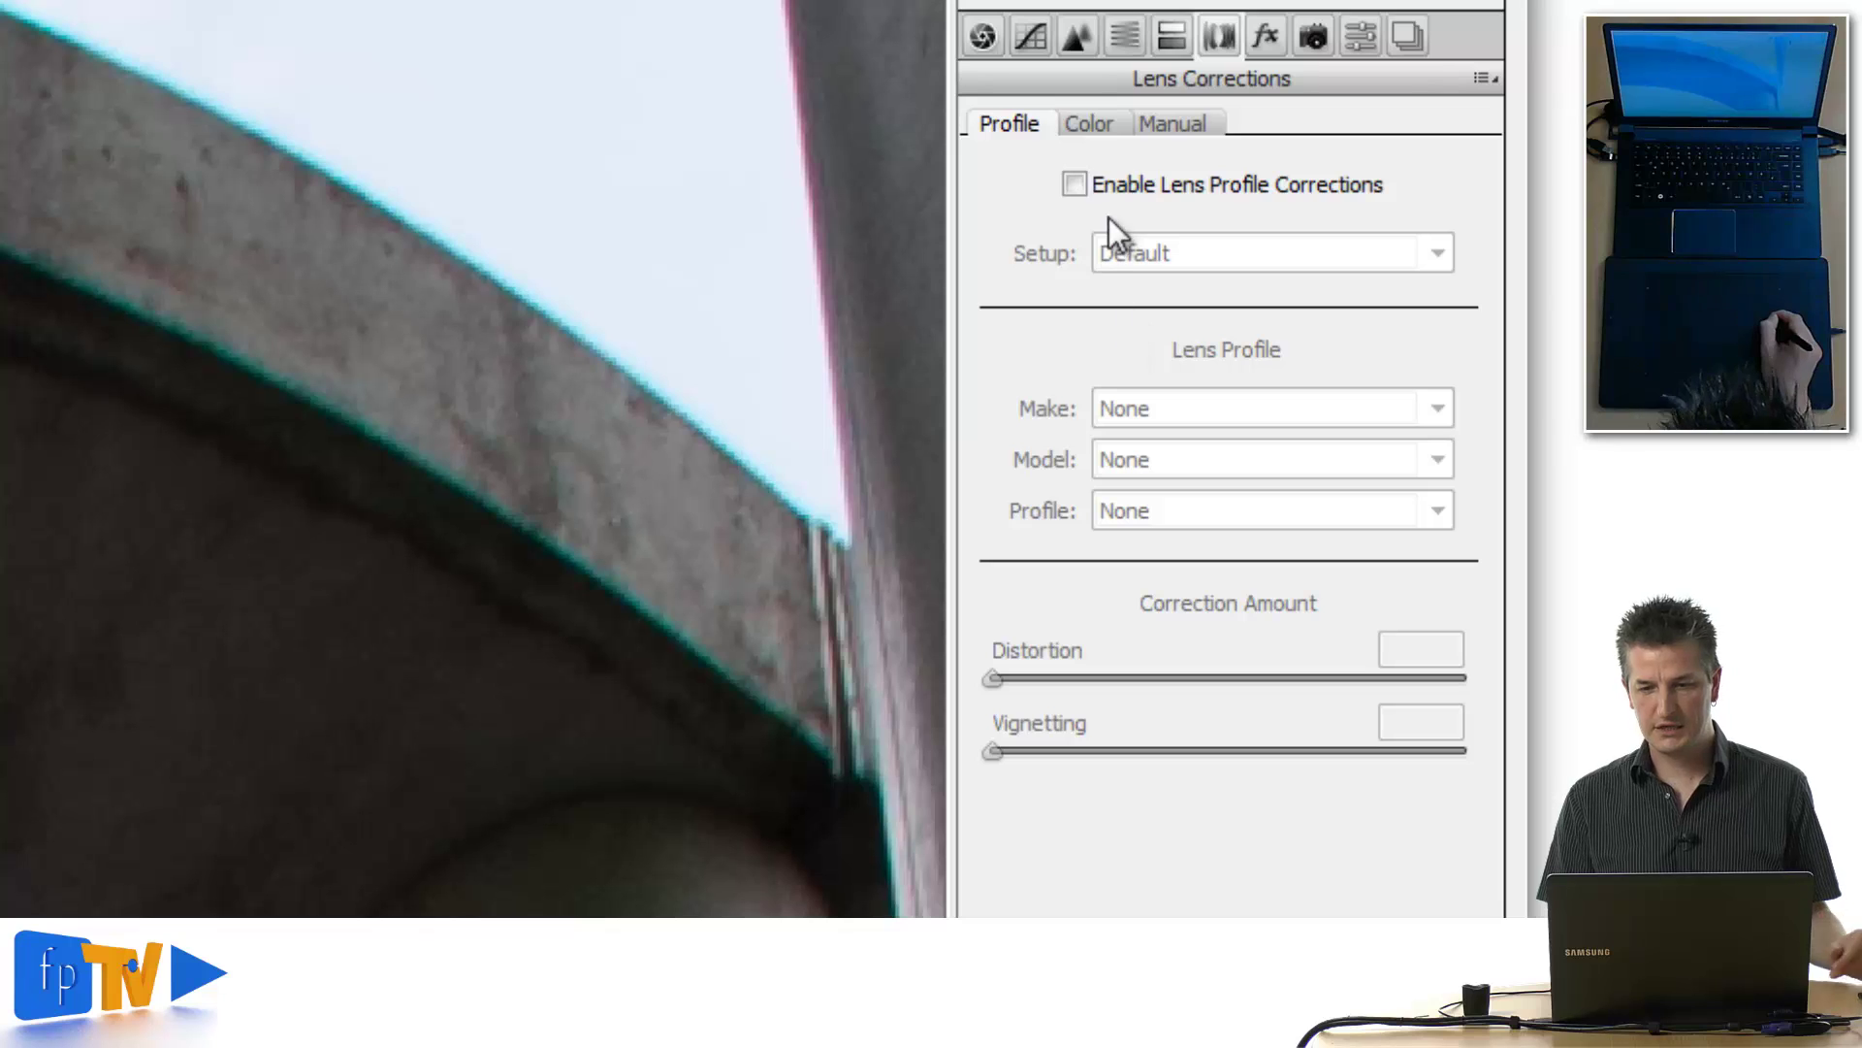
{"action": "left_click", "coordinate": [1077, 187]}
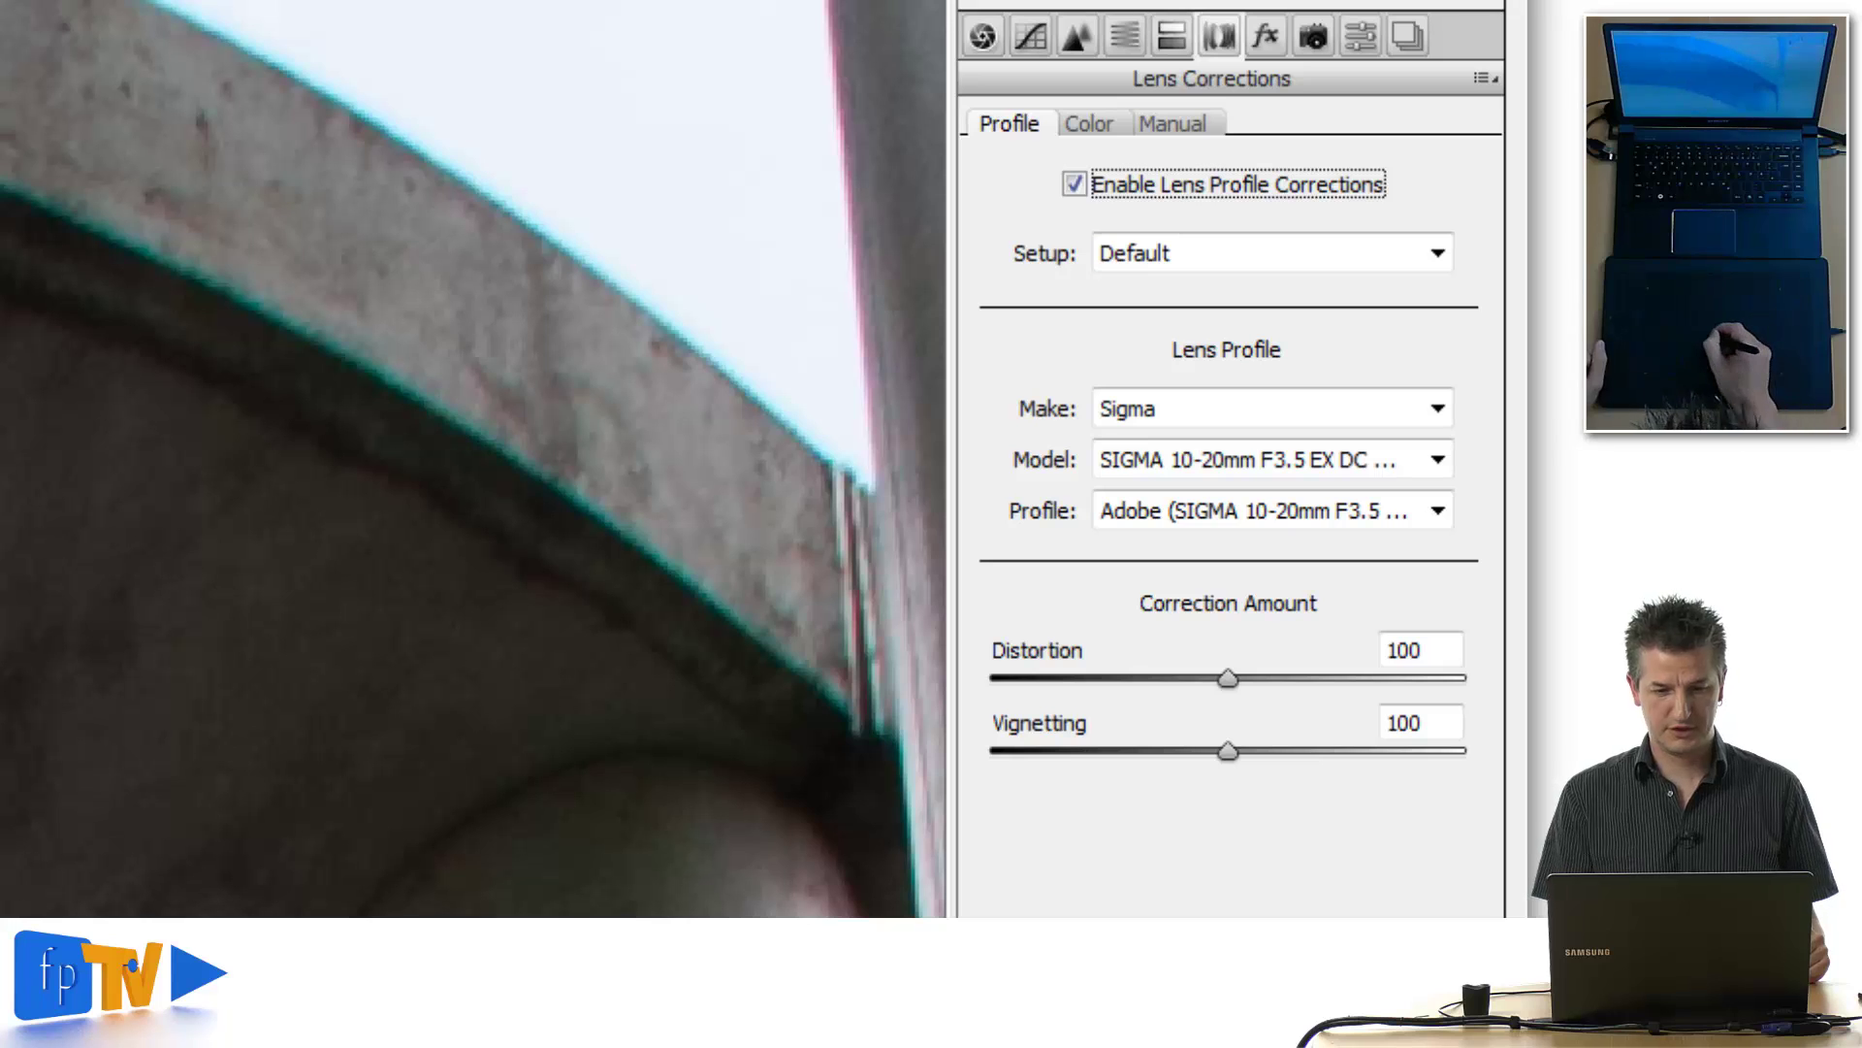
{"action": "left_click", "coordinate": [1075, 185]}
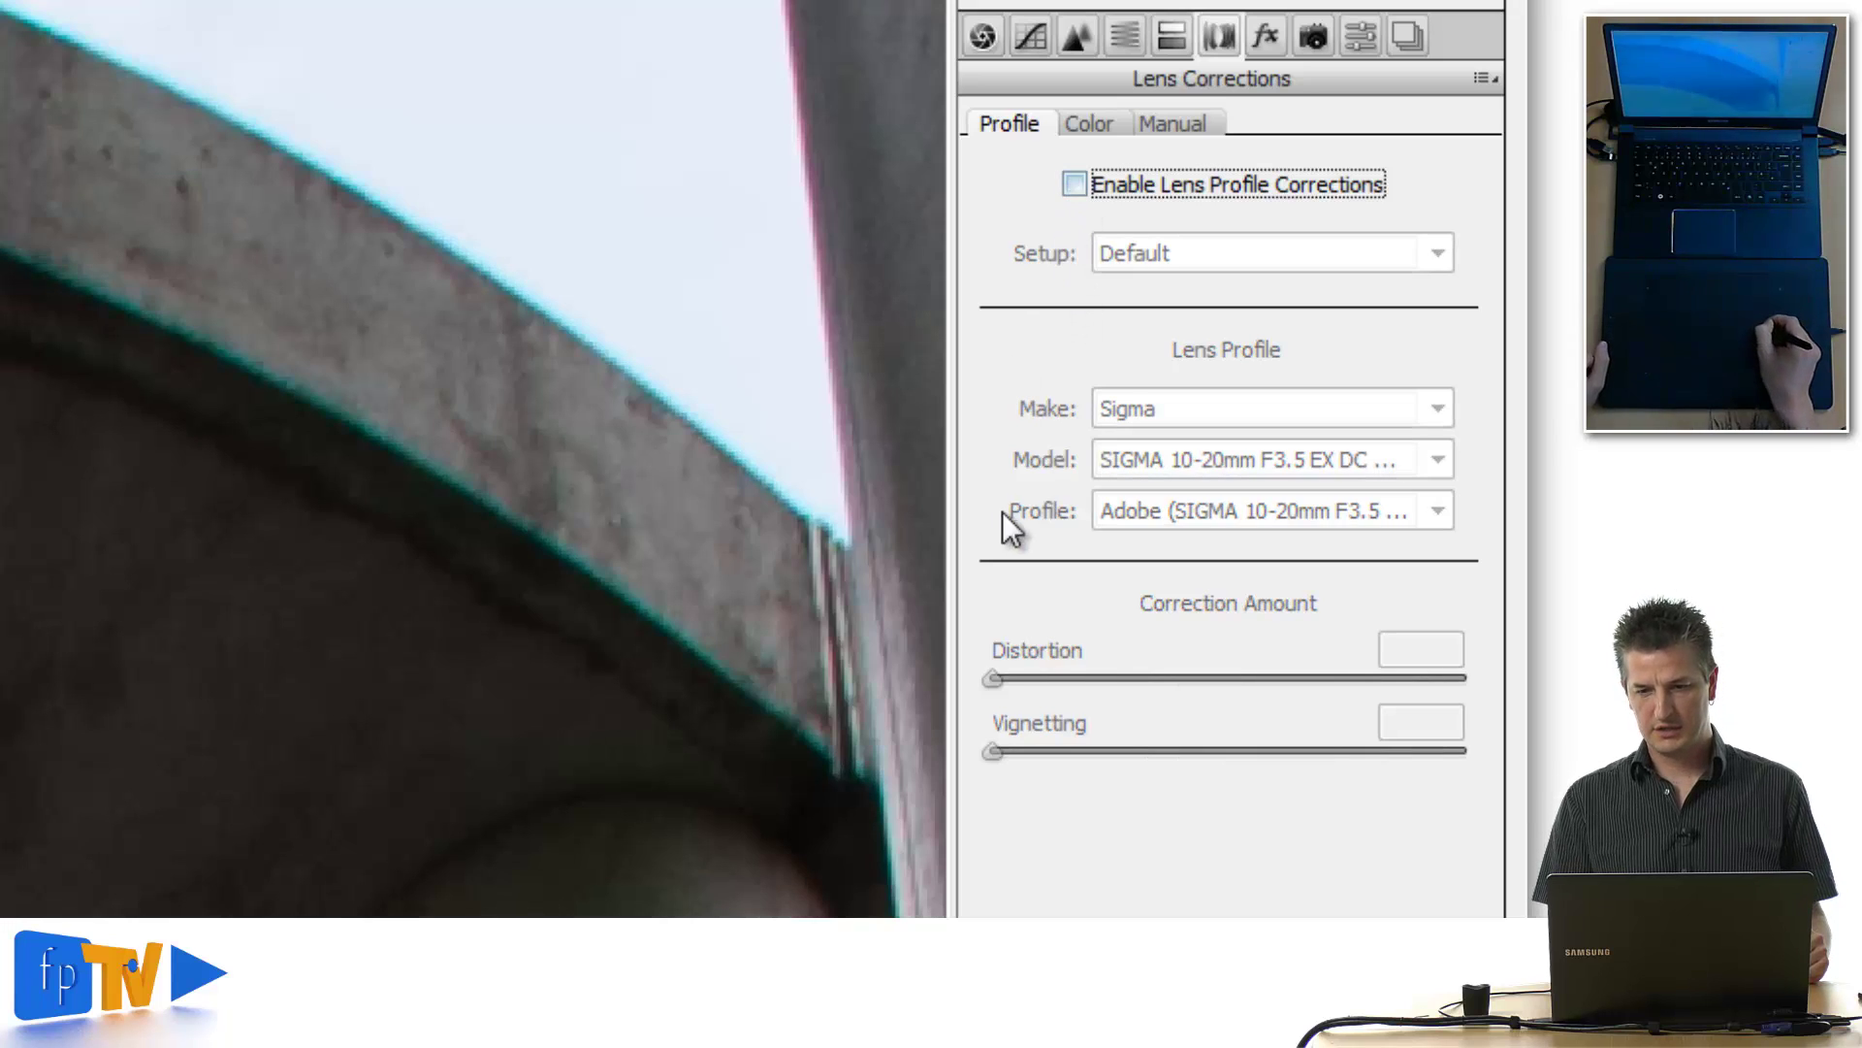
{"action": "left_click", "coordinate": [1174, 126]}
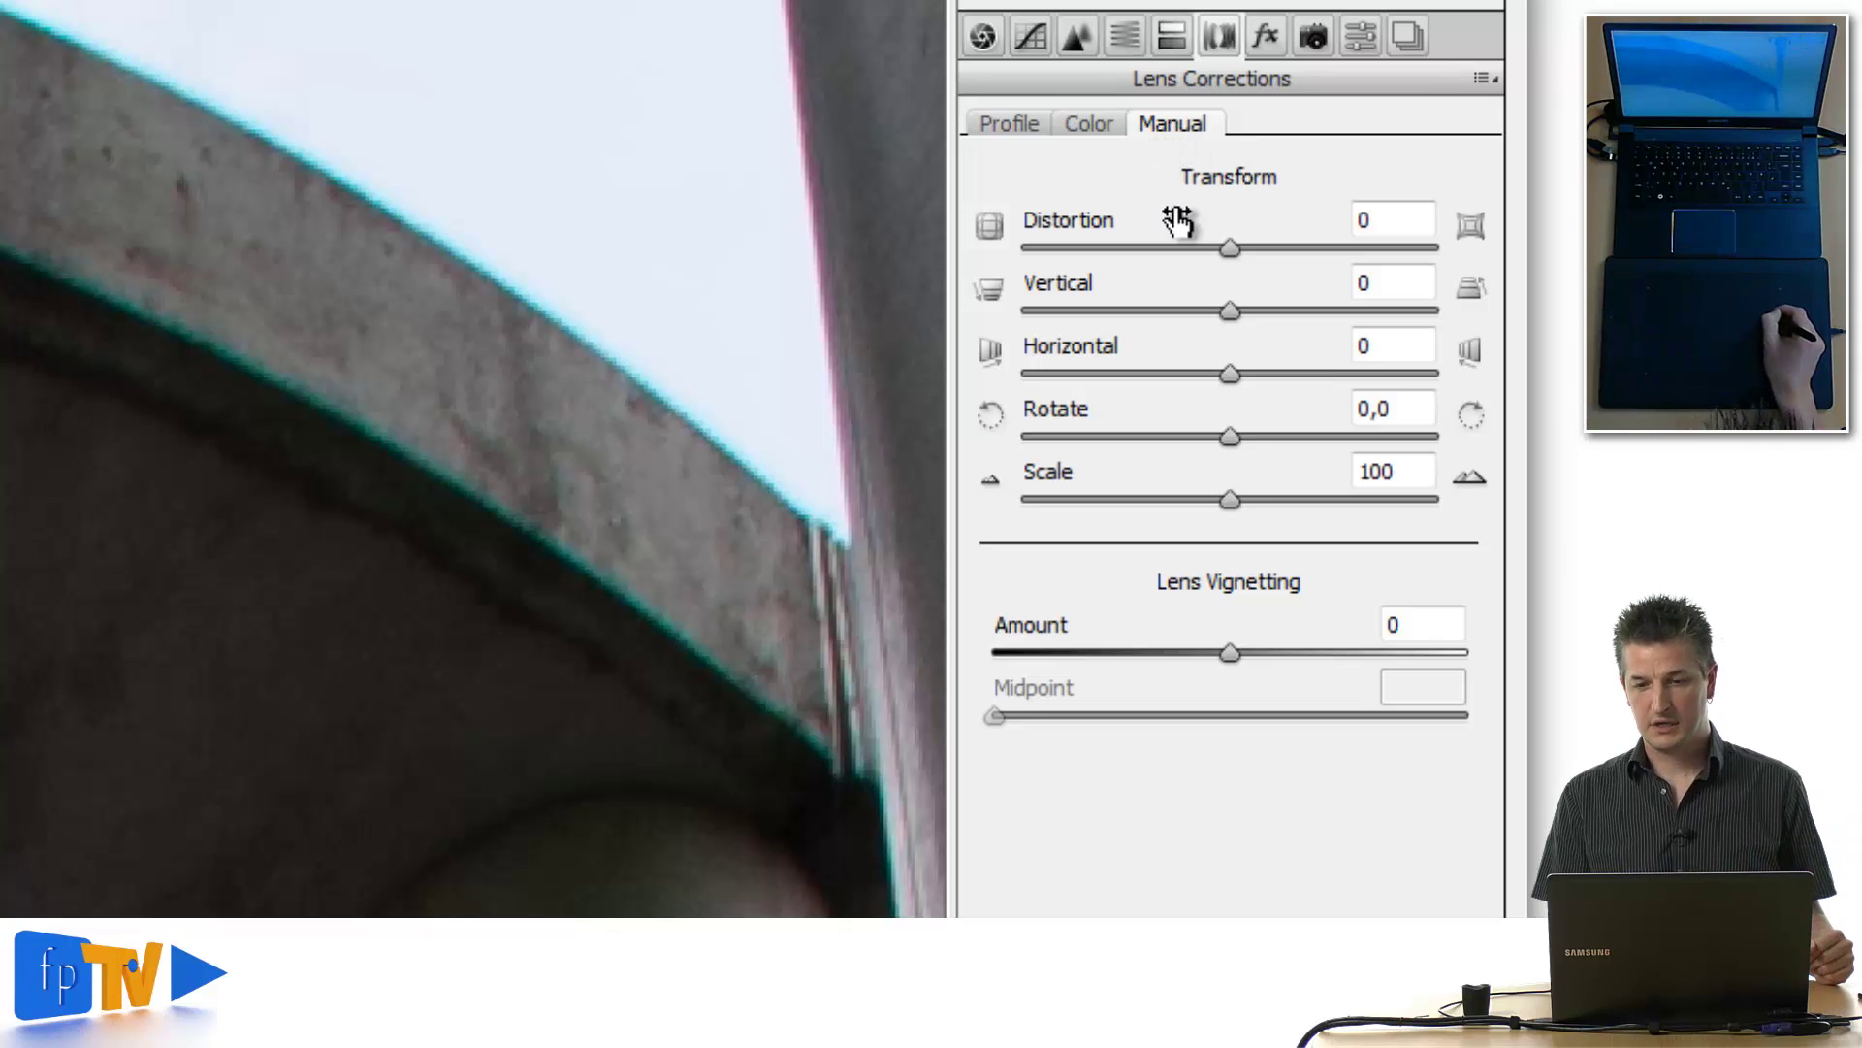
{"action": "left_click", "coordinate": [1082, 124]}
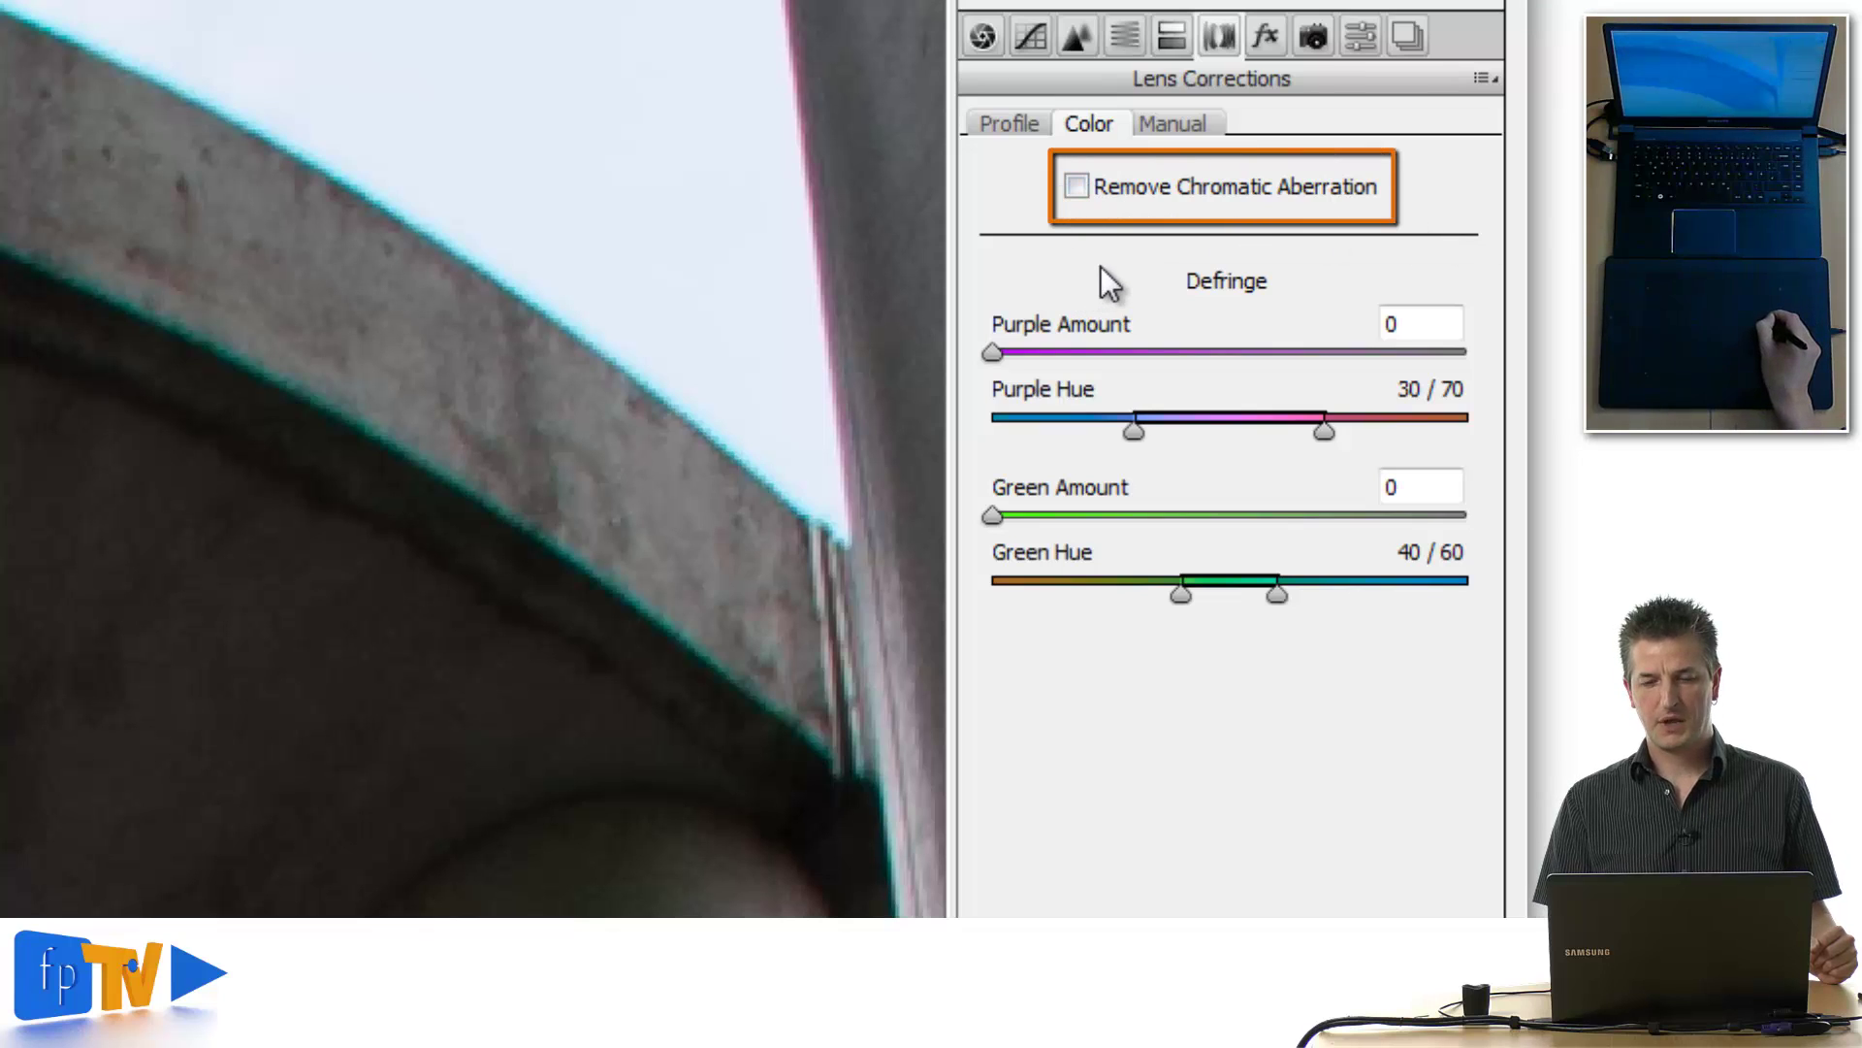
Enable Remove Chromatic Aberration and inspect the arch, column top and pillar edges up close.
{"action": "left_click", "coordinate": [1076, 182]}
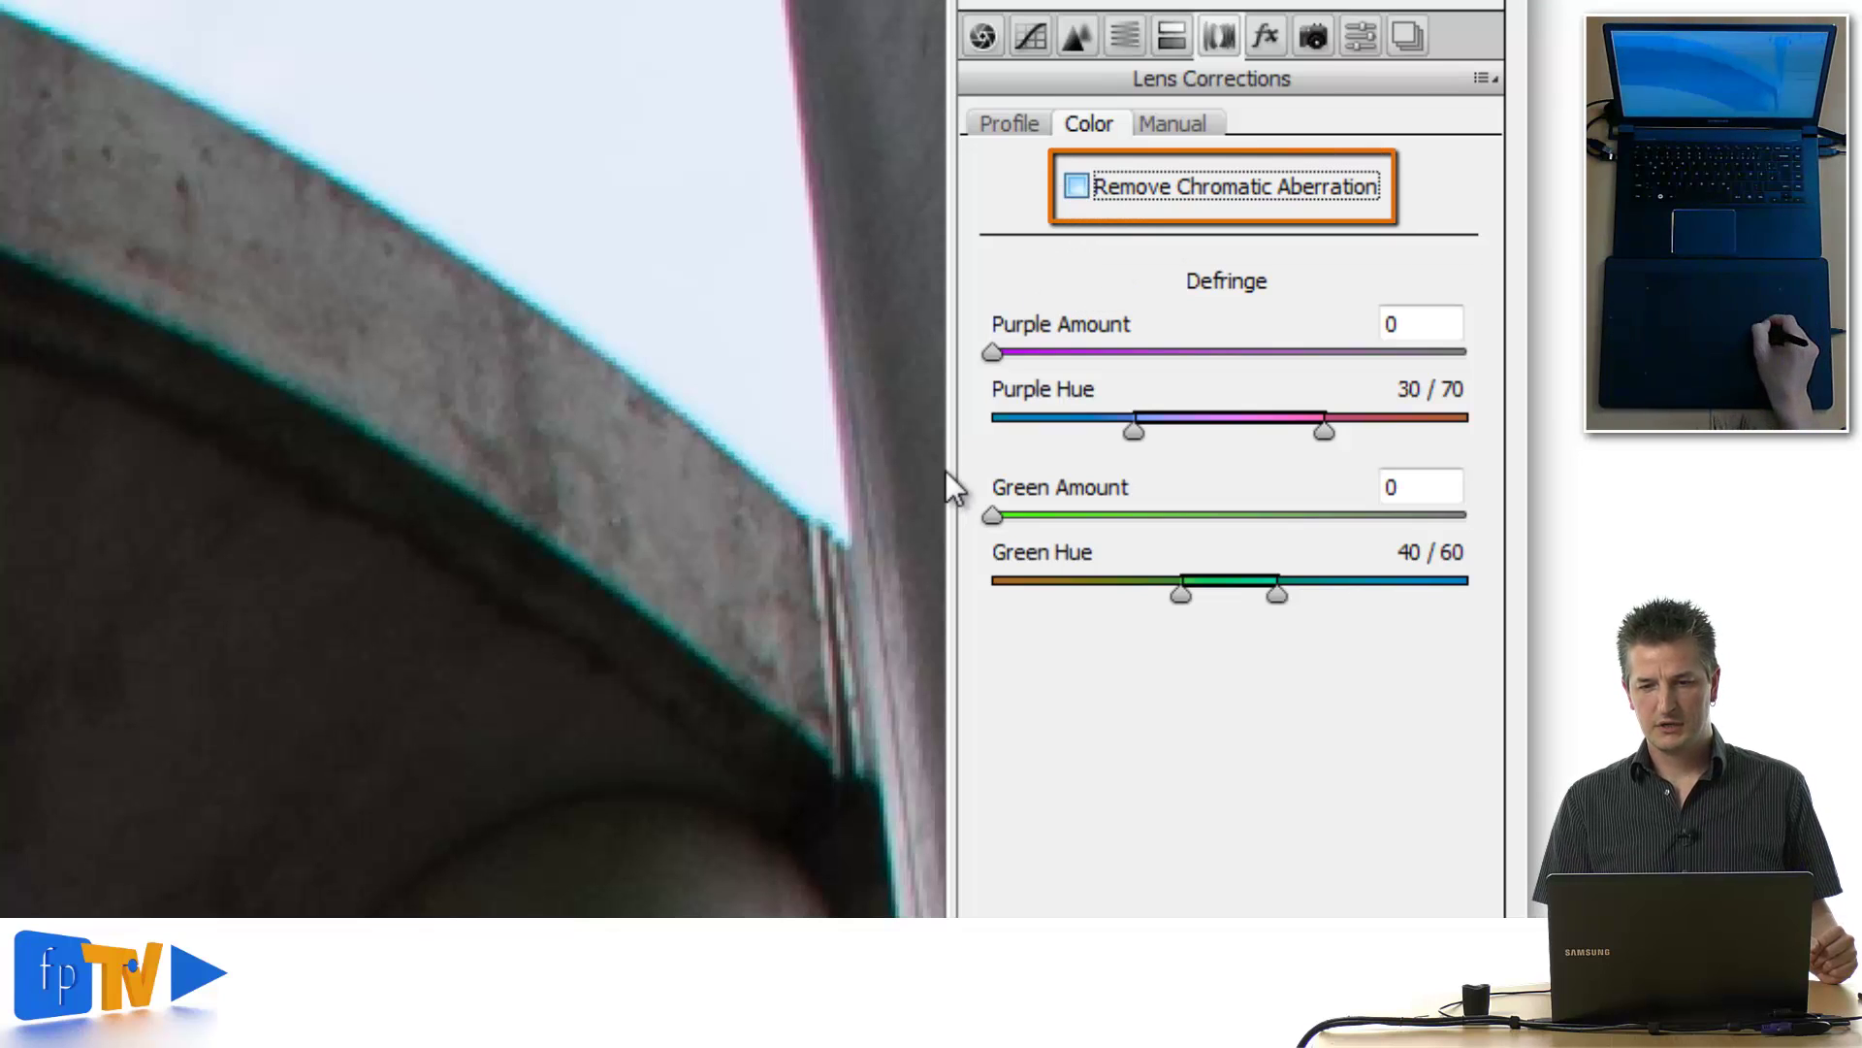
{"action": "key", "text": "space"}
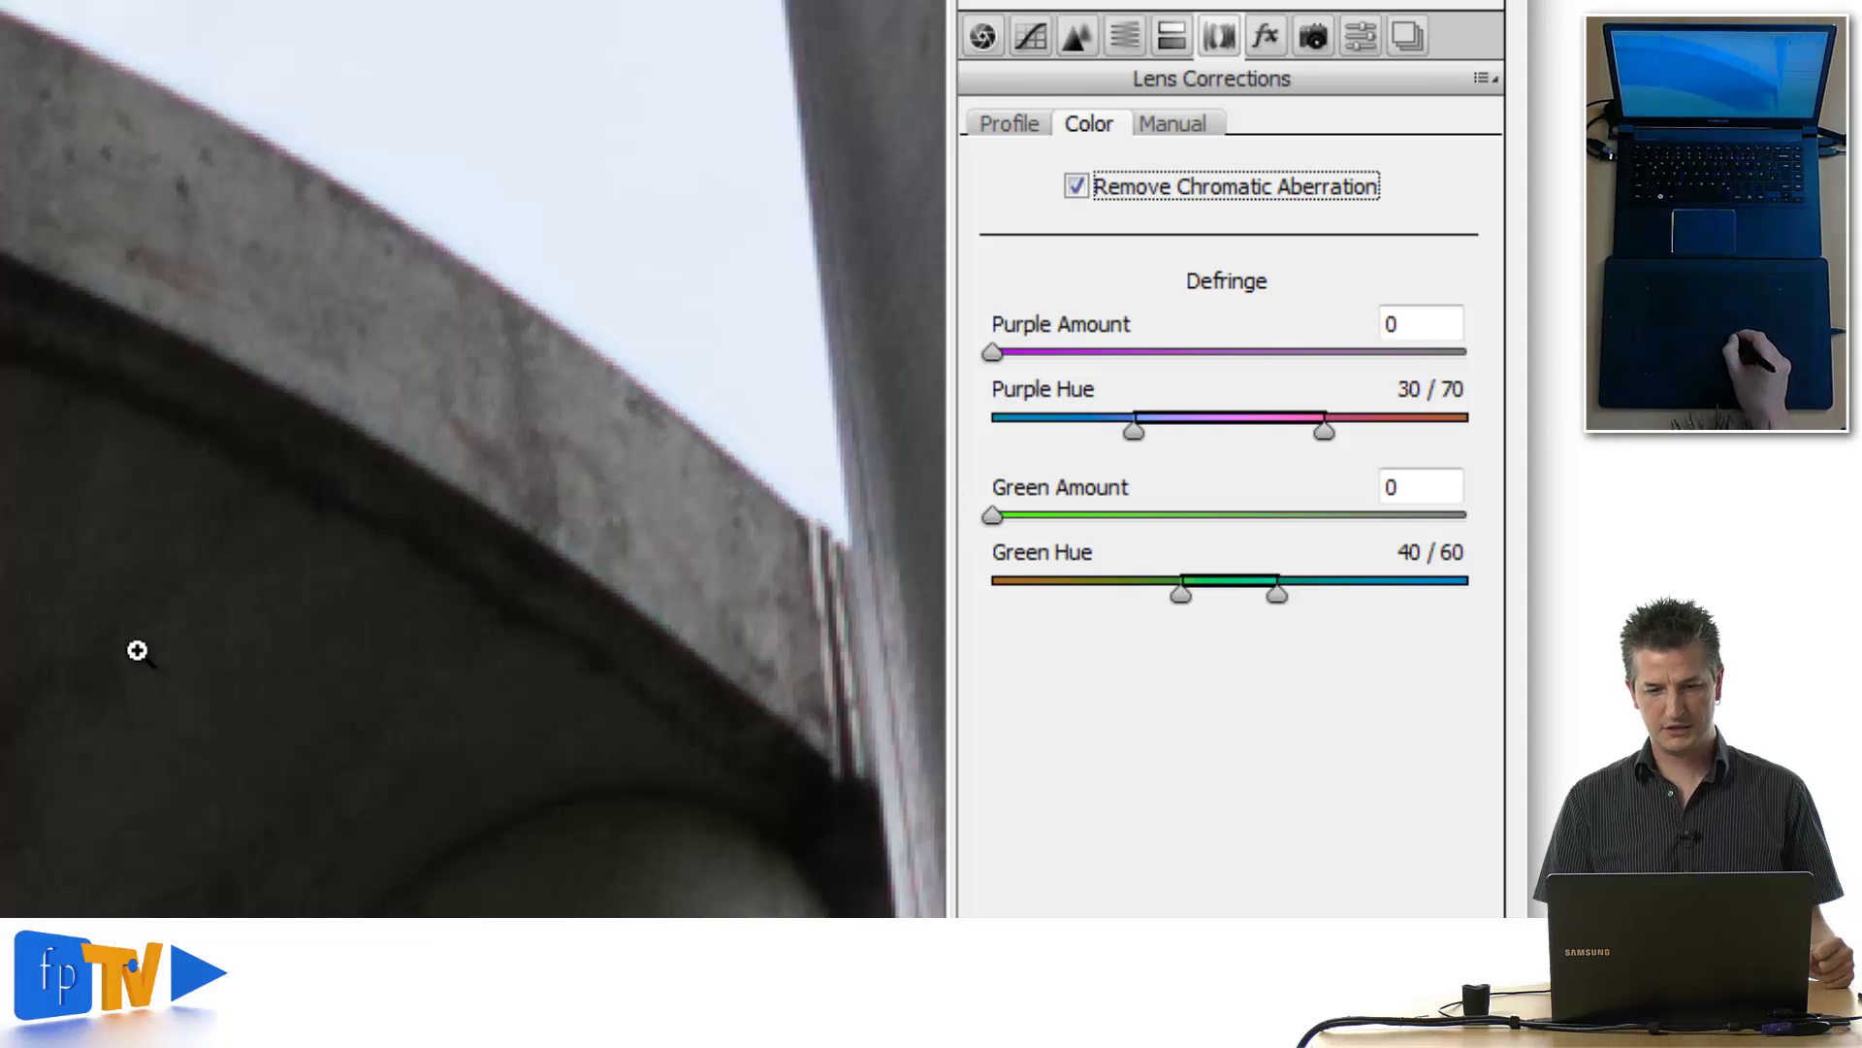
{"action": "left_click_drag", "start_coordinate": [51, 622], "coordinate": [362, 605]}
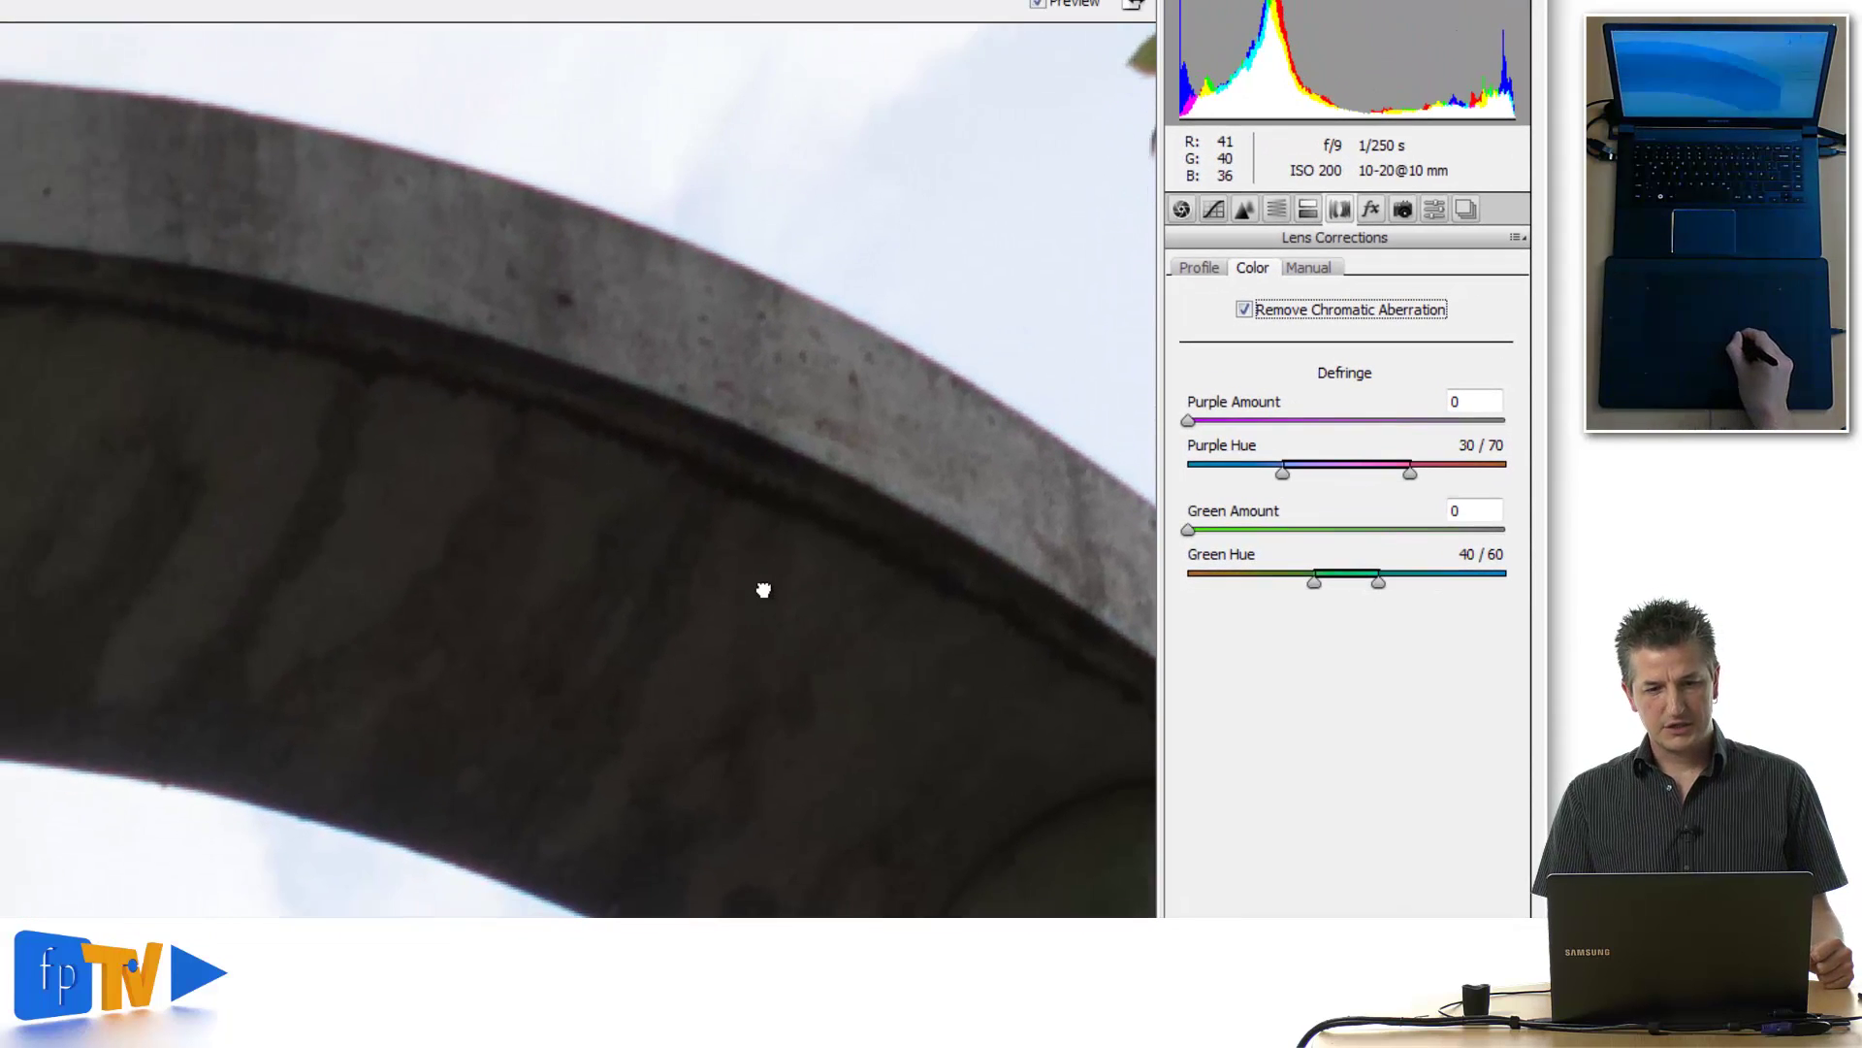
{"action": "left_click_drag", "start_coordinate": [763, 589], "coordinate": [598, 589]}
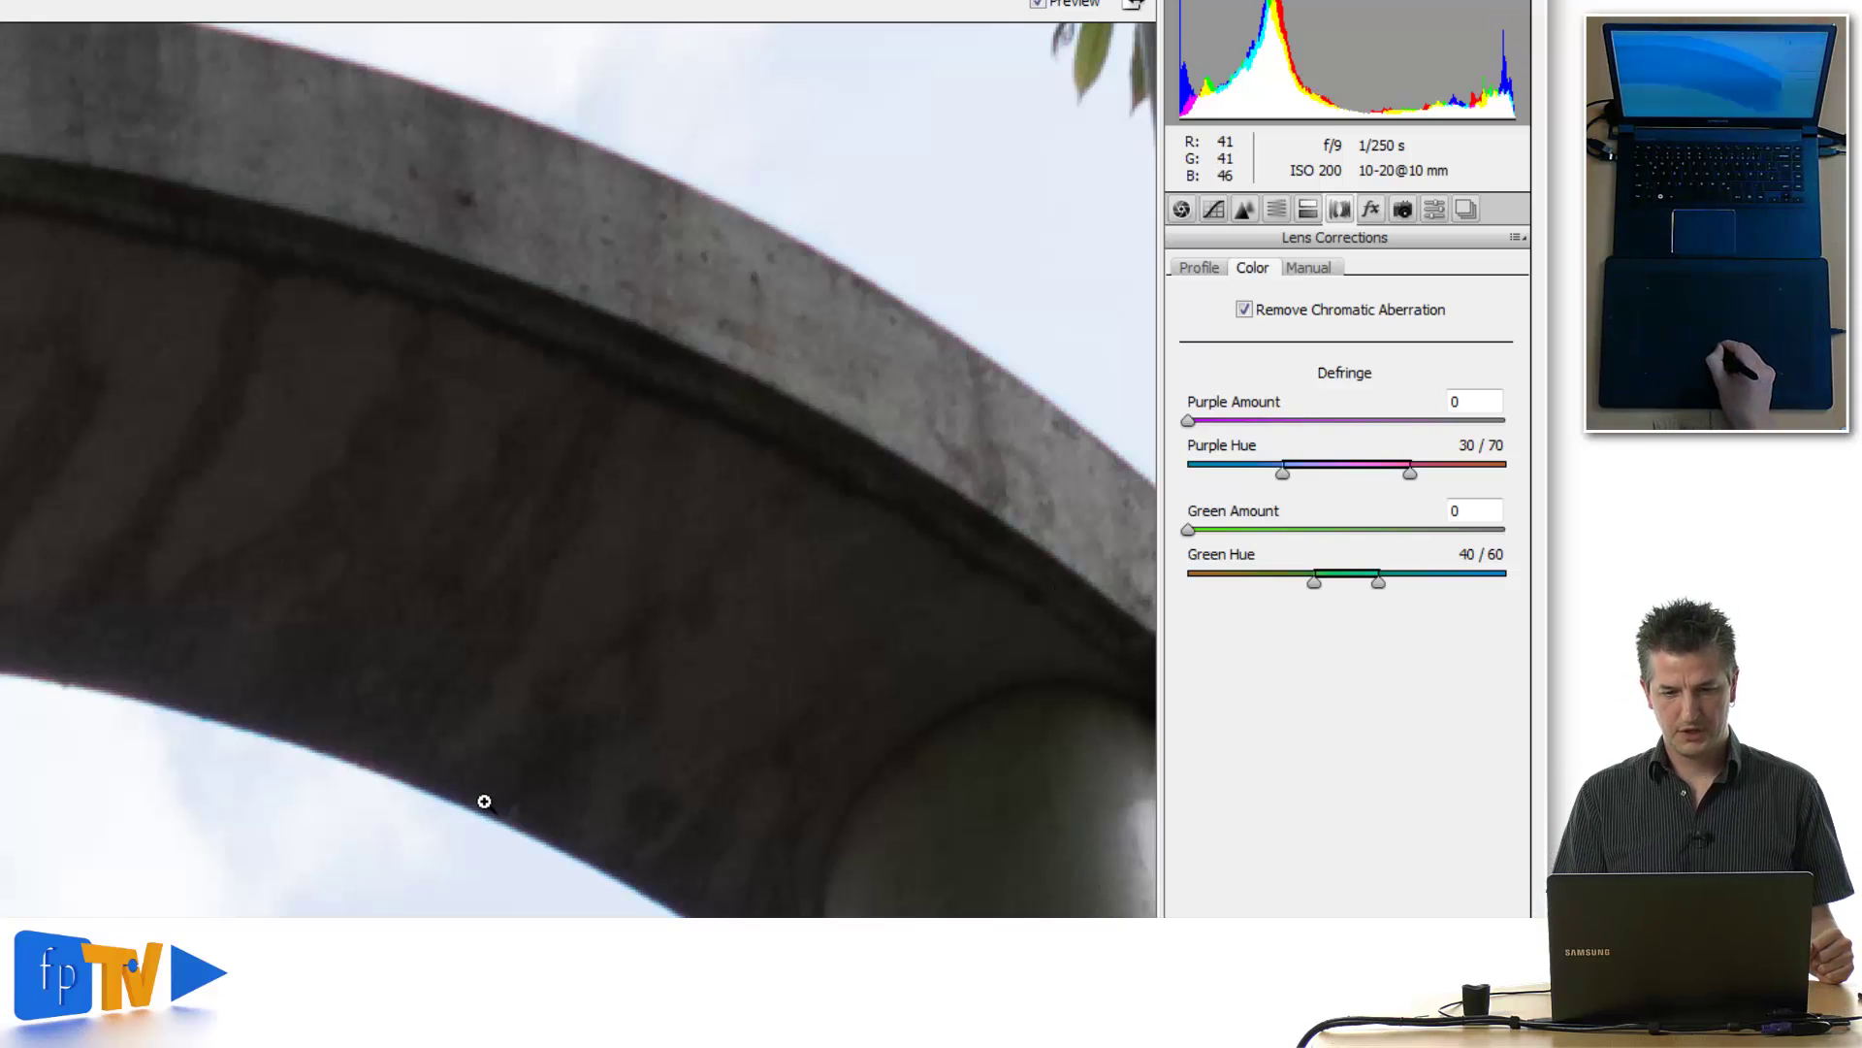
{"action": "left_click_drag", "start_coordinate": [507, 784], "coordinate": [644, 908]}
{"action": "left_click_drag", "start_coordinate": [931, 740], "coordinate": [886, 578]}
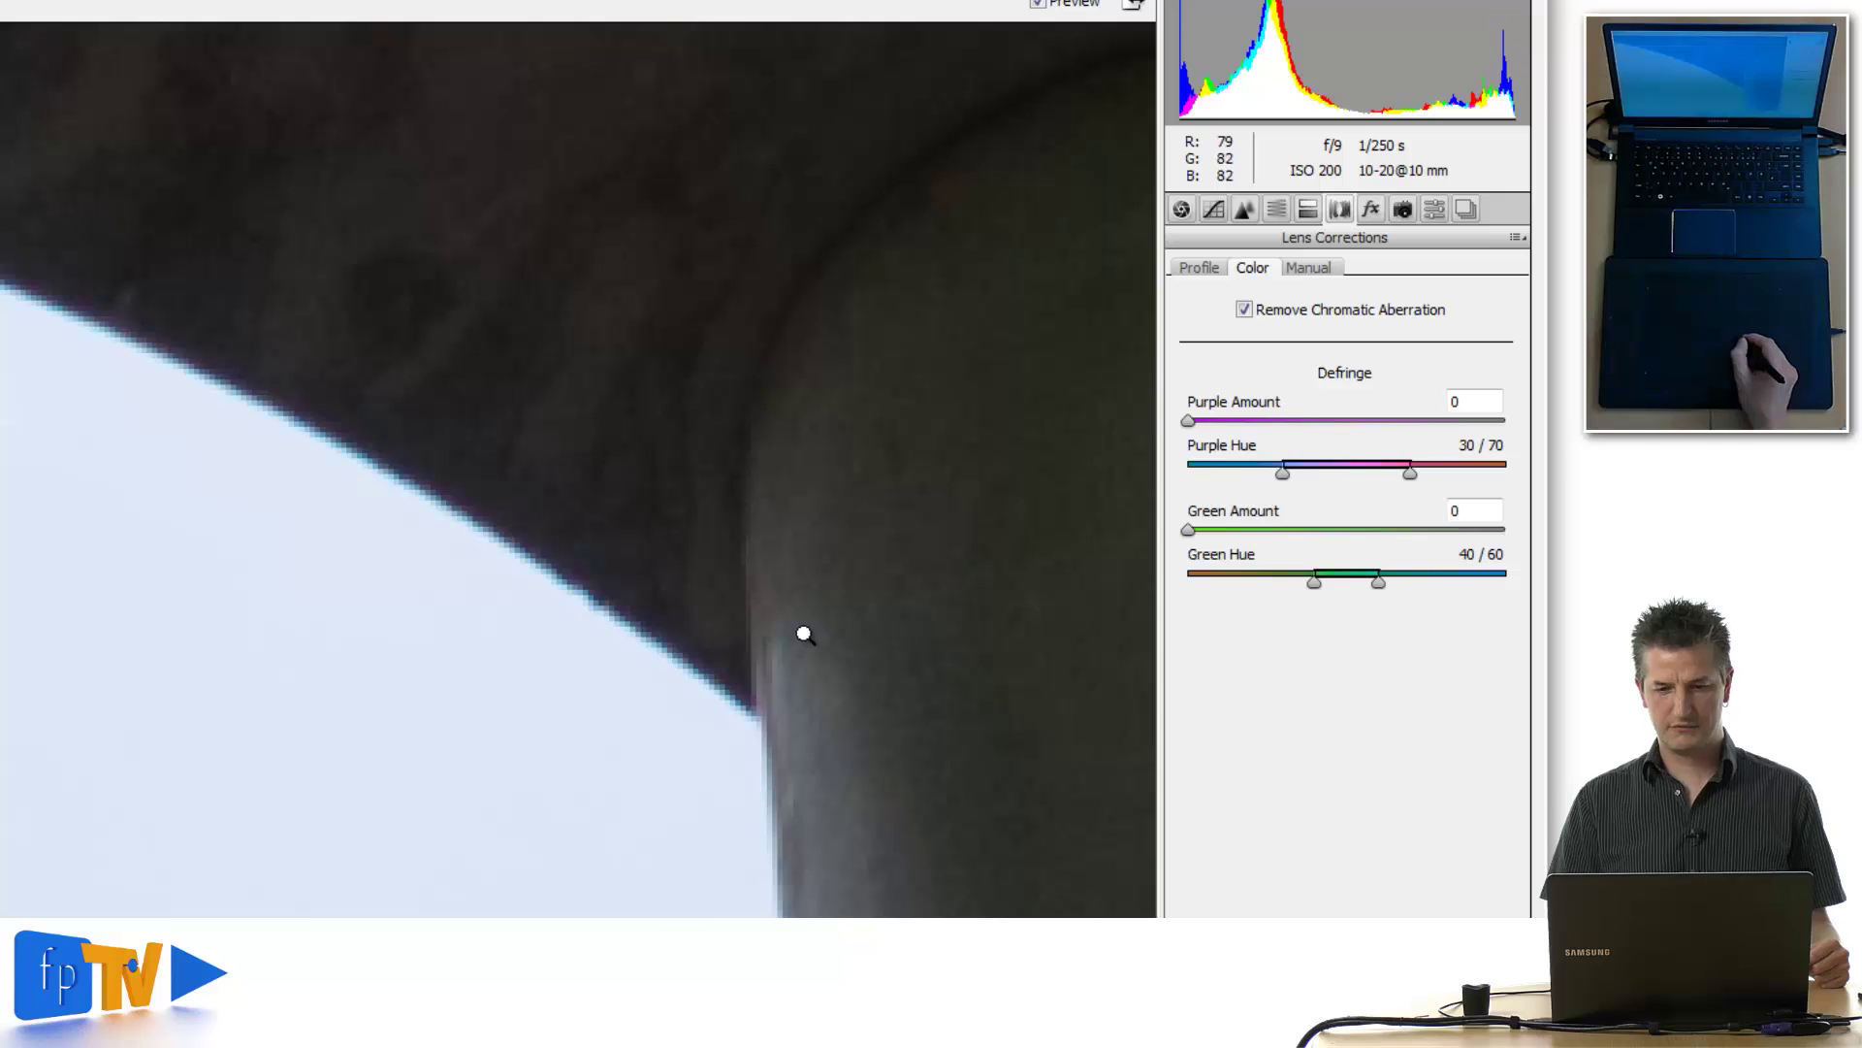
{"action": "left_click_drag", "start_coordinate": [893, 398], "coordinate": [886, 615]}
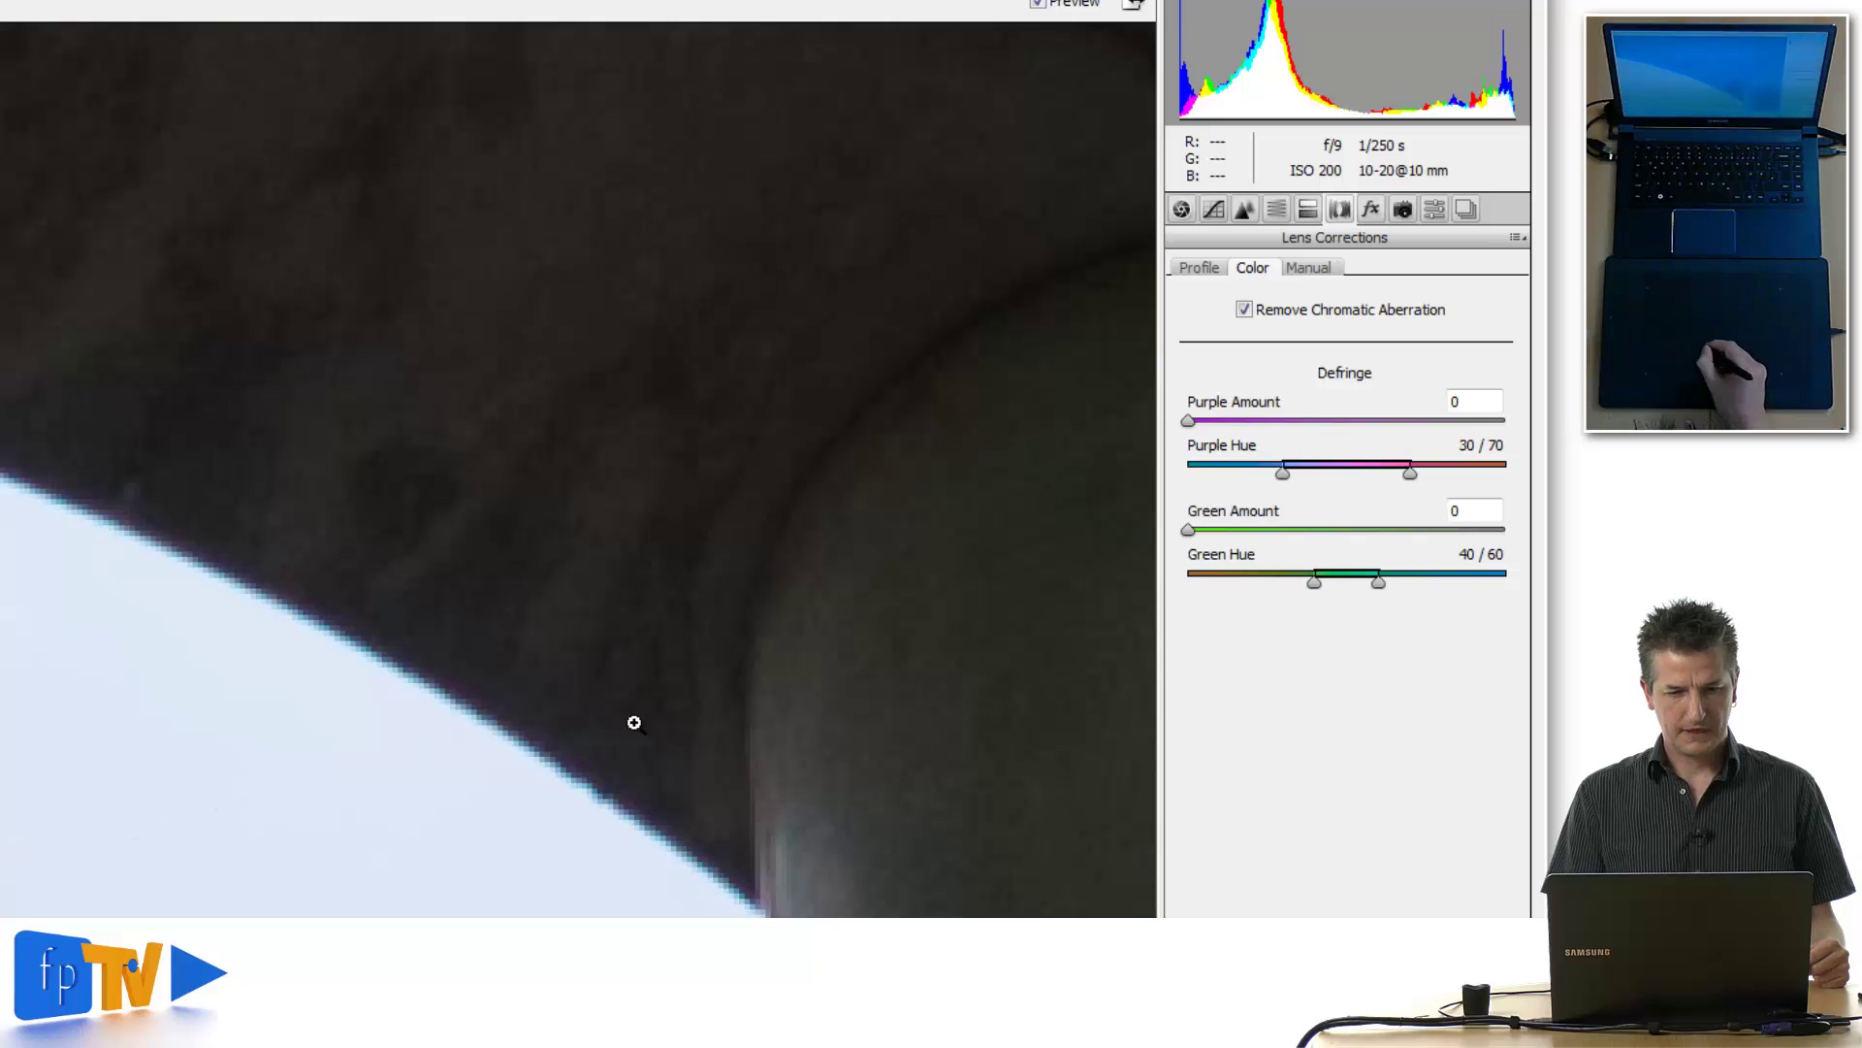
{"action": "key", "text": "ctrl+minus"}
{"action": "left_click_drag", "start_coordinate": [585, 515], "coordinate": [769, 806]}
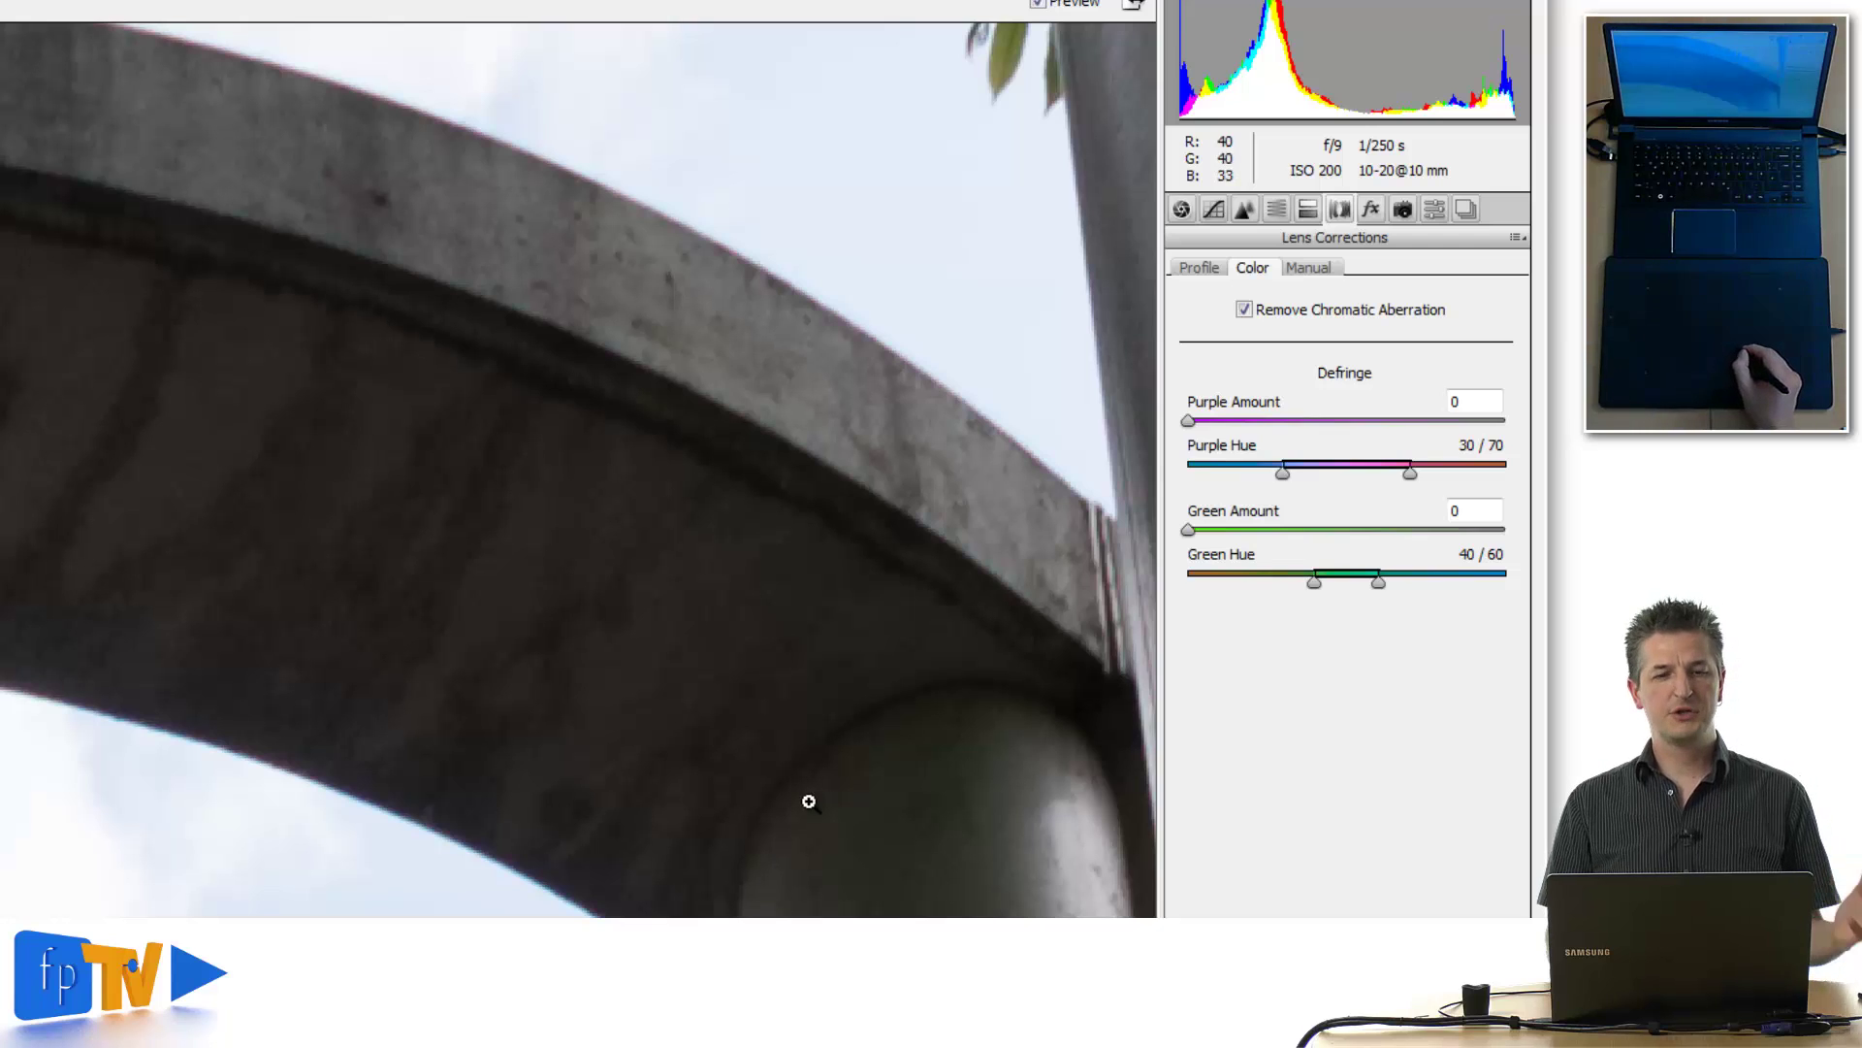
Untick Remove Chromatic Aberration and nudge Purple Amount just above 0 at the magenta arch underside.
{"action": "left_click", "coordinate": [1244, 309]}
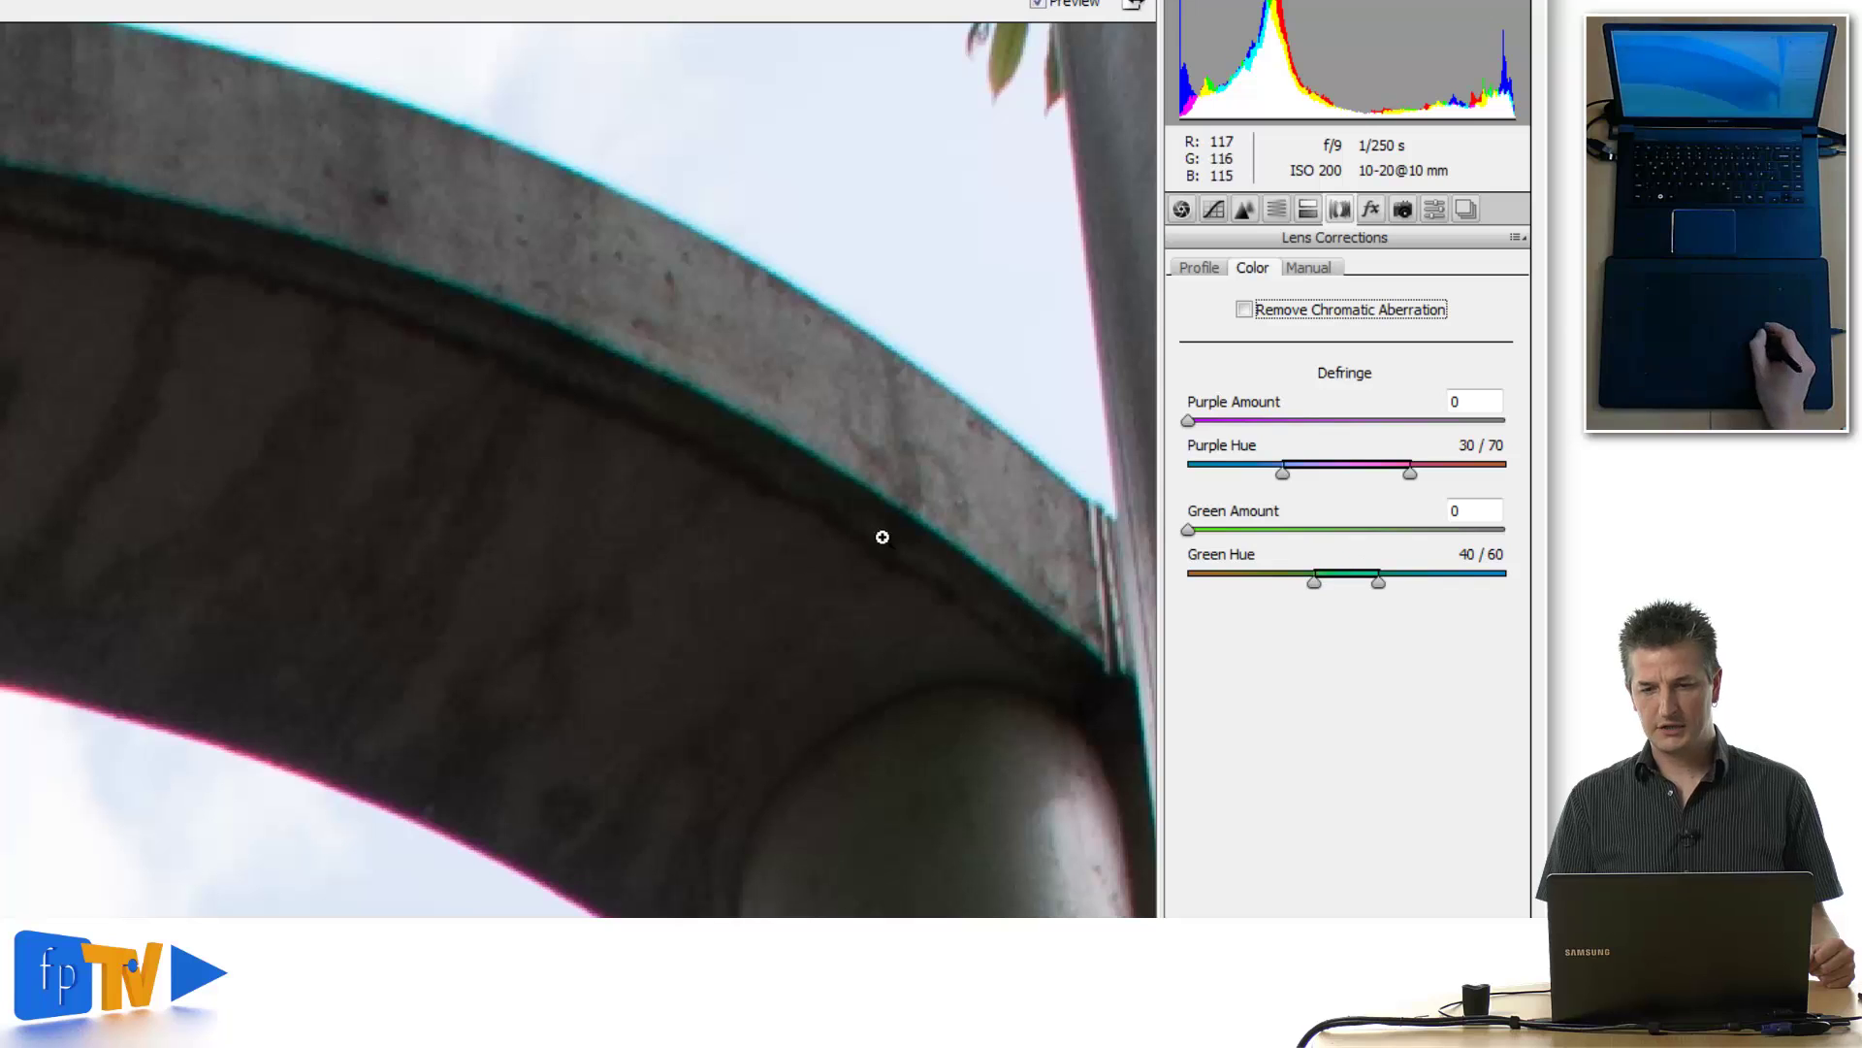
{"action": "left_click_drag", "start_coordinate": [689, 611], "coordinate": [1064, 441]}
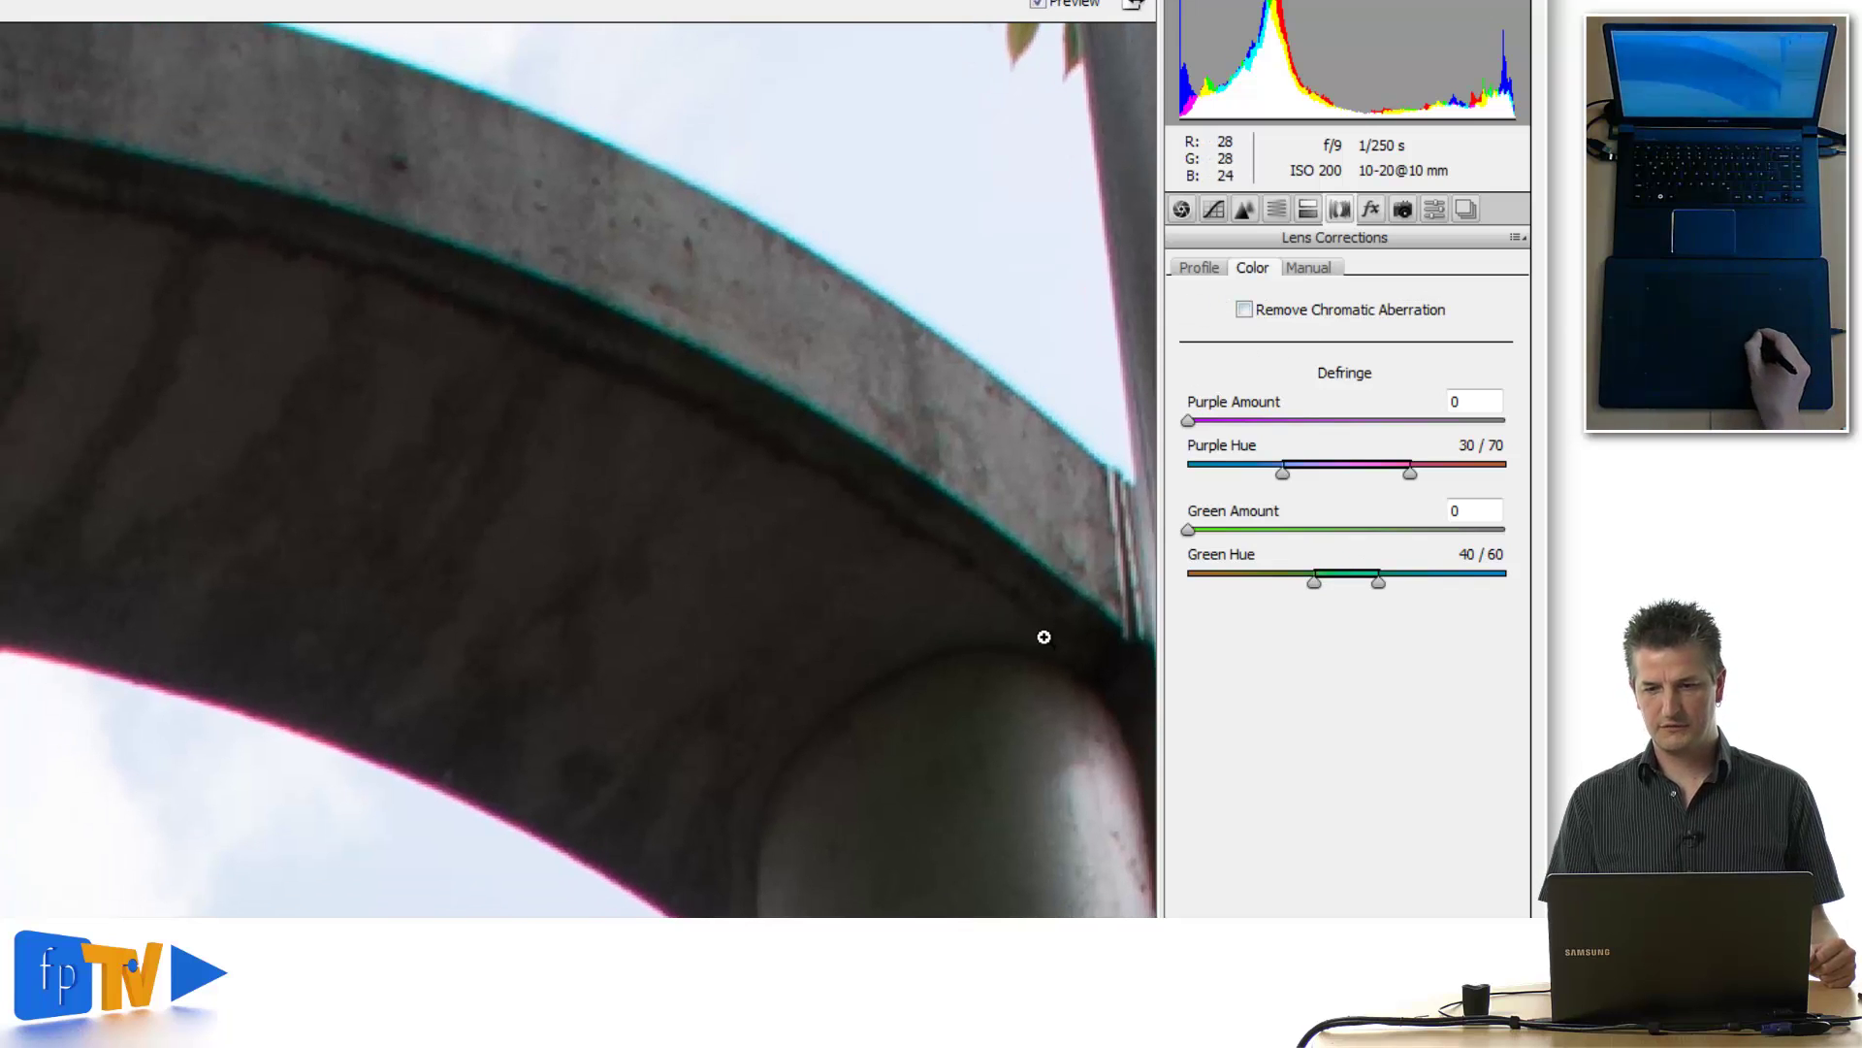
{"action": "left_click_drag", "start_coordinate": [715, 653], "coordinate": [989, 653]}
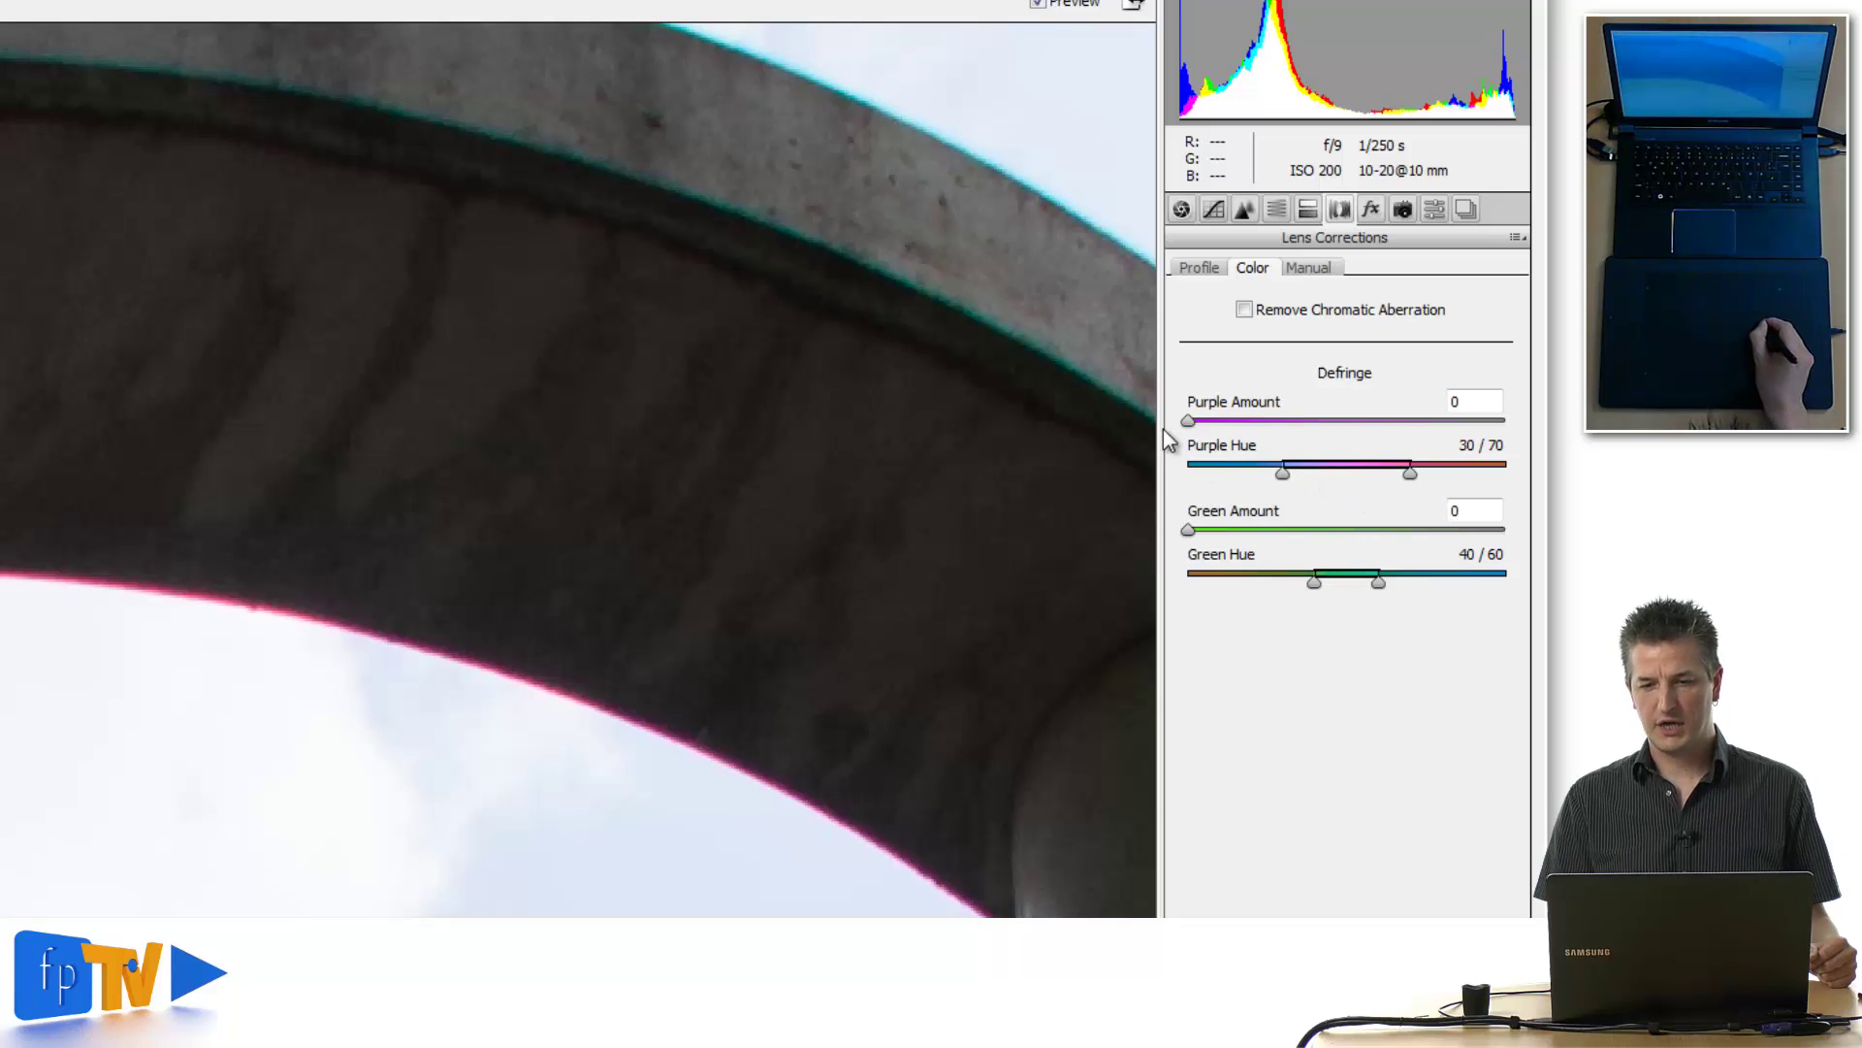
{"action": "mouse_move", "coordinate": [1188, 421]}
{"action": "left_mouse_down"}
{"action": "mouse_move", "coordinate": [1265, 420]}
{"action": "mouse_move", "coordinate": [1213, 420]}
{"action": "left_mouse_up"}
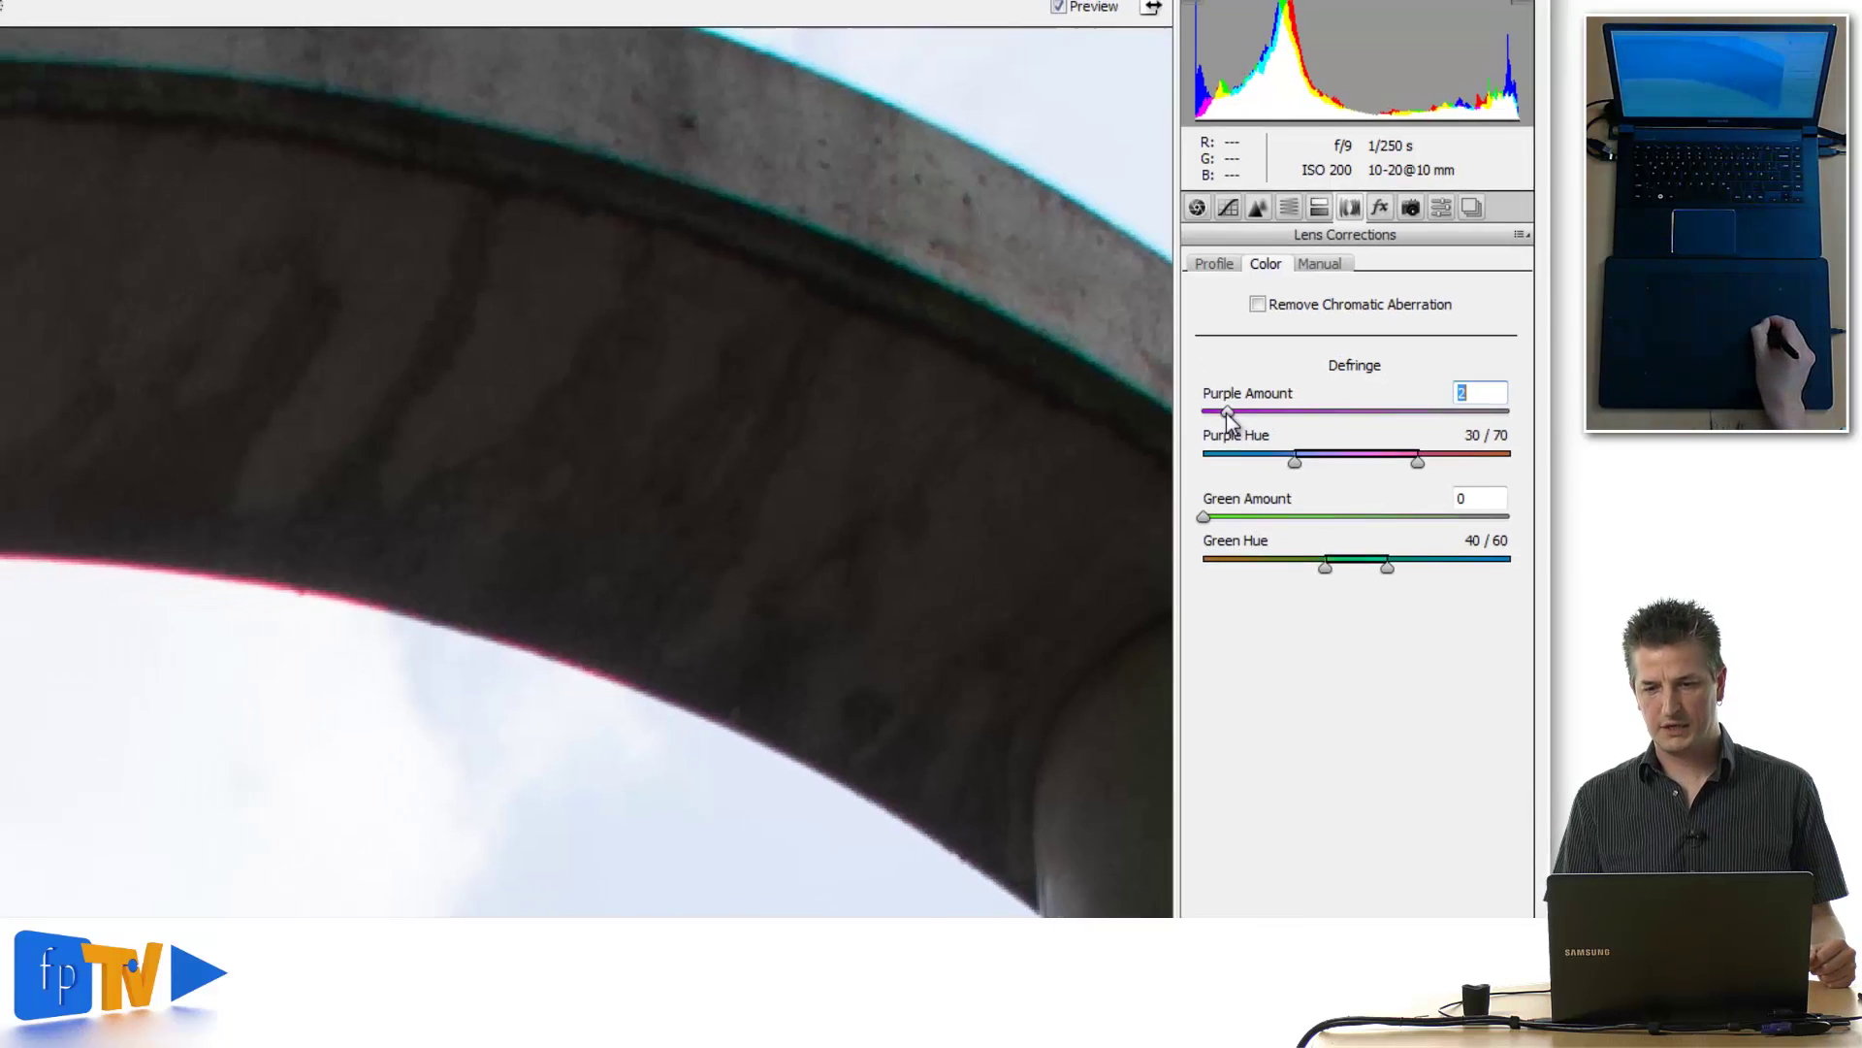
Set Purple Amount to 3 and widen Purple Hue to 30/80, zoomed in on the arch edge.
{"action": "left_click_drag", "start_coordinate": [1227, 411], "coordinate": [1220, 413]}
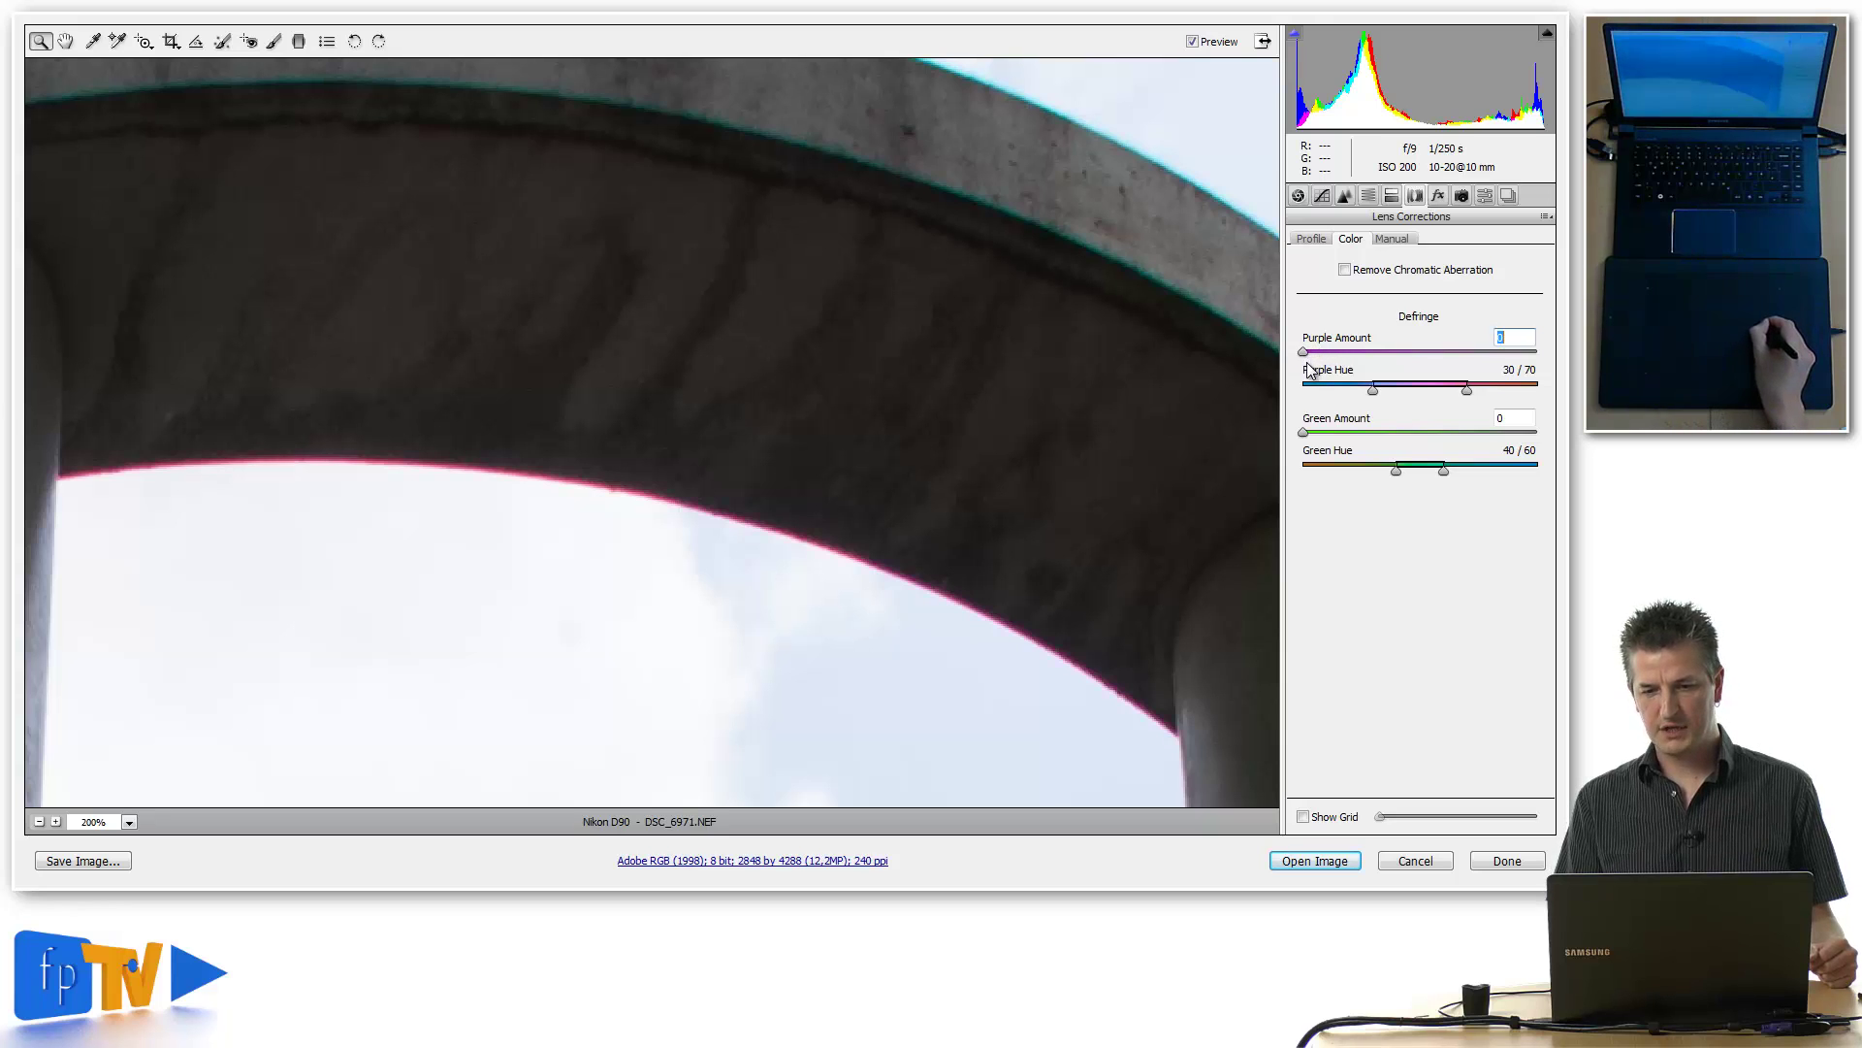
{"action": "left_click_drag", "start_coordinate": [1143, 479], "coordinate": [1167, 440]}
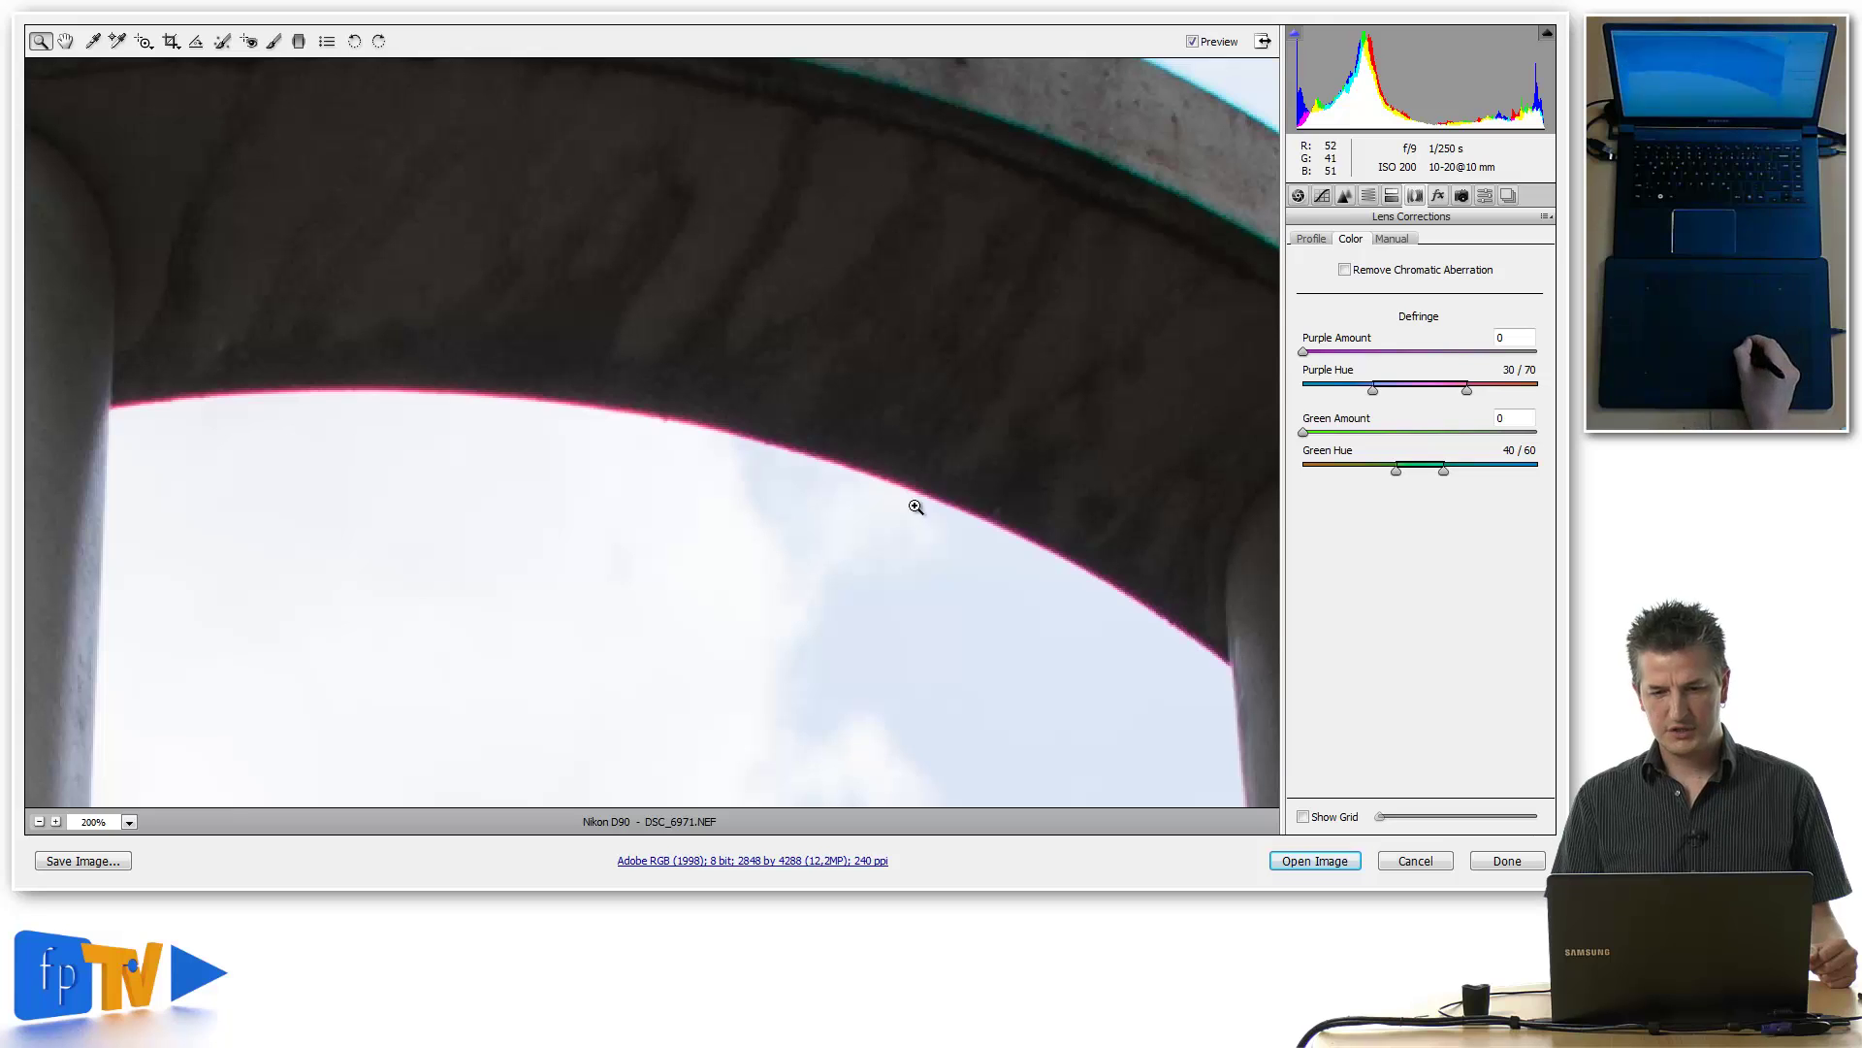
{"action": "left_click", "coordinate": [1042, 566]}
{"action": "left_click_drag", "start_coordinate": [853, 524], "coordinate": [1181, 540]}
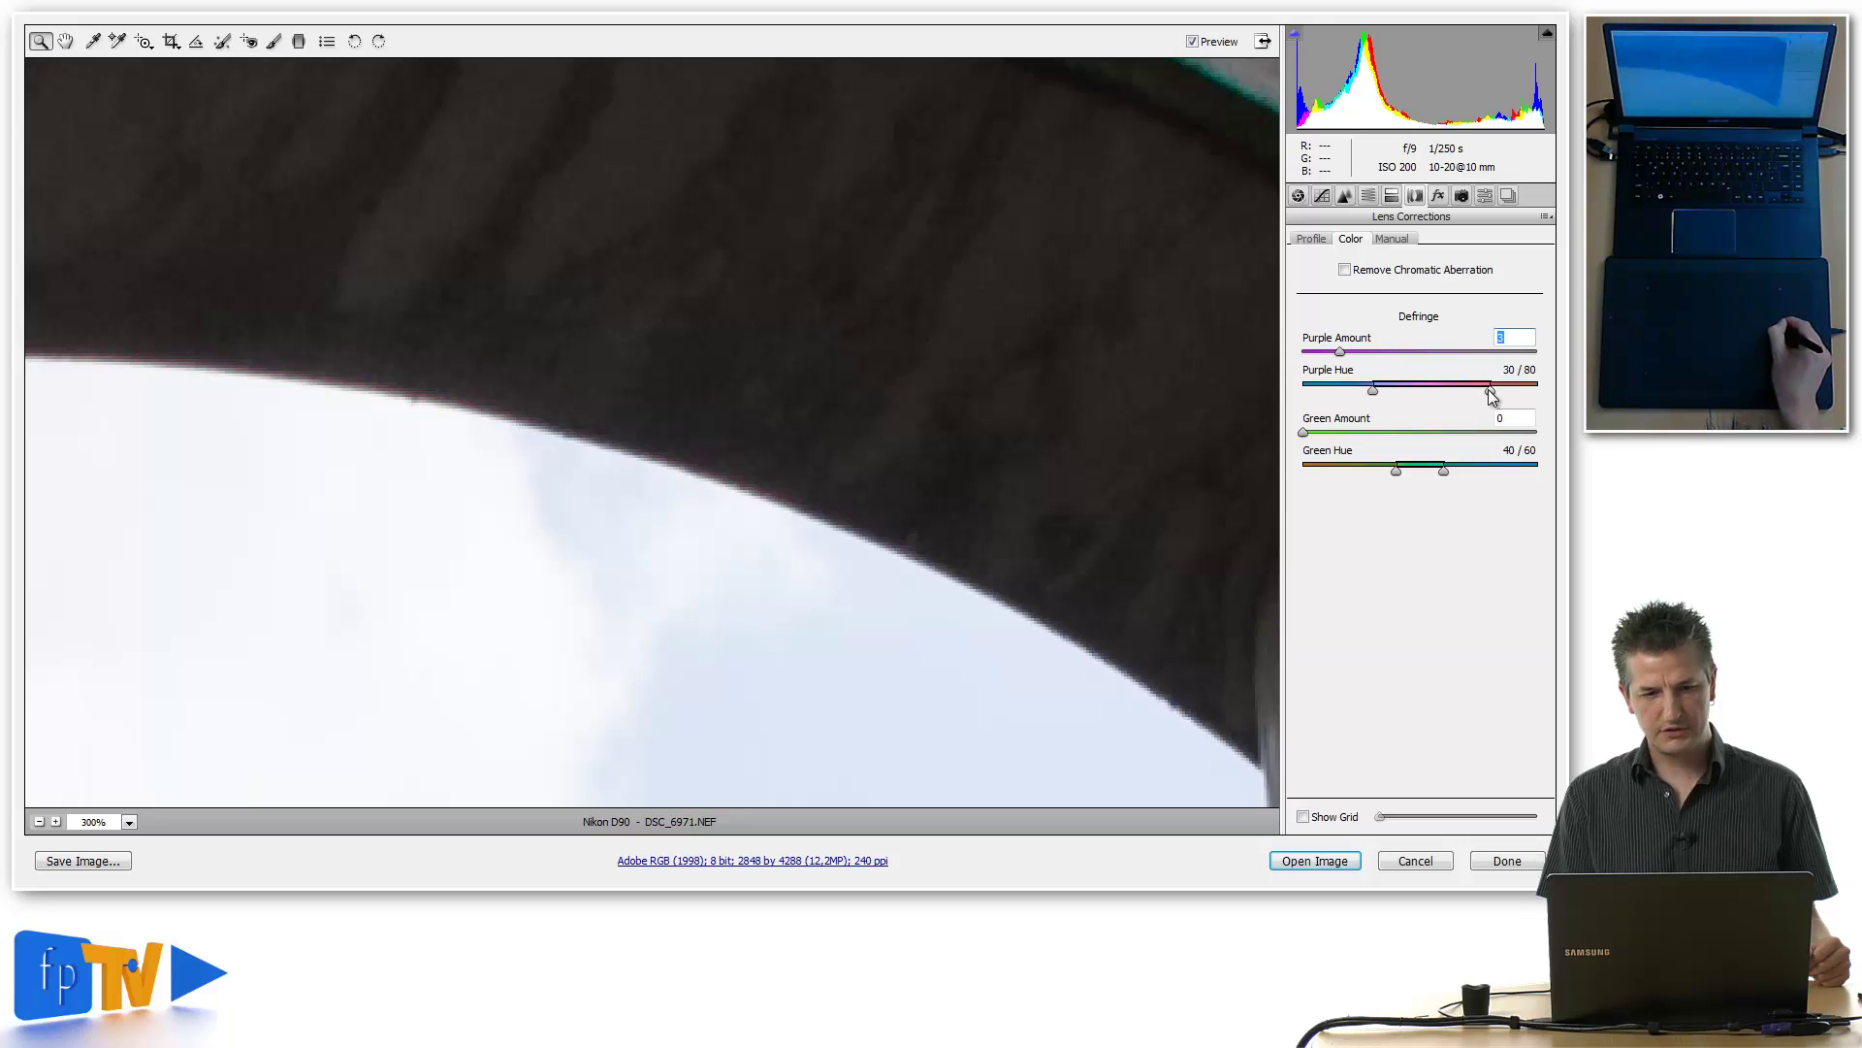
{"action": "left_click_drag", "start_coordinate": [436, 386], "coordinate": [824, 446]}
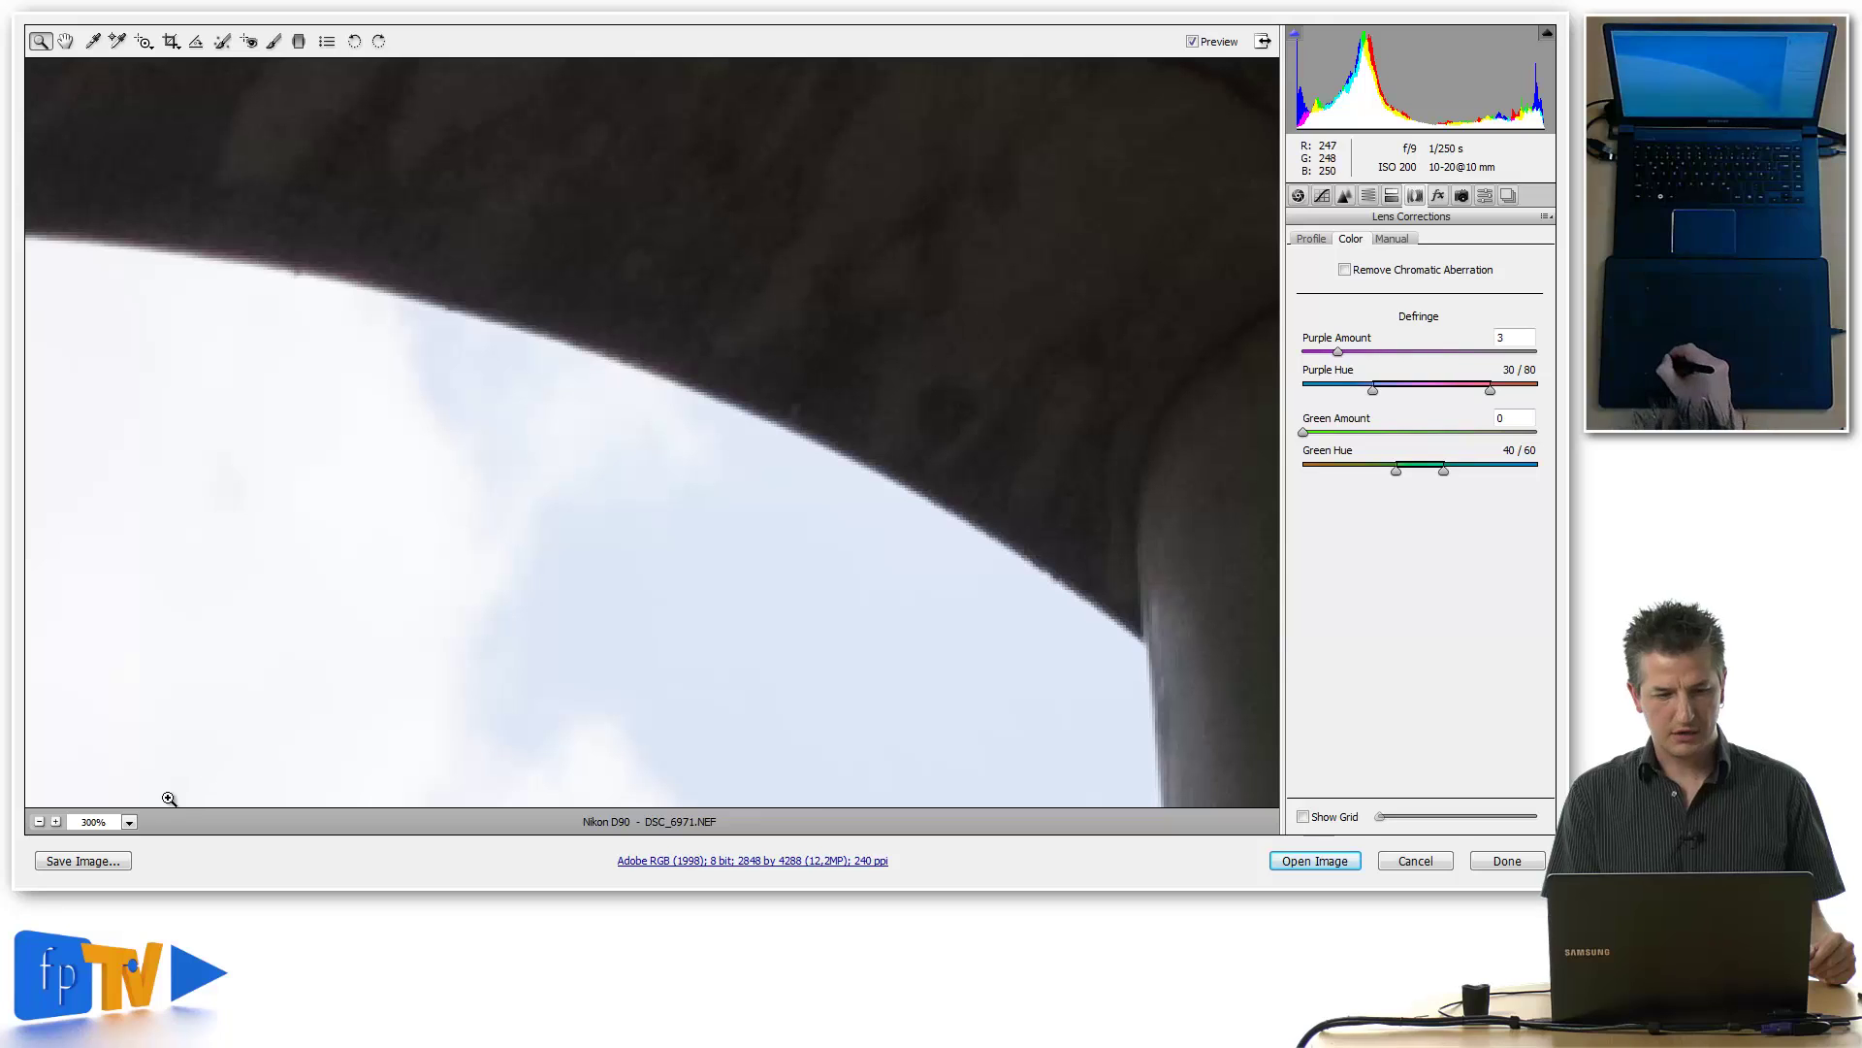
Set the preview to 200% and centre the cyan-fringed arch top.
{"action": "left_click", "coordinate": [129, 822]}
{"action": "left_click", "coordinate": [137, 730]}
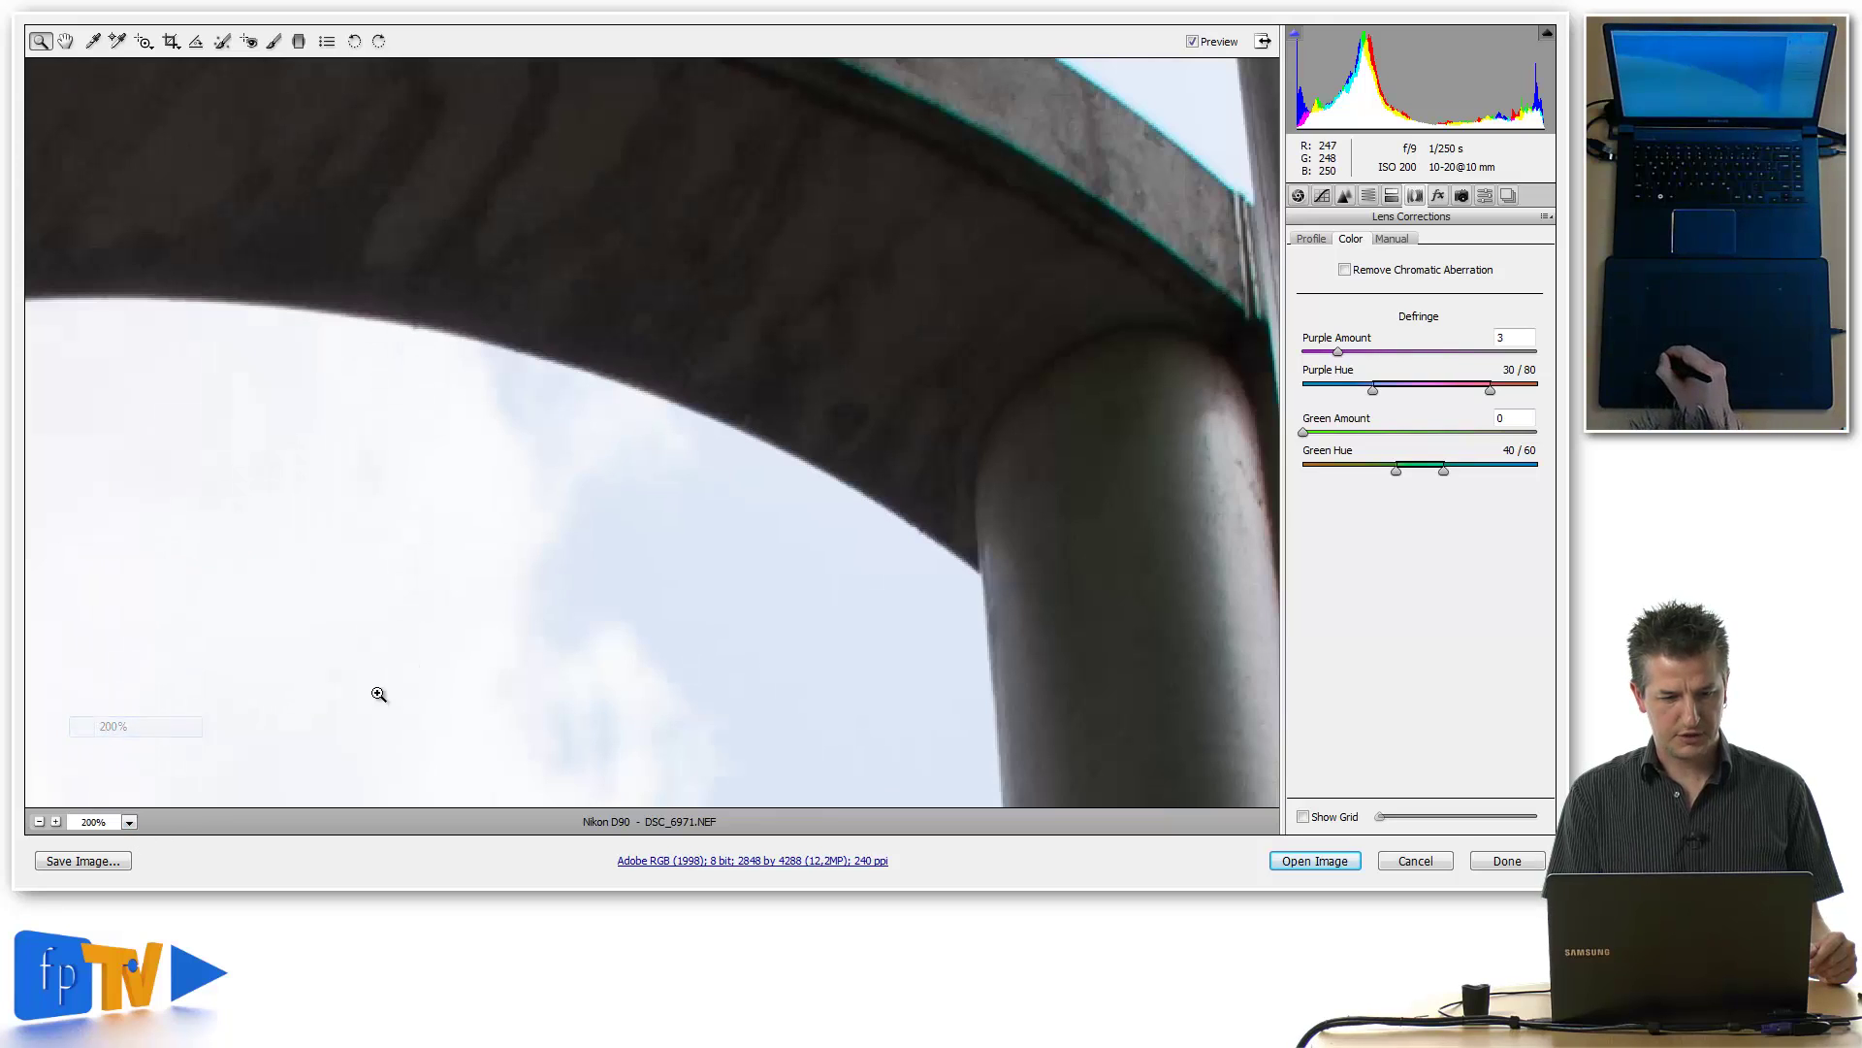
{"action": "left_click_drag", "start_coordinate": [840, 415], "coordinate": [908, 560]}
{"action": "left_click_drag", "start_coordinate": [777, 569], "coordinate": [766, 673]}
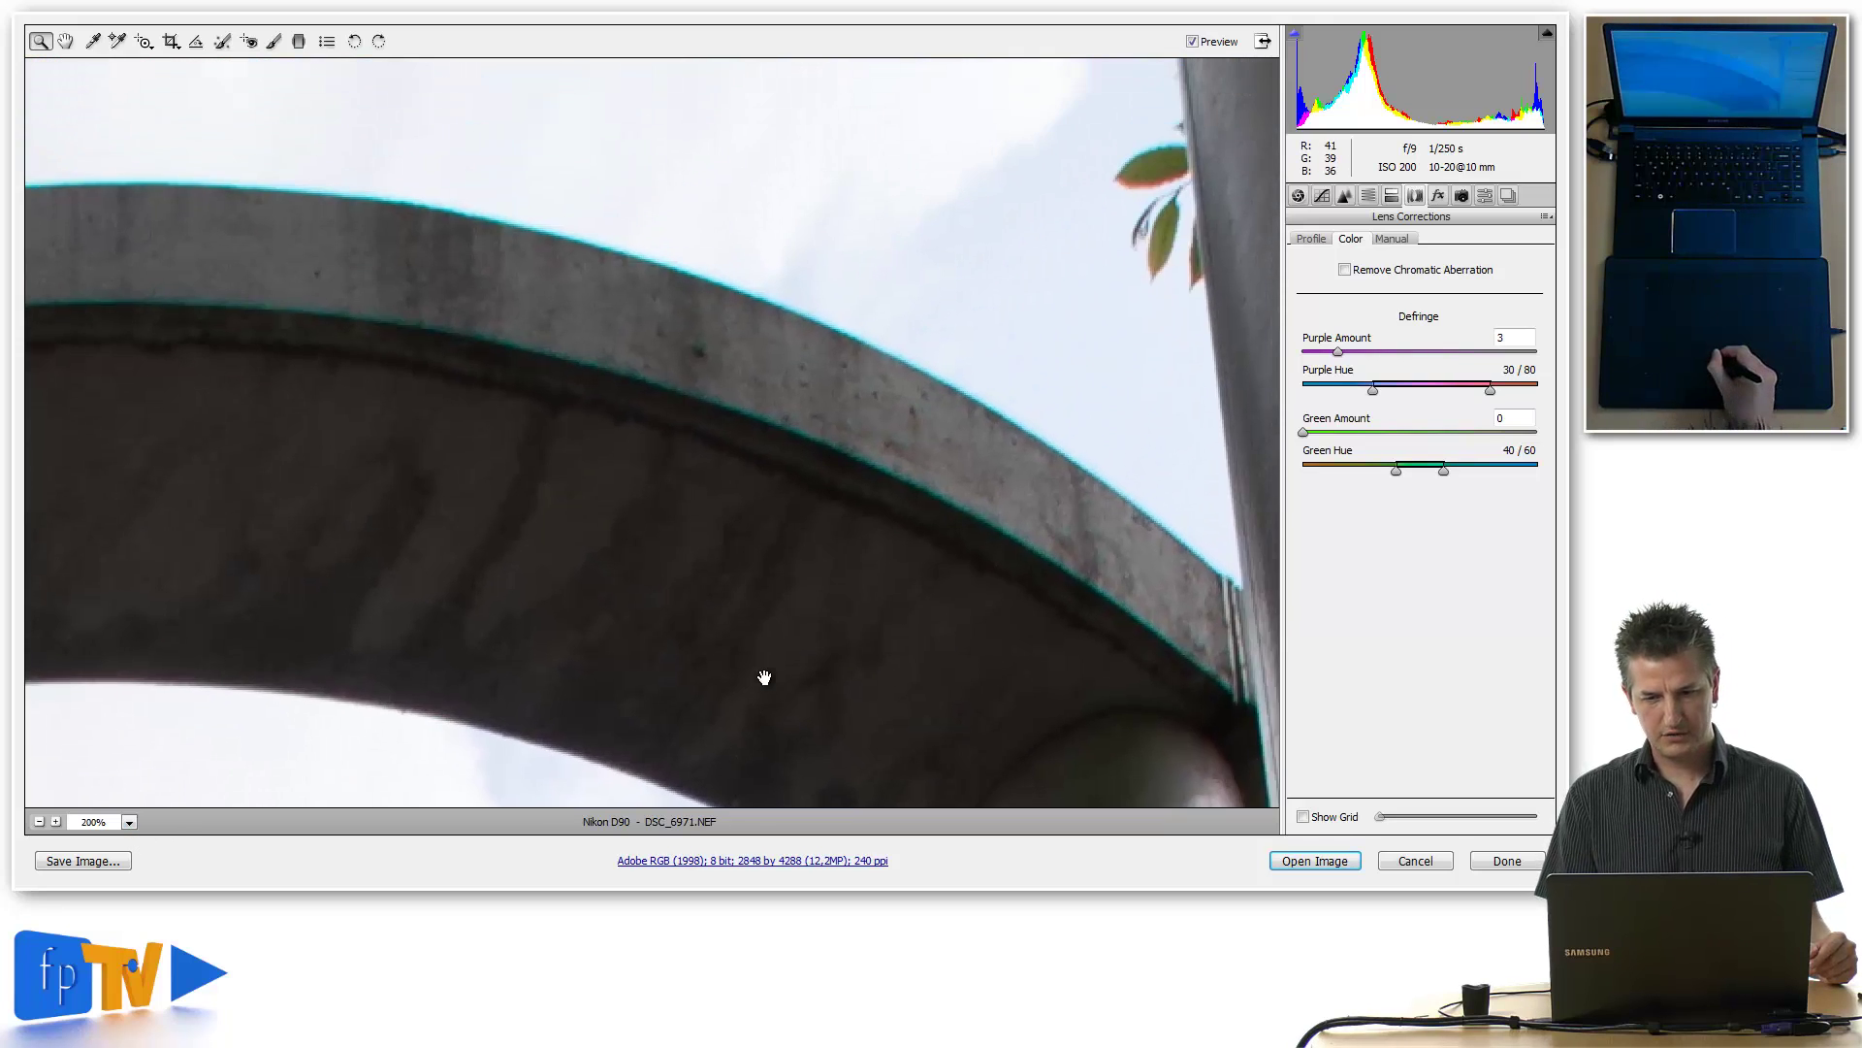
{"action": "left_click_drag", "start_coordinate": [829, 499], "coordinate": [846, 490]}
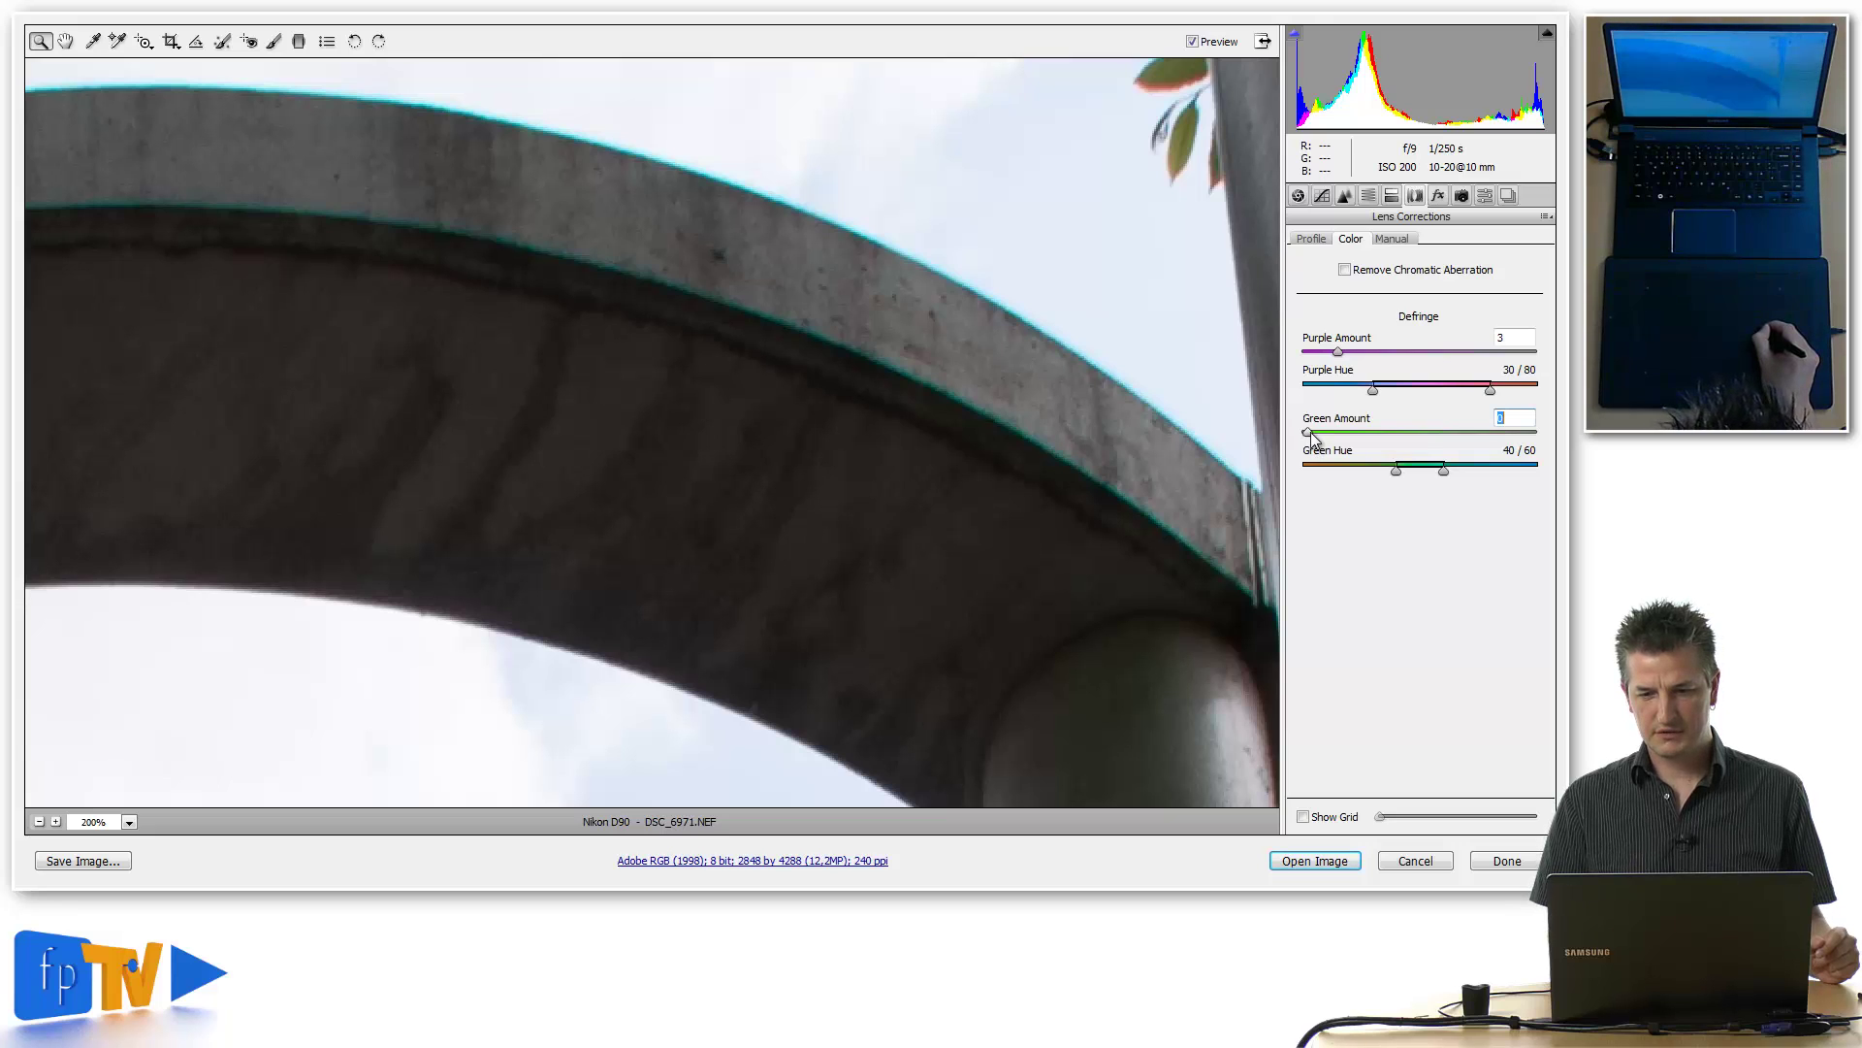
Set the Green defringe Amount to 5.
{"action": "left_click_drag", "start_coordinate": [1353, 431], "coordinate": [1397, 434]}
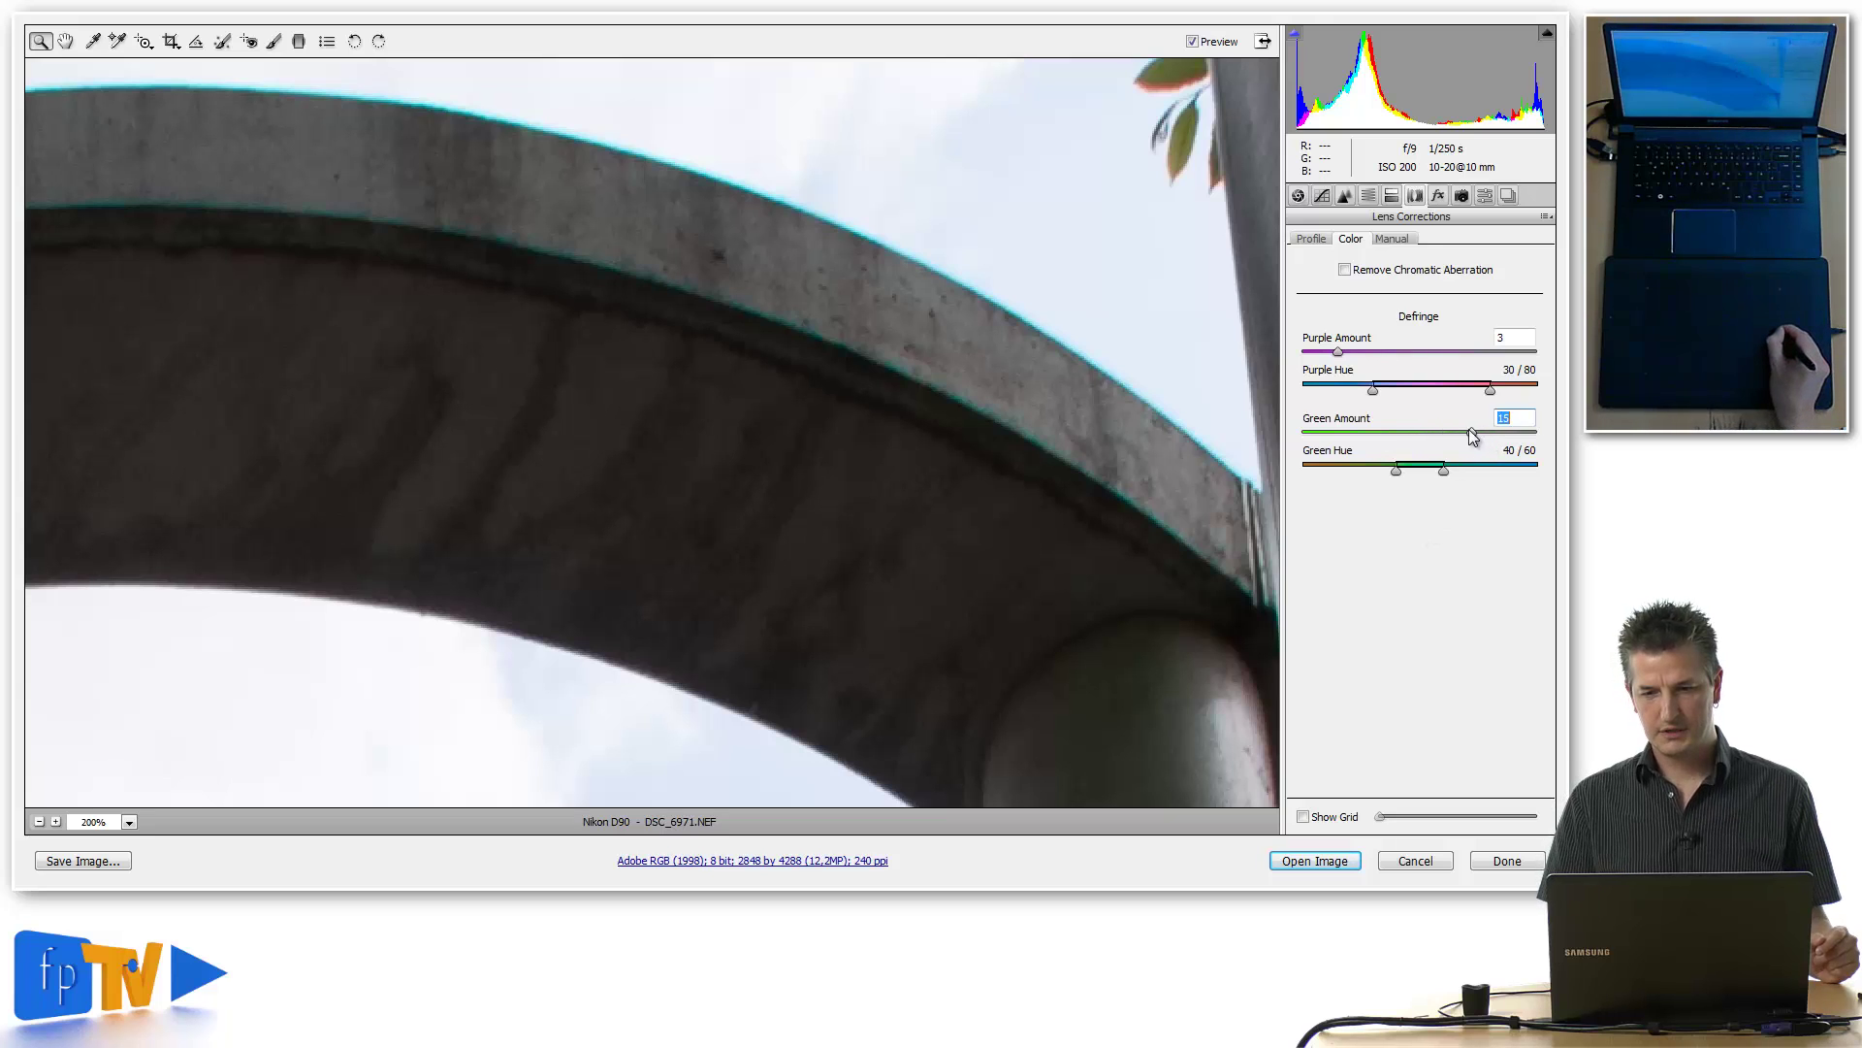
{"action": "left_click_drag", "start_coordinate": [1446, 434], "coordinate": [1519, 439]}
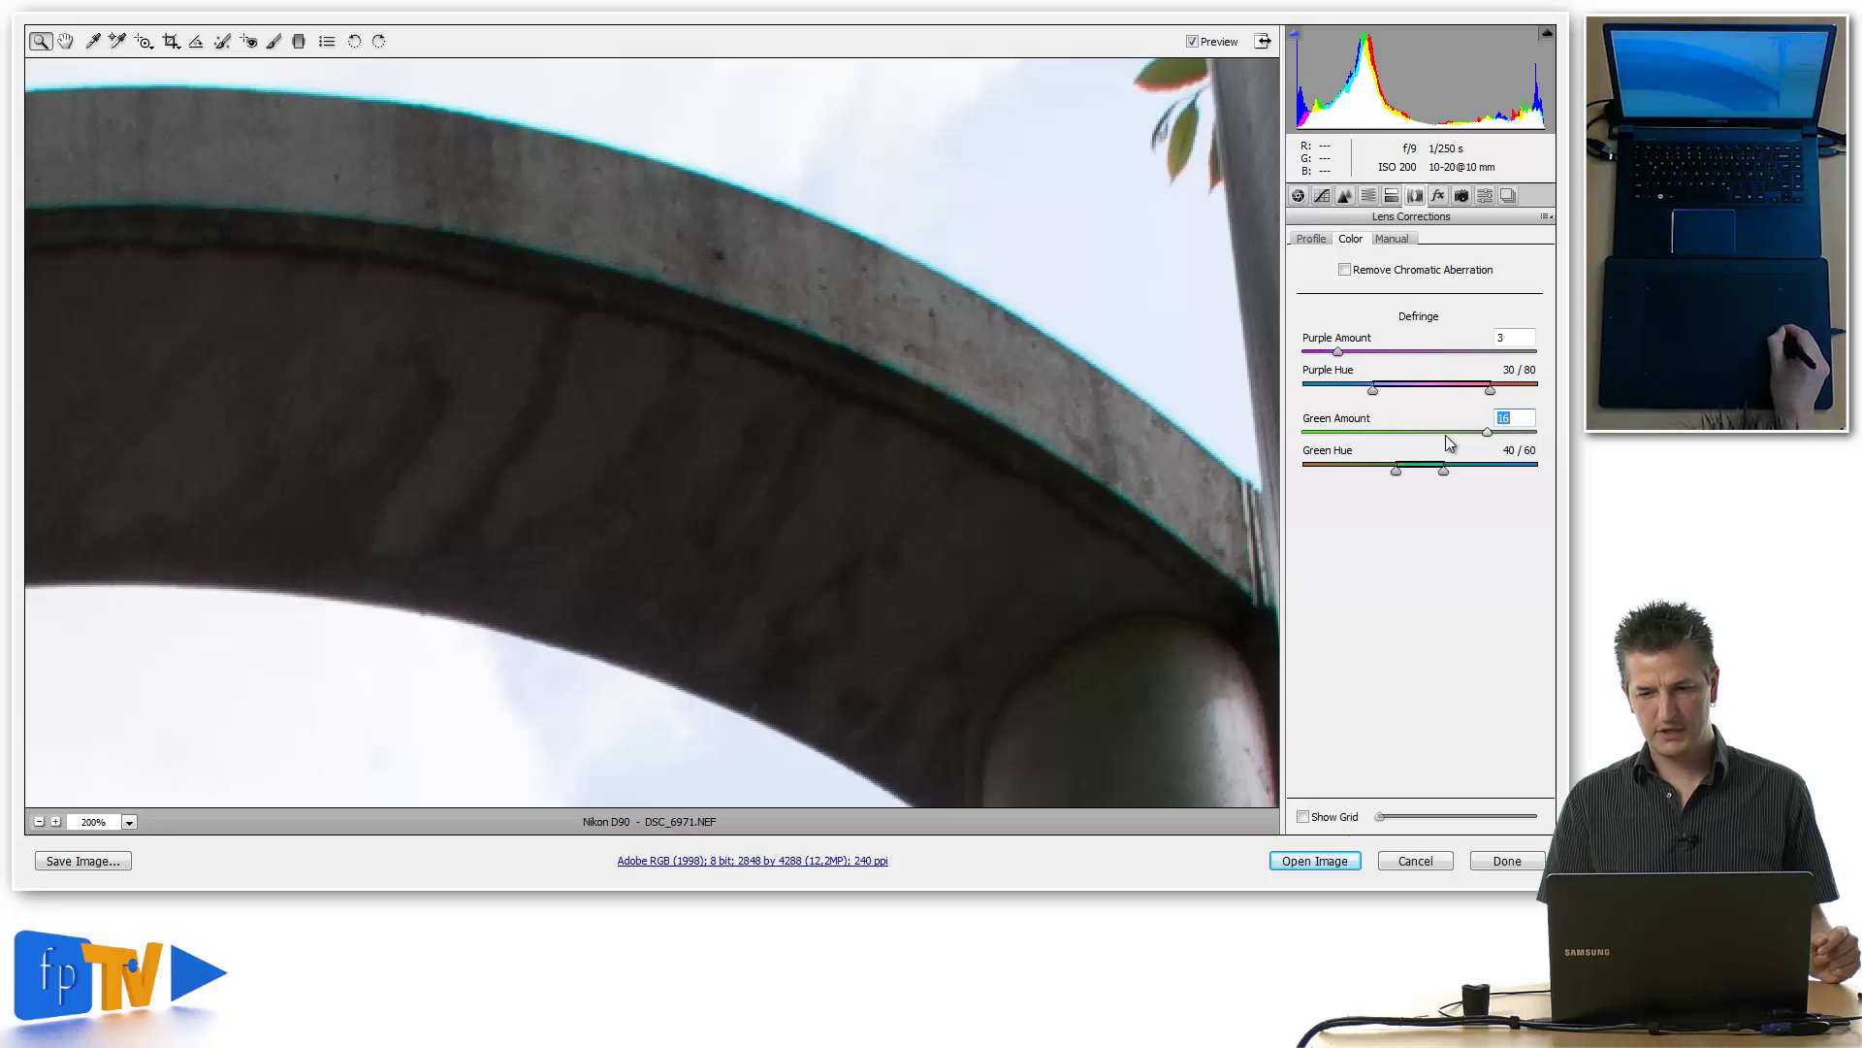
{"action": "left_click_drag", "start_coordinate": [1465, 446], "coordinate": [1371, 443]}
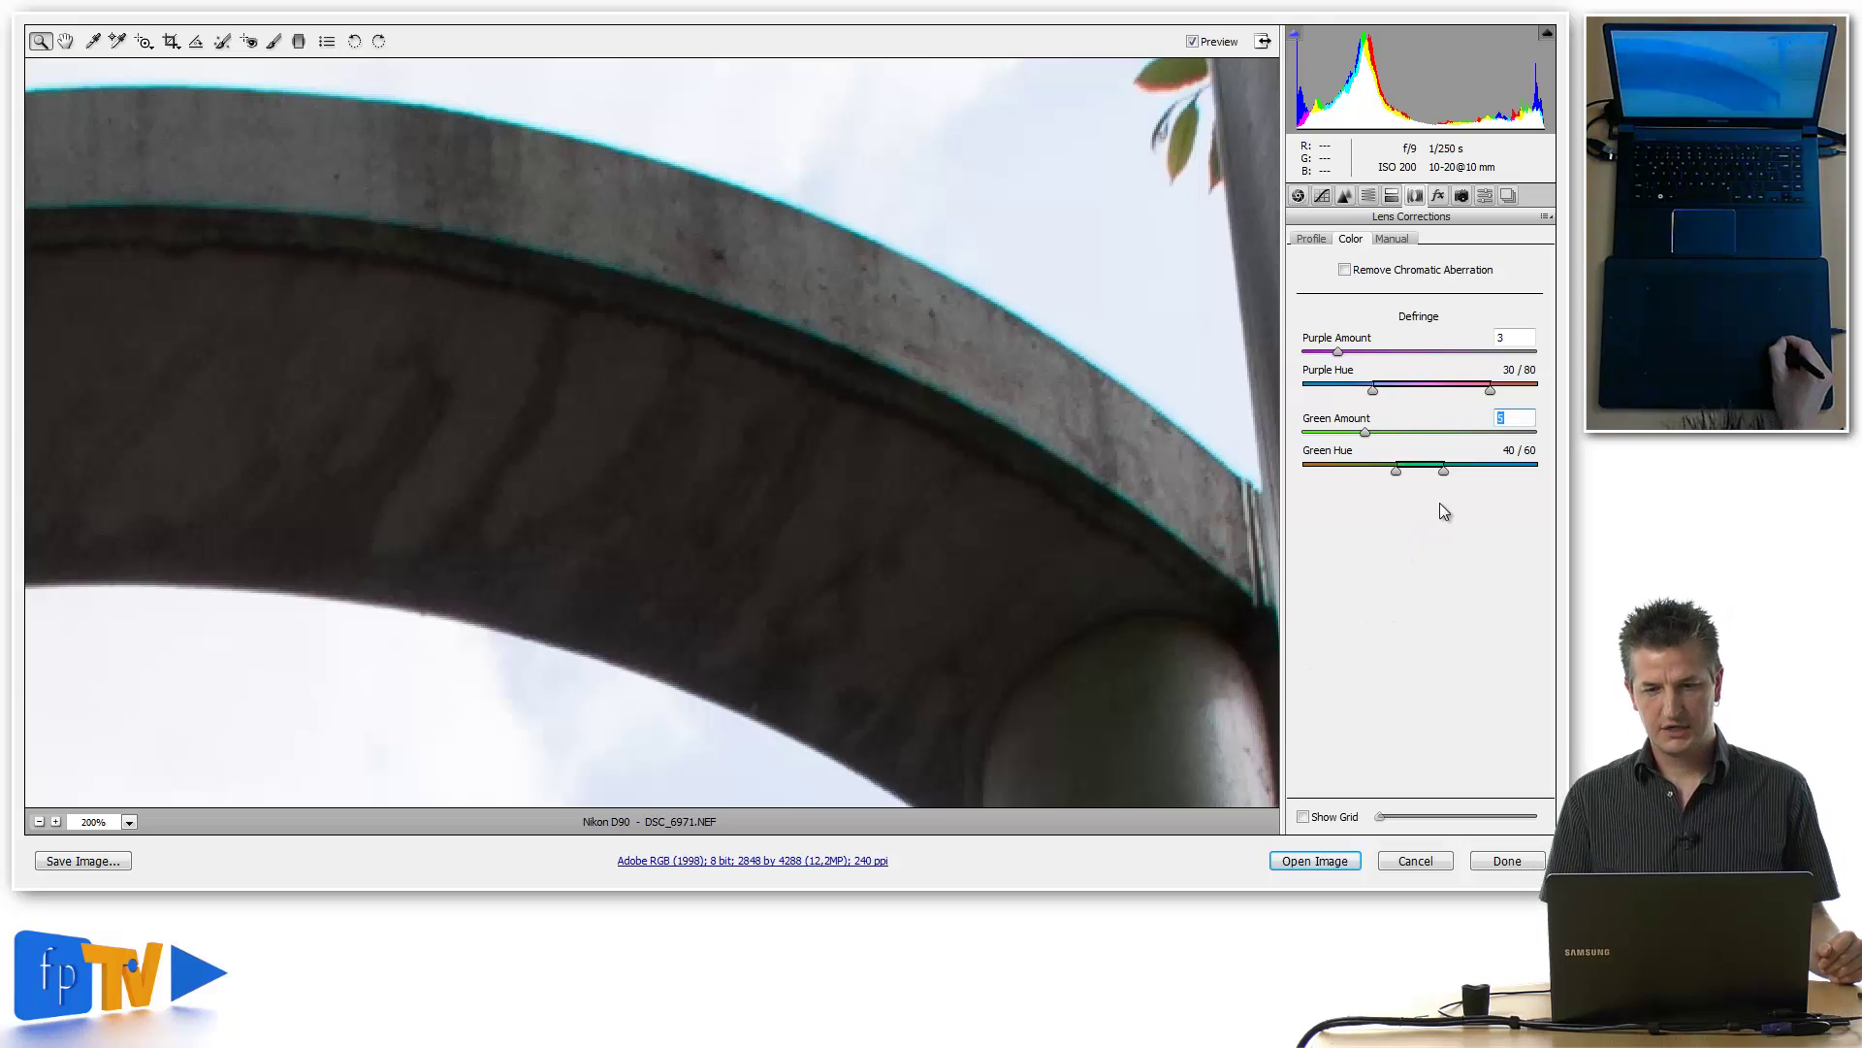
Zoom to 400% on the arch top and widen Green Hue to 40/83, checking the stone edge.
{"action": "left_click", "coordinate": [1116, 561]}
{"action": "left_click_drag", "start_coordinate": [711, 529], "coordinate": [857, 395]}
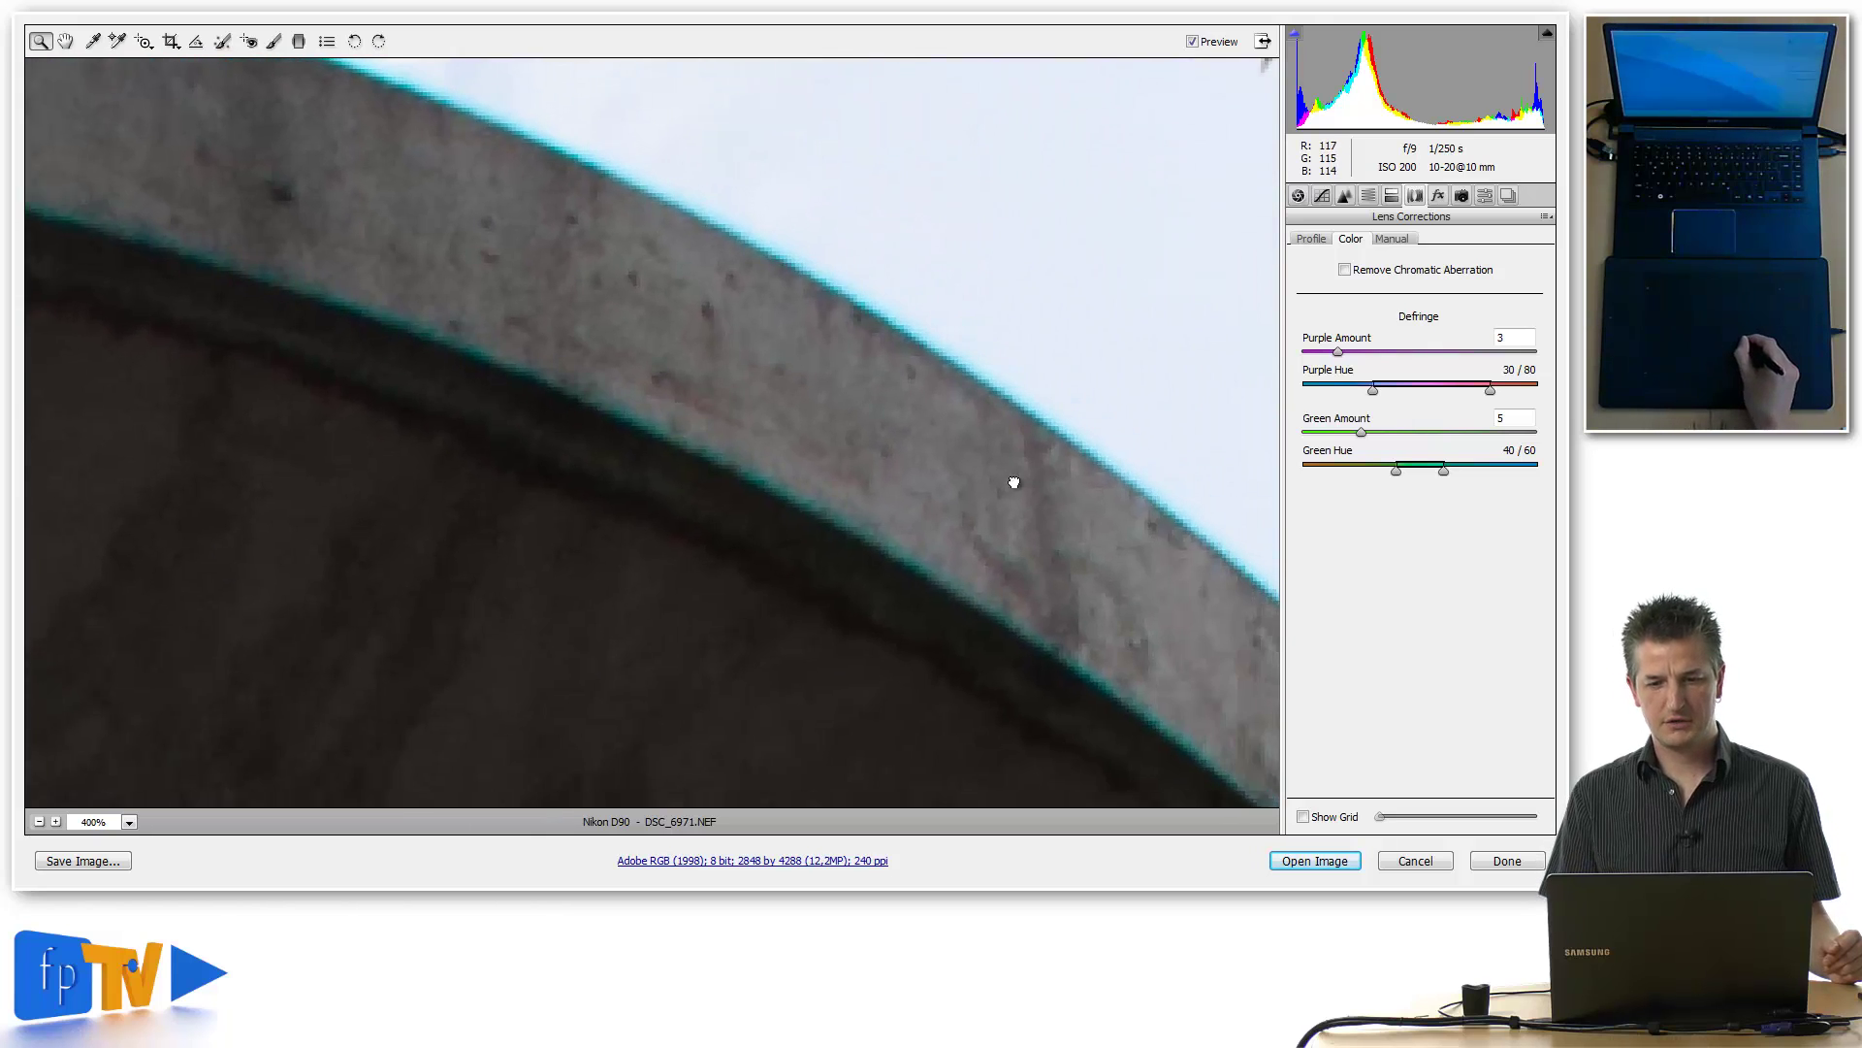
{"action": "left_click_drag", "start_coordinate": [1010, 482], "coordinate": [937, 510]}
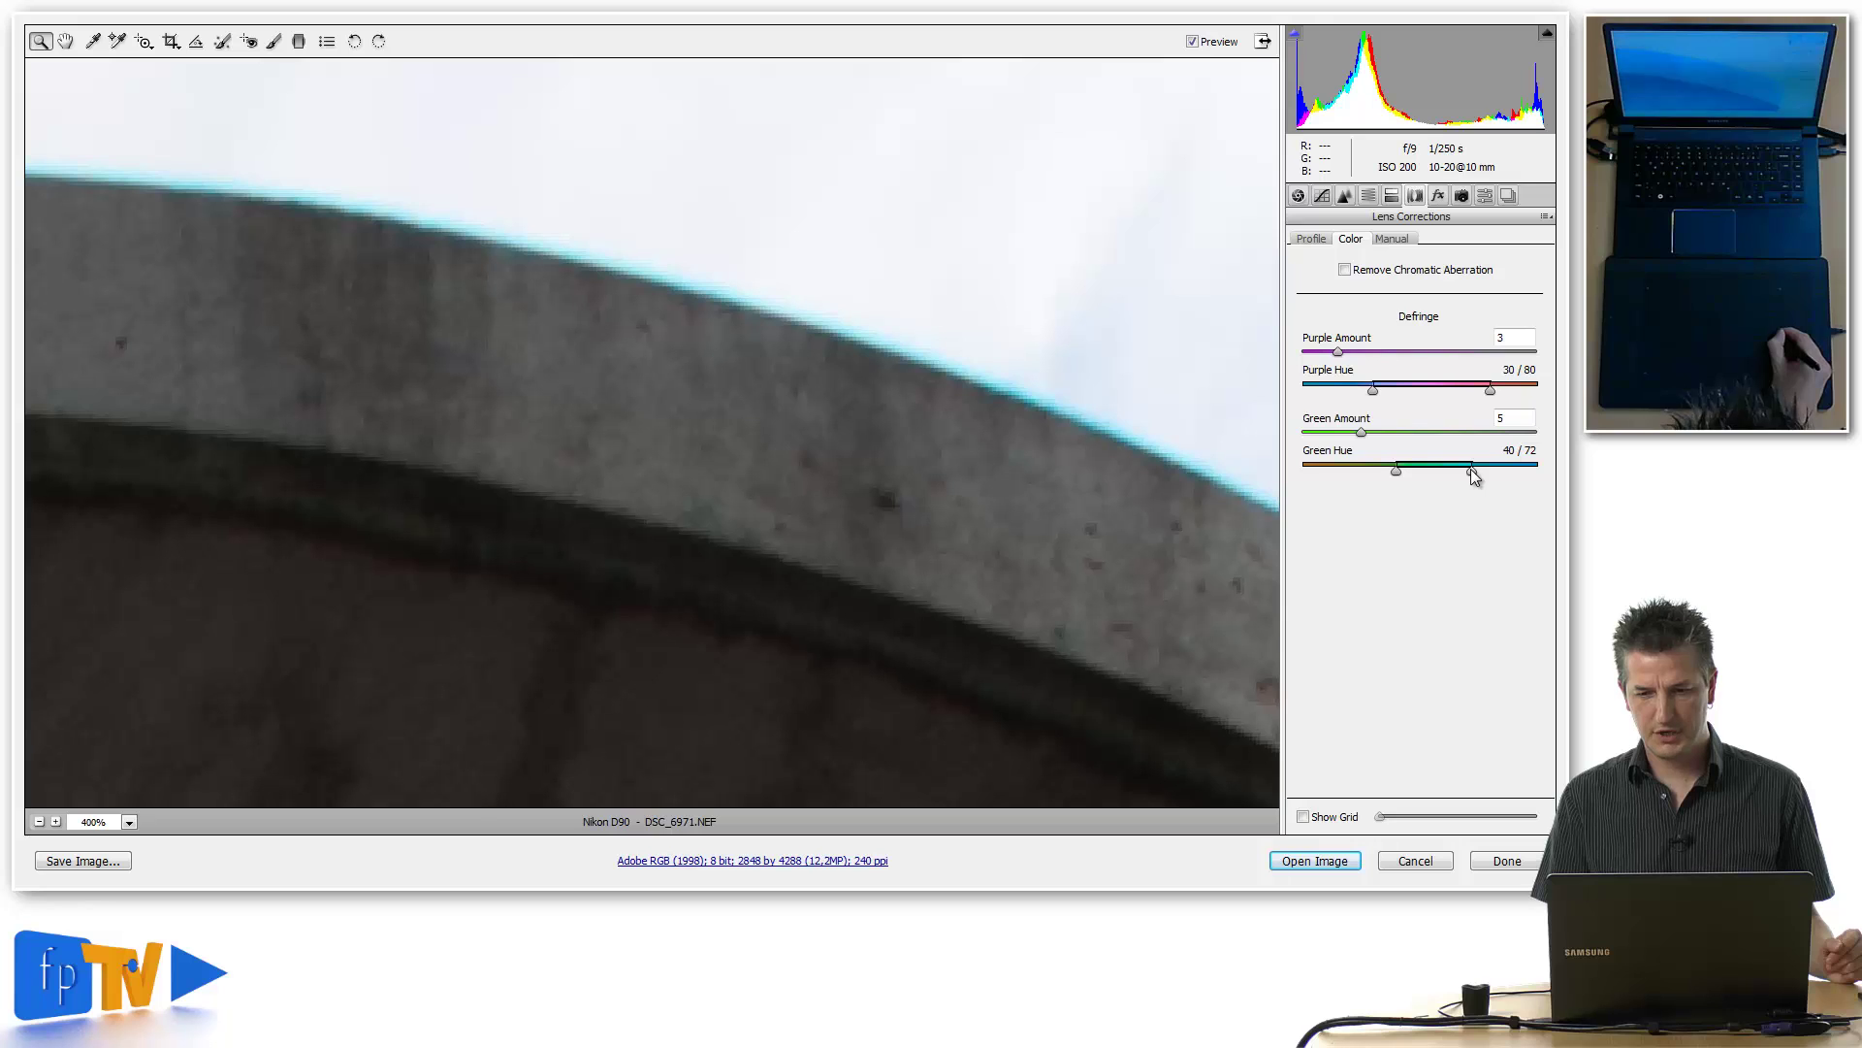
{"action": "left_click_drag", "start_coordinate": [1471, 469], "coordinate": [1485, 469]}
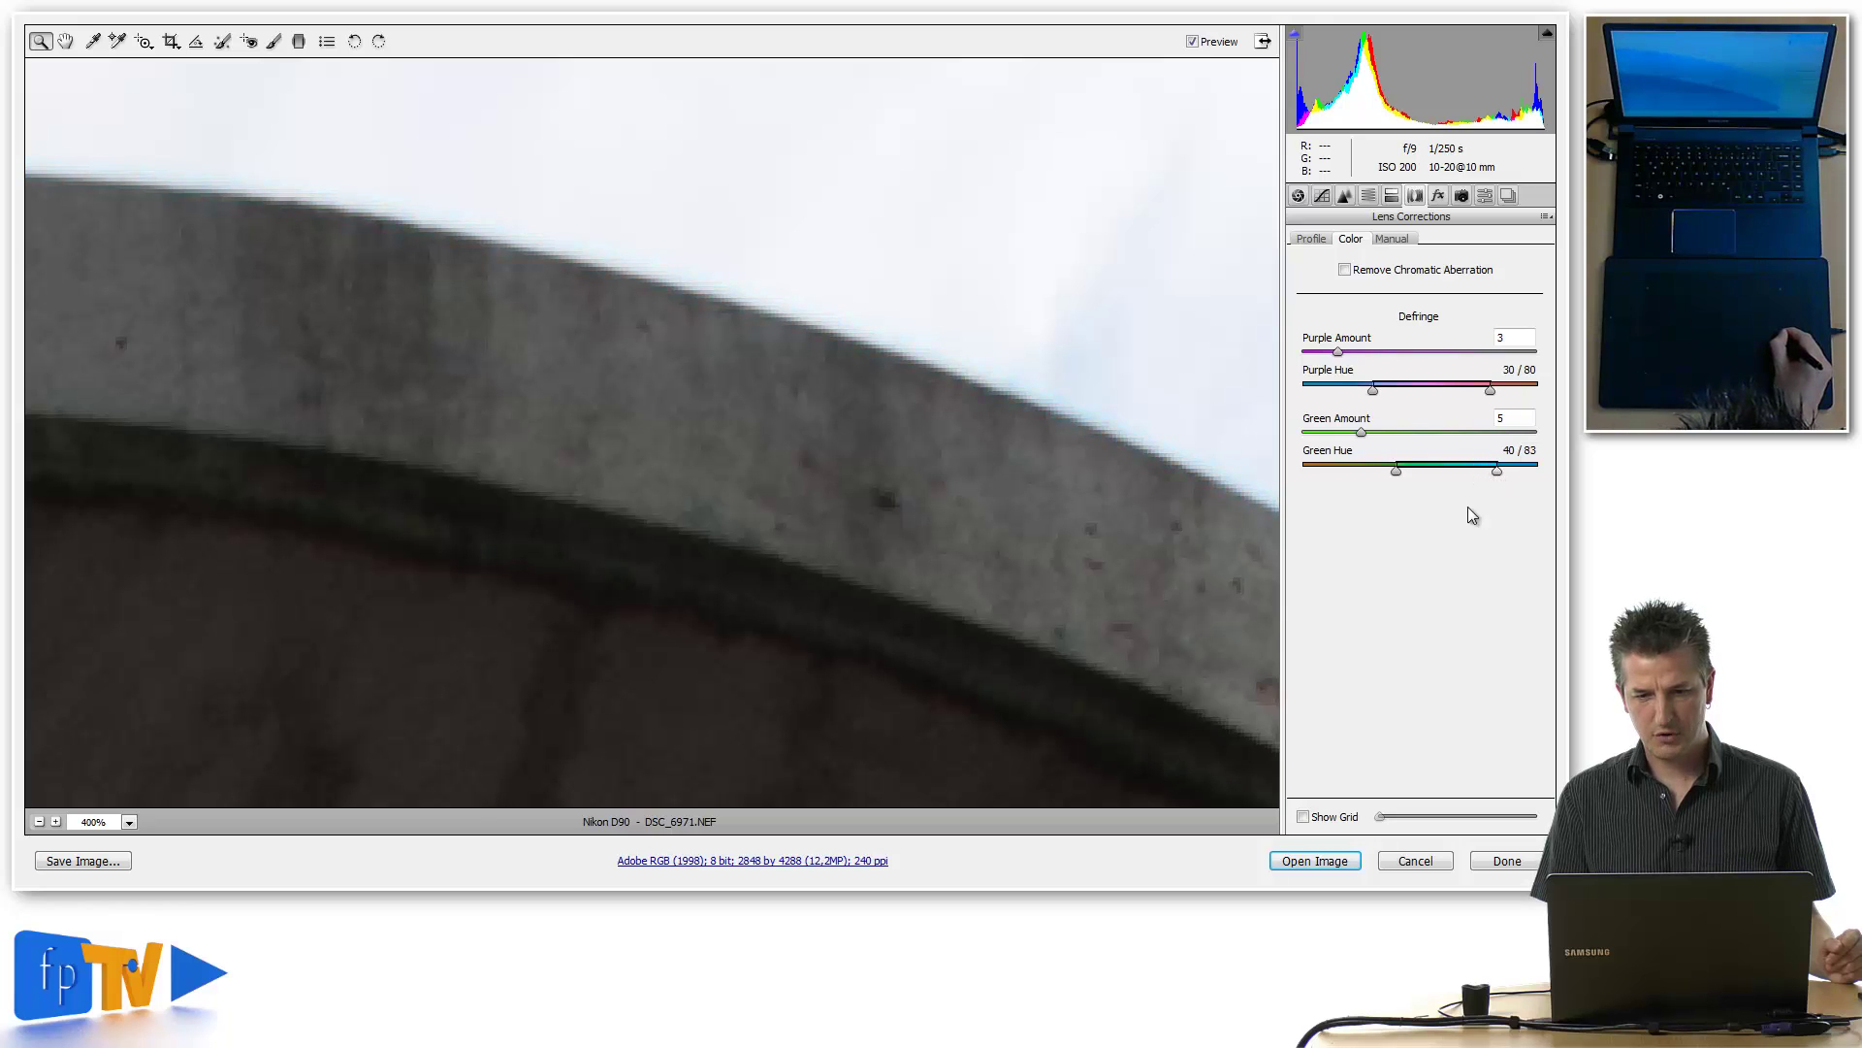
{"action": "left_click_drag", "start_coordinate": [1145, 563], "coordinate": [1036, 487]}
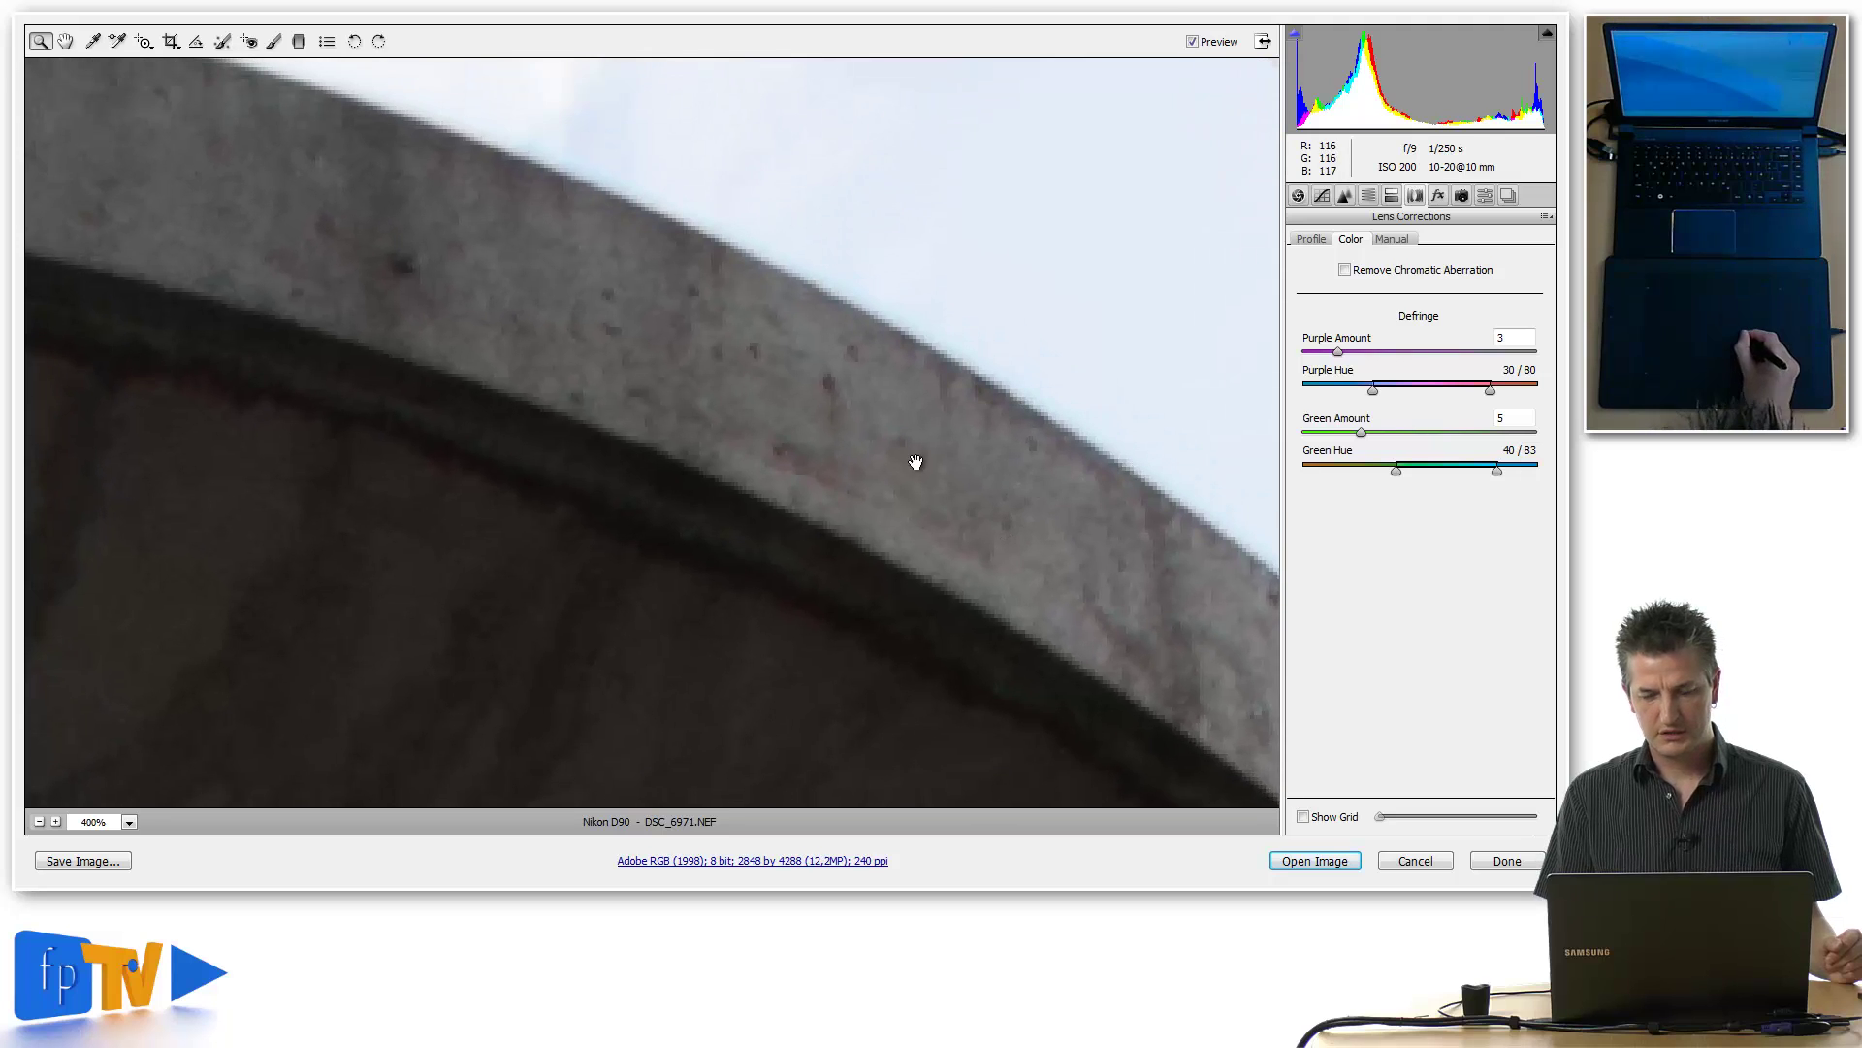
{"action": "left_click_drag", "start_coordinate": [916, 462], "coordinate": [517, 420]}
View the pillars at 200%, then the column top under the arch at 400%.
{"action": "left_click", "coordinate": [130, 821]}
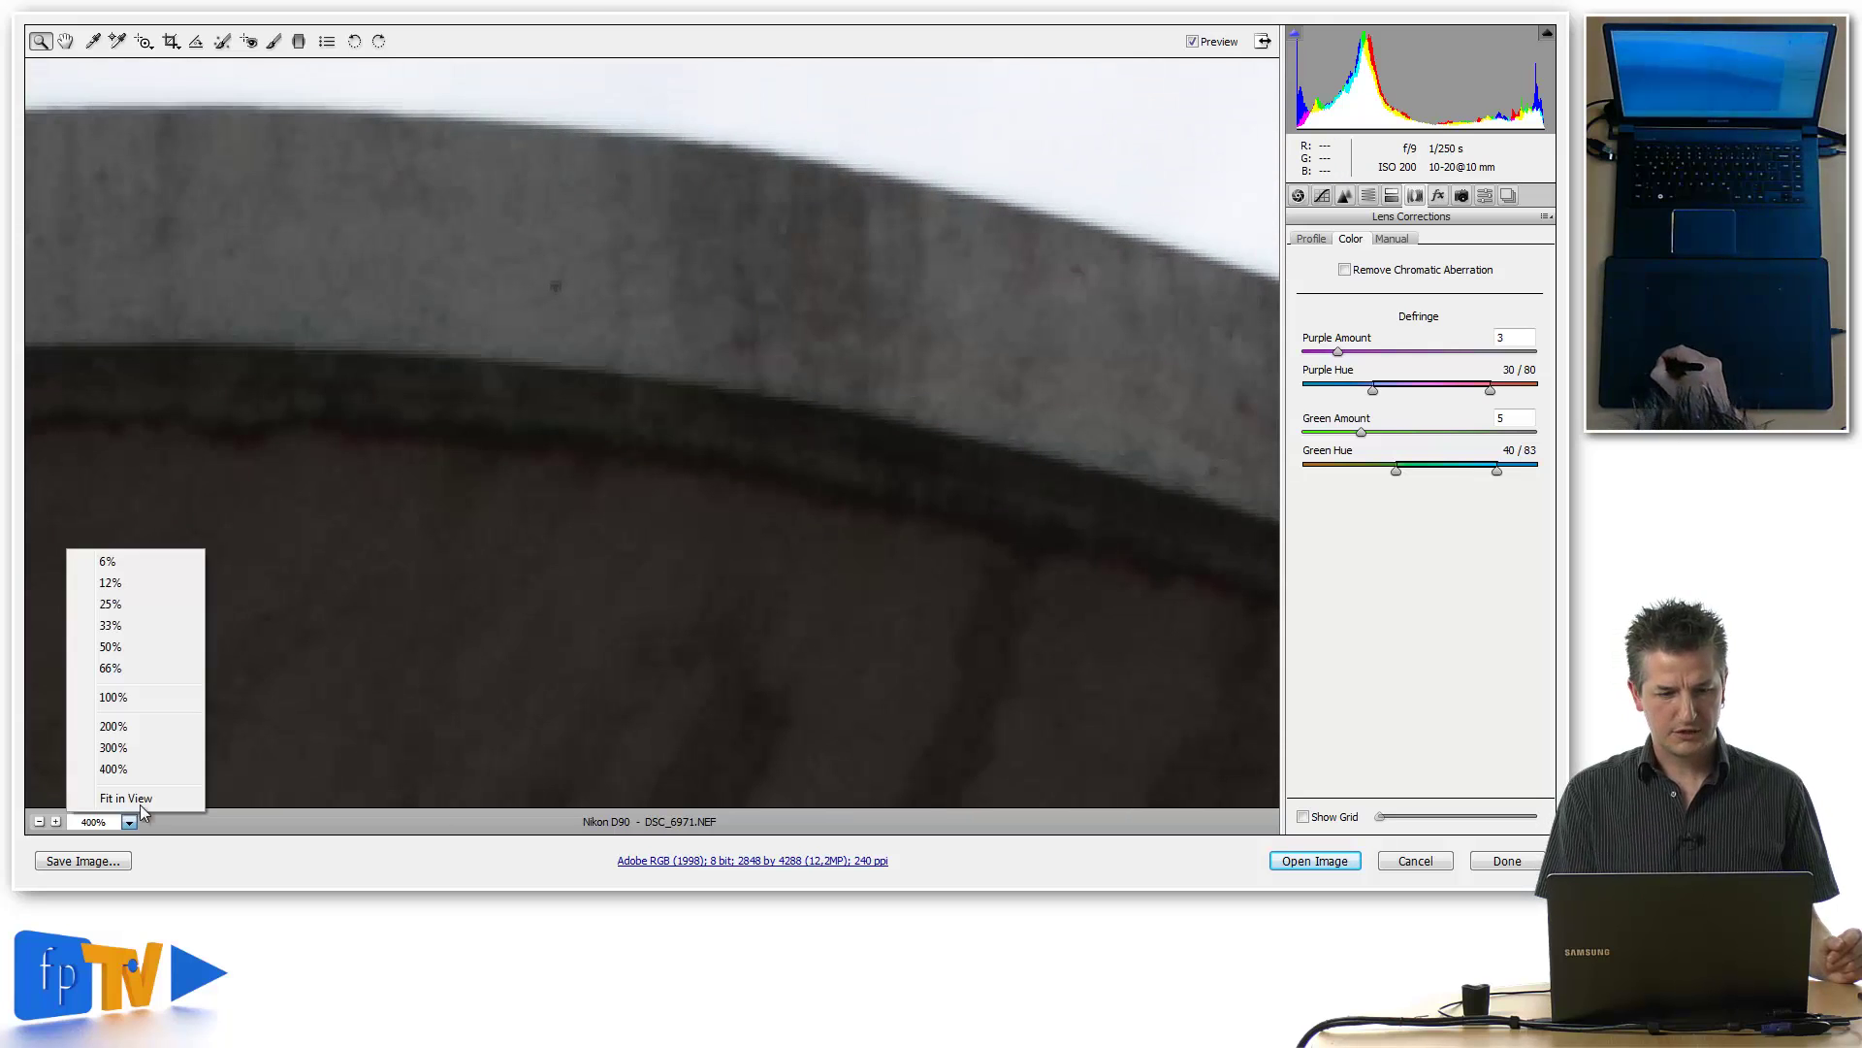
{"action": "left_click", "coordinate": [109, 730]}
{"action": "left_click_drag", "start_coordinate": [744, 382], "coordinate": [918, 507]}
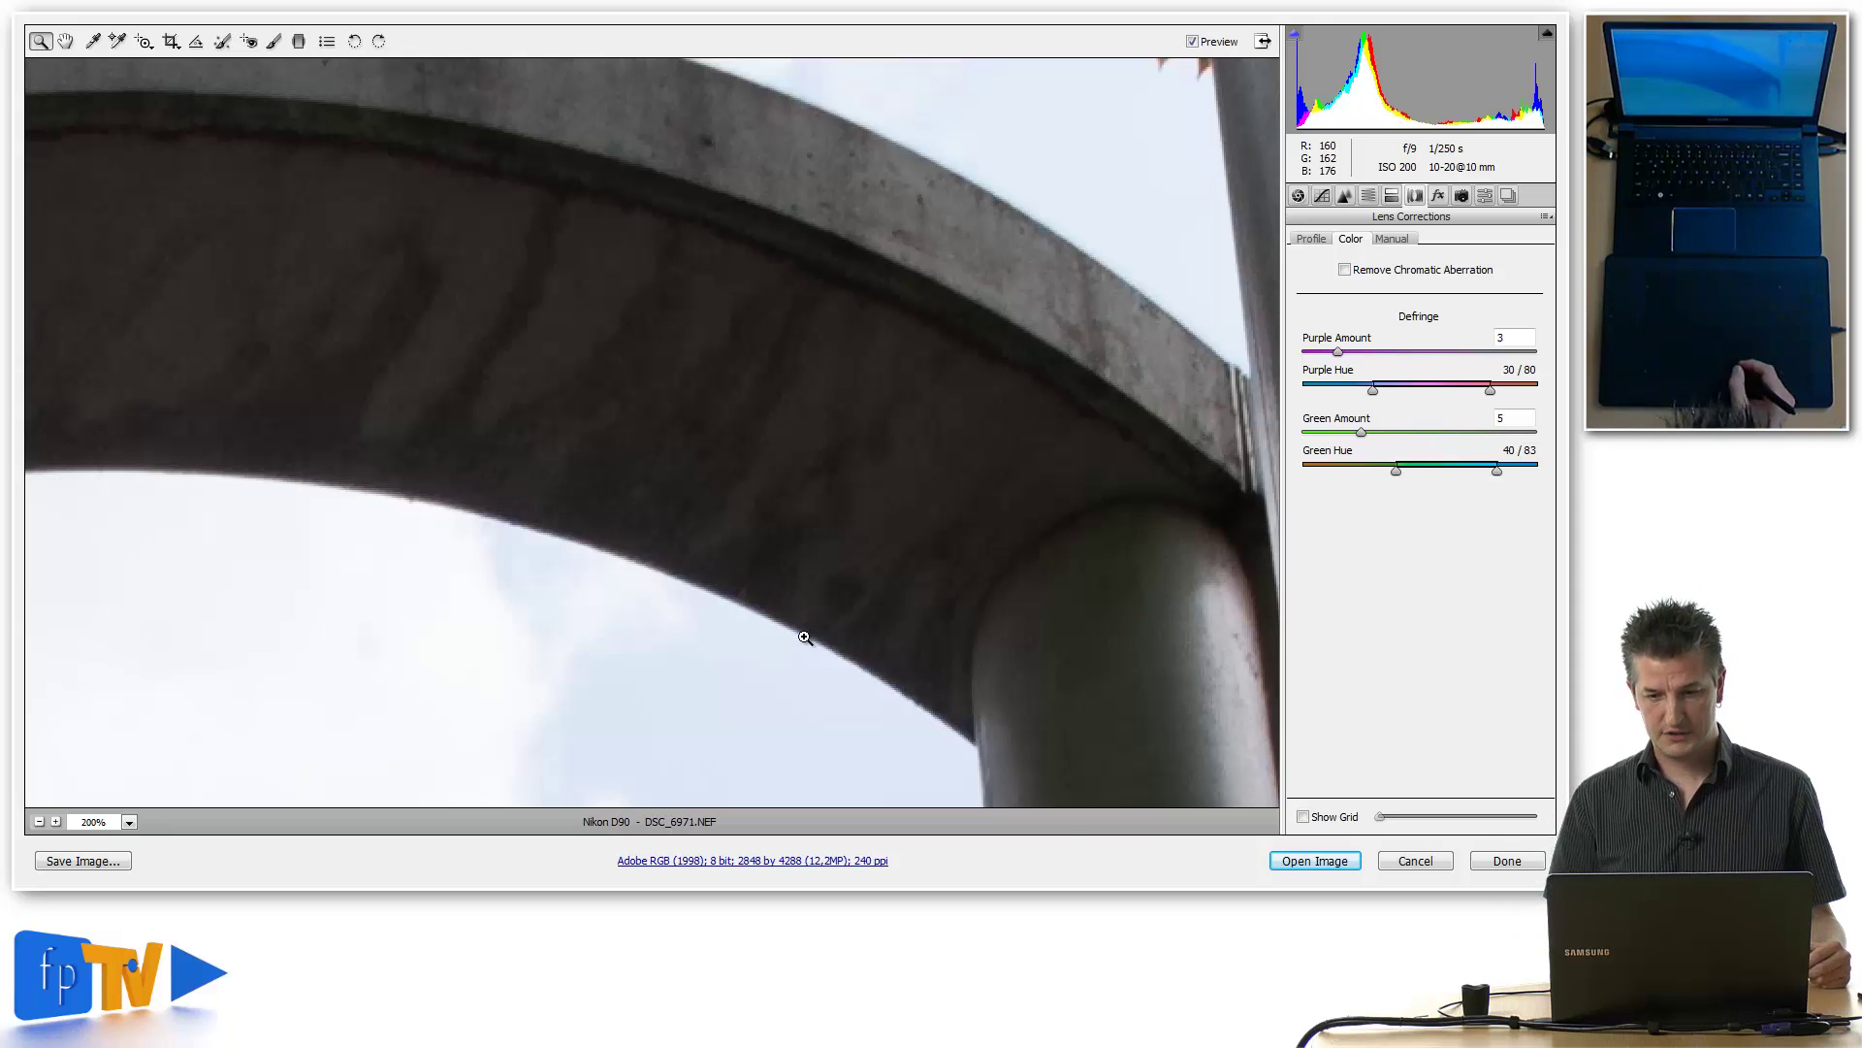
{"action": "left_click_drag", "start_coordinate": [582, 431], "coordinate": [790, 565]}
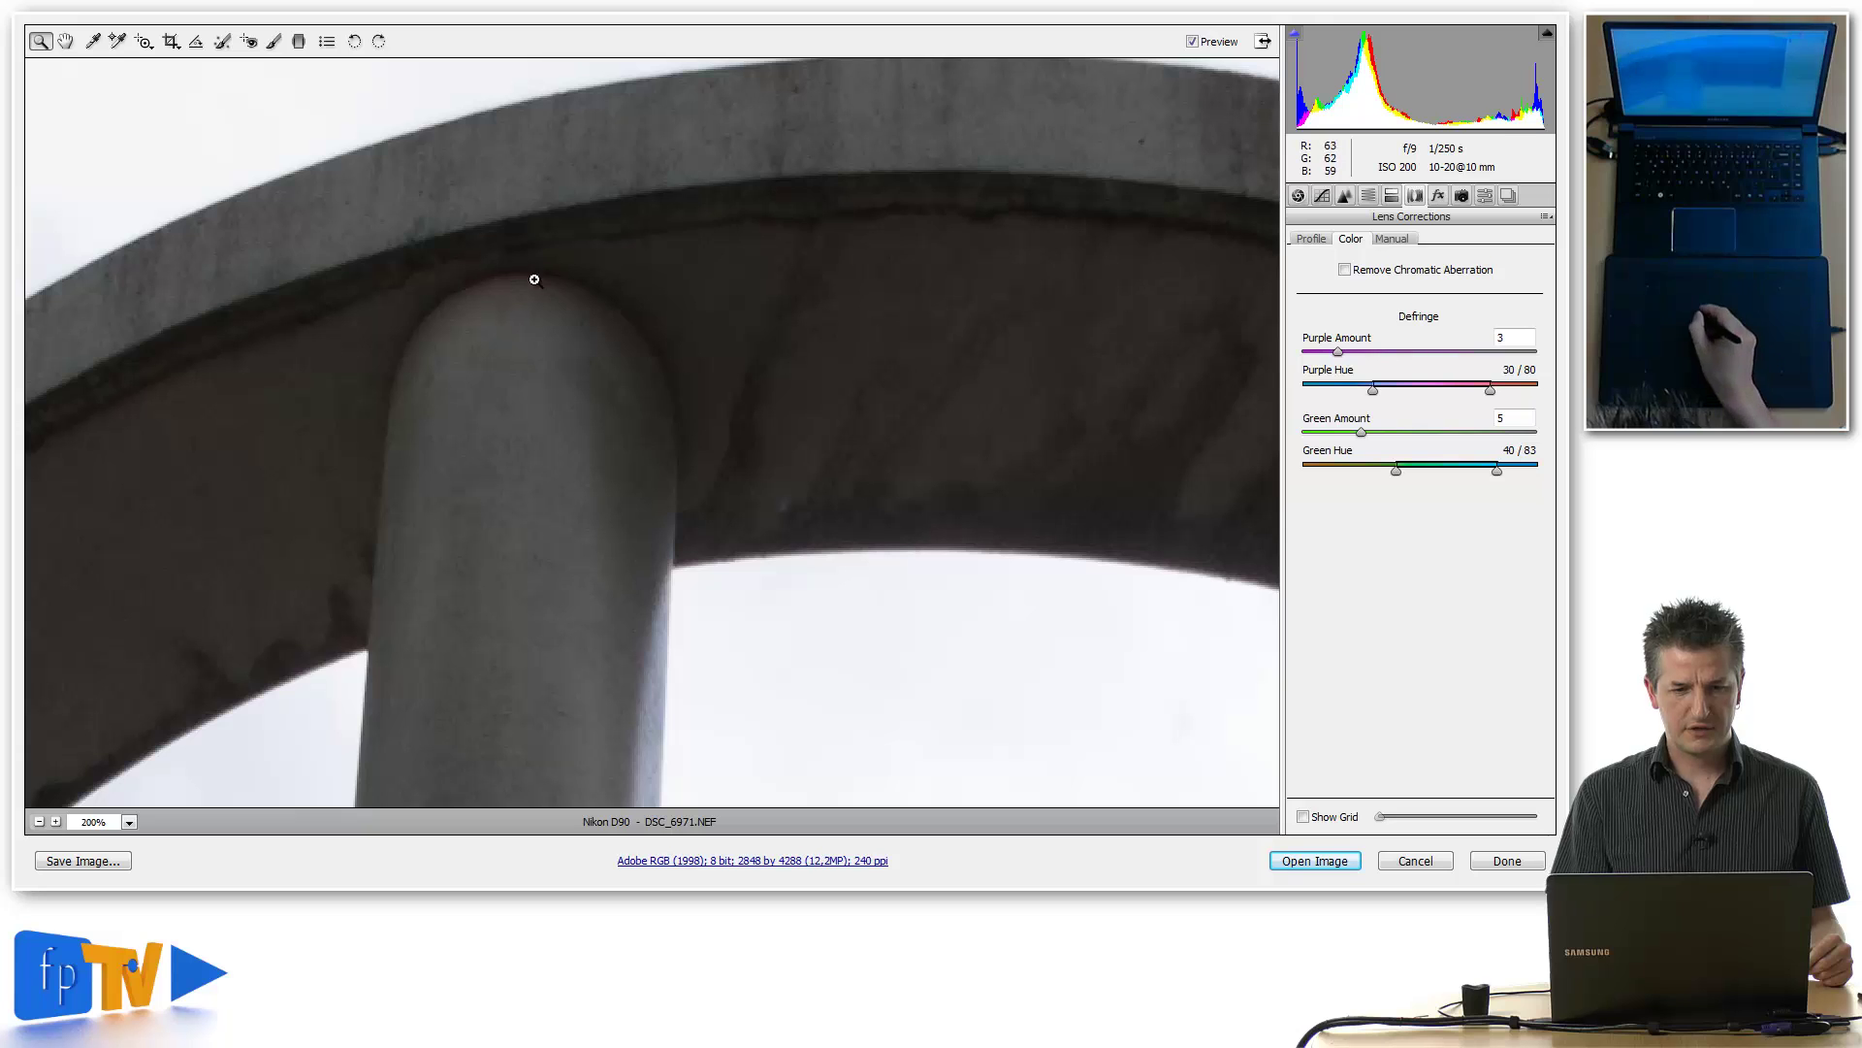
{"action": "left_click", "coordinate": [512, 282]}
{"action": "left_click_drag", "start_coordinate": [720, 523], "coordinate": [495, 328]}
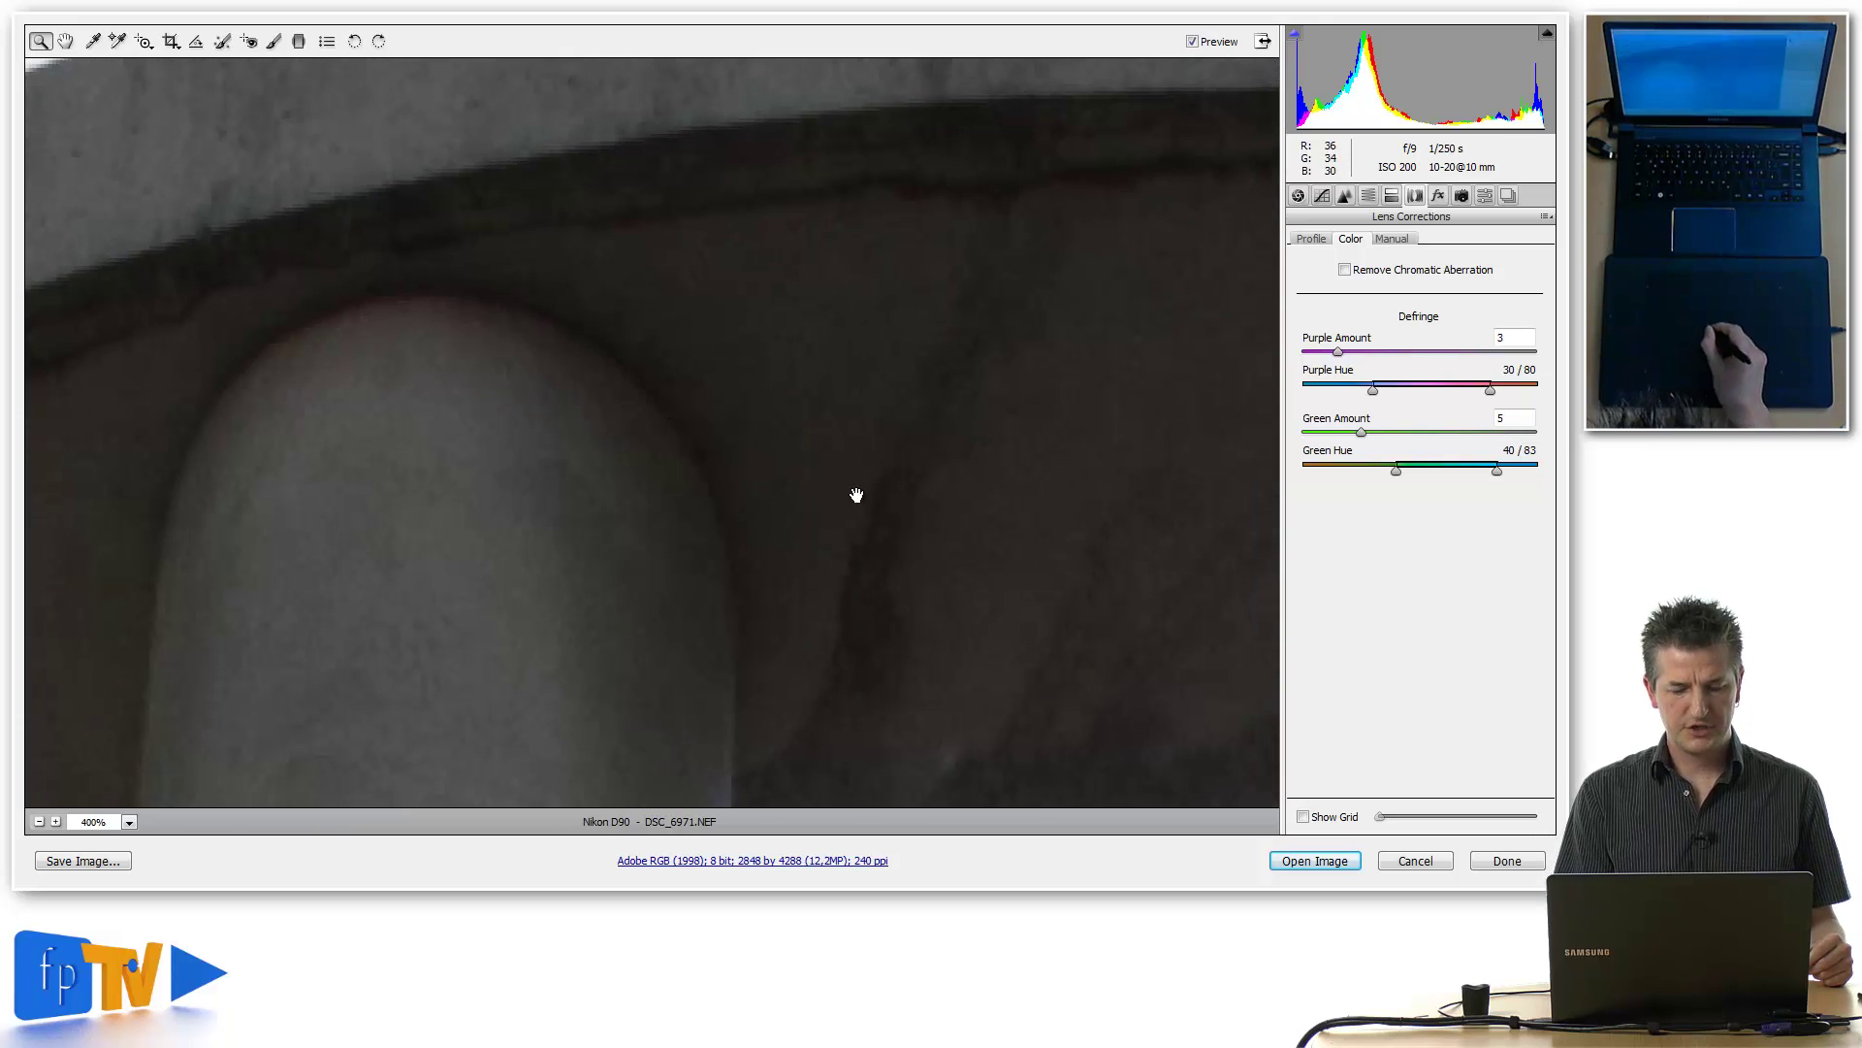
{"action": "left_click_drag", "start_coordinate": [857, 495], "coordinate": [723, 360]}
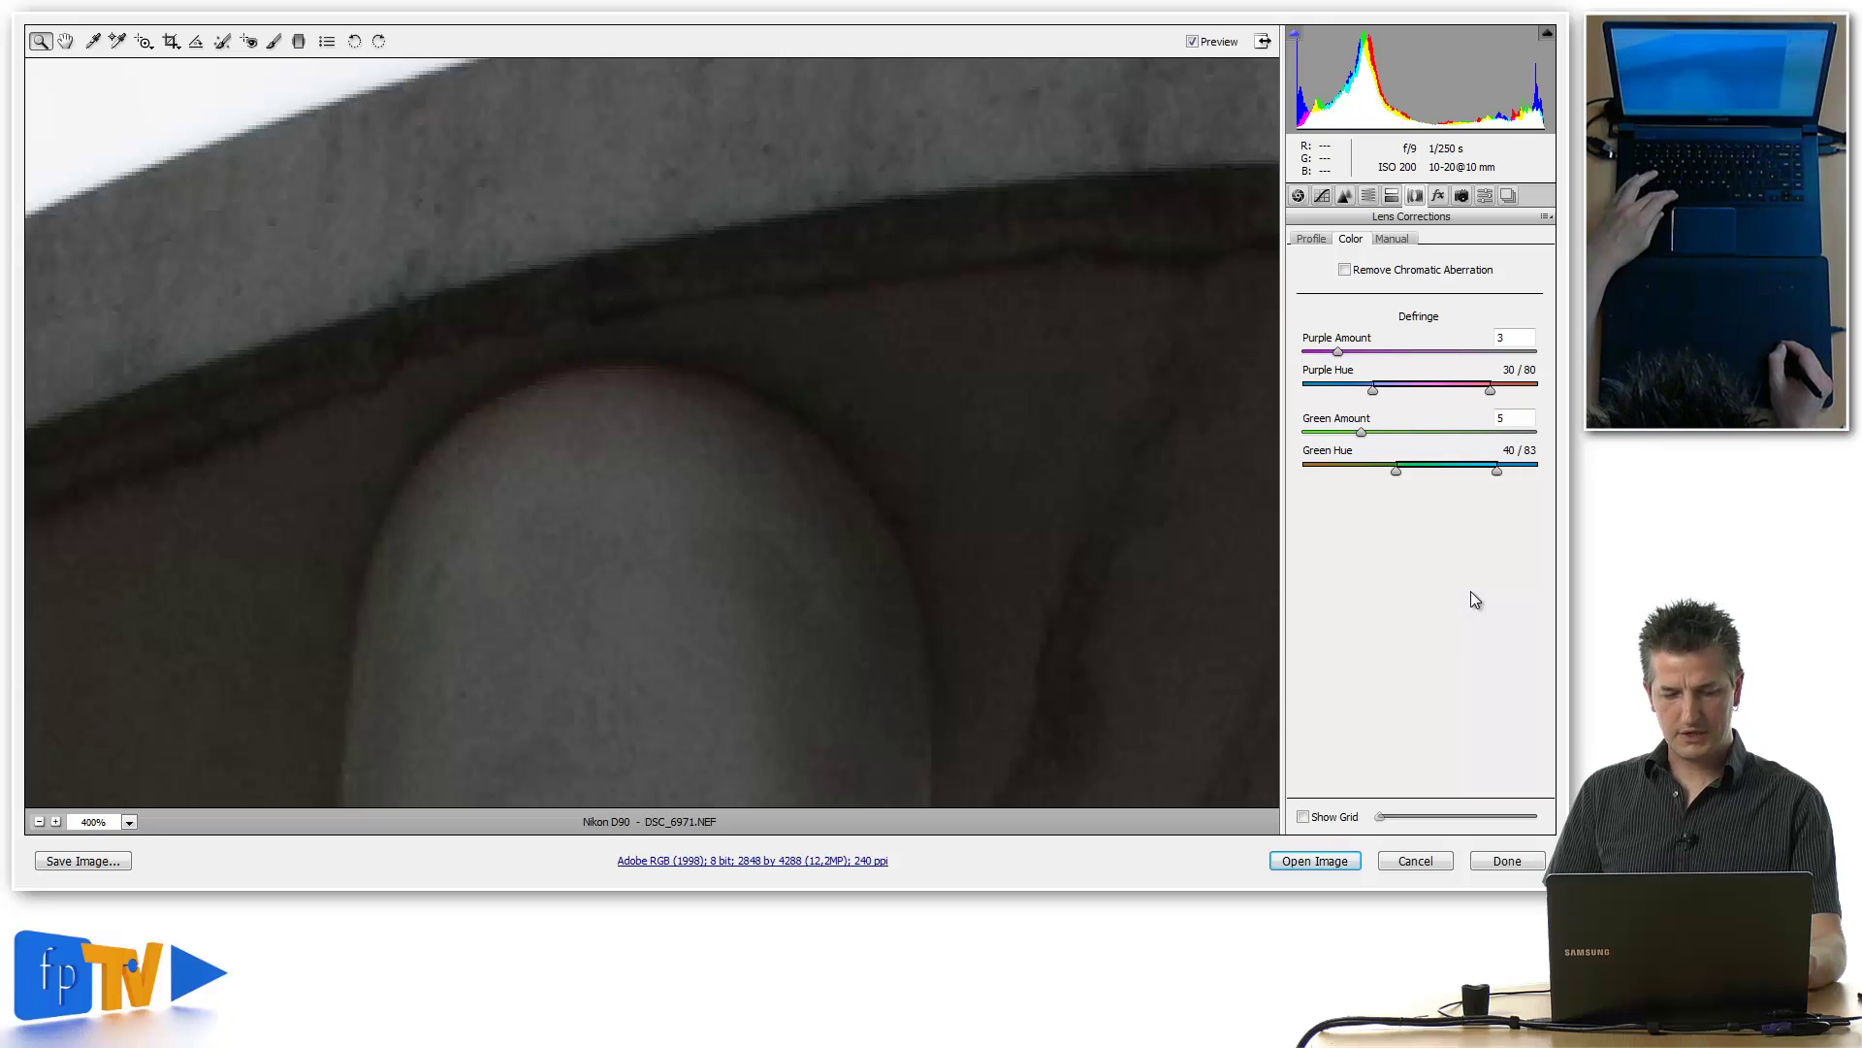
Alt-drag the Purple Hue right handle to widen the range to 30/97, checking the column top.
{"action": "key", "text": "alt"}
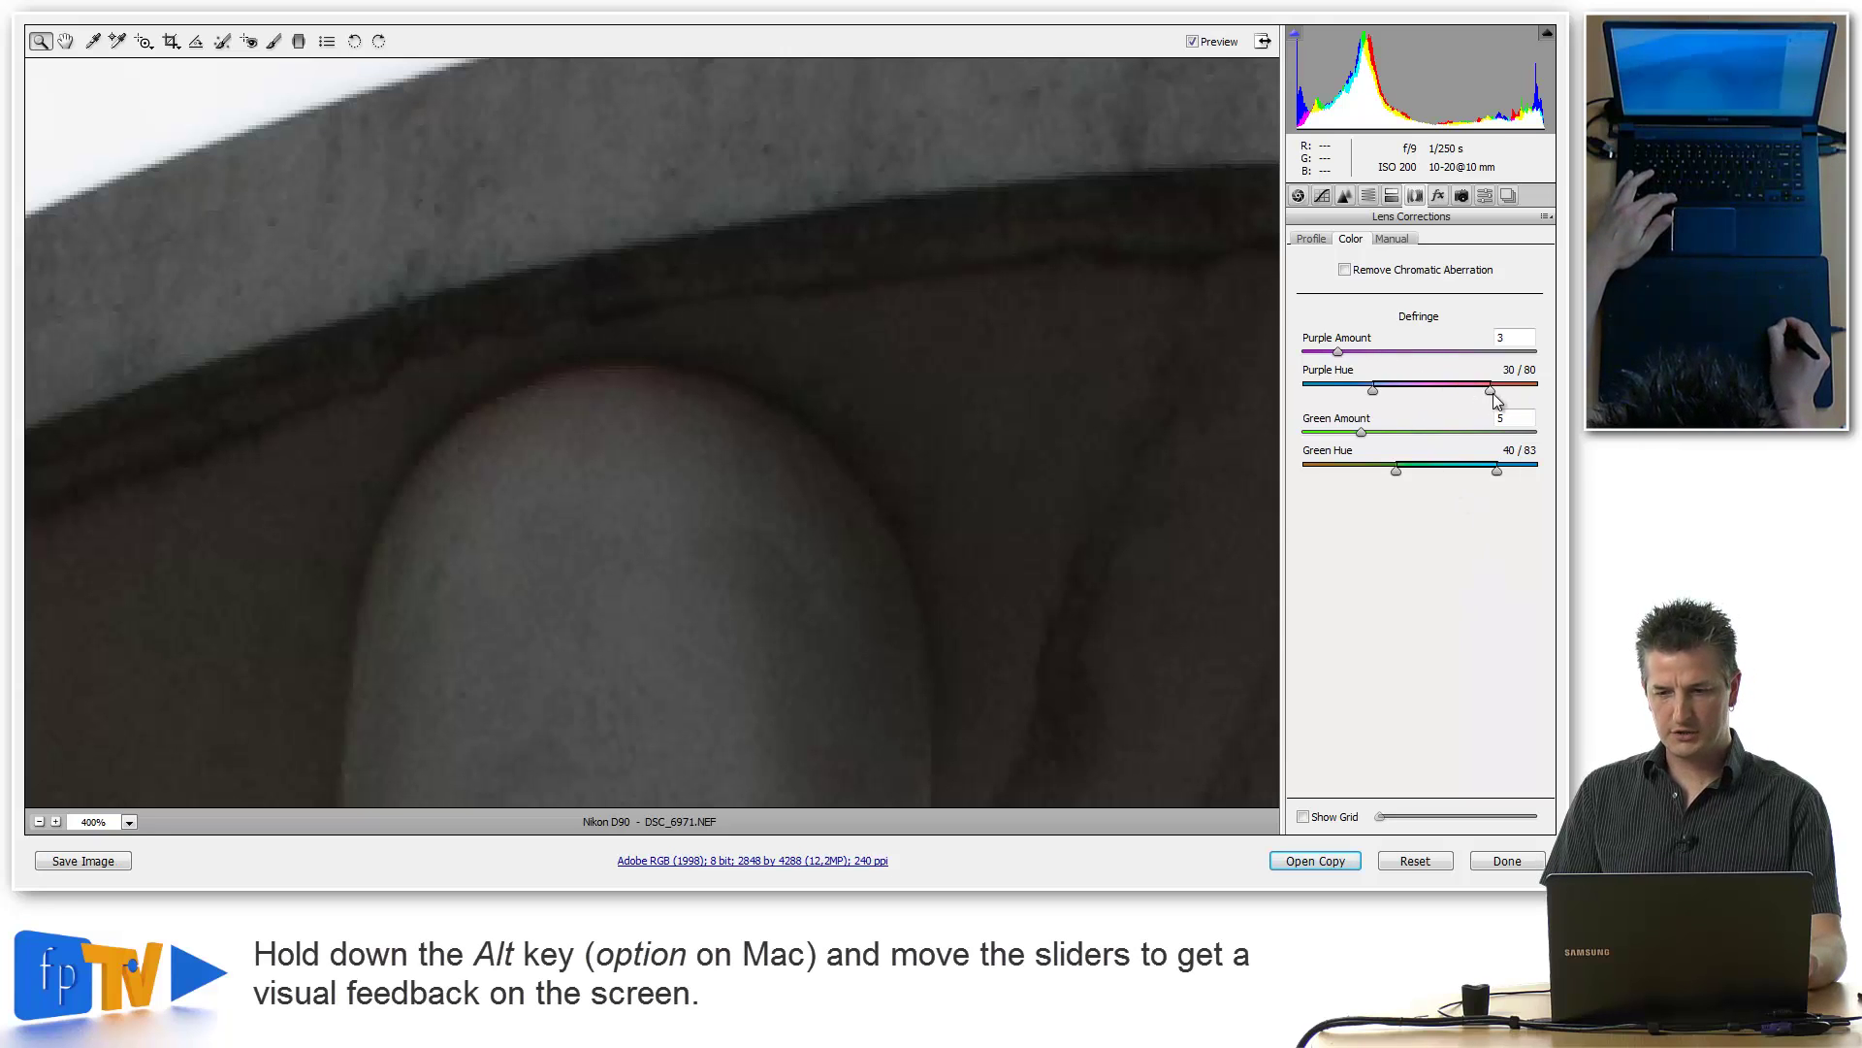
{"action": "mouse_move", "coordinate": [1491, 392]}
{"action": "left_mouse_down"}
{"action": "mouse_move", "coordinate": [1544, 404]}
{"action": "mouse_move", "coordinate": [1495, 402]}
{"action": "left_mouse_up"}
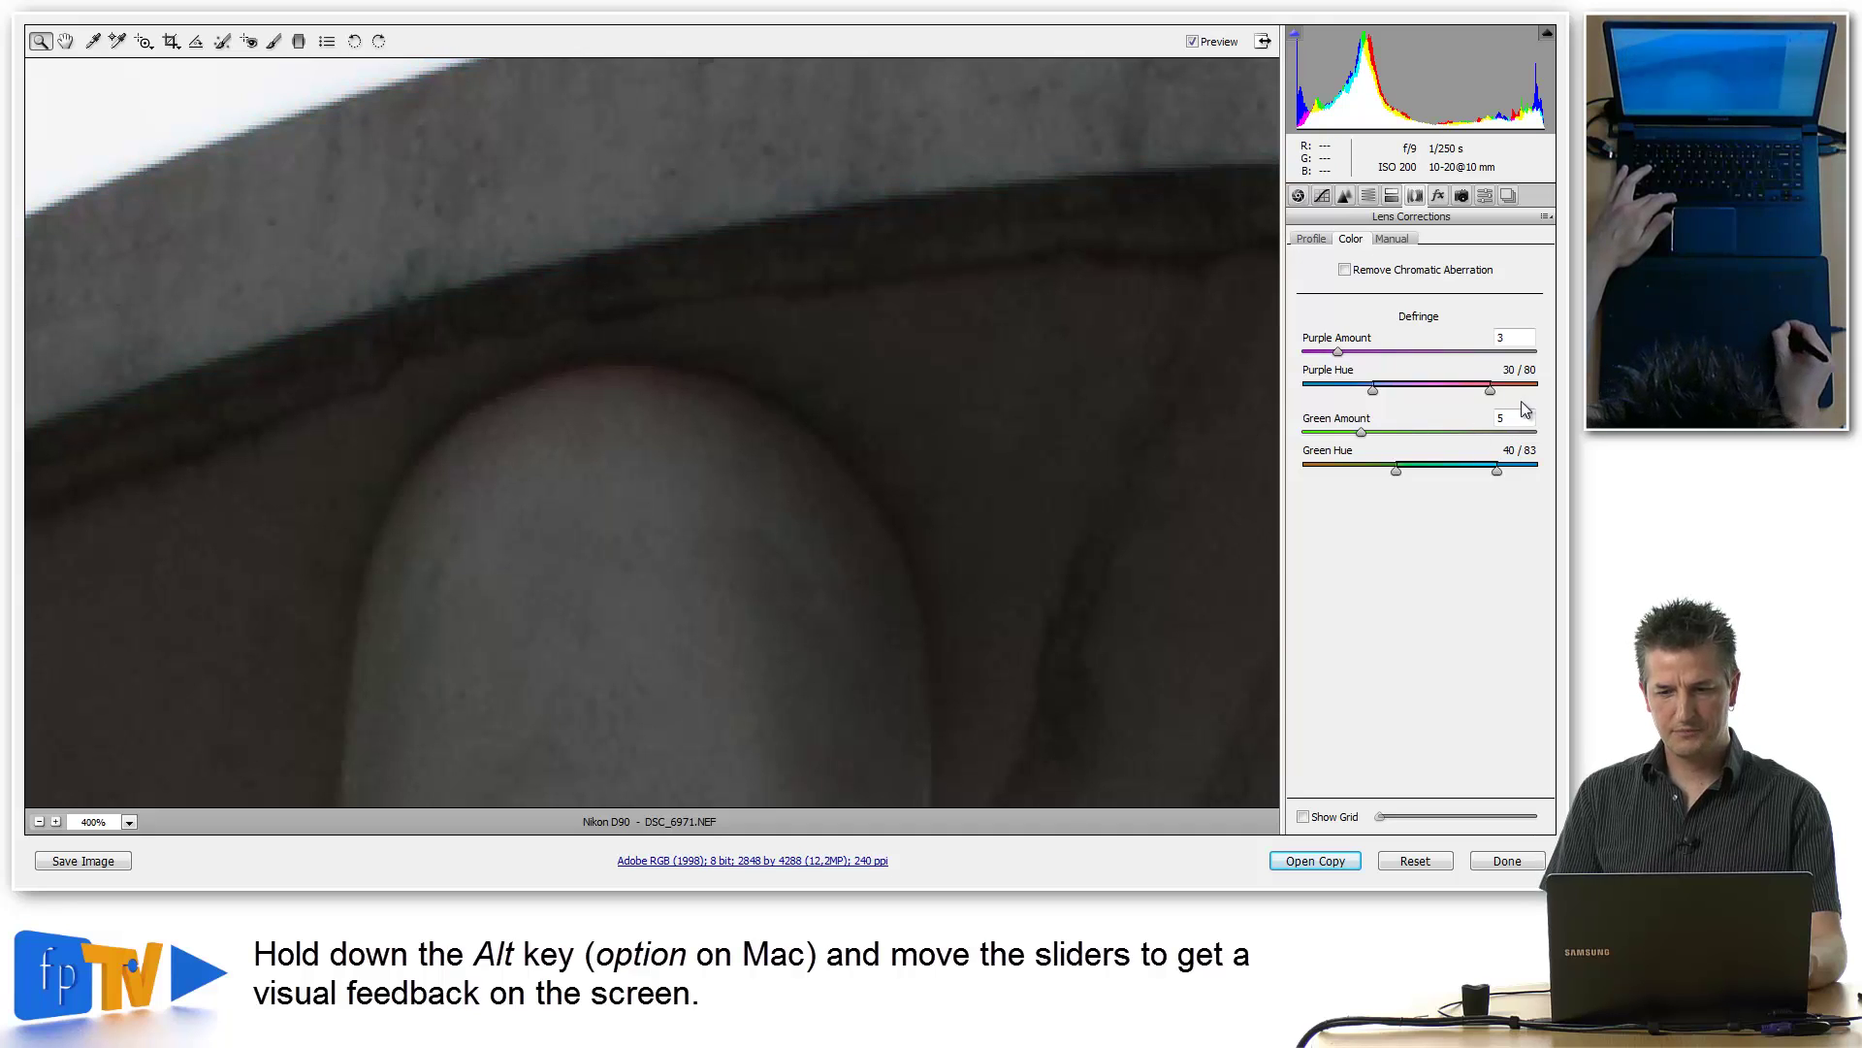
{"action": "left_click", "coordinate": [1492, 388]}
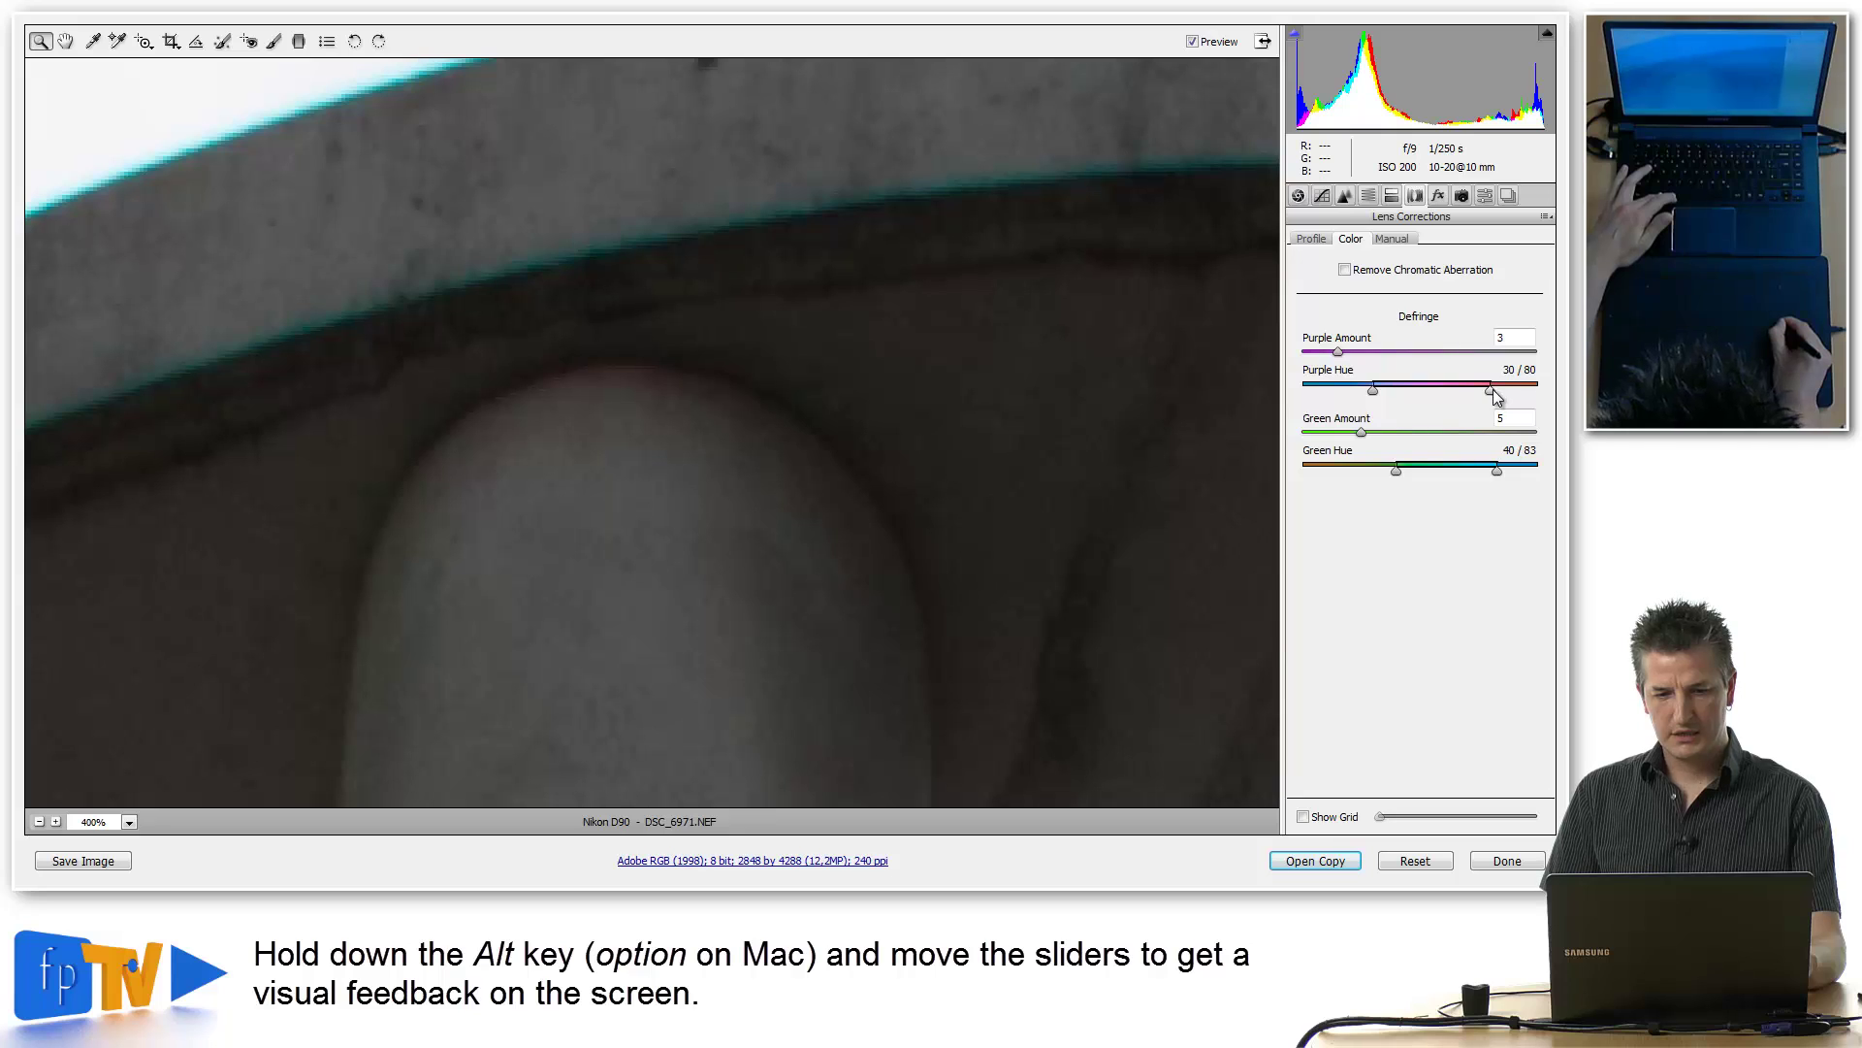
{"action": "left_click_drag", "start_coordinate": [1505, 392], "coordinate": [1528, 399]}
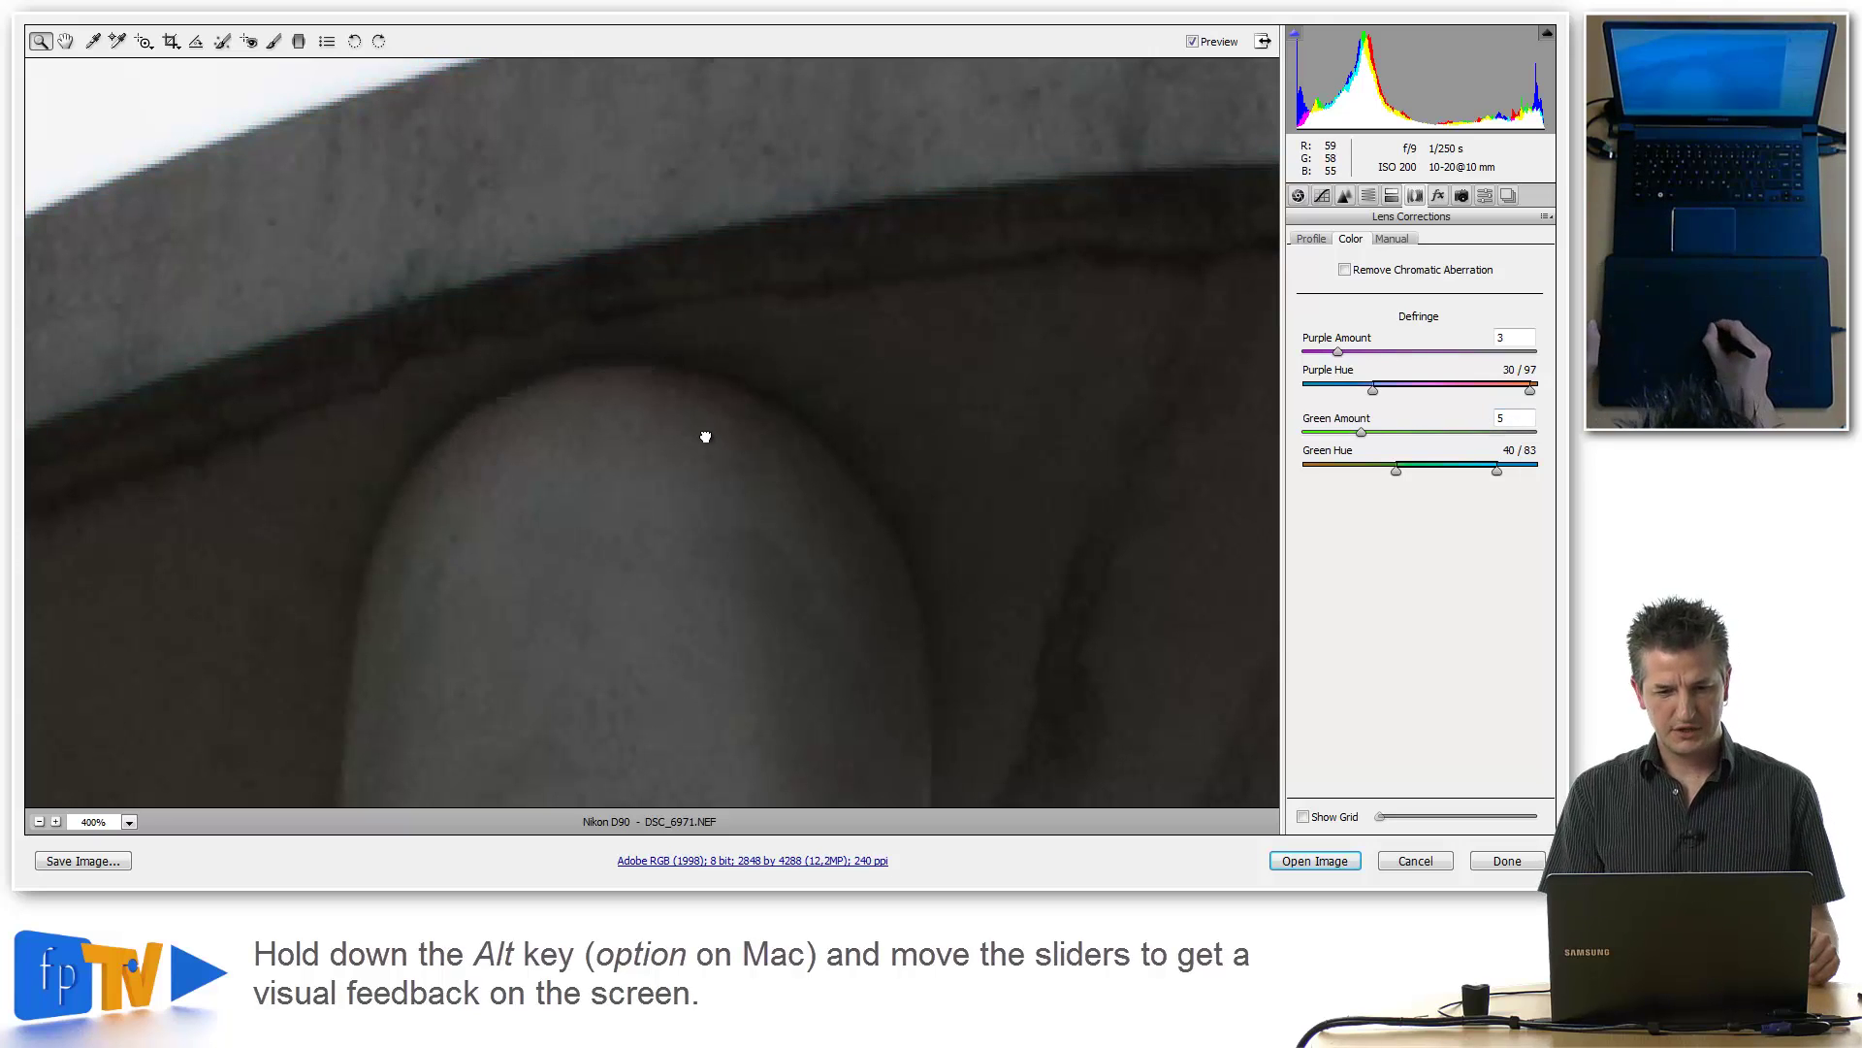
{"action": "left_click_drag", "start_coordinate": [707, 433], "coordinate": [813, 556]}
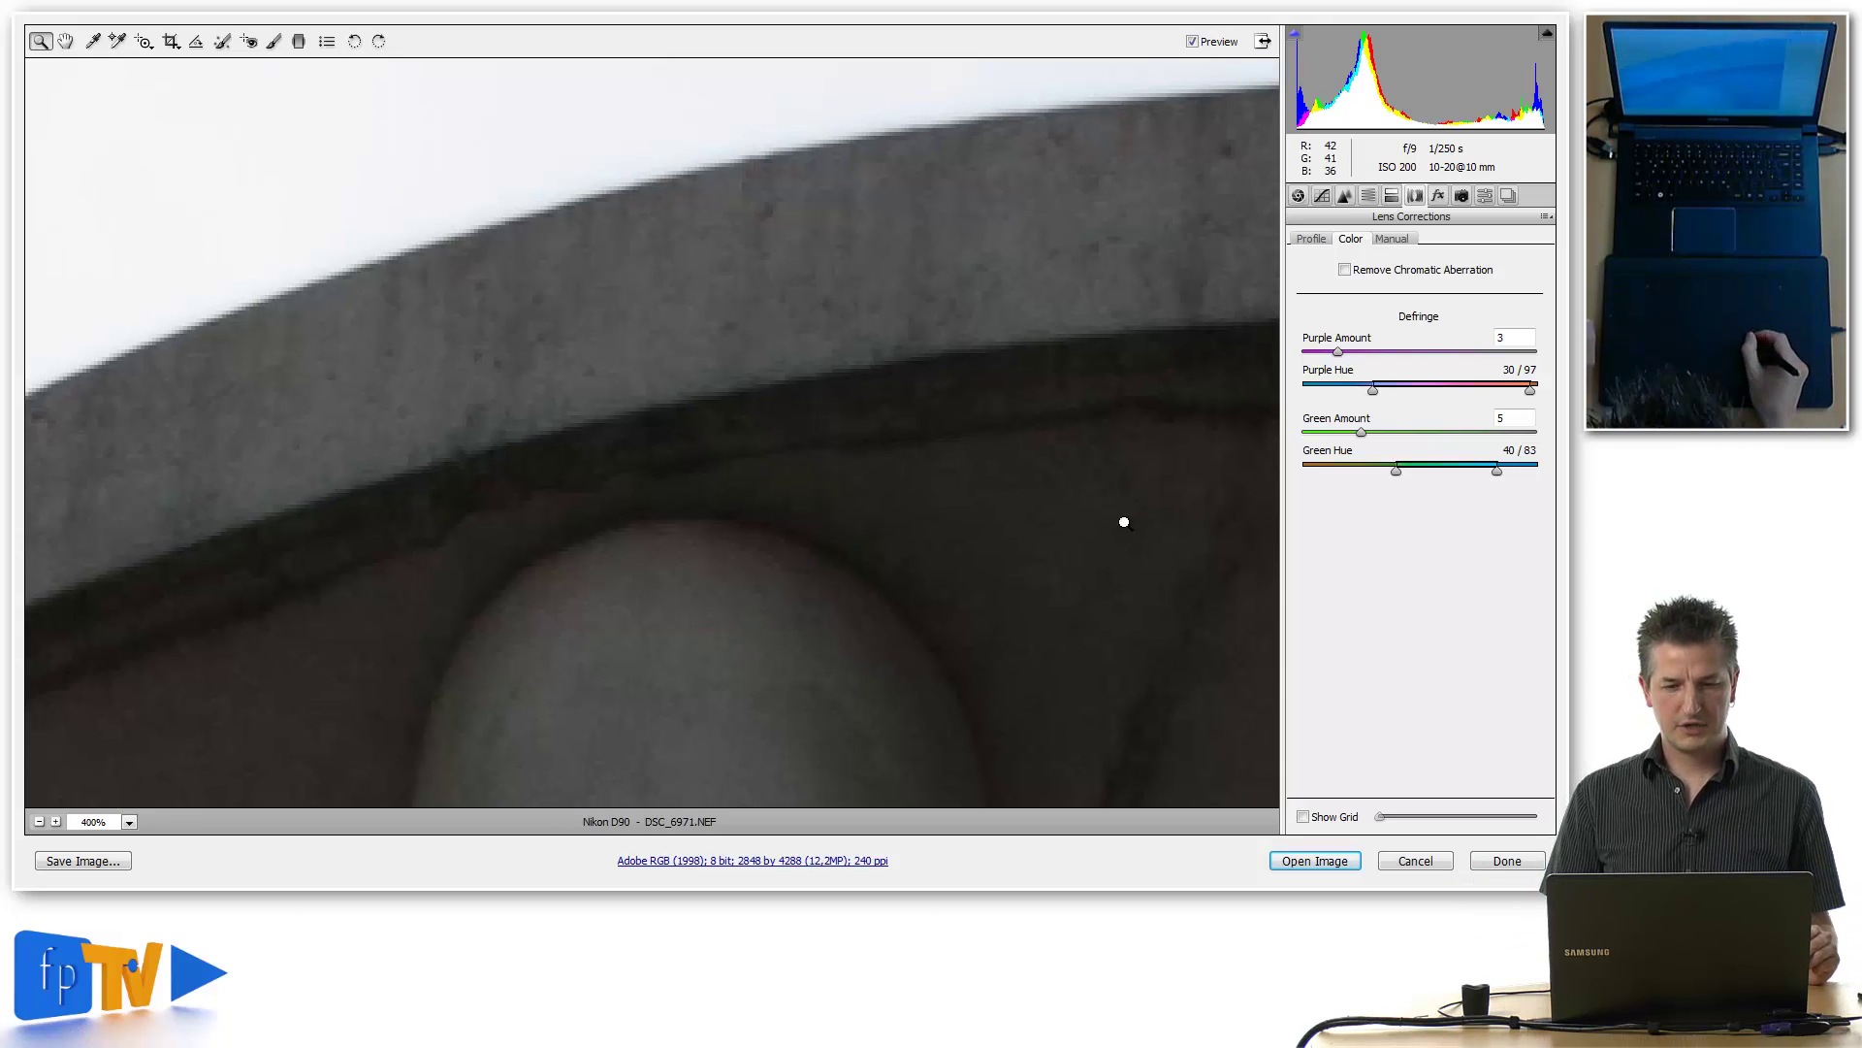
{"action": "left_click_drag", "start_coordinate": [1010, 501], "coordinate": [846, 510]}
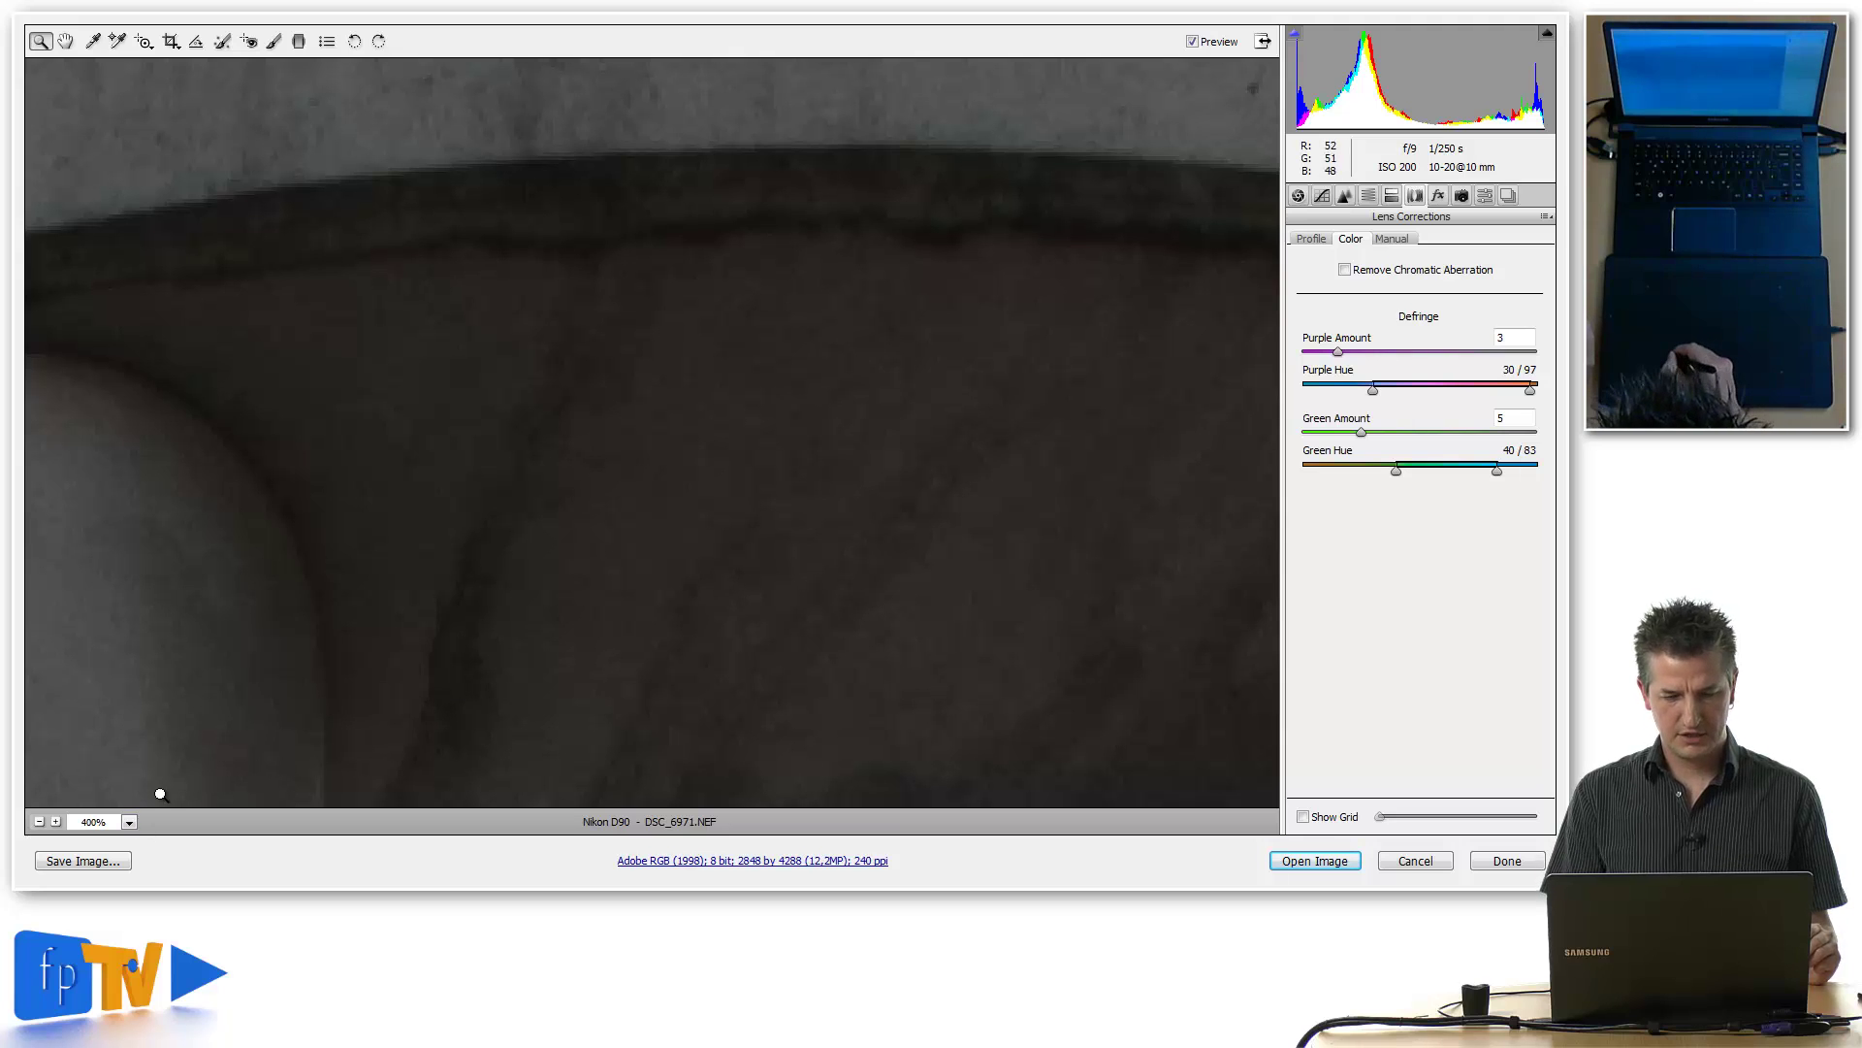
{"action": "left_click", "coordinate": [129, 824]}
Zoom into the arch–pillar corner and widen Green Hue to 40/94.
{"action": "left_click", "coordinate": [131, 736]}
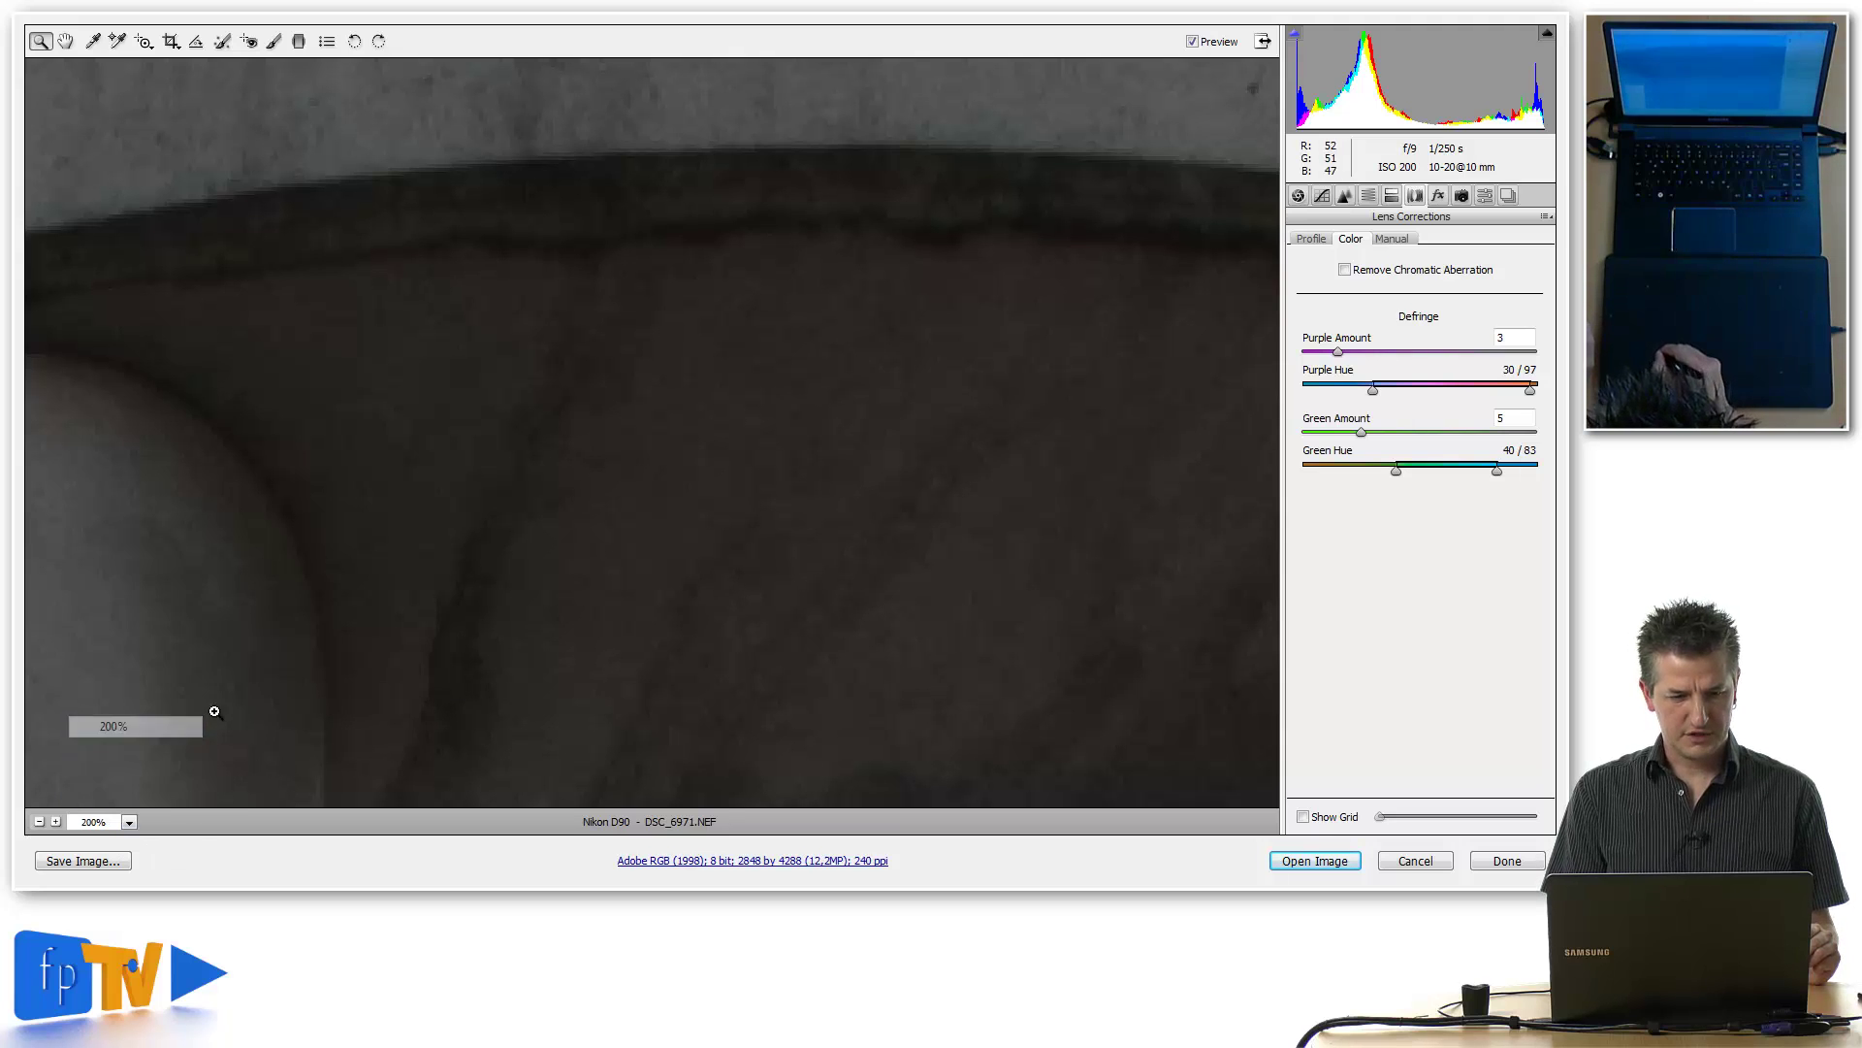
{"action": "left_click_drag", "start_coordinate": [930, 513], "coordinate": [1089, 479]}
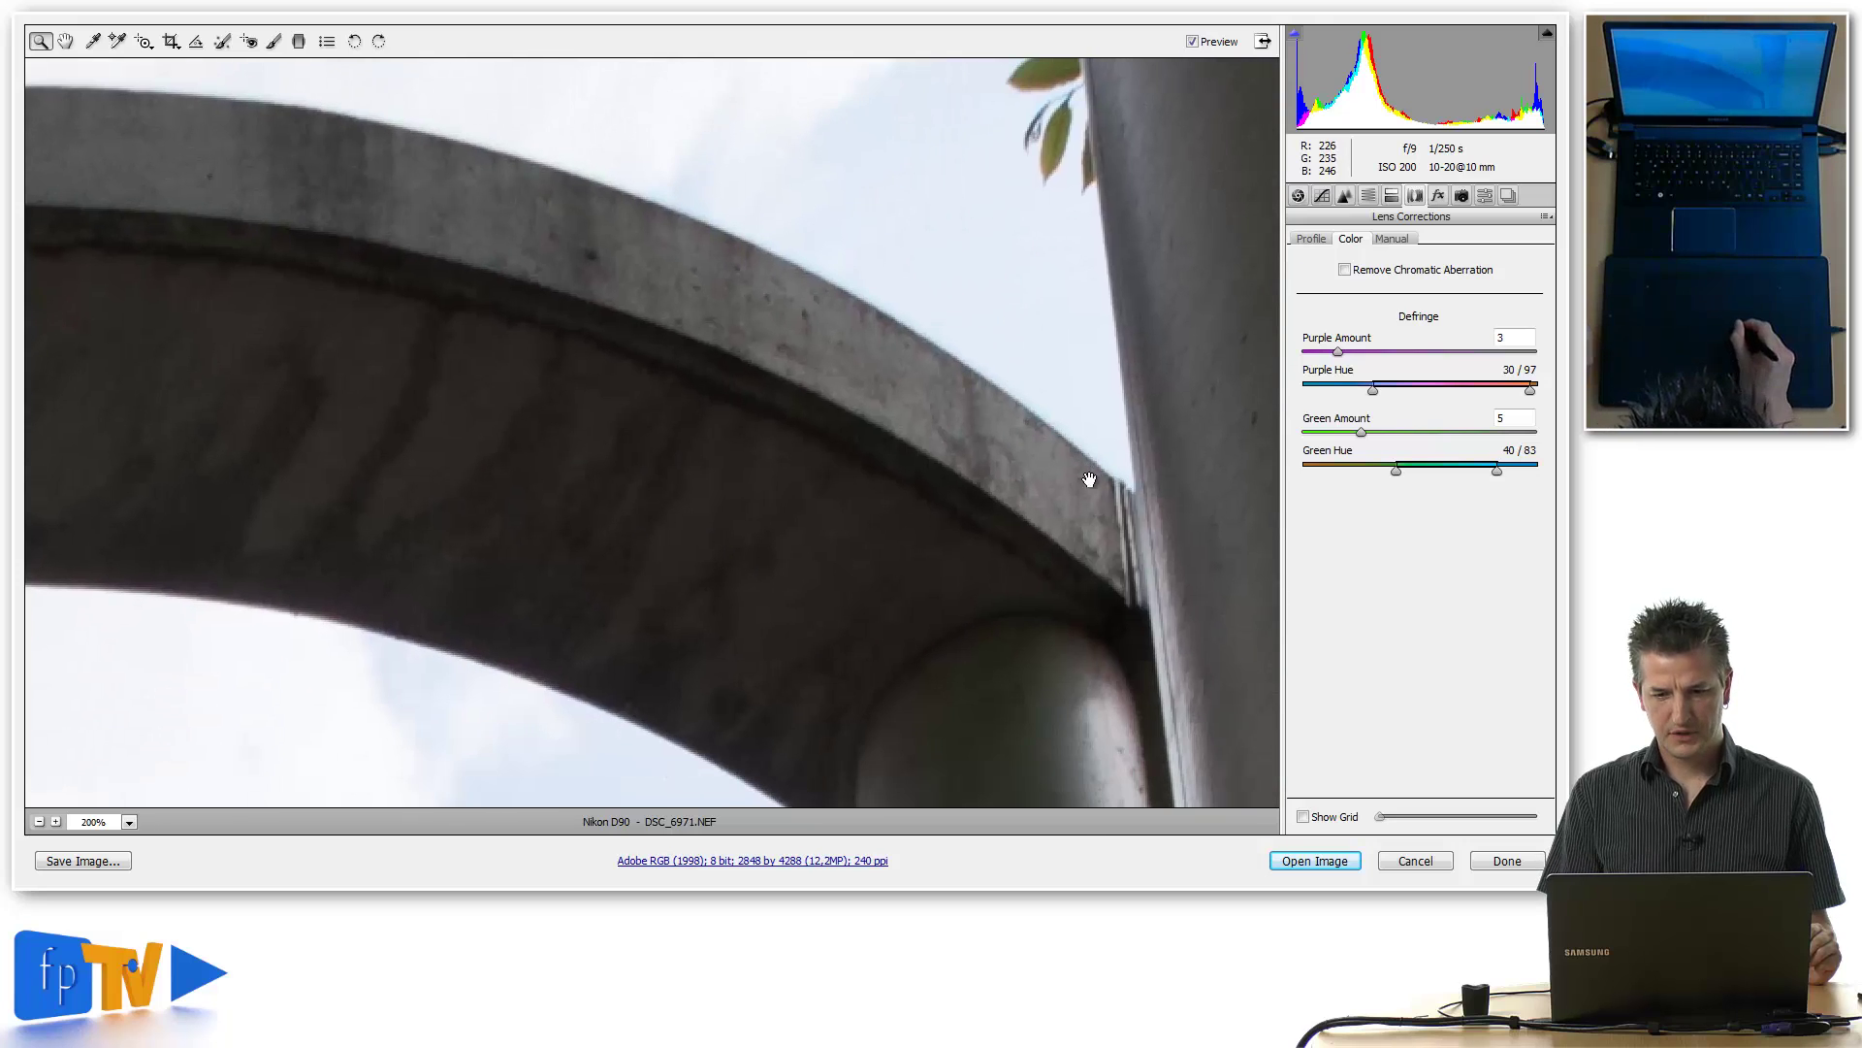
{"action": "left_click", "coordinate": [1101, 464]}
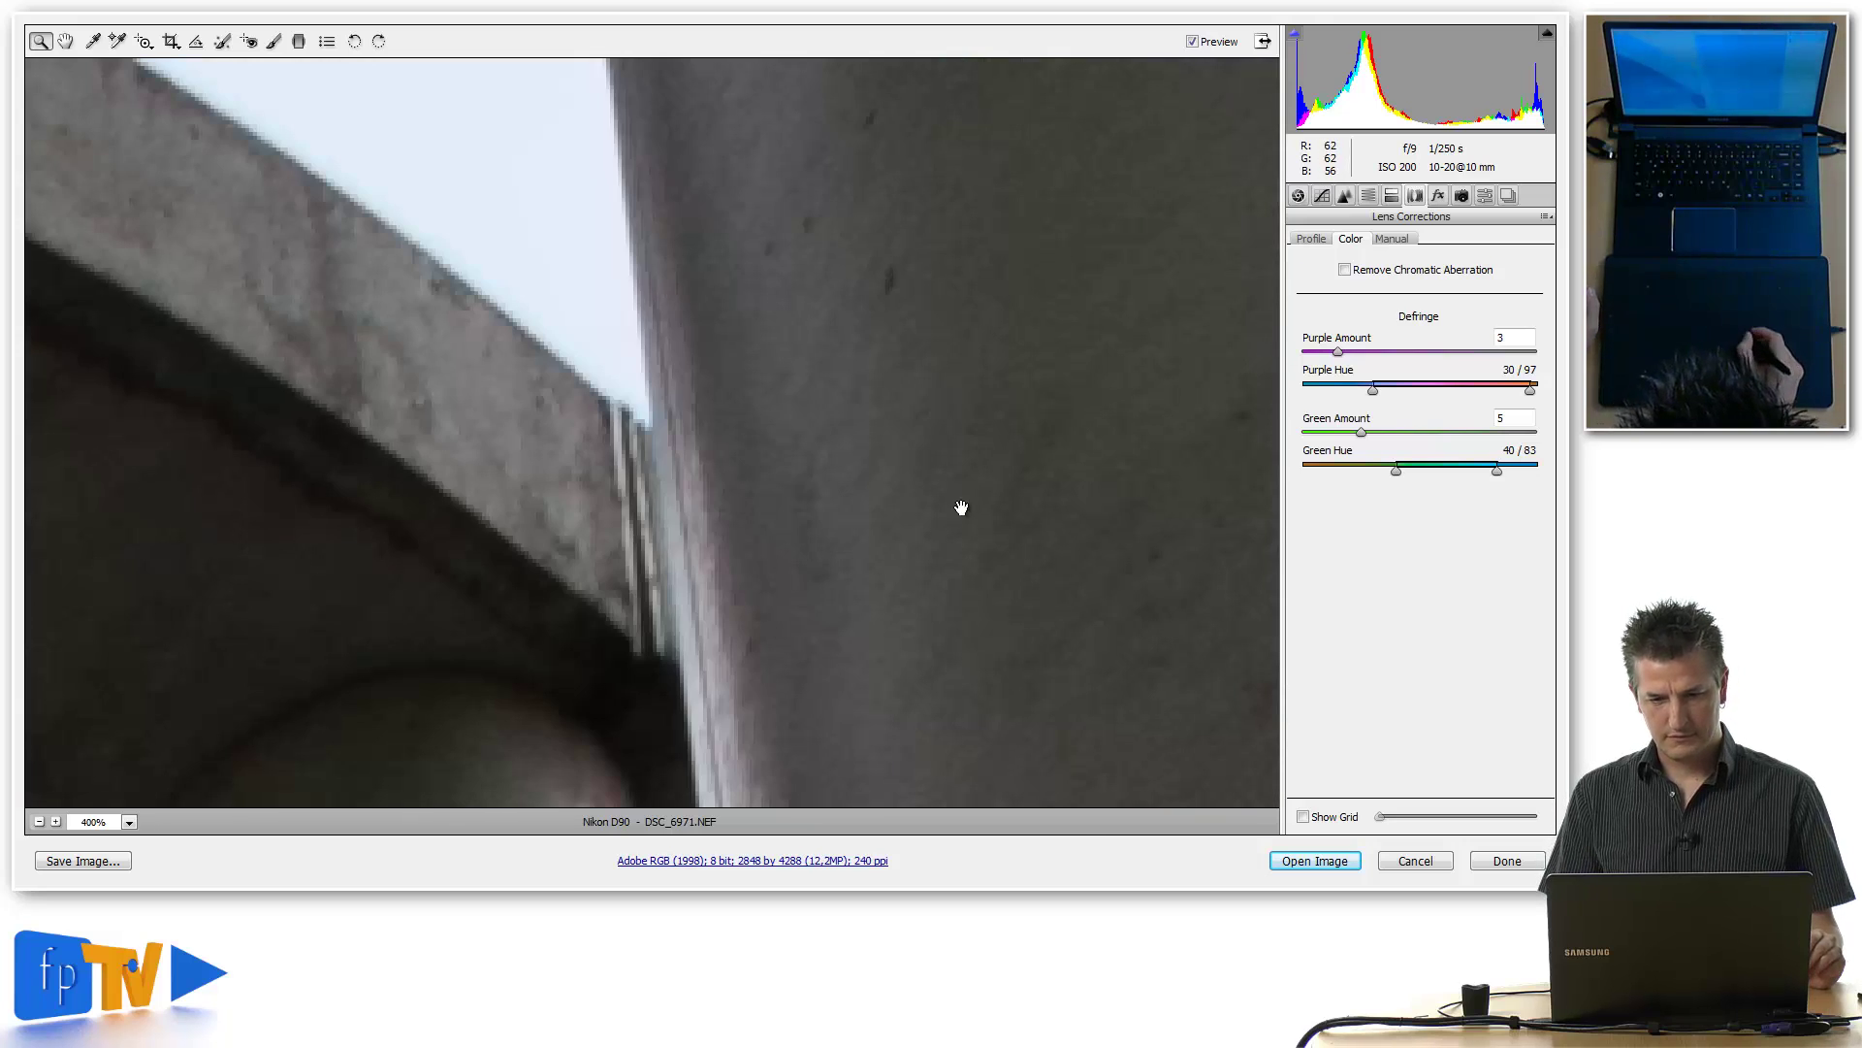
{"action": "left_click_drag", "start_coordinate": [962, 507], "coordinate": [1271, 444]}
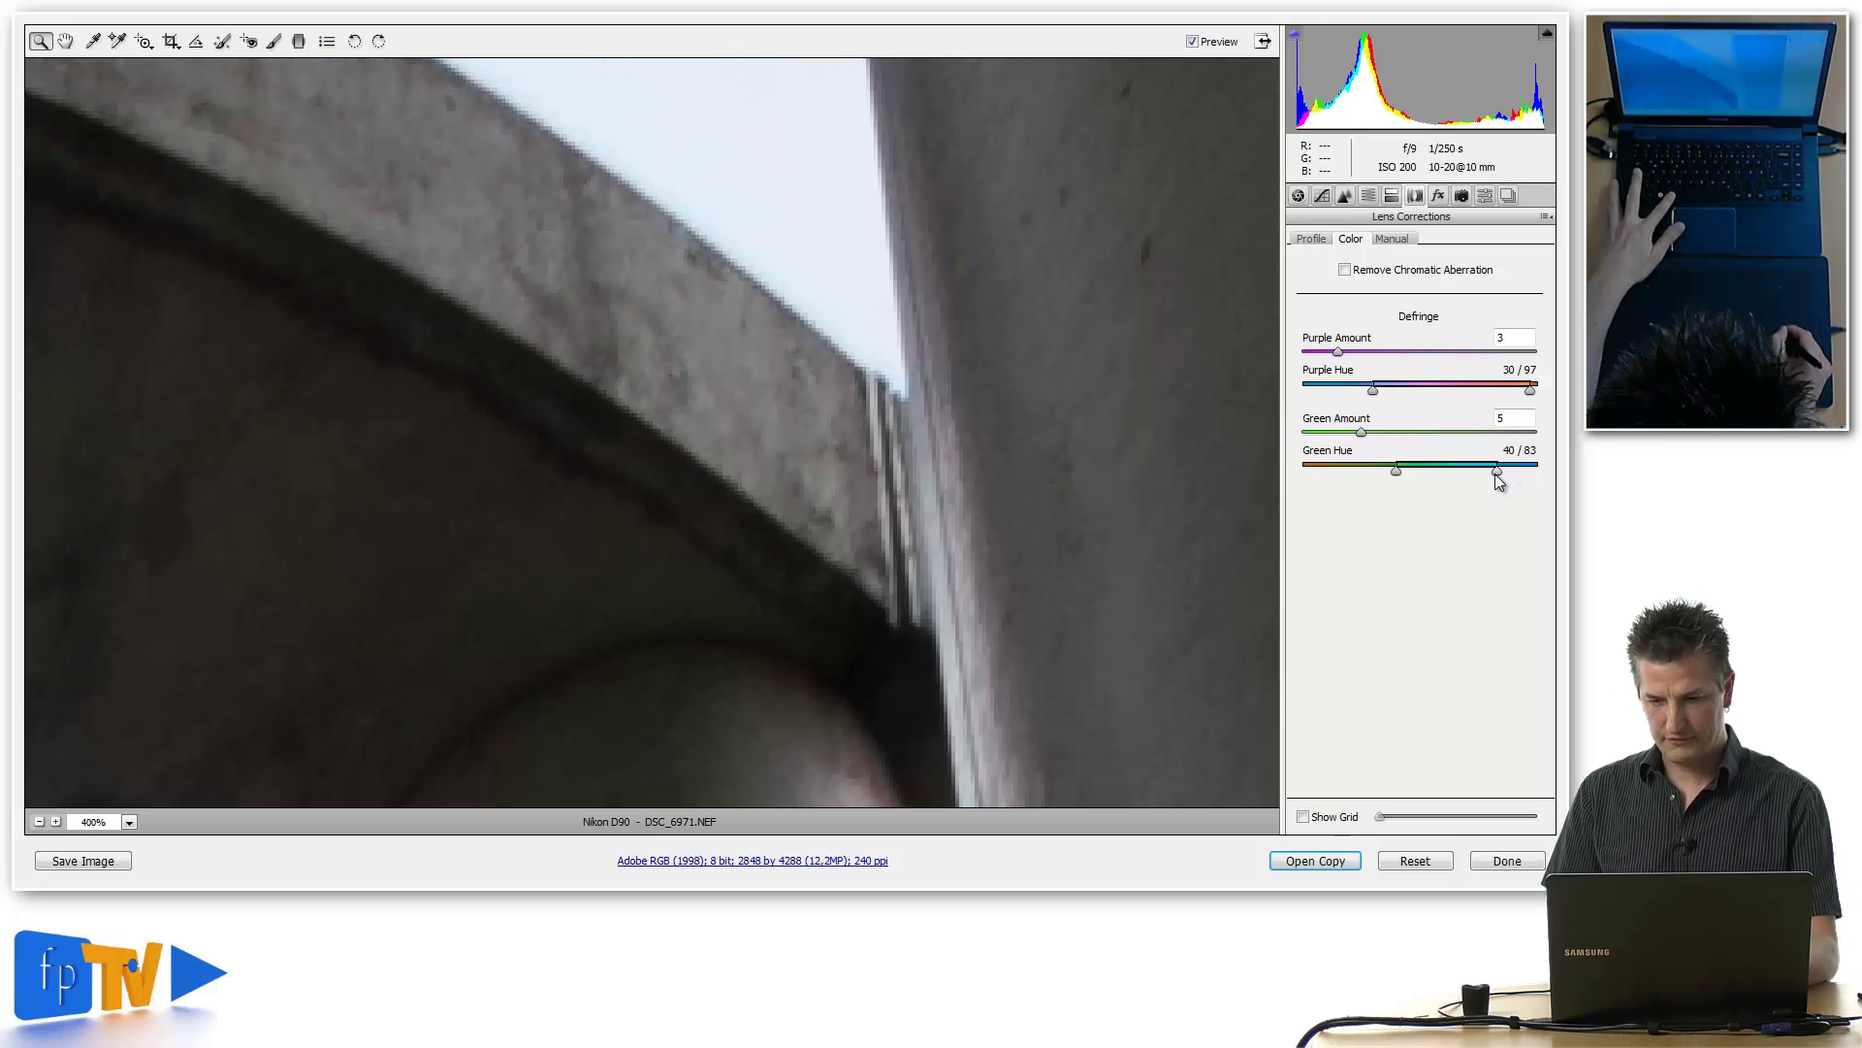
{"action": "mouse_move", "coordinate": [1497, 474]}
{"action": "left_mouse_down"}
{"action": "mouse_move", "coordinate": [1540, 469]}
{"action": "mouse_move", "coordinate": [1515, 493]}
{"action": "left_mouse_up"}
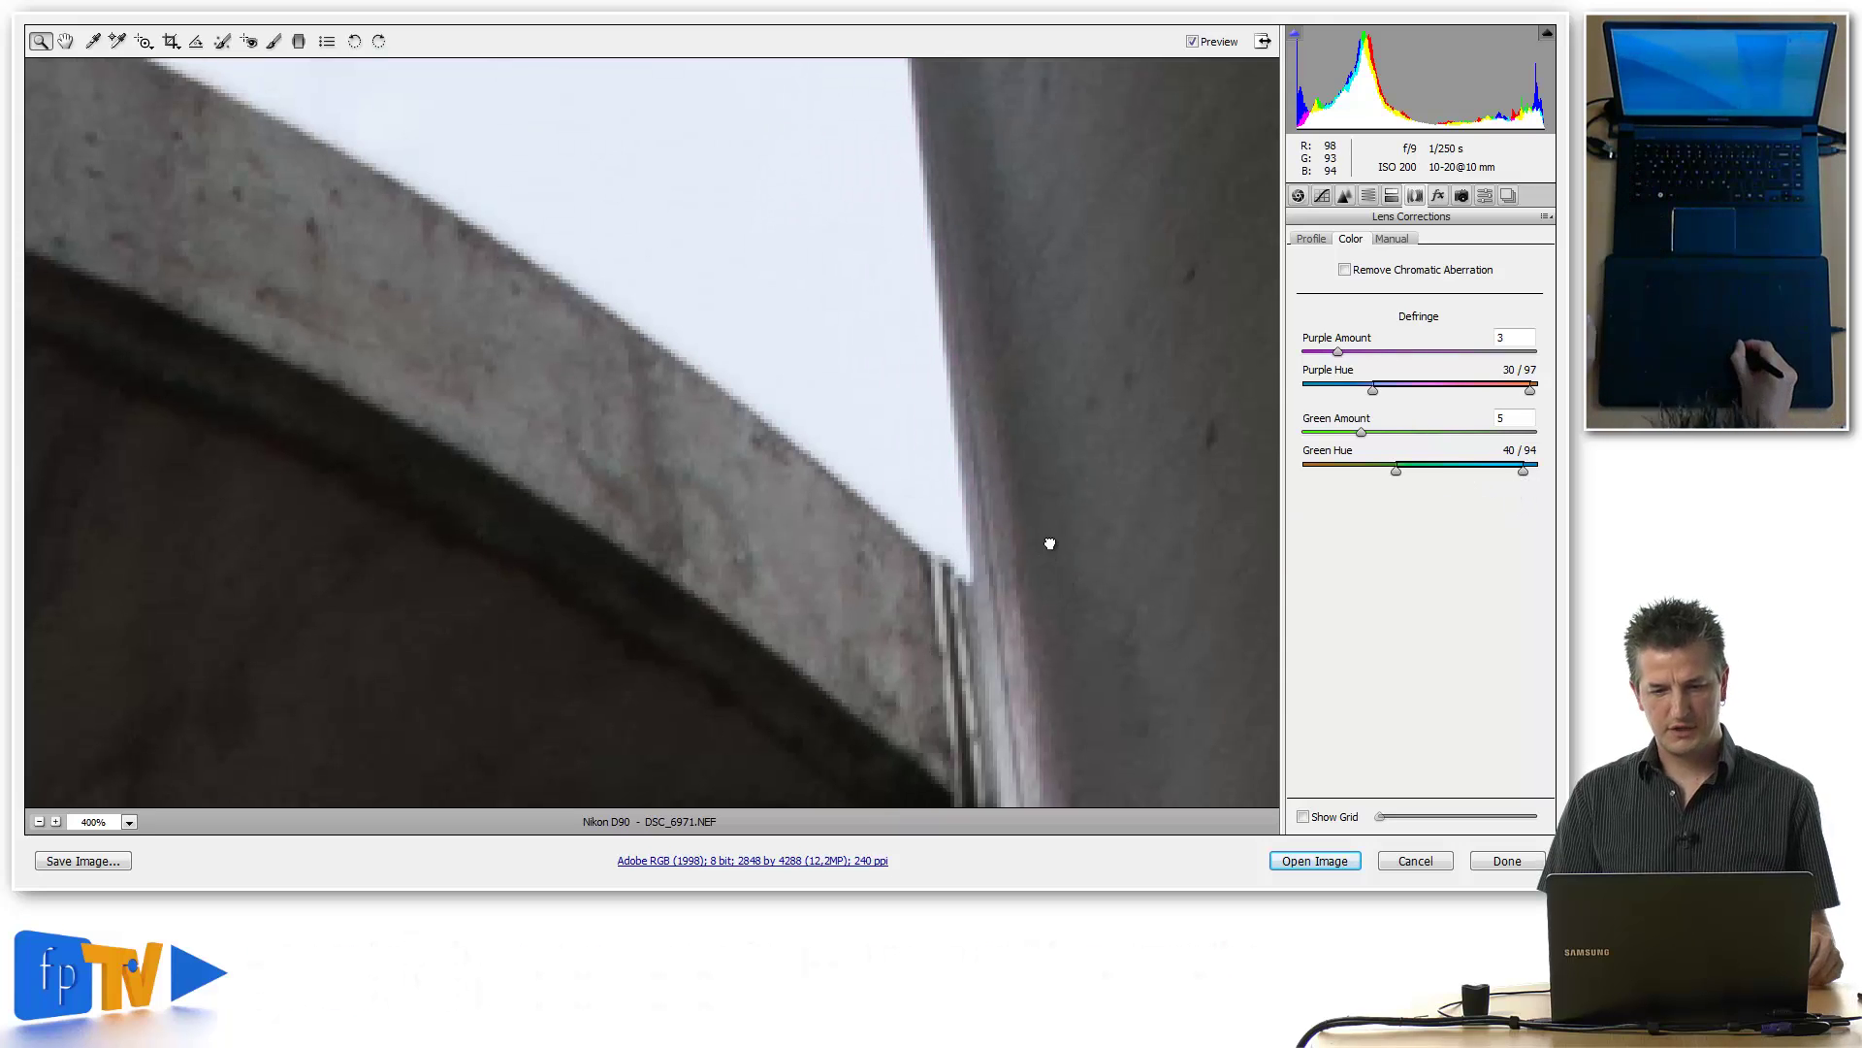
Check the pillar and curved arch edges for fringe, then return the preview to 200%.
{"action": "left_click_drag", "start_coordinate": [1048, 540], "coordinate": [1096, 466]}
{"action": "left_click_drag", "start_coordinate": [935, 478], "coordinate": [1072, 640]}
{"action": "left_click_drag", "start_coordinate": [889, 505], "coordinate": [864, 544]}
{"action": "mouse_move", "coordinate": [819, 449]}
{"action": "left_mouse_down"}
{"action": "mouse_move", "coordinate": [878, 431]}
{"action": "mouse_move", "coordinate": [853, 449]}
{"action": "left_mouse_up"}
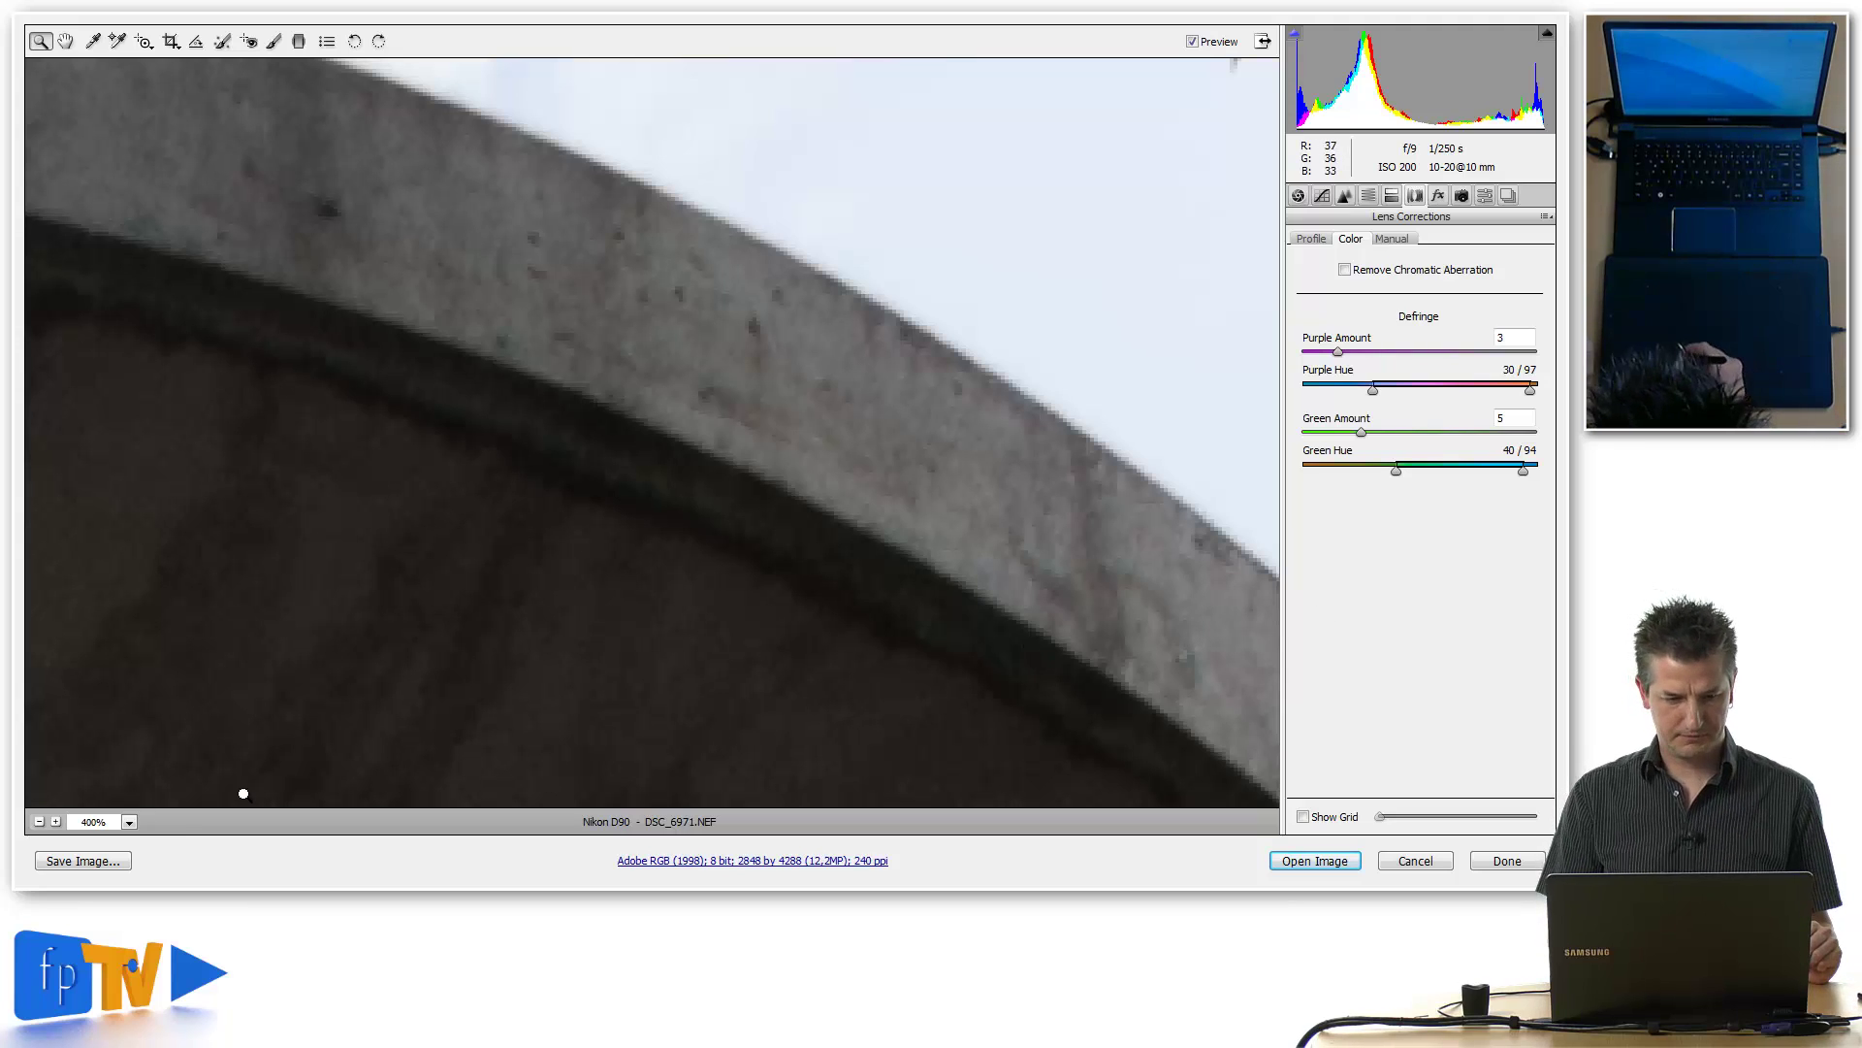
{"action": "left_click", "coordinate": [130, 823]}
{"action": "left_click", "coordinate": [134, 726]}
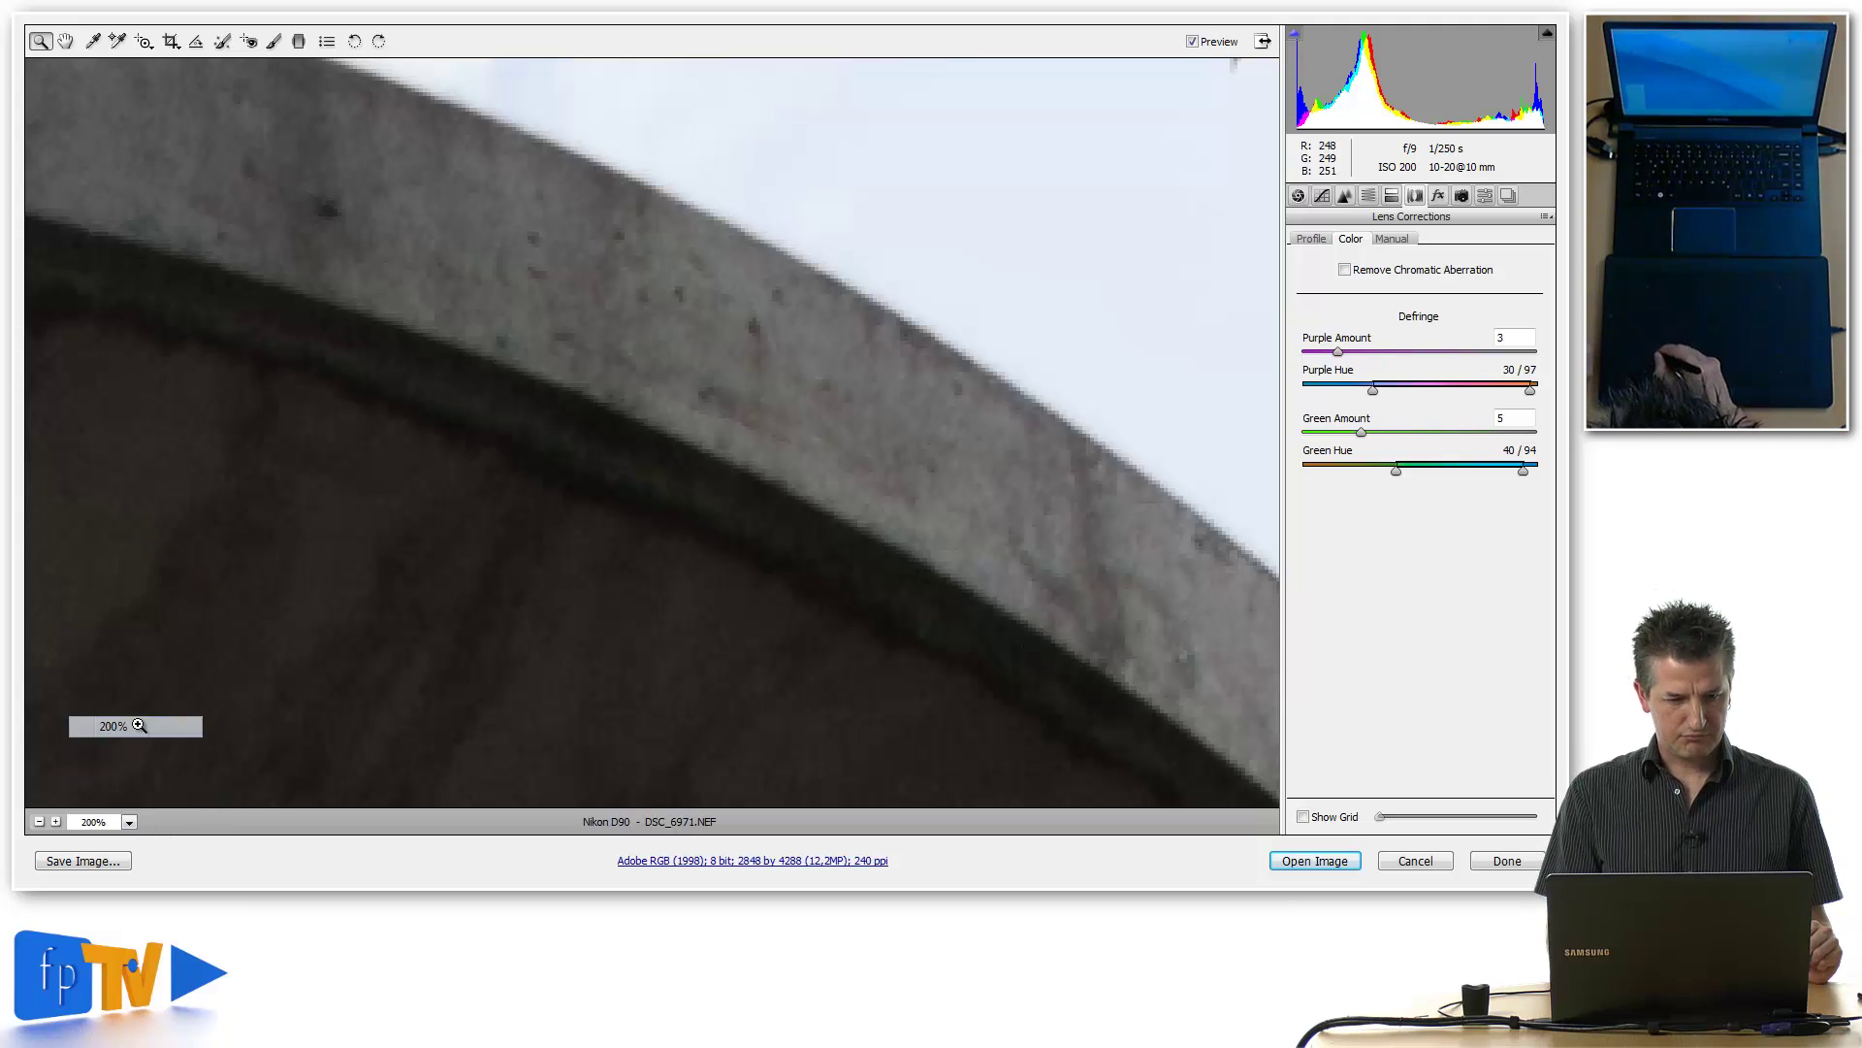
{"action": "left_click_drag", "start_coordinate": [869, 598], "coordinate": [1060, 324]}
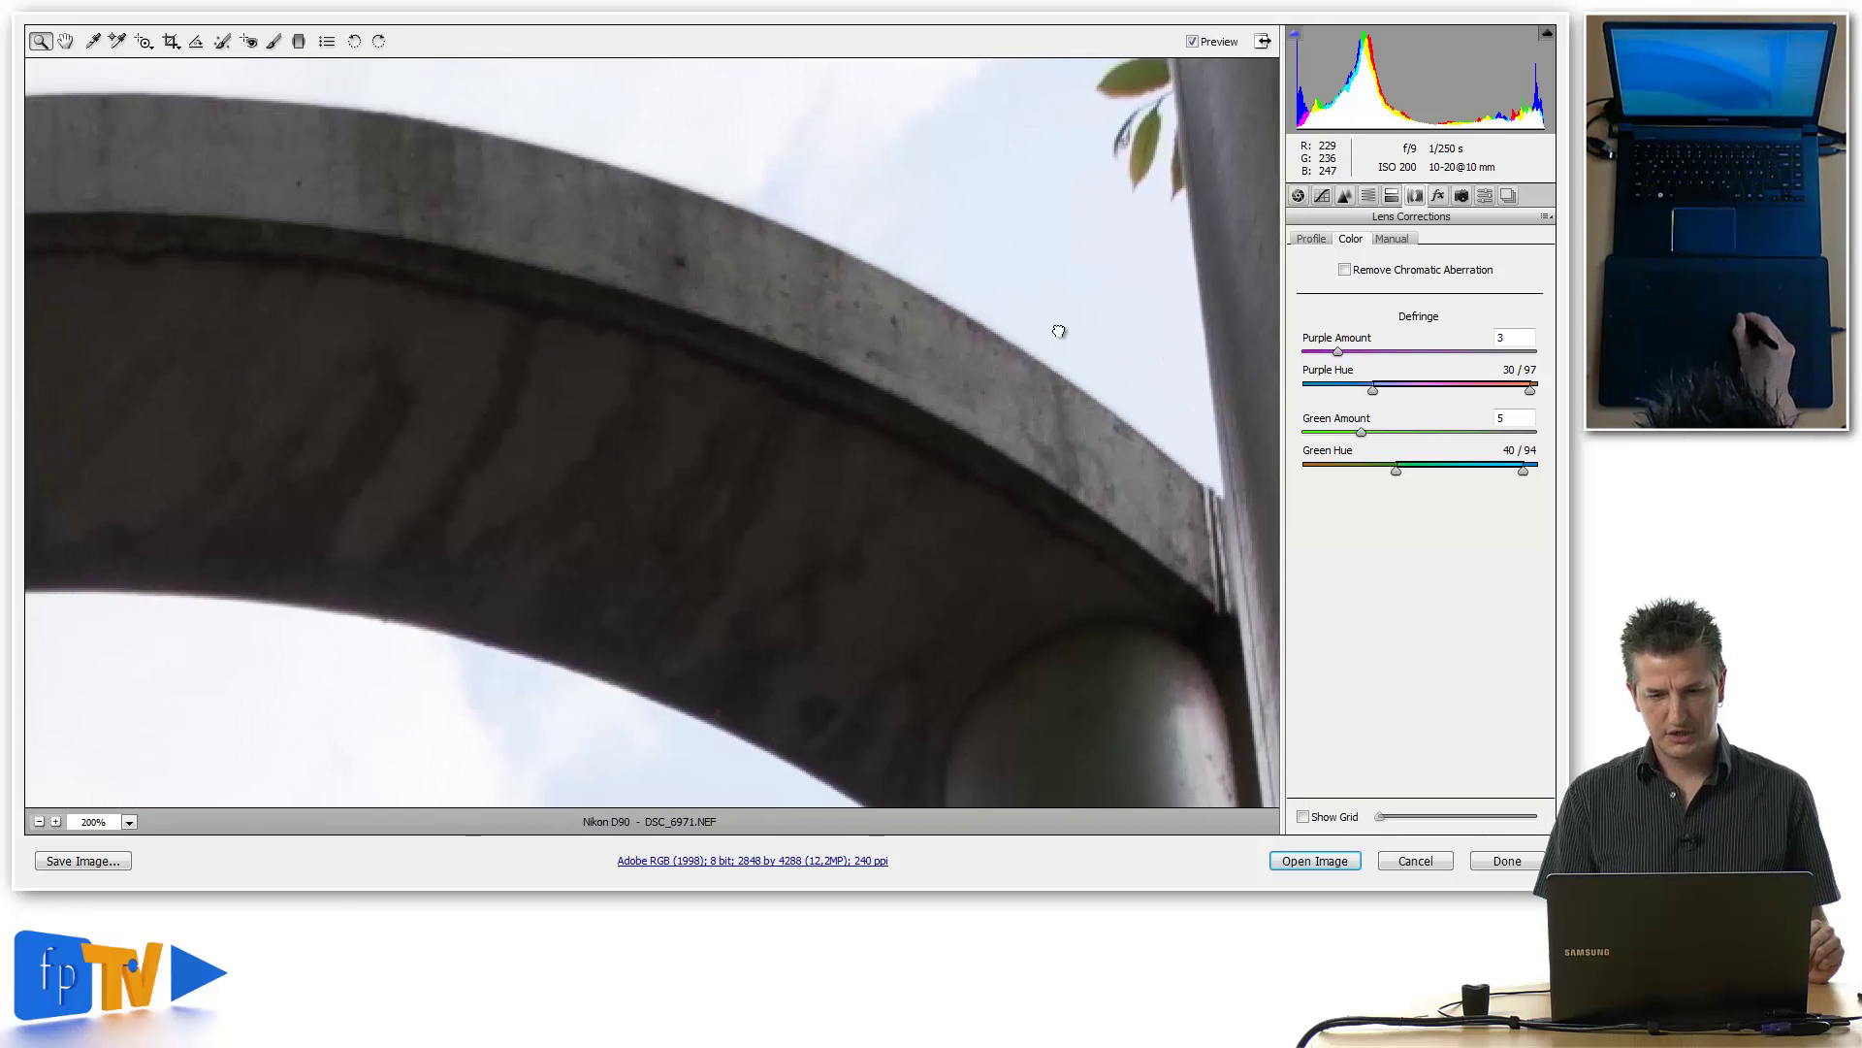
{"action": "left_click", "coordinate": [1193, 42]}
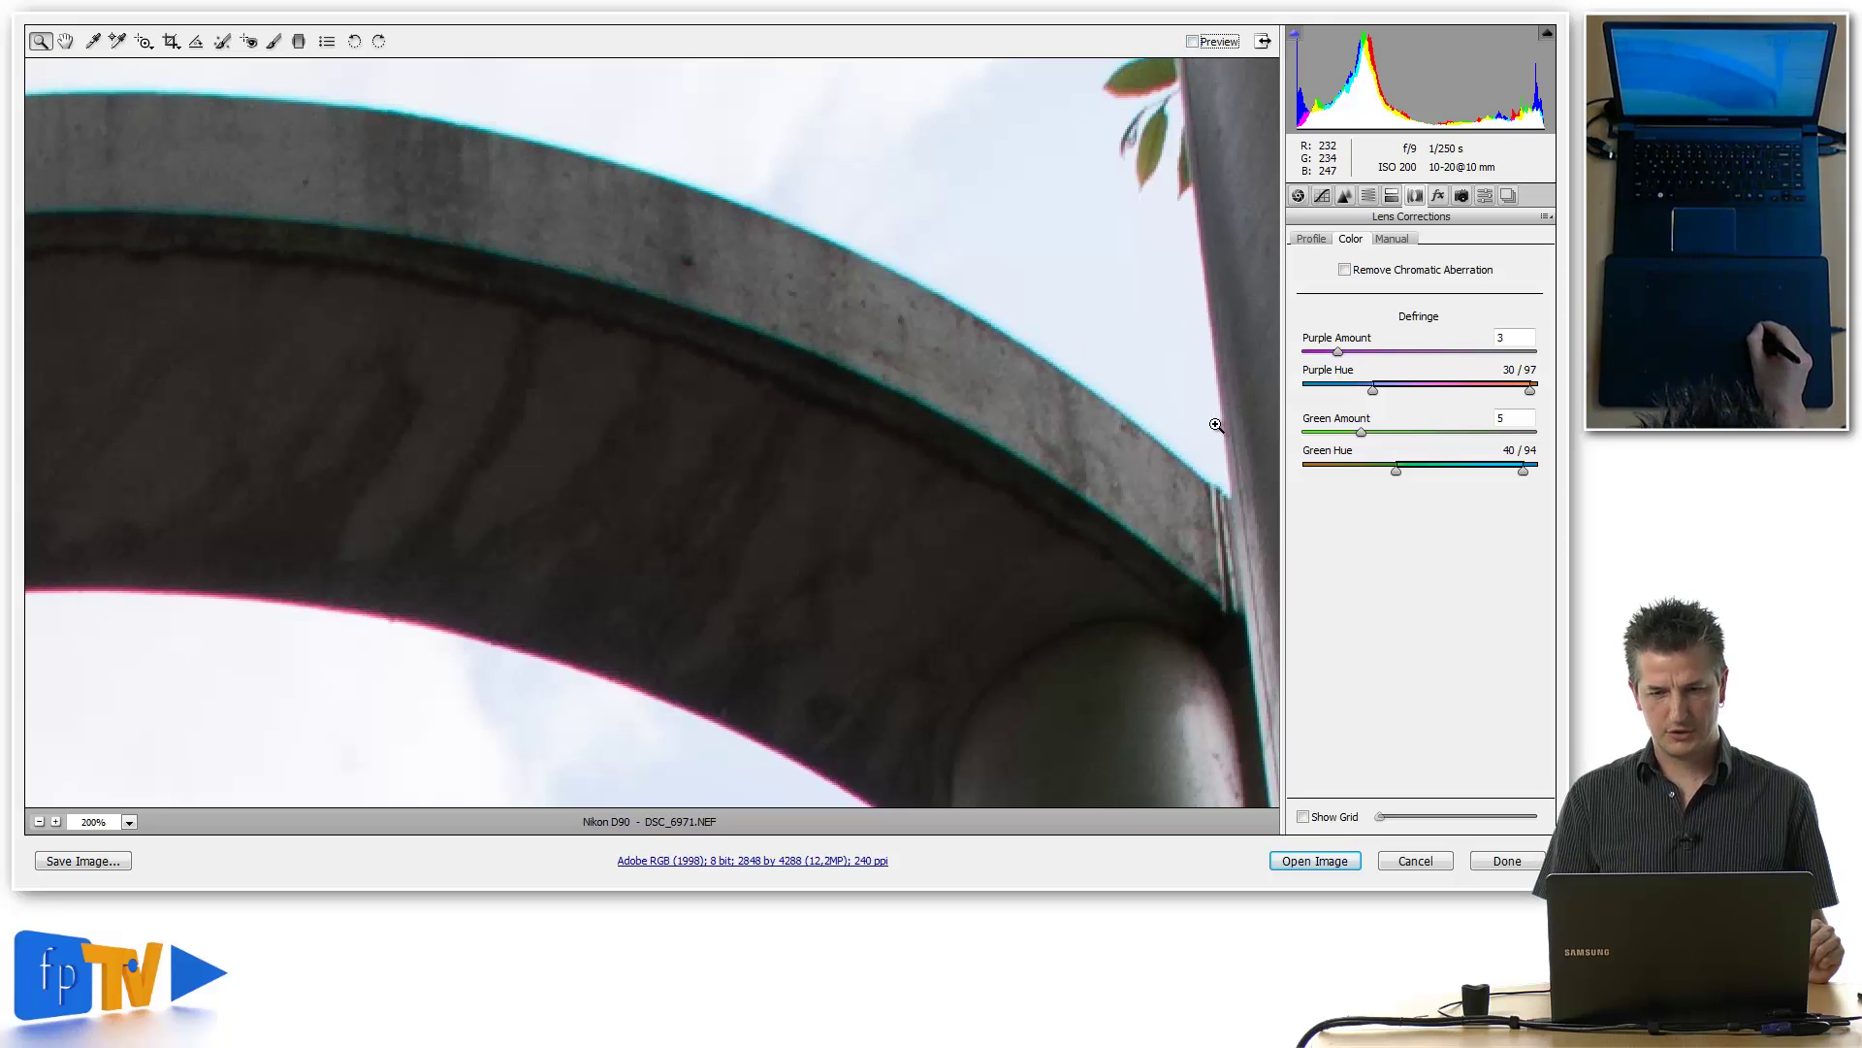
{"action": "left_click_drag", "start_coordinate": [875, 543], "coordinate": [1035, 544]}
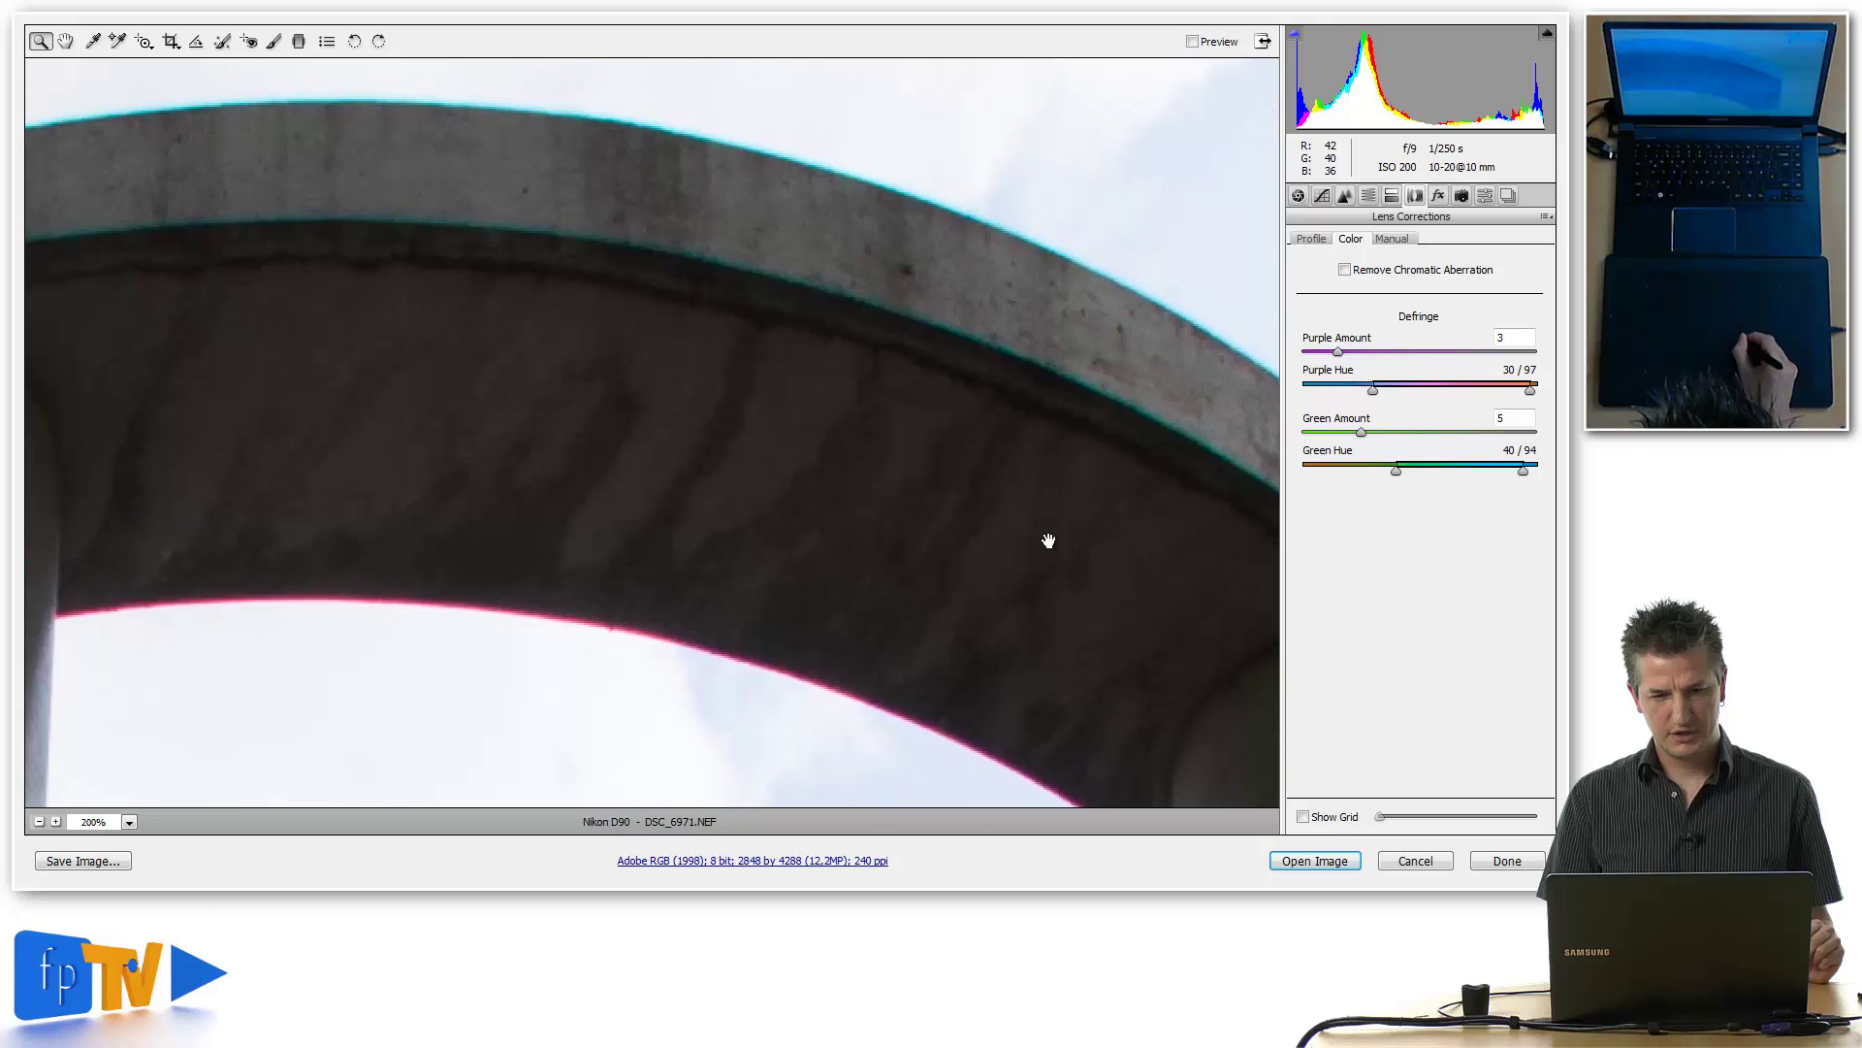
{"action": "mouse_move", "coordinate": [857, 507]}
{"action": "left_mouse_down"}
{"action": "mouse_move", "coordinate": [1026, 515]}
{"action": "mouse_move", "coordinate": [1006, 474]}
{"action": "mouse_move", "coordinate": [748, 437]}
{"action": "left_mouse_up"}
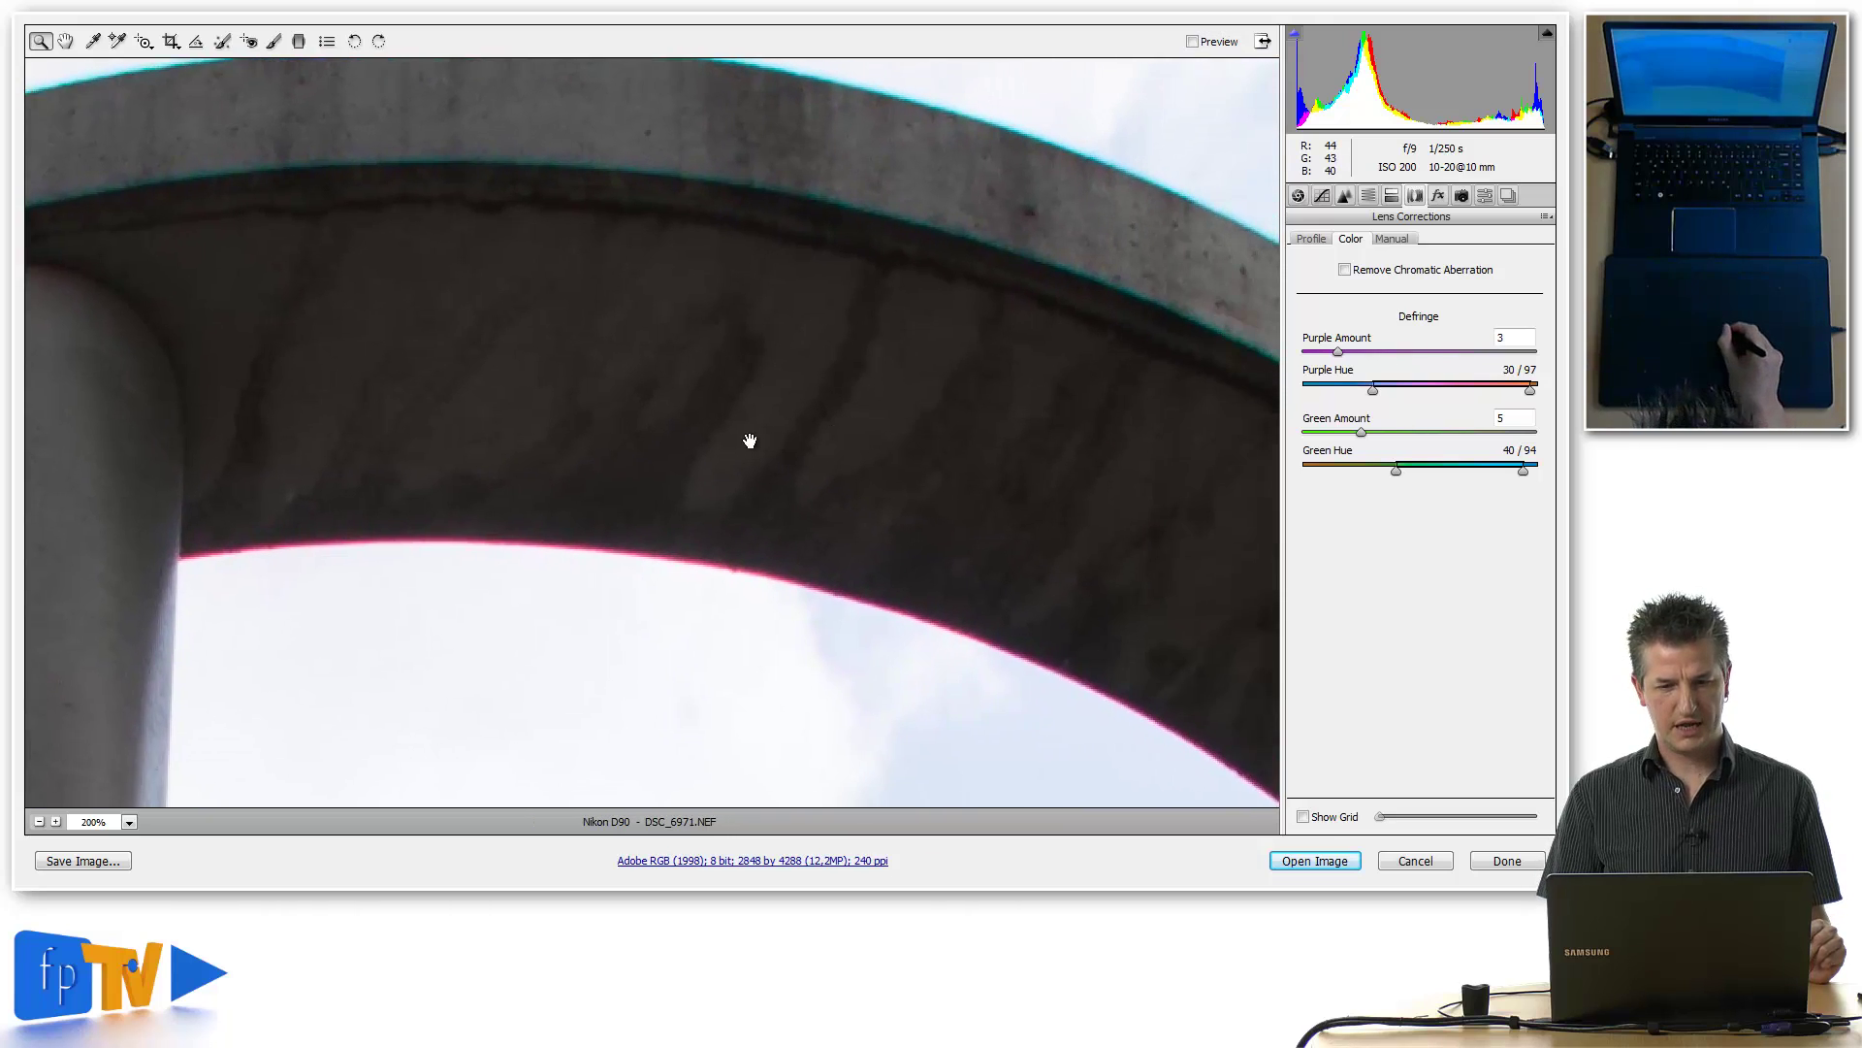
{"action": "mouse_move", "coordinate": [1067, 485]}
{"action": "left_mouse_down"}
{"action": "mouse_move", "coordinate": [984, 469]}
{"action": "mouse_move", "coordinate": [873, 578]}
{"action": "mouse_move", "coordinate": [753, 515]}
{"action": "left_mouse_up"}
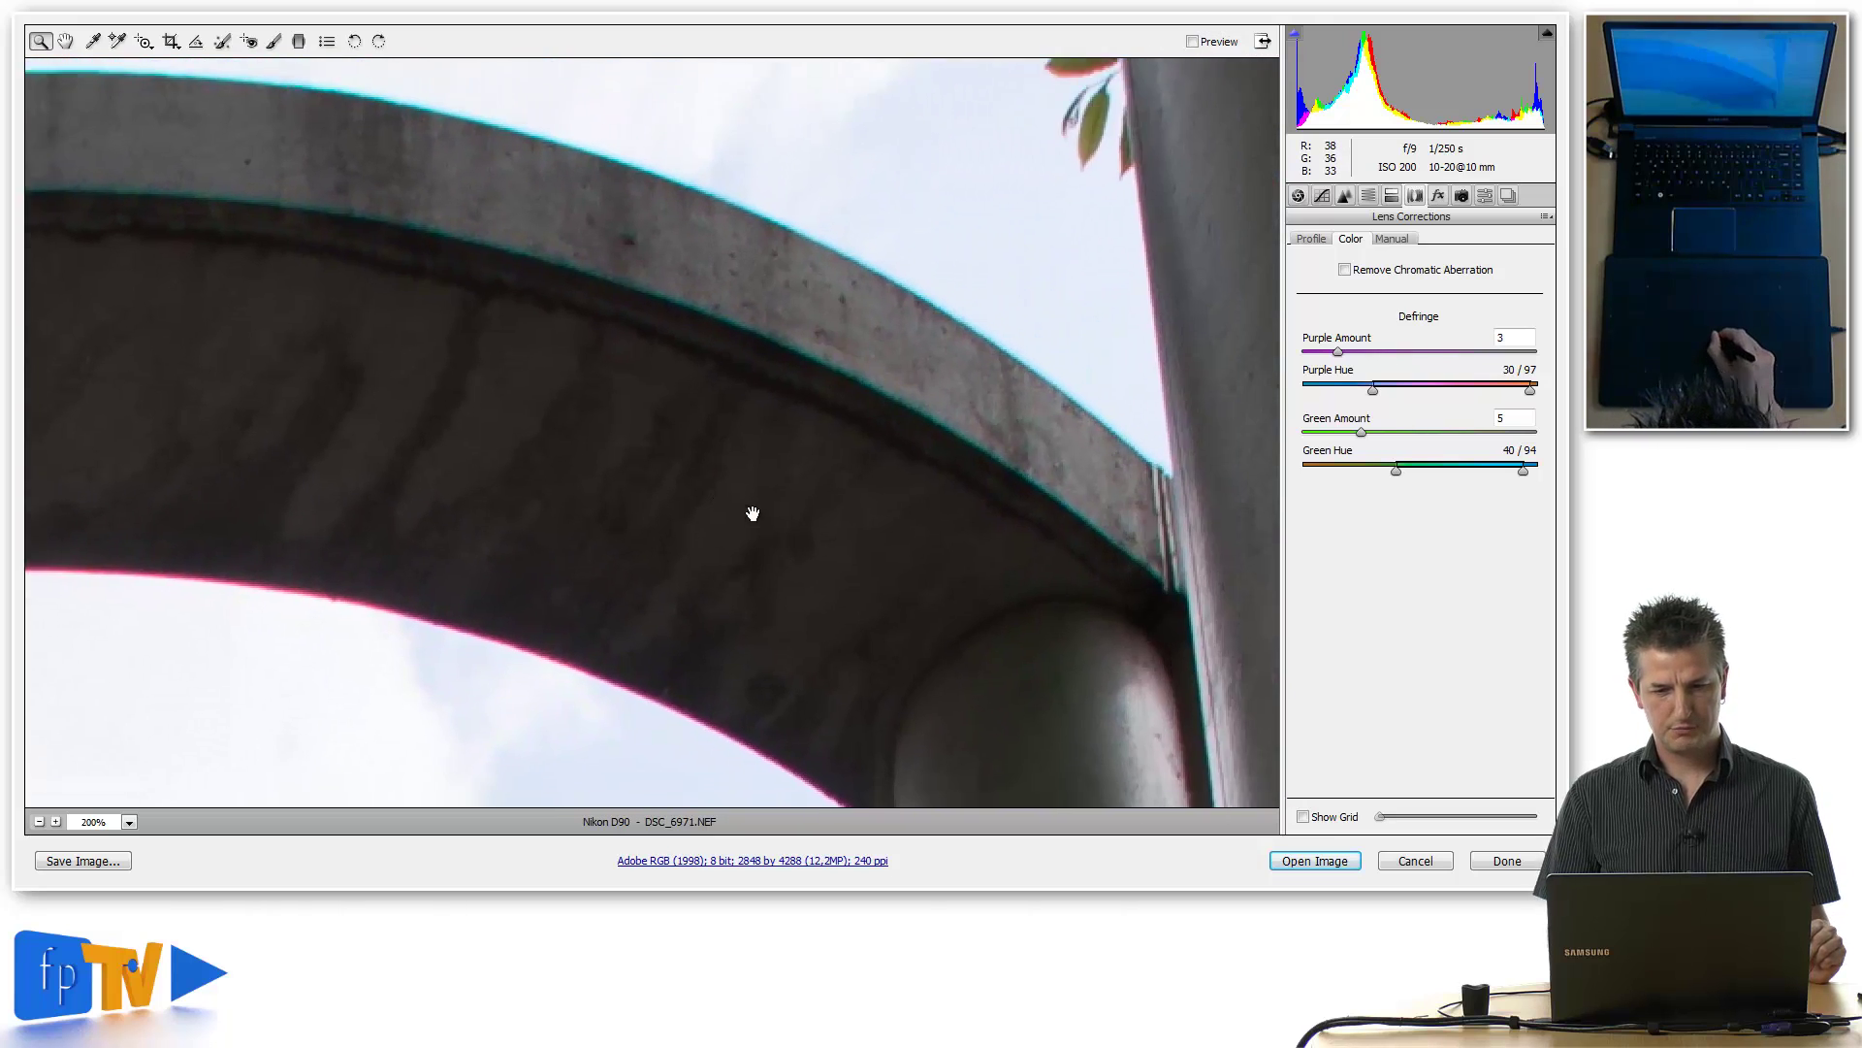
{"action": "mouse_move", "coordinate": [922, 482]}
{"action": "left_mouse_down"}
{"action": "mouse_move", "coordinate": [990, 570]}
{"action": "mouse_move", "coordinate": [1060, 536]}
{"action": "mouse_move", "coordinate": [1015, 491]}
{"action": "mouse_move", "coordinate": [1037, 472]}
{"action": "left_mouse_up"}
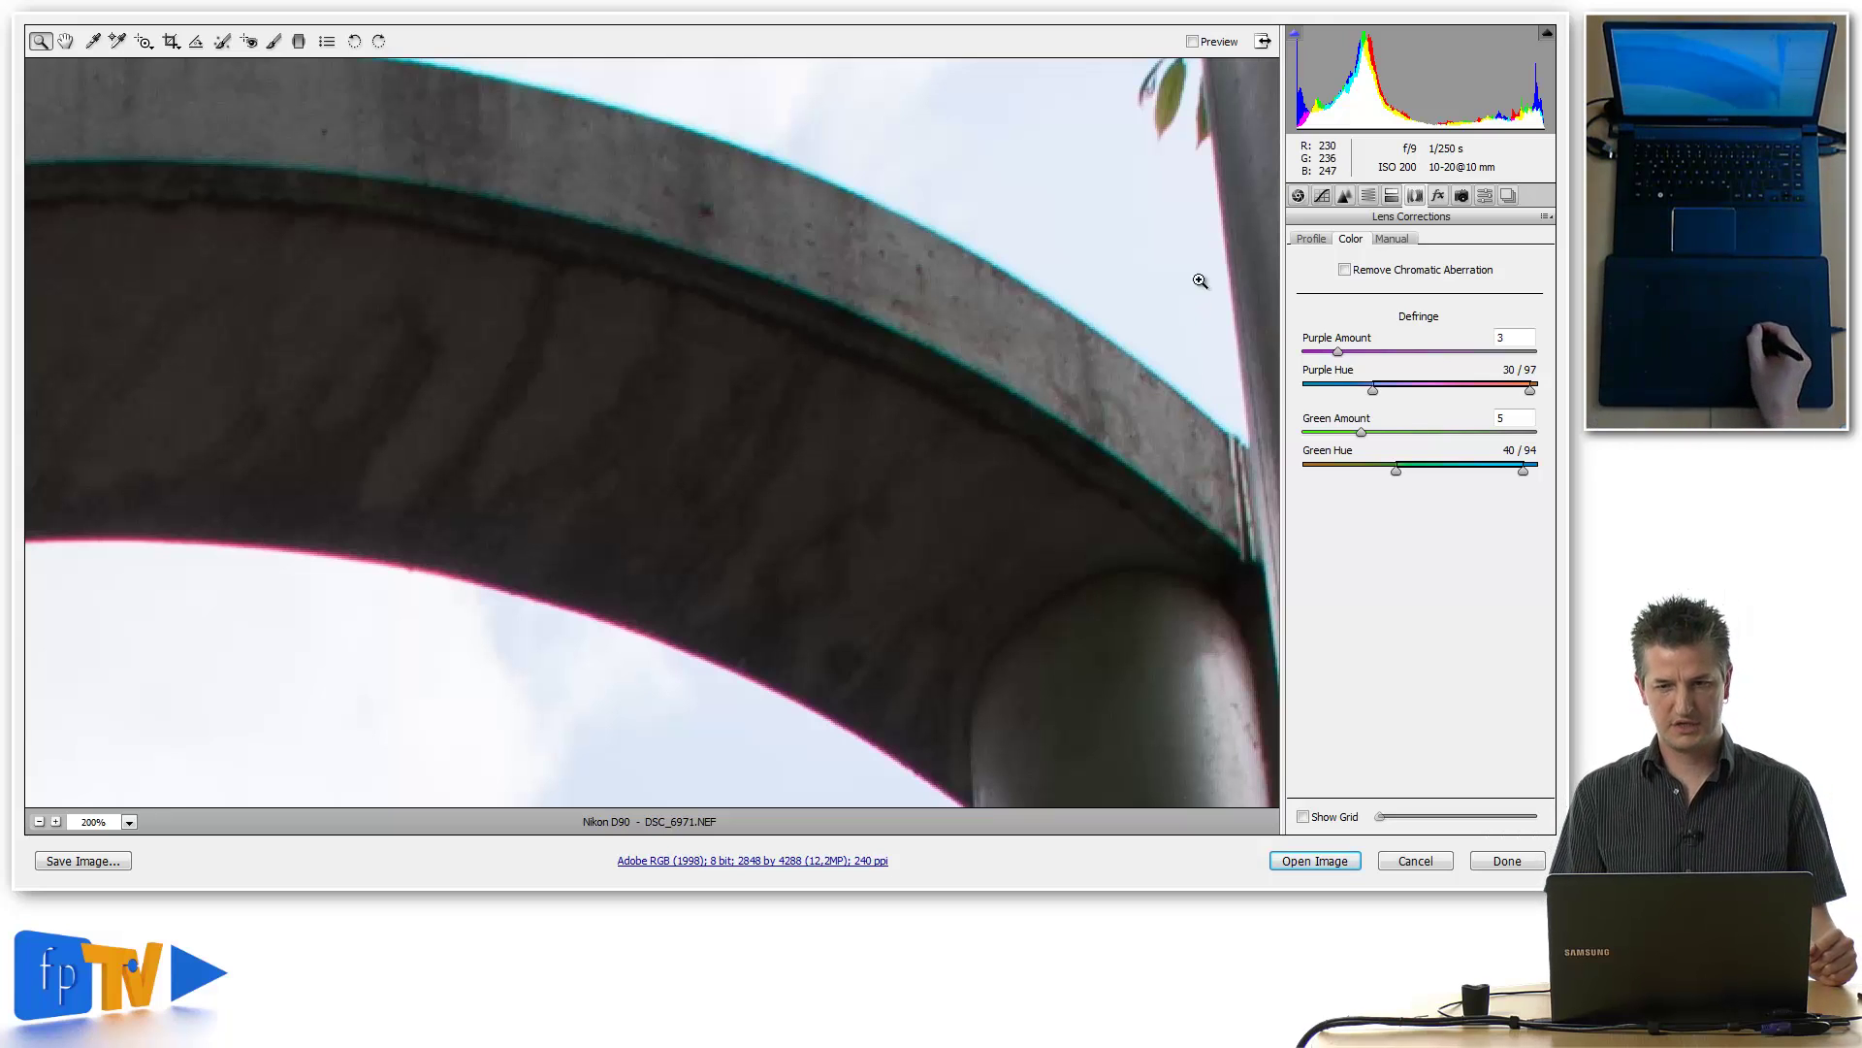
{"action": "left_click", "coordinate": [1193, 42]}
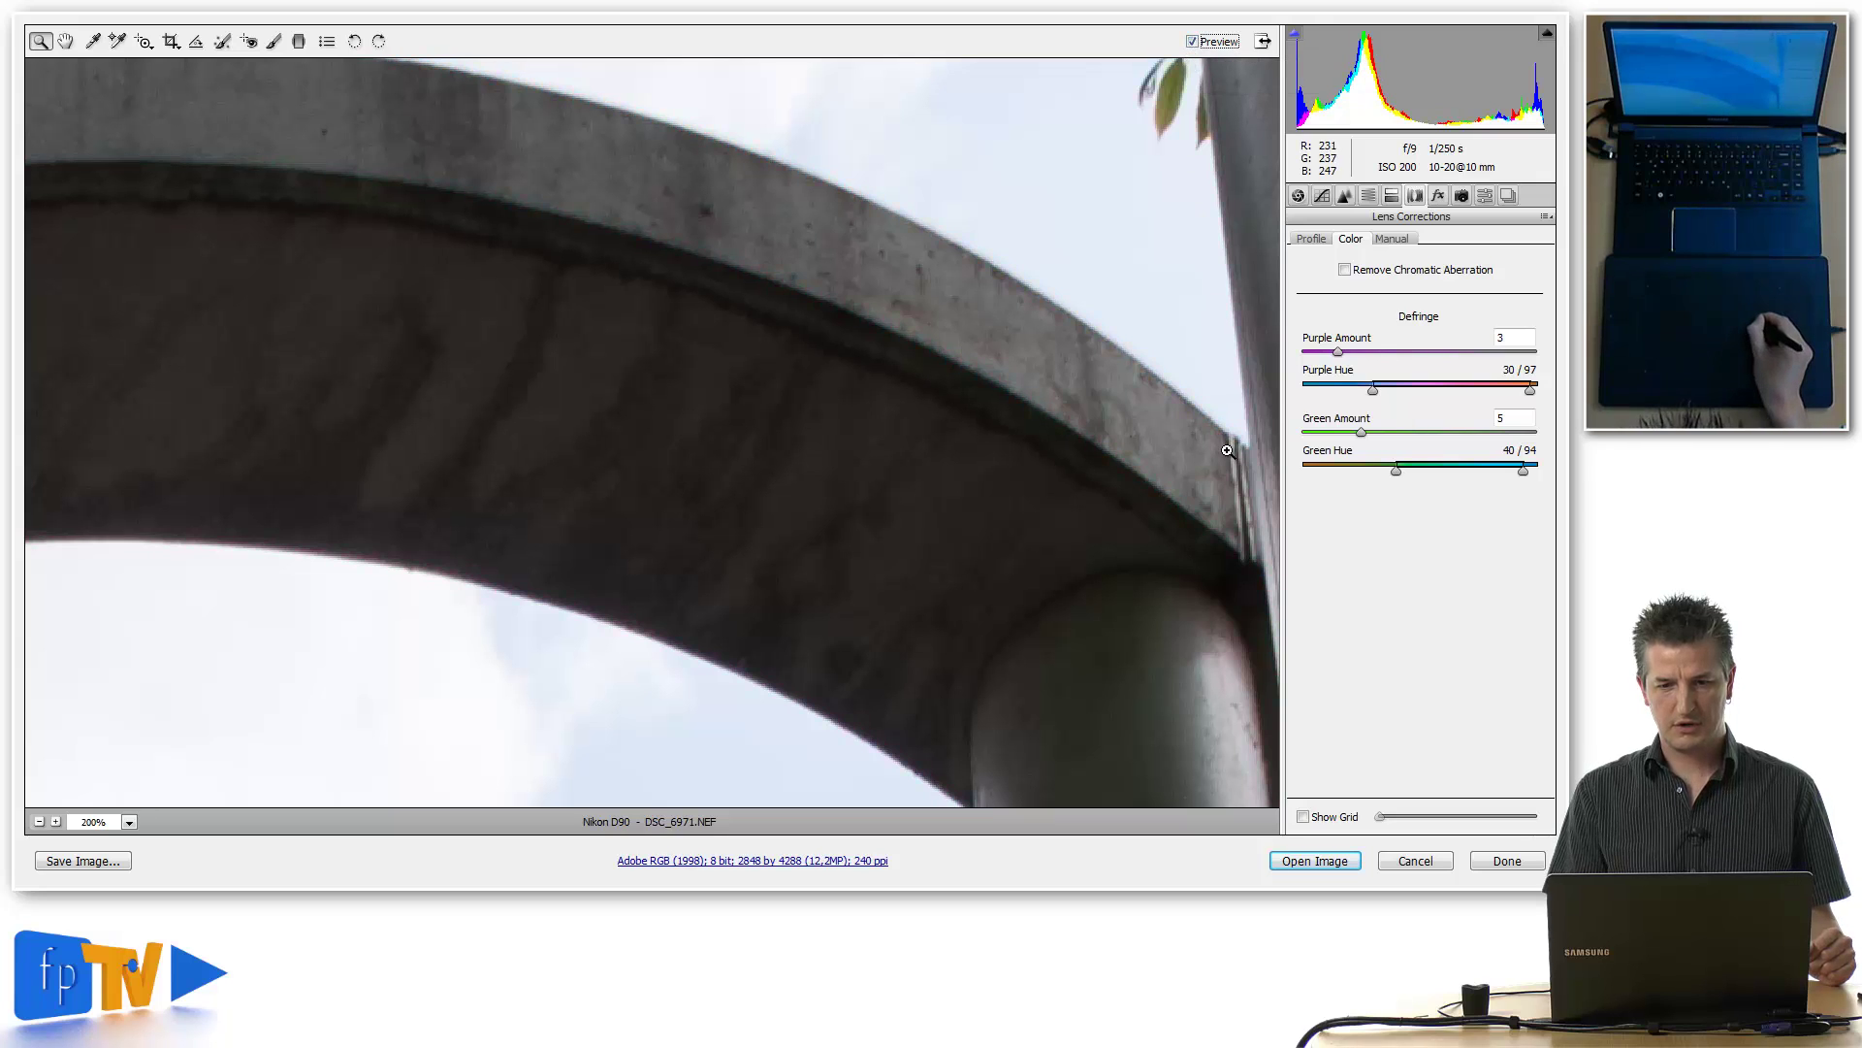
{"action": "left_click_drag", "start_coordinate": [1081, 555], "coordinate": [983, 453]}
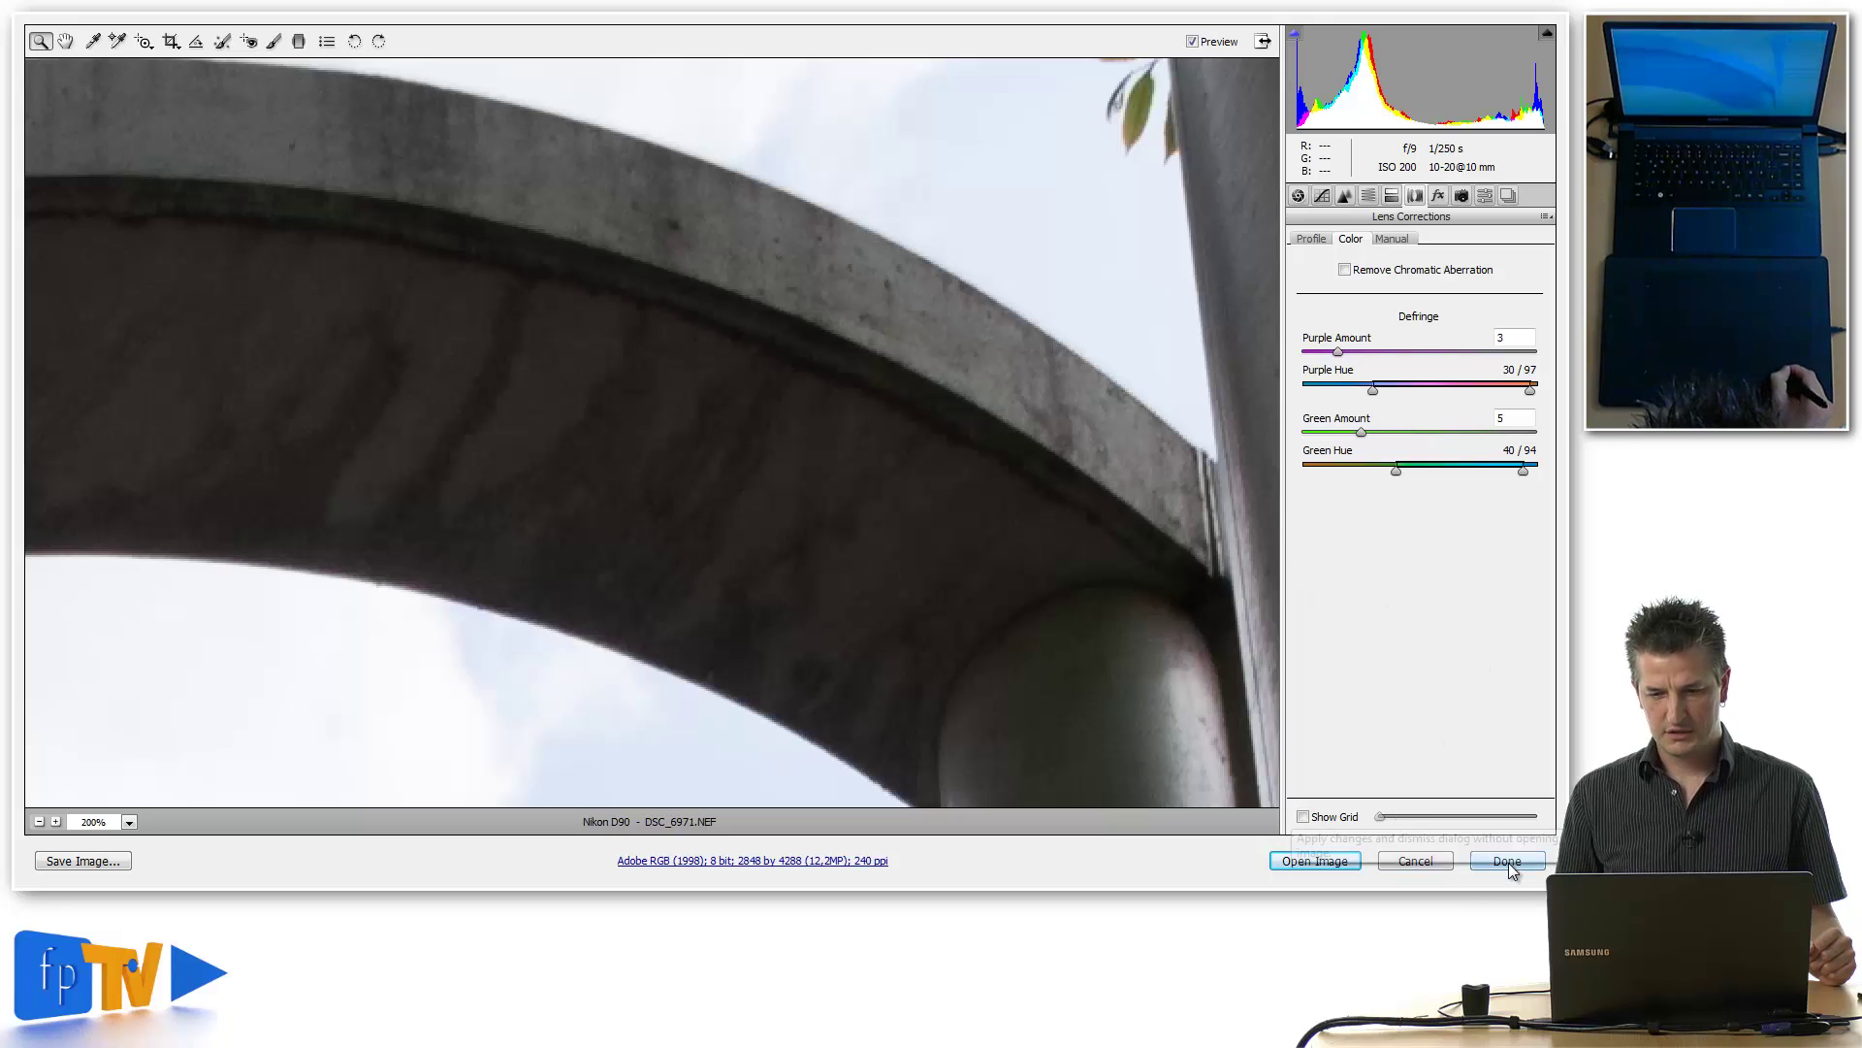
Open the defringed DSC_6971.NEF in Photoshop with Open Image.
{"action": "left_click", "coordinate": [1334, 859]}
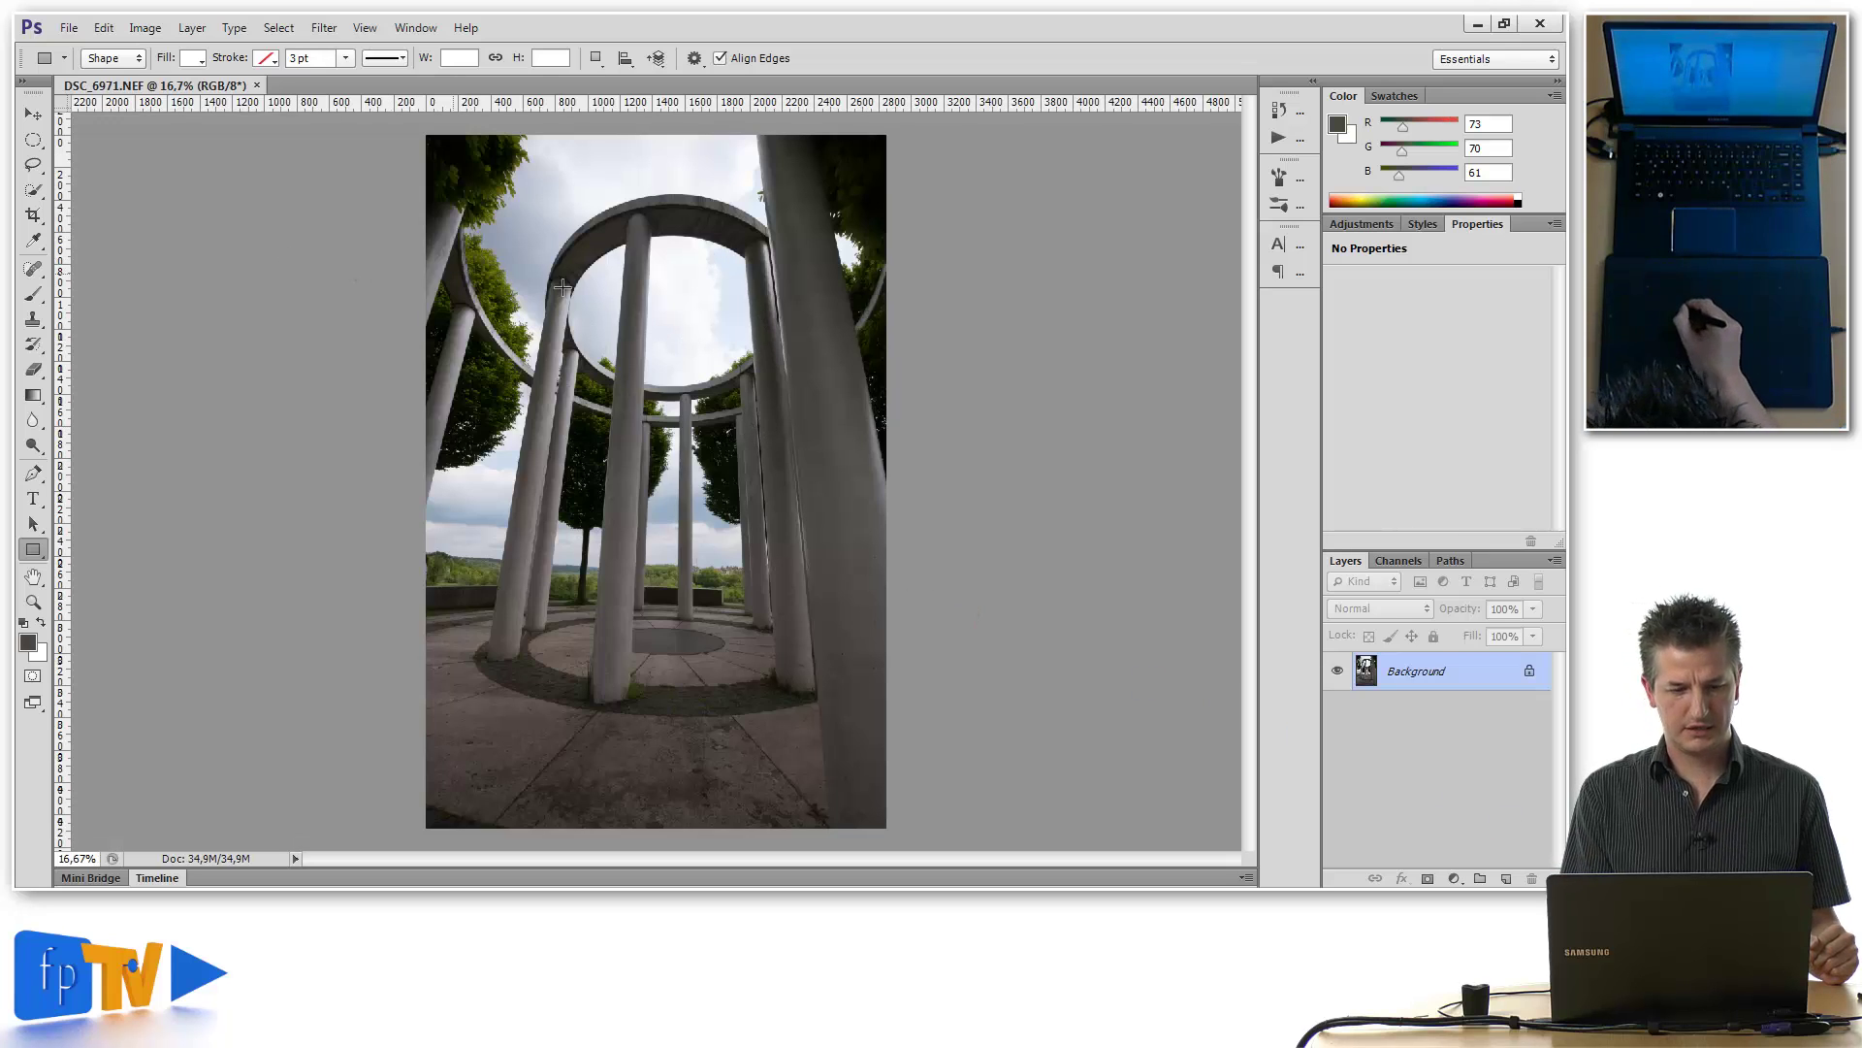
Zoom closely into the arch of DSC_6971.NEF and pan to the arch–pillar corner to check for fringes.
{"action": "key", "text": "z"}
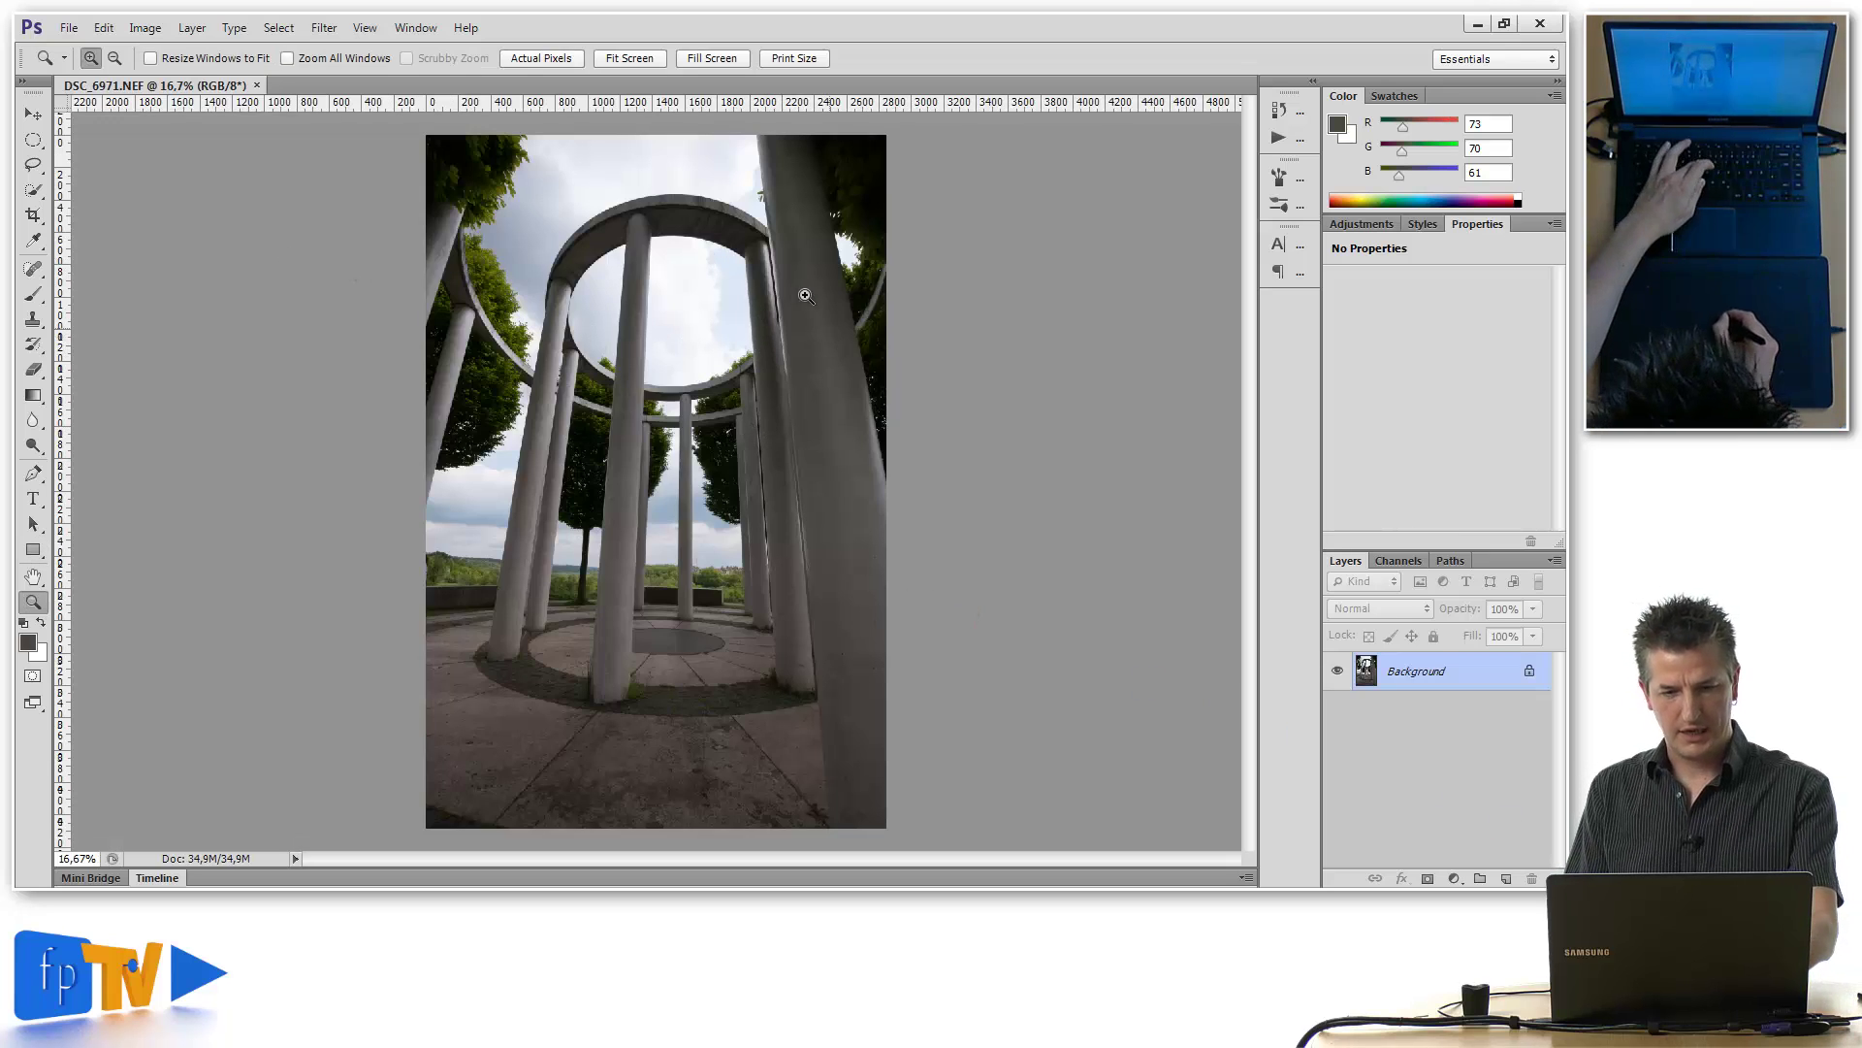
{"action": "left_click", "coordinate": [868, 401]}
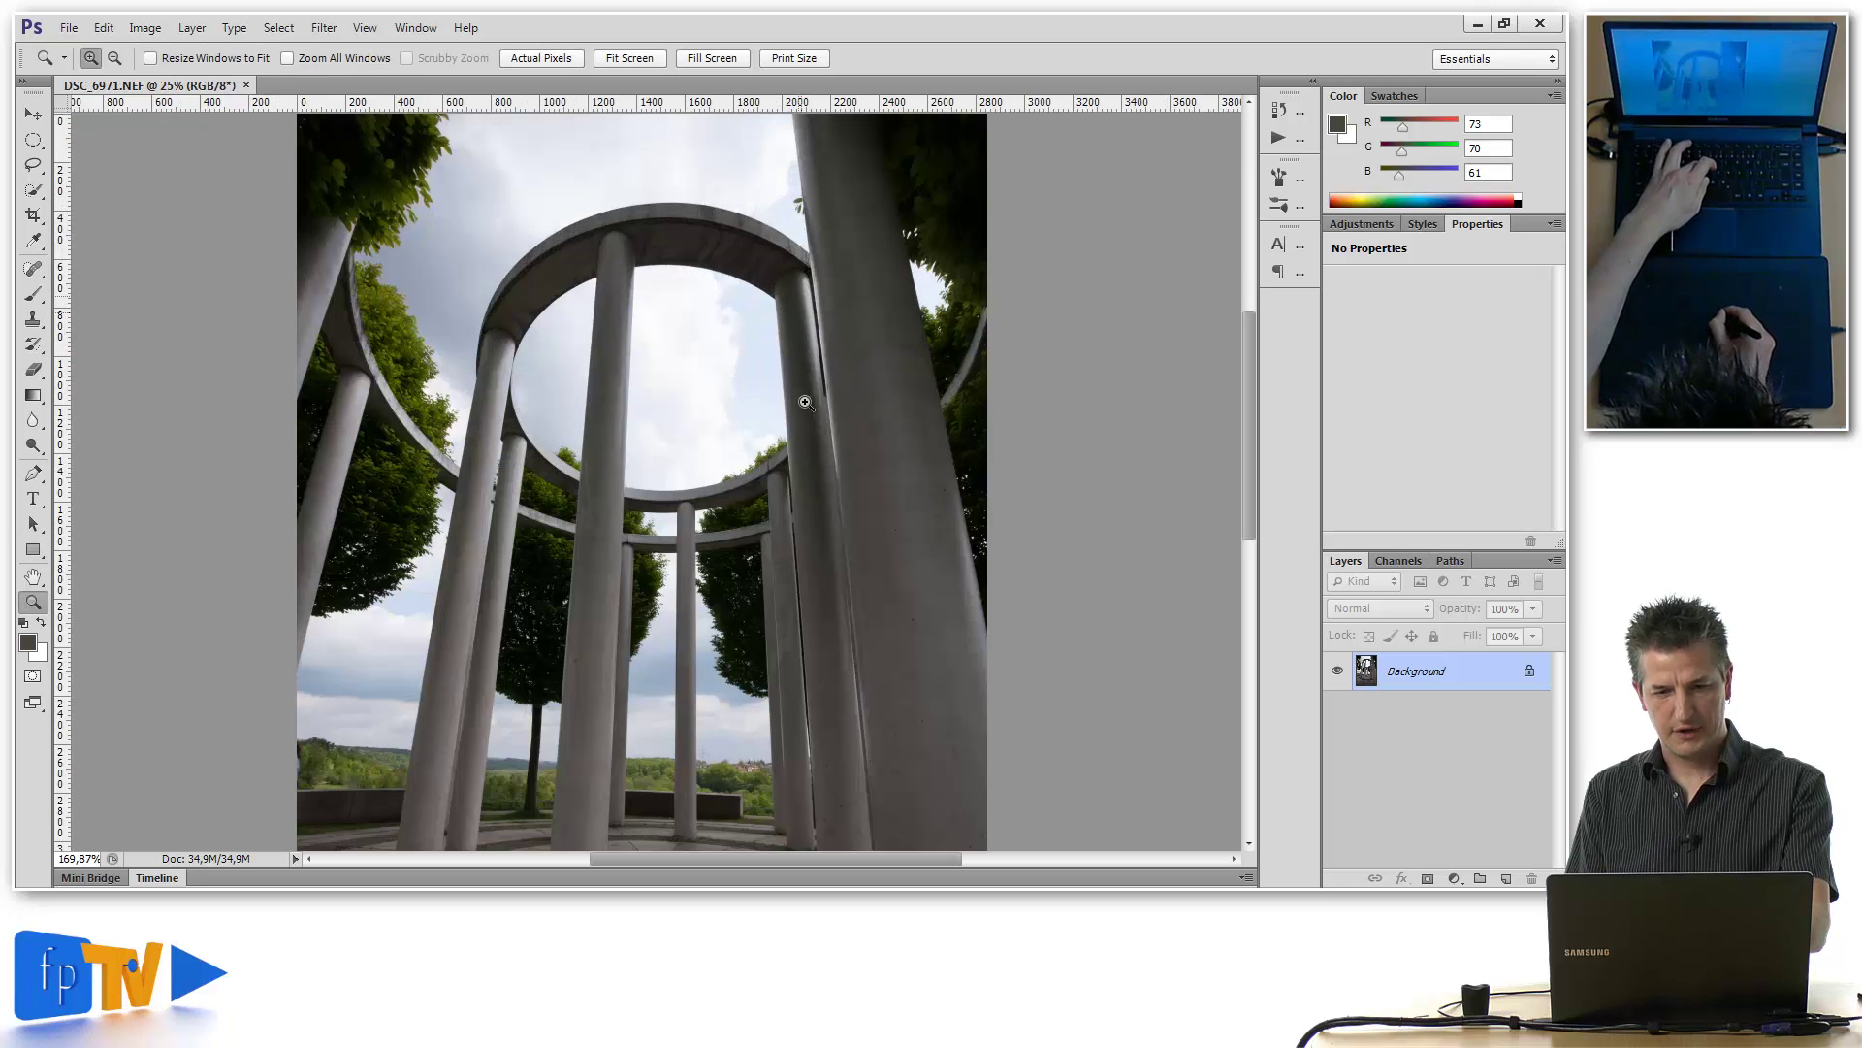
{"action": "left_click_drag", "start_coordinate": [621, 209], "coordinate": [766, 296]}
{"action": "key", "text": "u"}
{"action": "left_click_drag", "start_coordinate": [728, 499], "coordinate": [777, 391]}
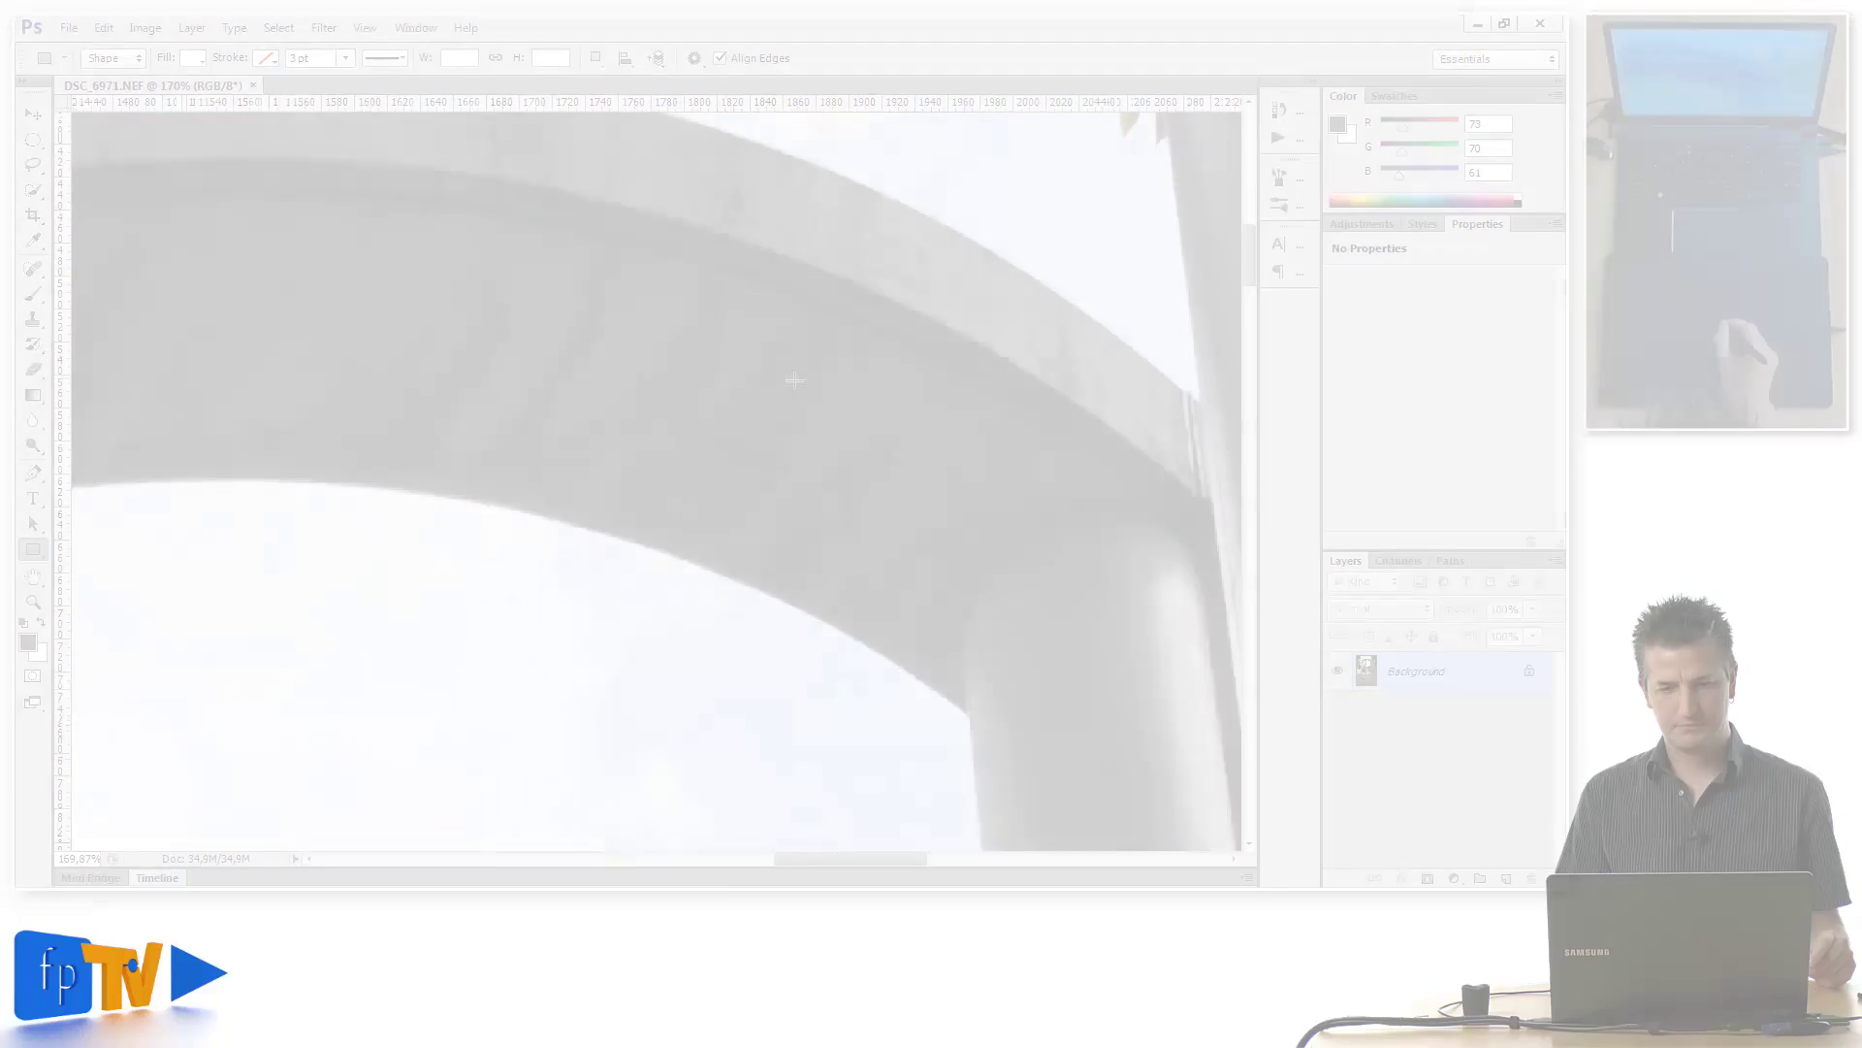